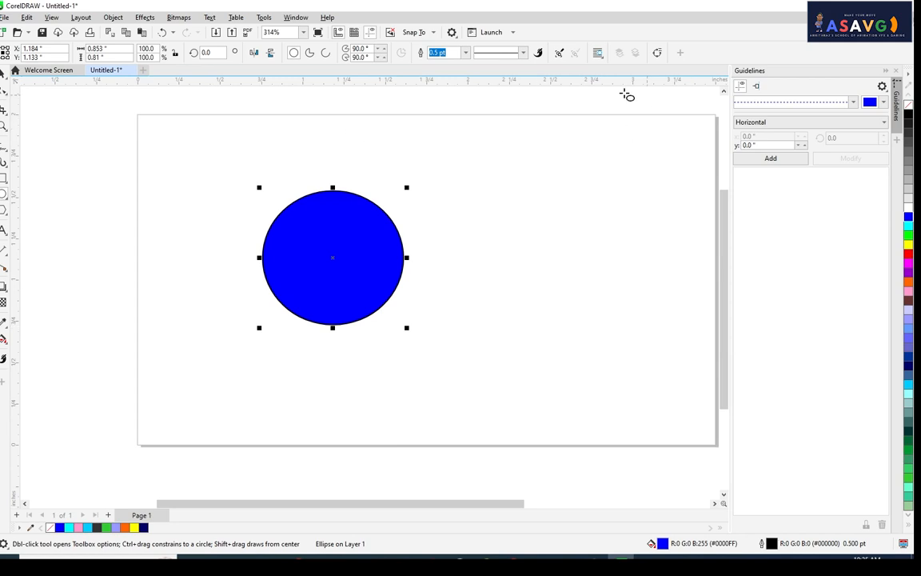
# - Move the blue circle slightly up and right, centring it at about X 1.23 in, Y 1.20 in
pyautogui.click(6, 77)
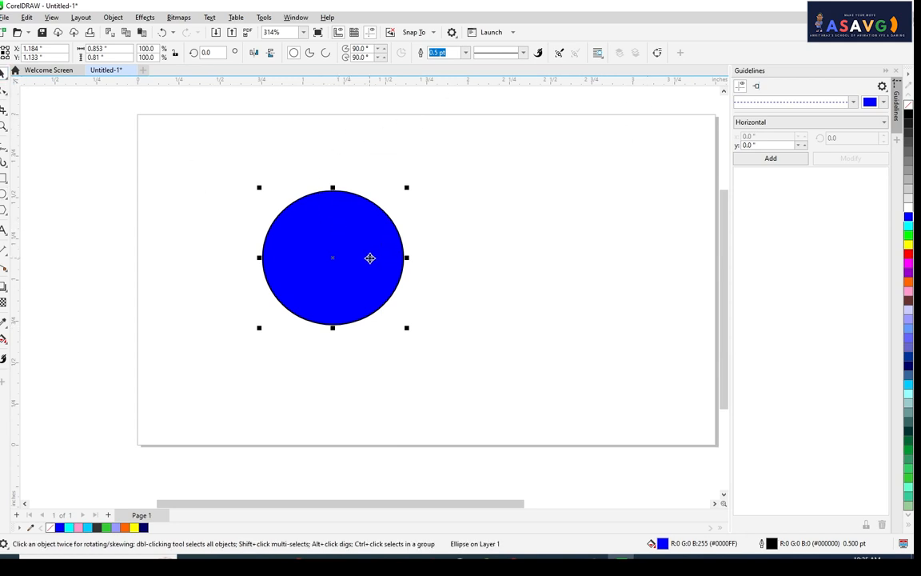
pyautogui.moveTo(365, 259)
pyautogui.mouseDown()
pyautogui.moveTo(372, 238)
pyautogui.moveTo(355, 254)
pyautogui.mouseUp()
pyautogui.moveTo(354, 244); pyautogui.dragTo(358, 237)
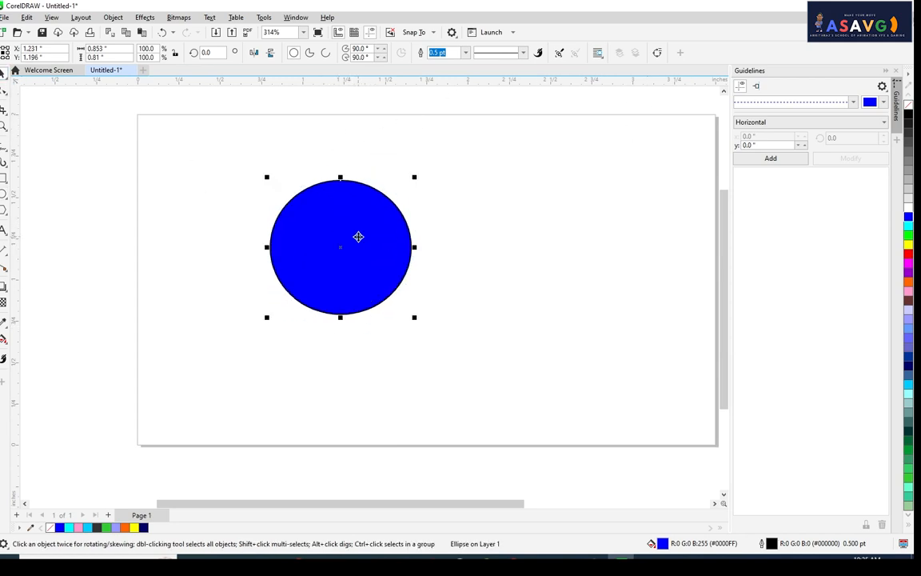
# - Try removing the blue circle's black outline, and undo the removal
pyautogui.rightClick(908, 108)
pyautogui.scroll(3, 317, 205)
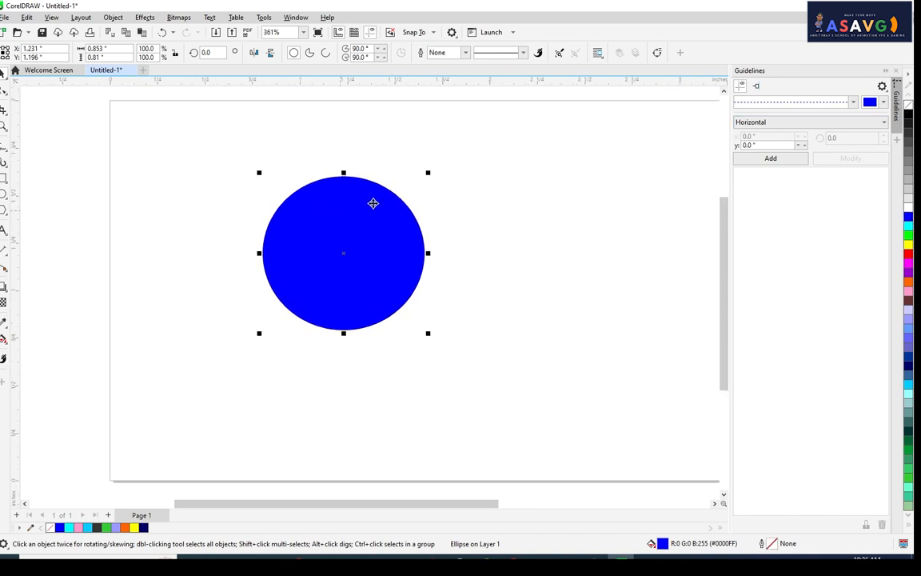
pyautogui.hotkey('ctrl', 'z')
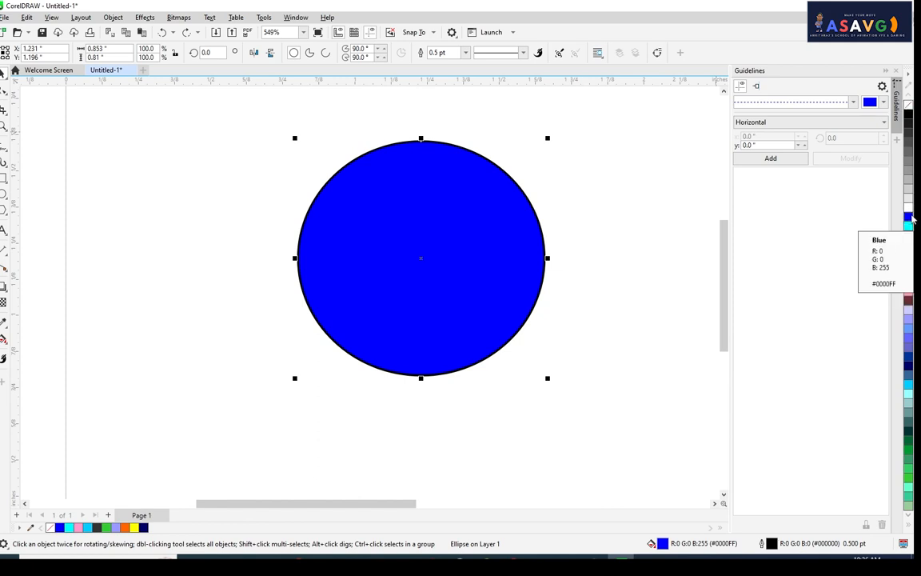
# - Try a cyan outline on the blue circle, and undo the colour change
pyautogui.rightClick(908, 230)
pyautogui.scroll(2, 482, 115)
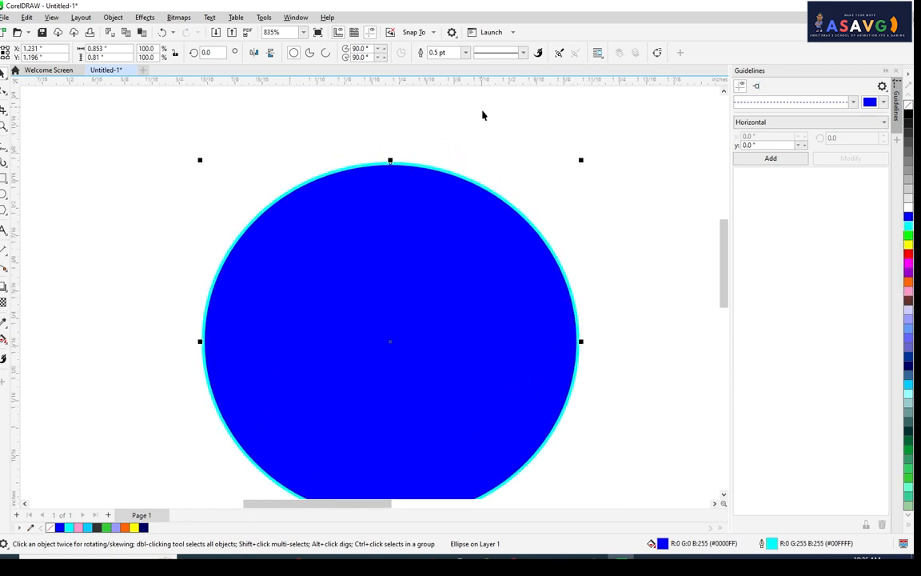
pyautogui.hotkey('ctrl', 'z')
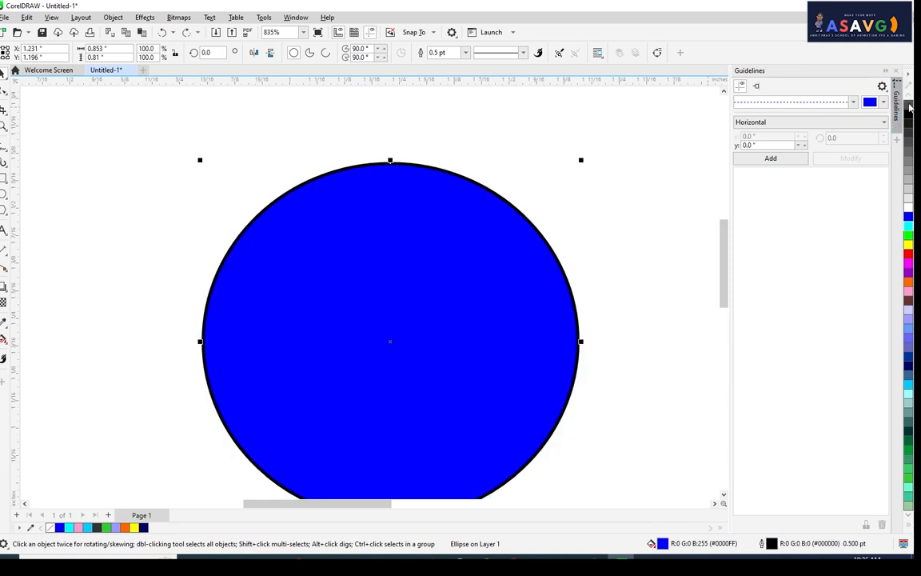
# - Try the circle without an outline twice and with a cyan outline once, undoing each change
pyautogui.rightClick(909, 107)
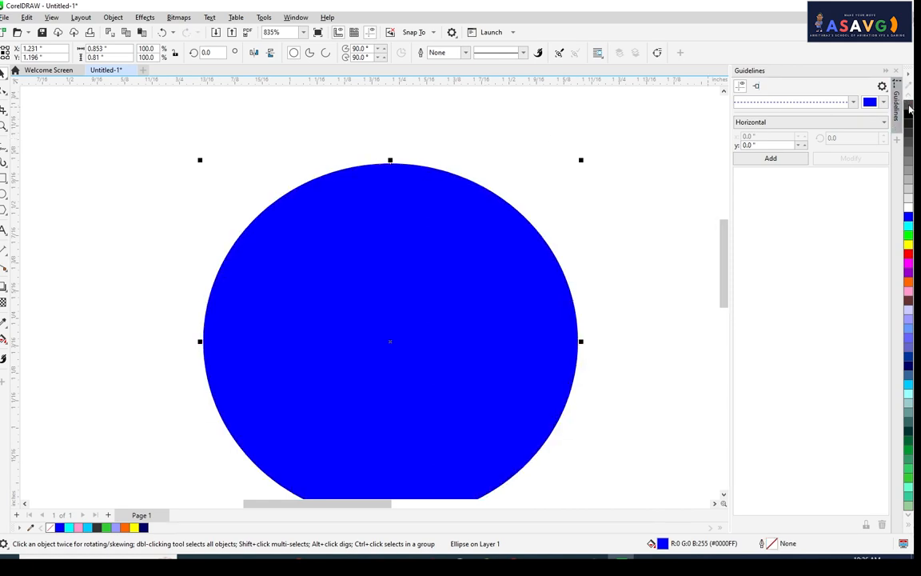
pyautogui.hotkey('ctrl', 'z')
pyautogui.moveTo(521, 211); pyautogui.dragTo(537, 172)
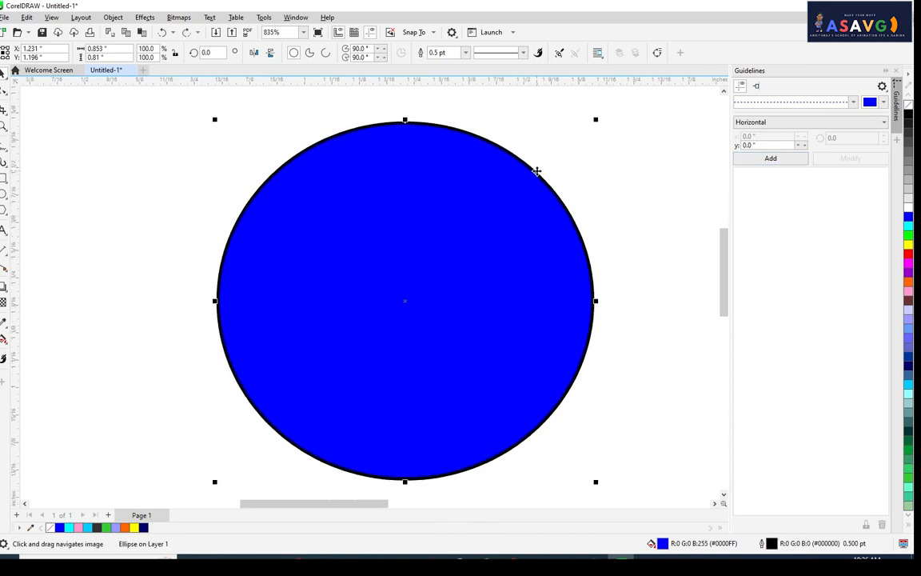
pyautogui.rightClick(911, 107)
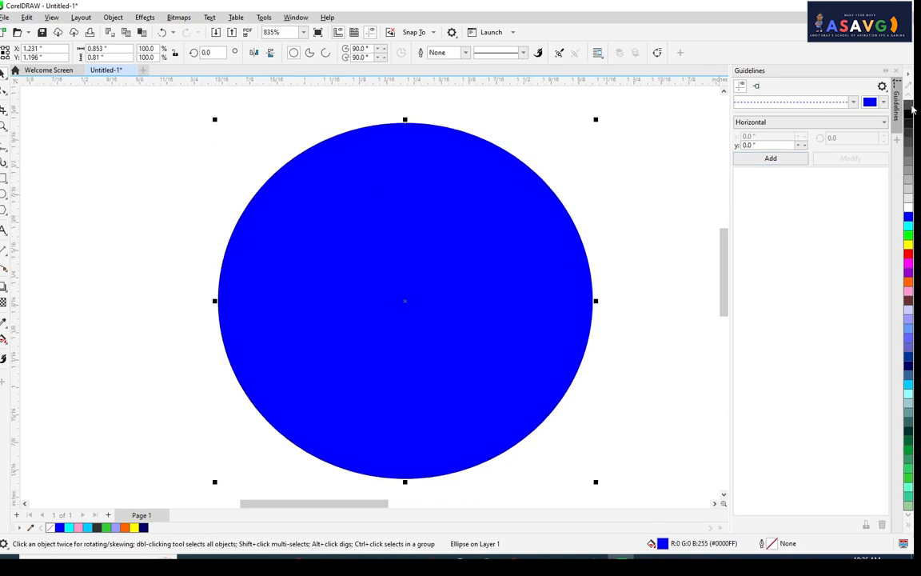
pyautogui.hotkey('ctrl', 'z')
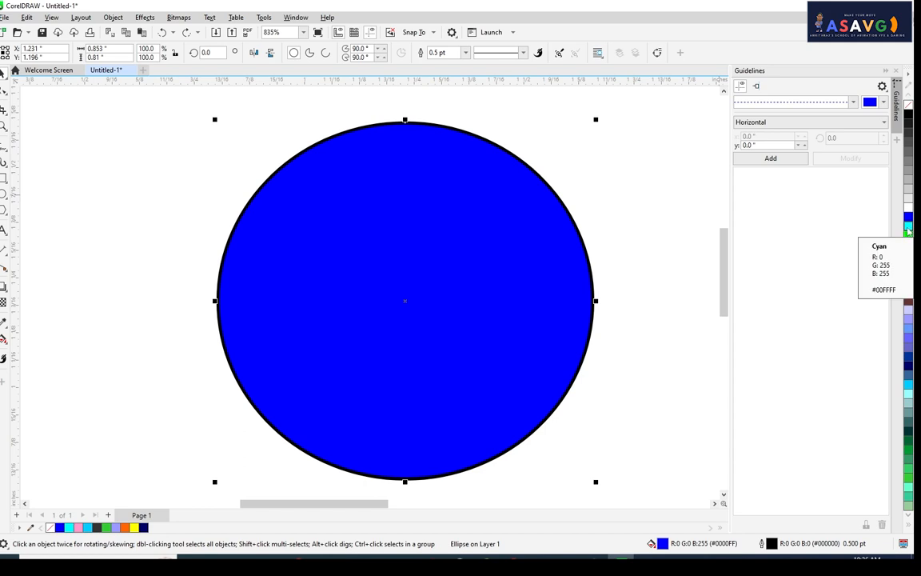
pyautogui.rightClick(908, 230)
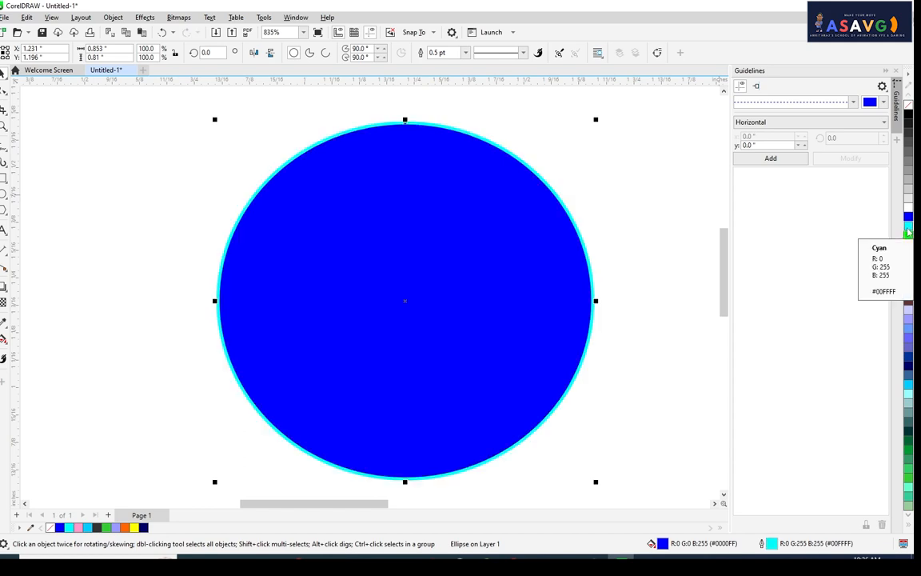
pyautogui.hotkey('ctrl', 'z')
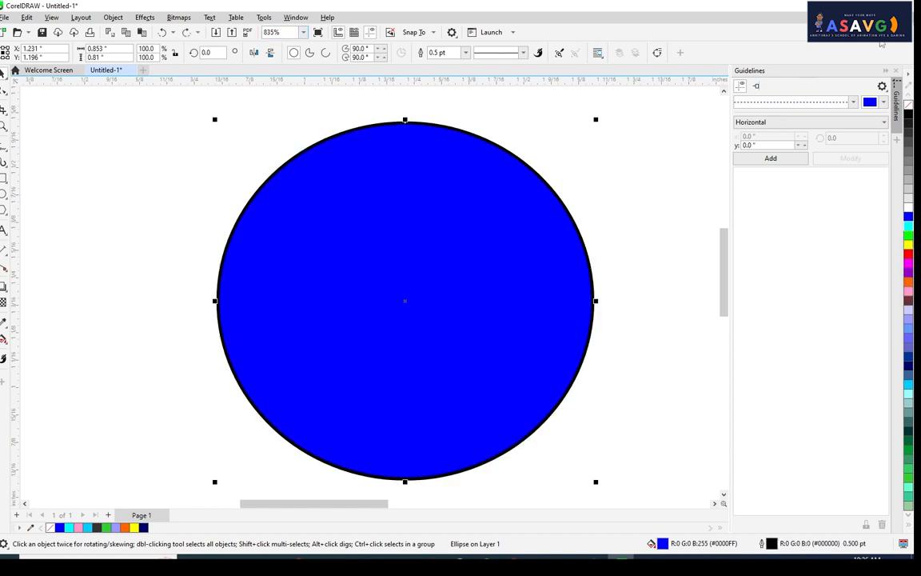
# - Remove the circle's outline and try cyan, red, pink and purple fills on it
pyautogui.rightClick(908, 105)
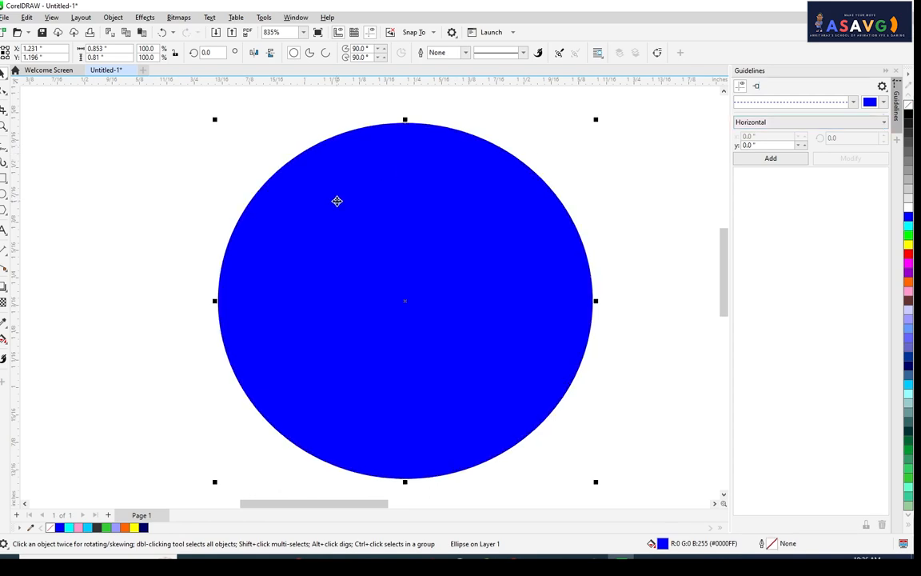
pyautogui.click(341, 201)
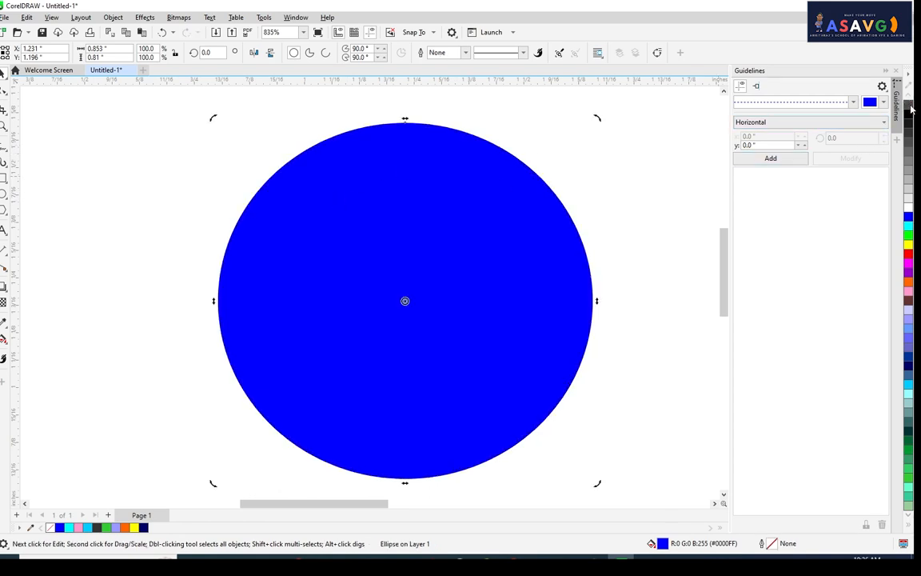
pyautogui.click(908, 226)
pyautogui.click(908, 254)
pyautogui.click(910, 292)
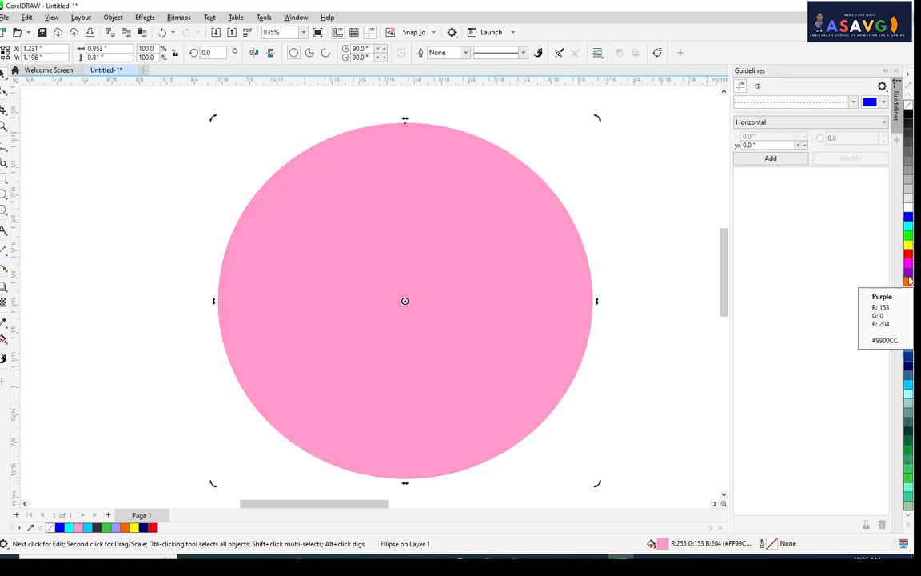
pyautogui.click(908, 273)
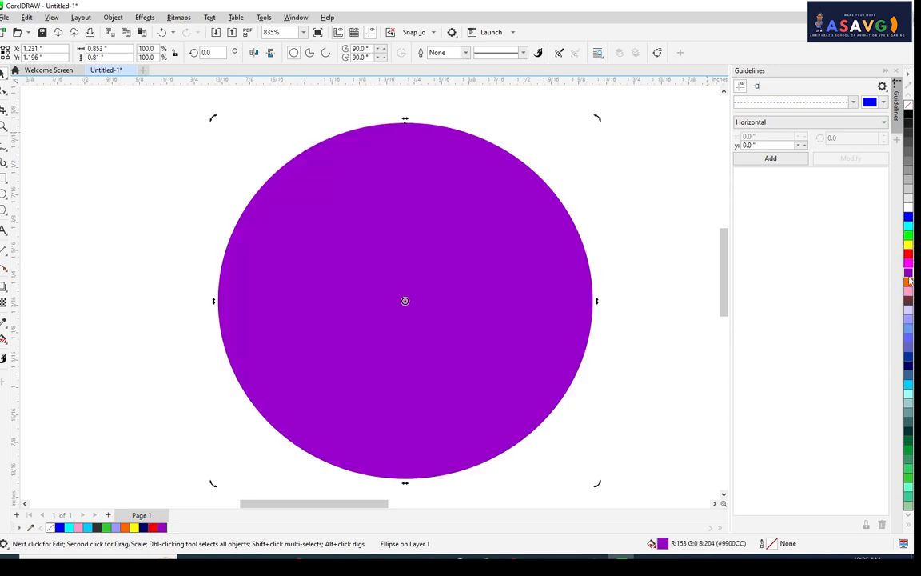
# - Try a black outline on the purple circle, and remove both its outline and its fill
pyautogui.rightClick(910, 118)
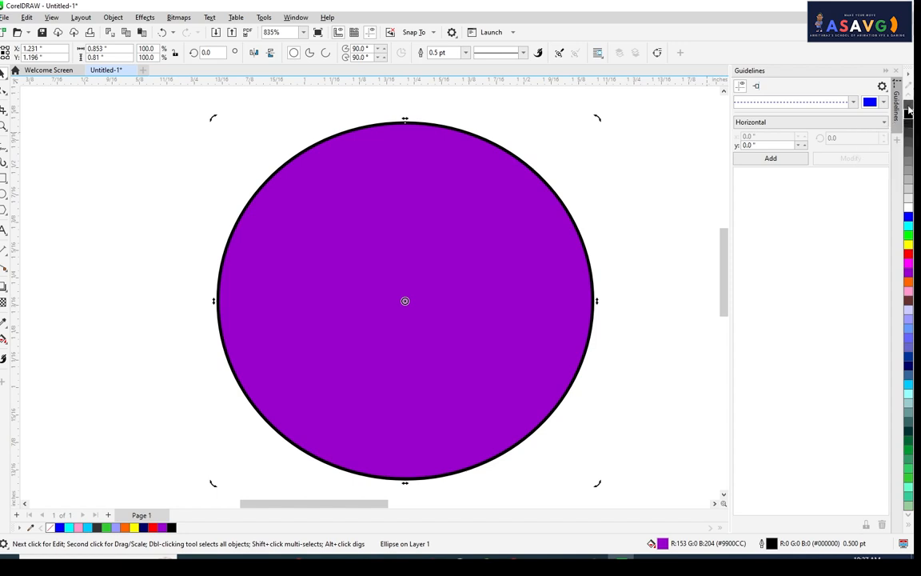
pyautogui.rightClick(909, 110)
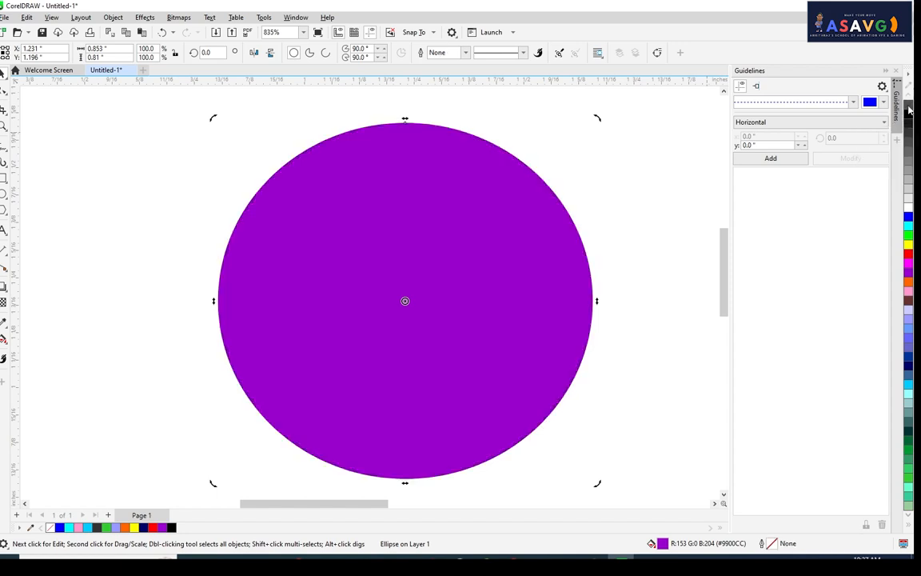
pyautogui.click(908, 112)
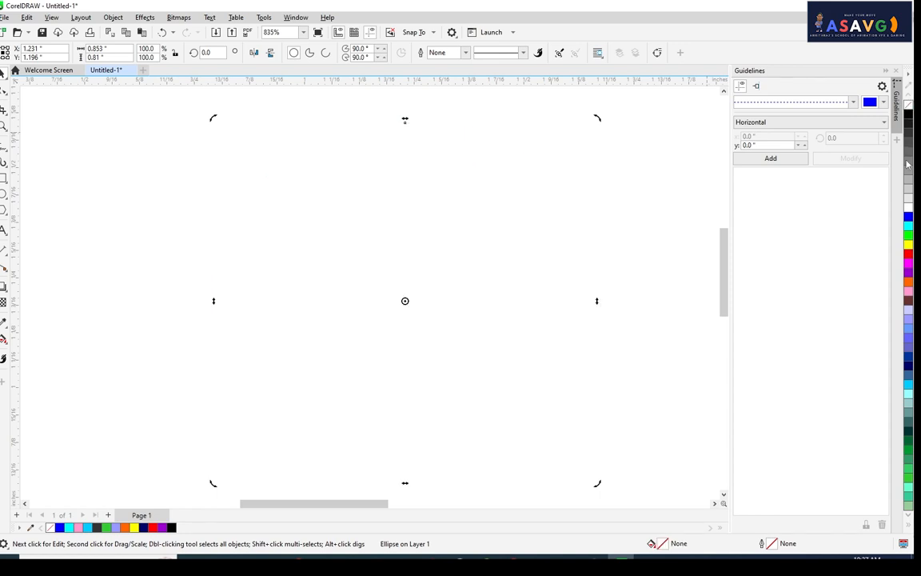
# - Try a red fill, a grey #808080 fill and a 90% Black outline on the circle, and clear its outline and fill
pyautogui.click(908, 254)
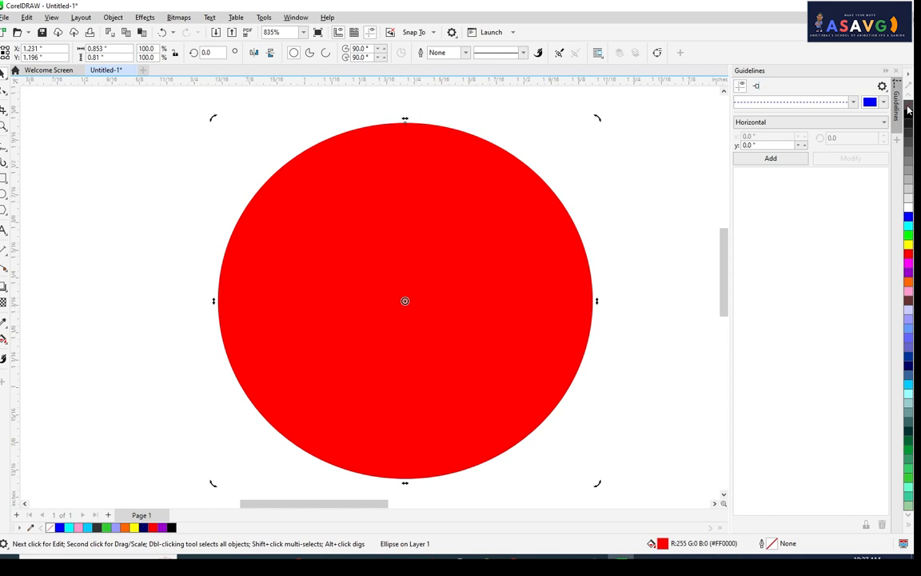
pyautogui.click(909, 166)
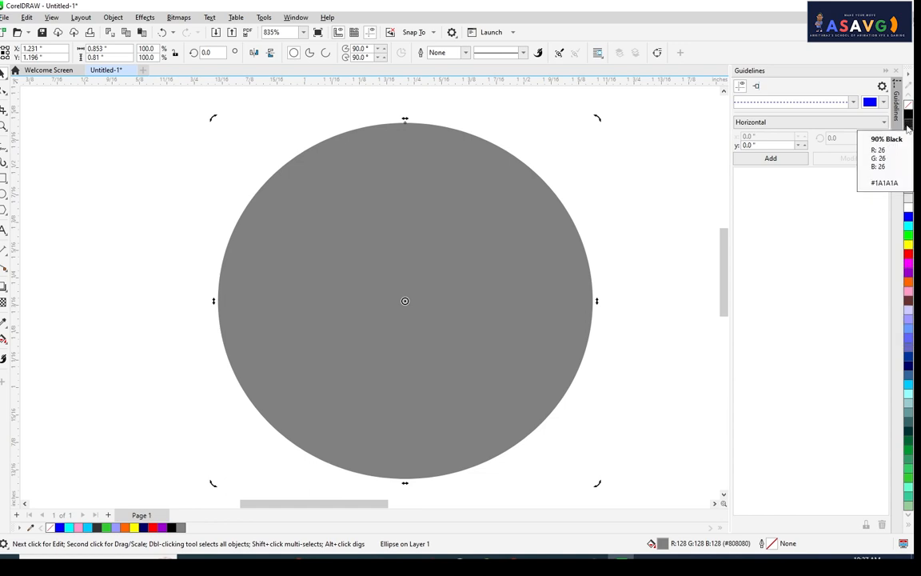
pyautogui.rightClick(908, 126)
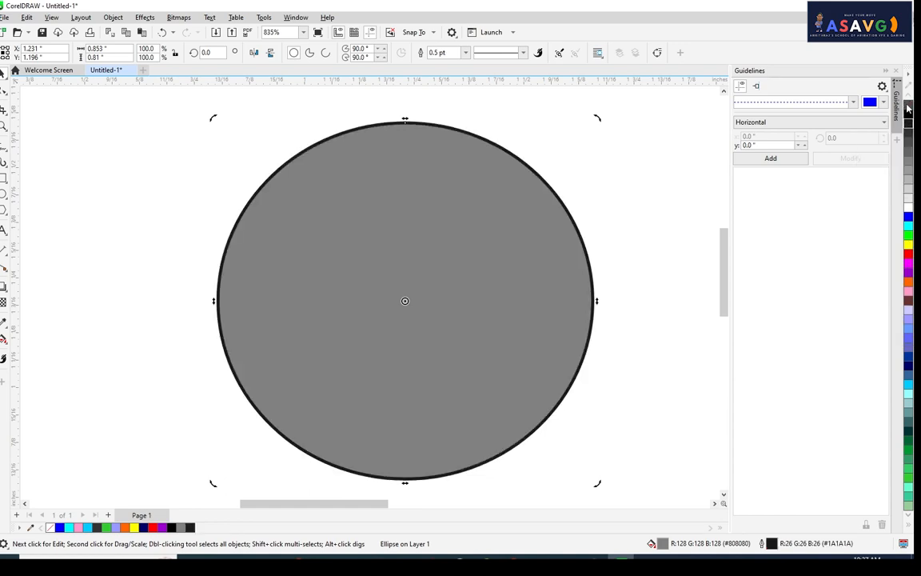
pyautogui.rightClick(909, 110)
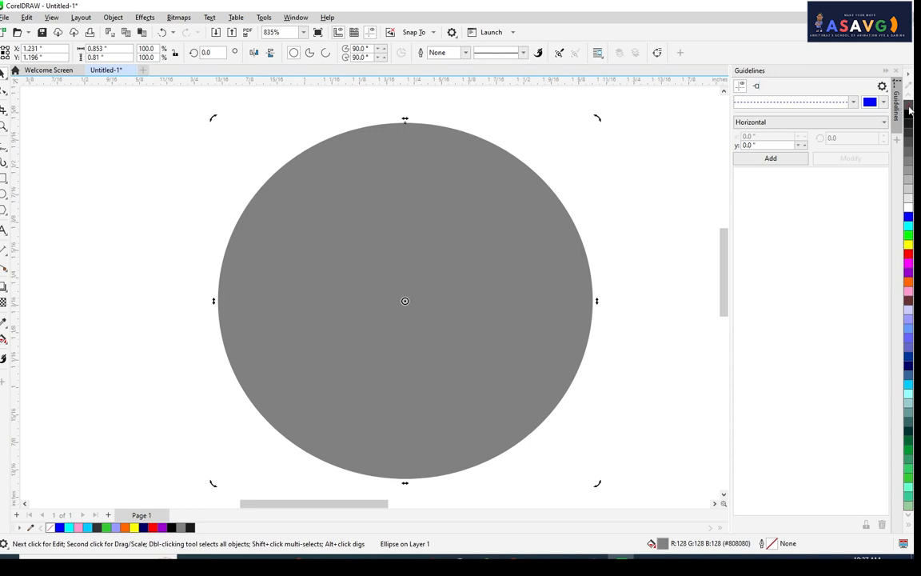
pyautogui.click(908, 110)
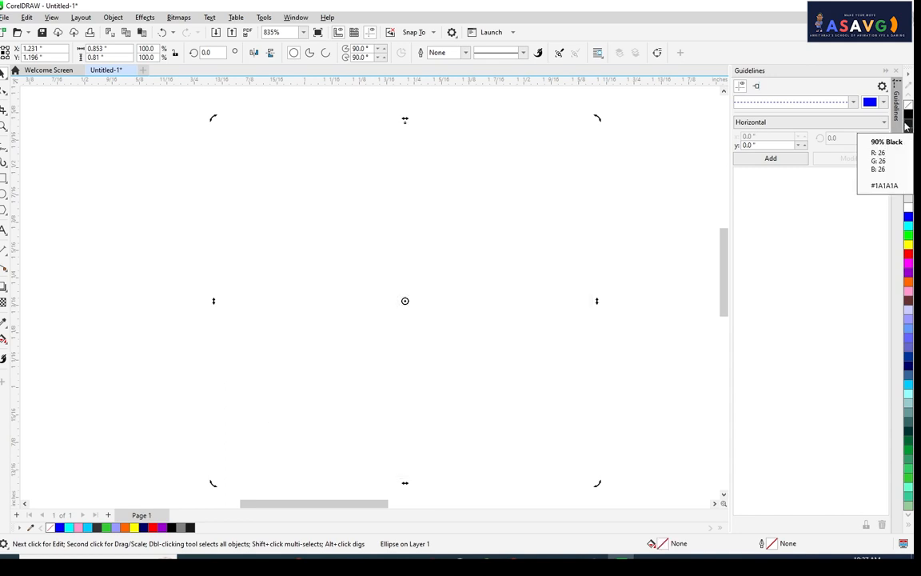
# - Try a series of palette fills on the circle, including magenta, green and pink, ending with Powder Blue
pyautogui.click(907, 266)
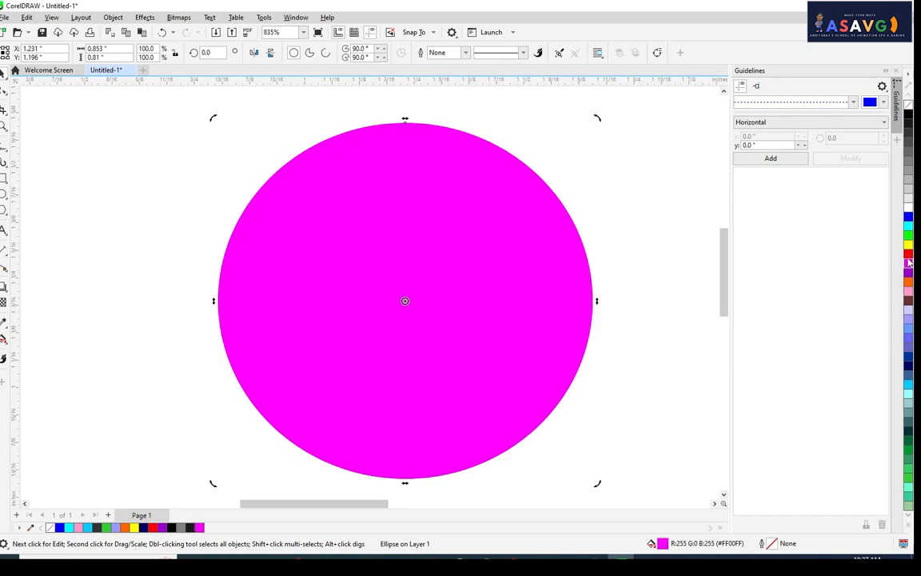
pyautogui.click(907, 253)
pyautogui.click(907, 244)
pyautogui.click(908, 235)
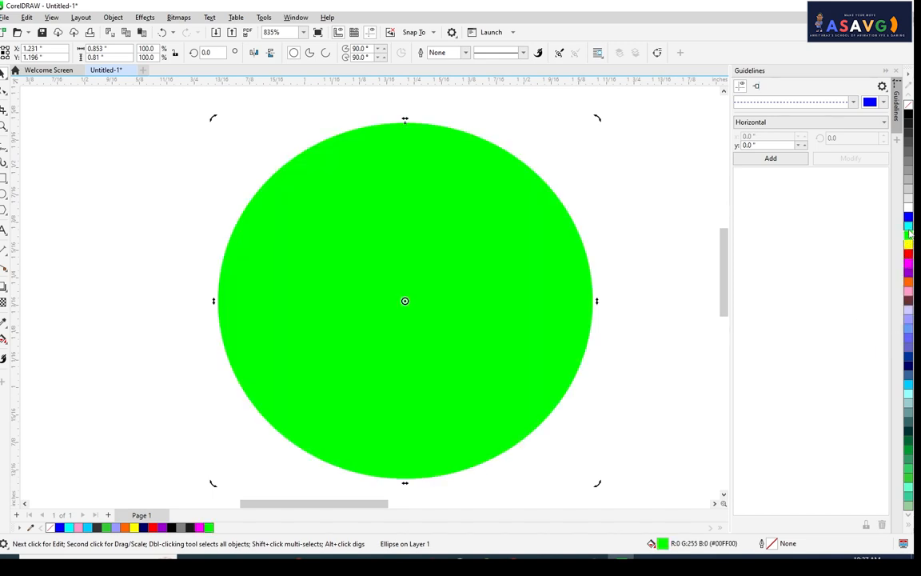
pyautogui.click(907, 226)
pyautogui.click(908, 203)
pyautogui.click(908, 196)
pyautogui.click(907, 235)
pyautogui.click(907, 266)
pyautogui.click(909, 284)
pyautogui.click(908, 292)
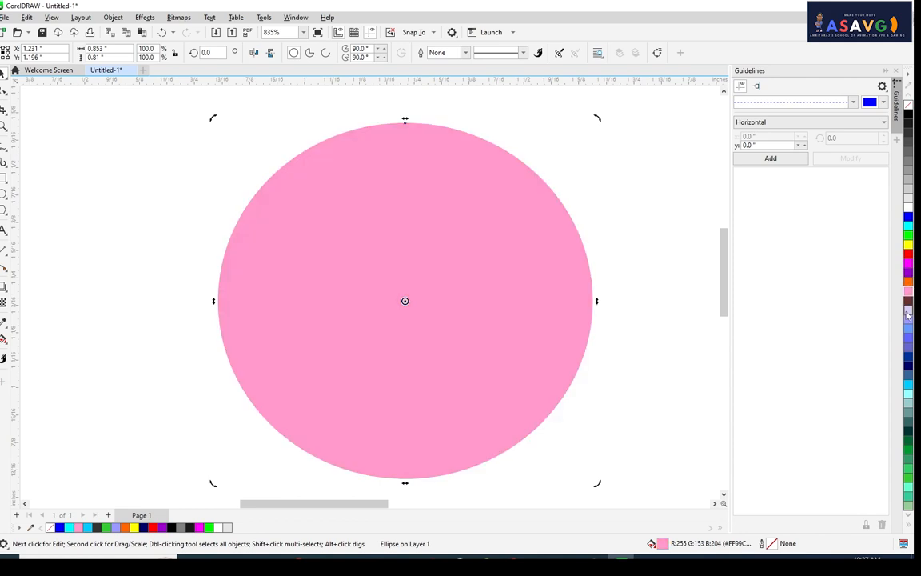
pyautogui.click(908, 311)
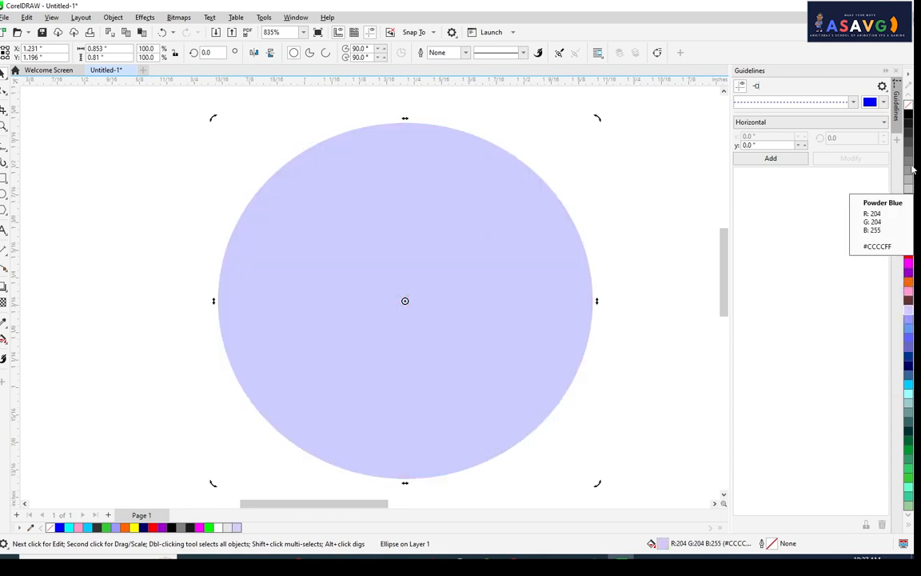
# - Give the circle a black outline and a blue fill
pyautogui.rightClick(908, 114)
pyautogui.scroll(-1, 373, 225)
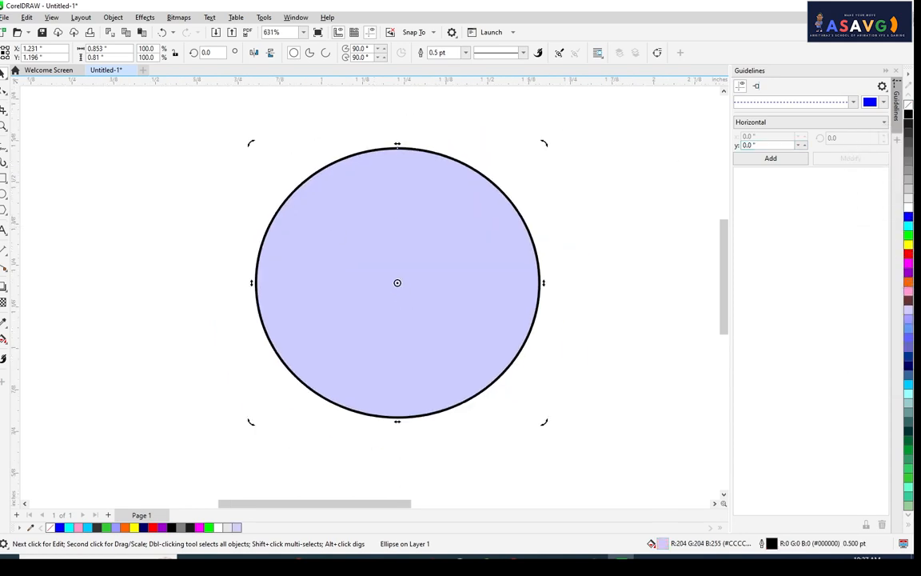
pyautogui.click(908, 217)
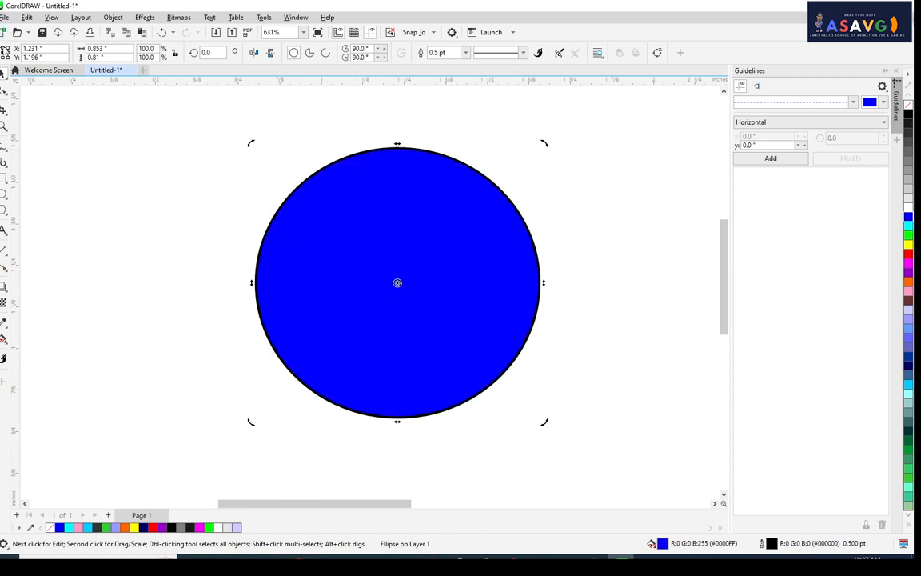
# - Move the blue circle left to about X 0.94 in, Y 1.16 in, and place an overlapping duplicate at about X 1.28 in, Y 1.15 in
pyautogui.click(4, 76)
pyautogui.click(267, 181)
pyautogui.moveTo(326, 230); pyautogui.dragTo(229, 242)
pyautogui.scroll(-2, 257, 257)
pyautogui.click(322, 323)
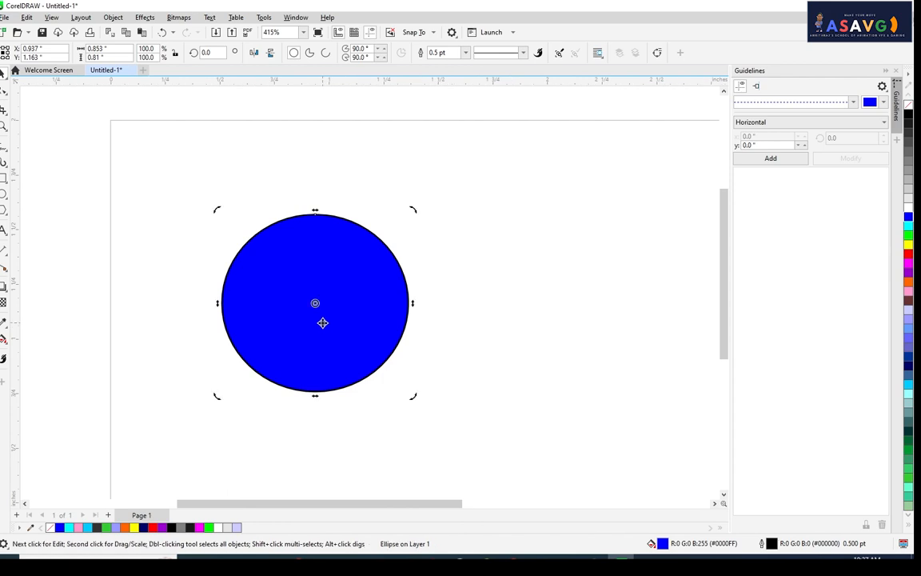
pyautogui.moveTo(340, 320); pyautogui.dragTo(364, 296)
pyautogui.rightClick(410, 324)
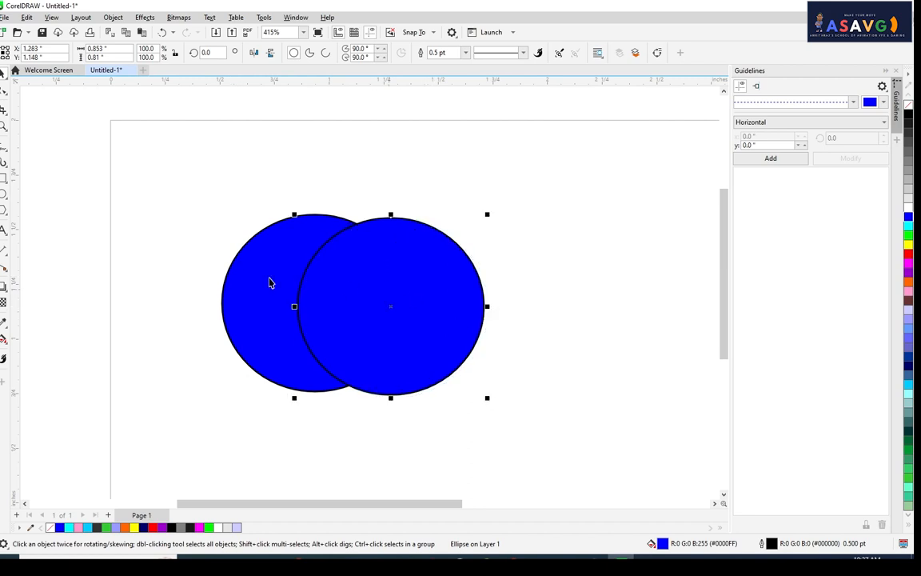
# - Intersect the two overlapping circles, and move the duplicate circle aside to about X 2.12 in, Y 1.08 in
pyautogui.click(227, 214)
pyautogui.moveTo(227, 215); pyautogui.dragTo(532, 395)
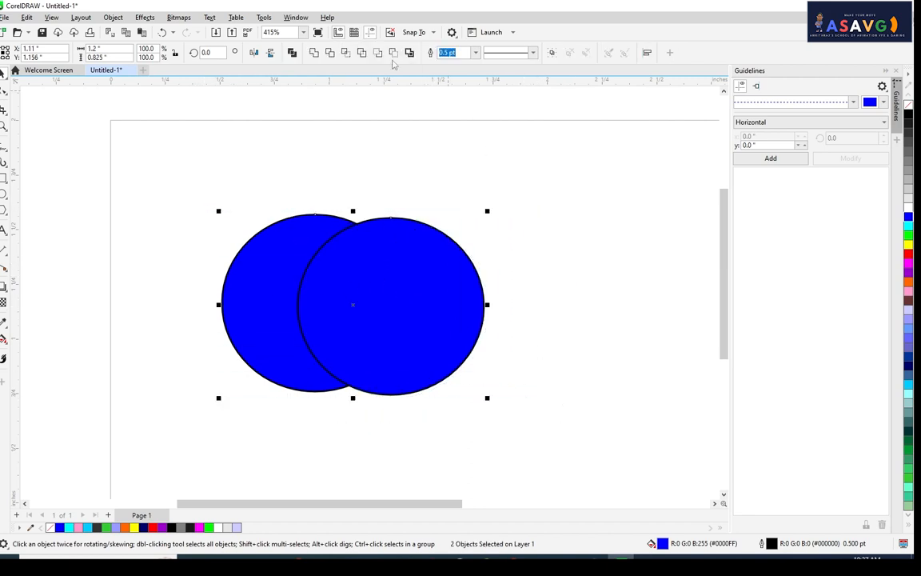
pyautogui.click(345, 53)
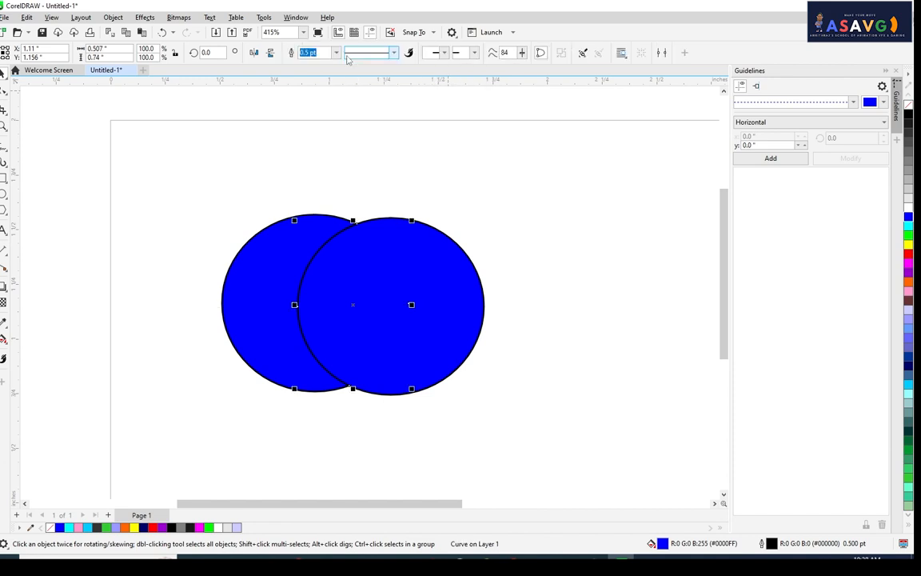
pyautogui.moveTo(422, 340); pyautogui.dragTo(604, 356)
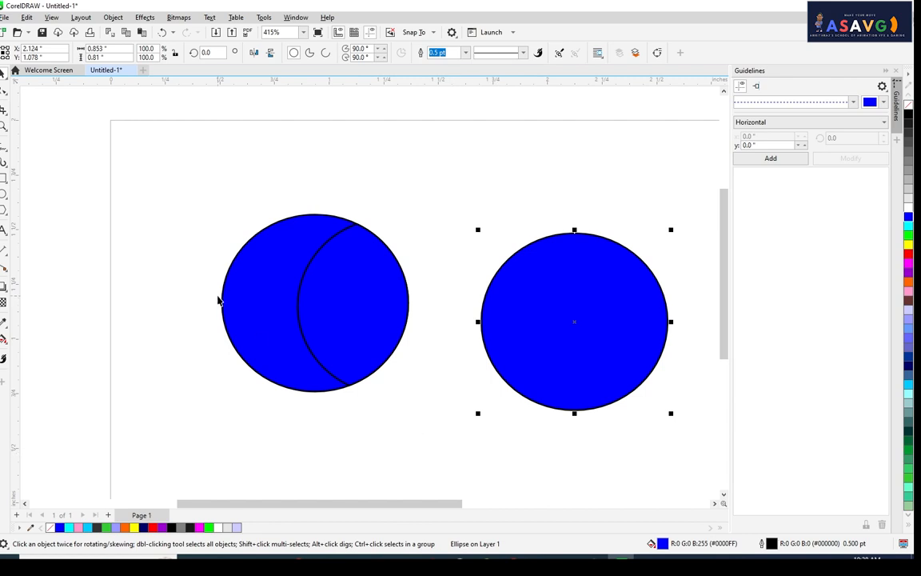
# - Move the original circle aside to about X 0.27 in, Y 1.23 in, and delete both circles, keeping the intersected lens shape
pyautogui.moveTo(217, 300); pyautogui.dragTo(73, 286)
pyautogui.click(378, 298)
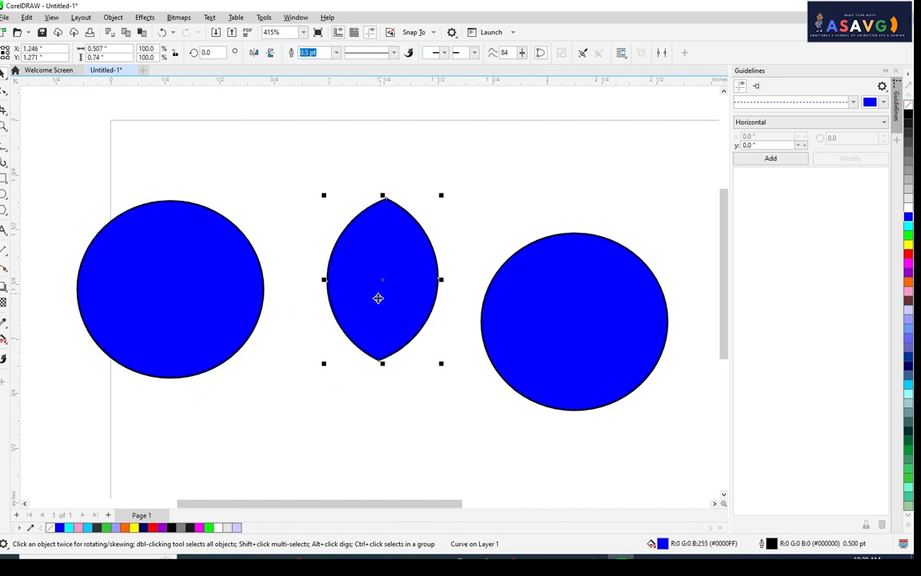
pyautogui.click(137, 299)
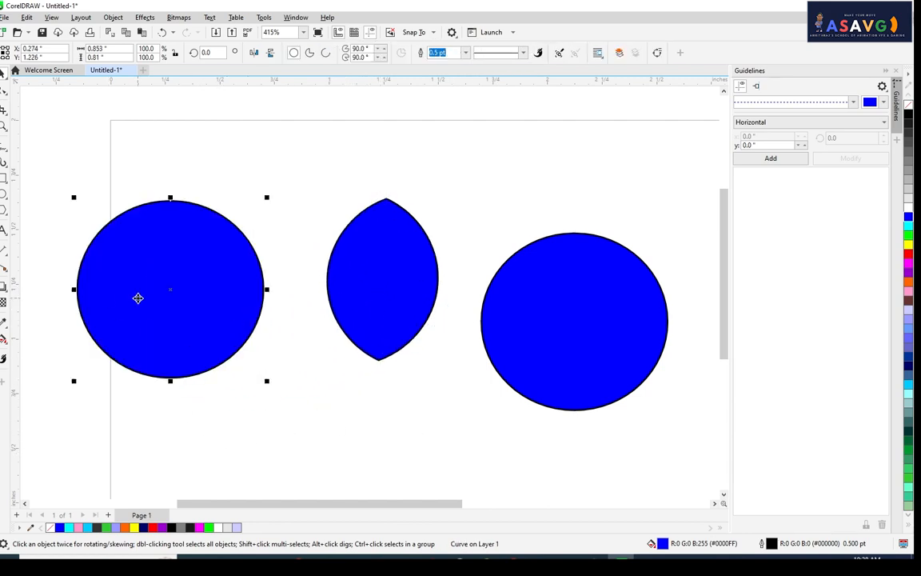
pyautogui.press('Delete')
pyautogui.click(593, 349)
pyautogui.press('Delete')
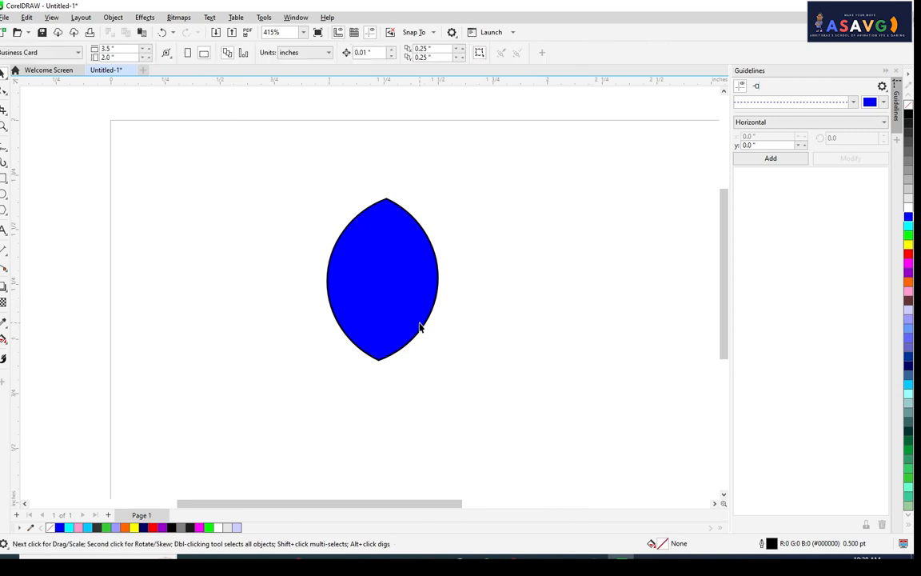
# - Shrink the lens shape to about 0.156 × 0.279 in and move it to about X 1.48 in, Y 1.55 in
pyautogui.click(416, 328)
pyautogui.moveTo(443, 362); pyautogui.dragTo(417, 265)
pyautogui.click(367, 293)
pyautogui.scroll(-2, 436, 312)
pyautogui.scroll(-2, 432, 288)
pyautogui.moveTo(413, 212); pyautogui.dragTo(423, 187)
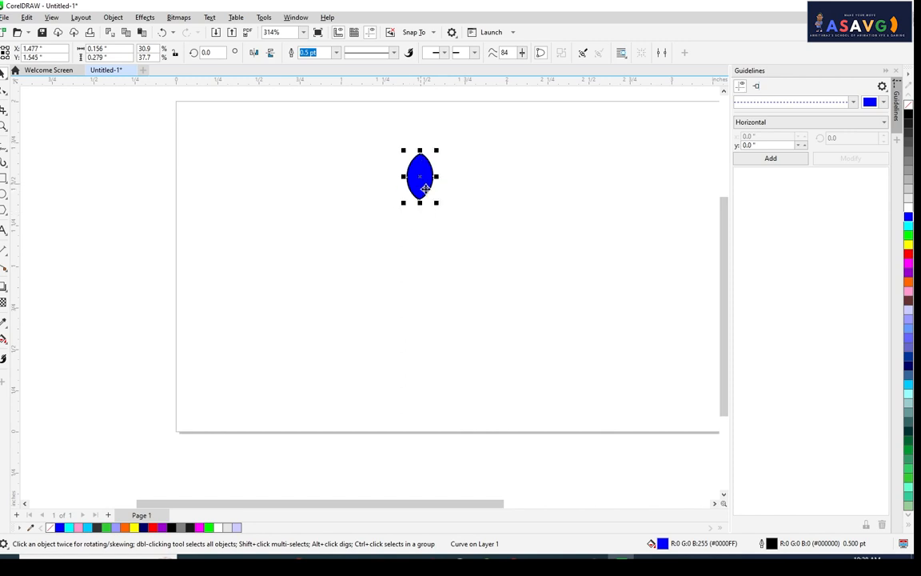
# - Rotate the lens shape slightly about its centre, to about 359.7°
pyautogui.moveTo(442, 231); pyautogui.dragTo(447, 259)
pyautogui.click(455, 307)
pyautogui.click(427, 212)
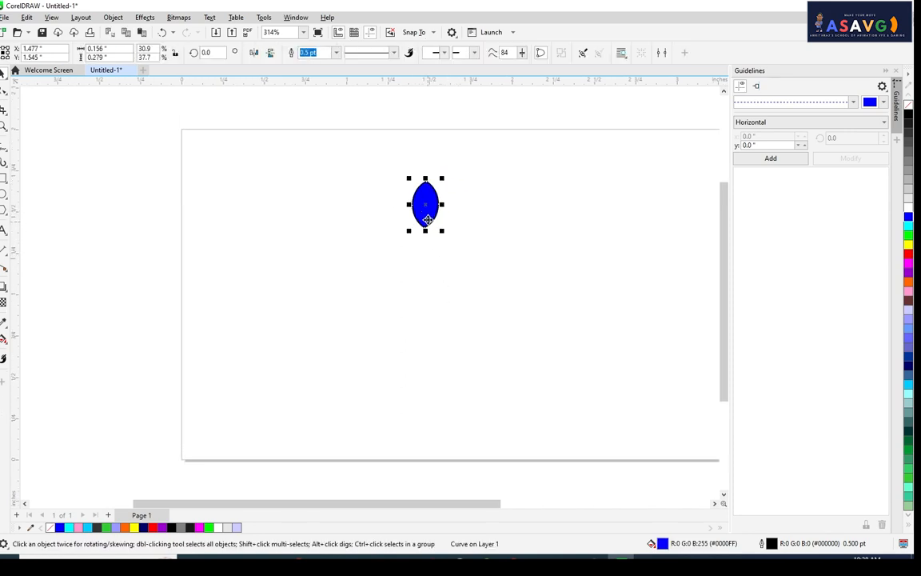
pyautogui.click(426, 212)
pyautogui.scroll(1, 428, 212)
pyautogui.scroll(7, 427, 212)
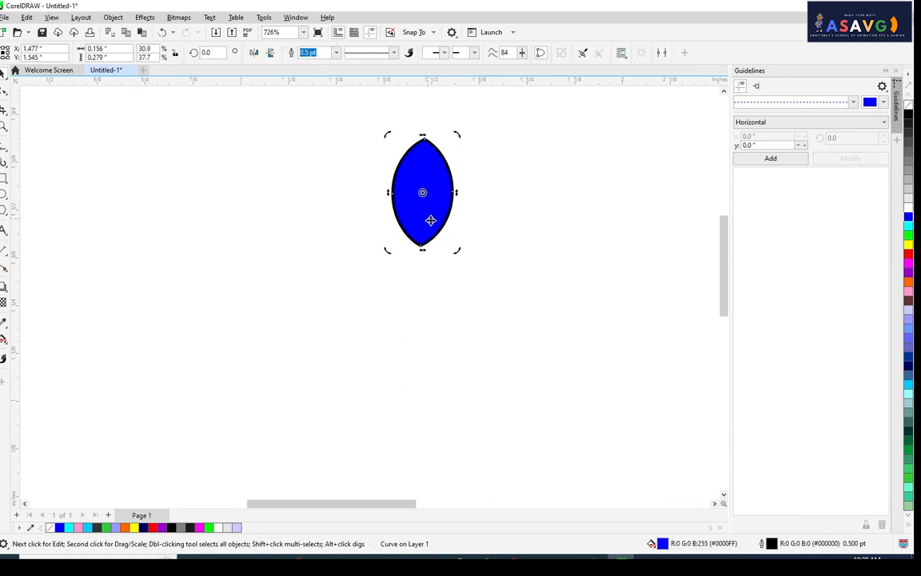
pyautogui.click(423, 193)
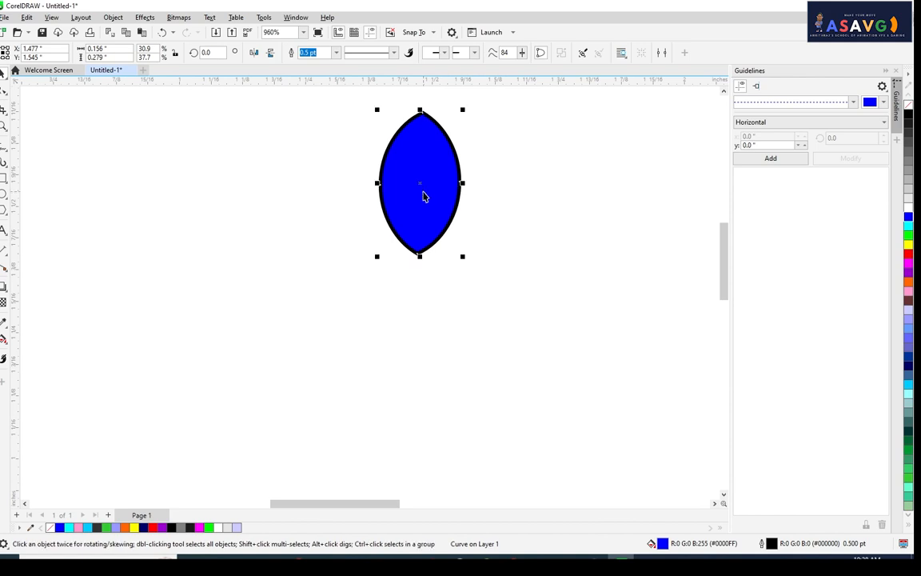
pyautogui.click(422, 191)
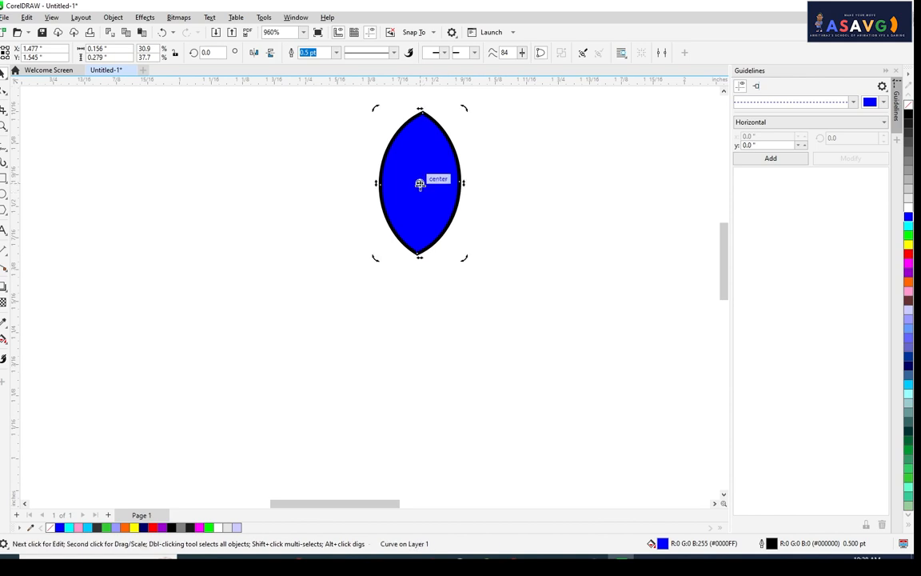
pyautogui.moveTo(464, 107); pyautogui.dragTo(419, 99)
pyautogui.click(410, 192)
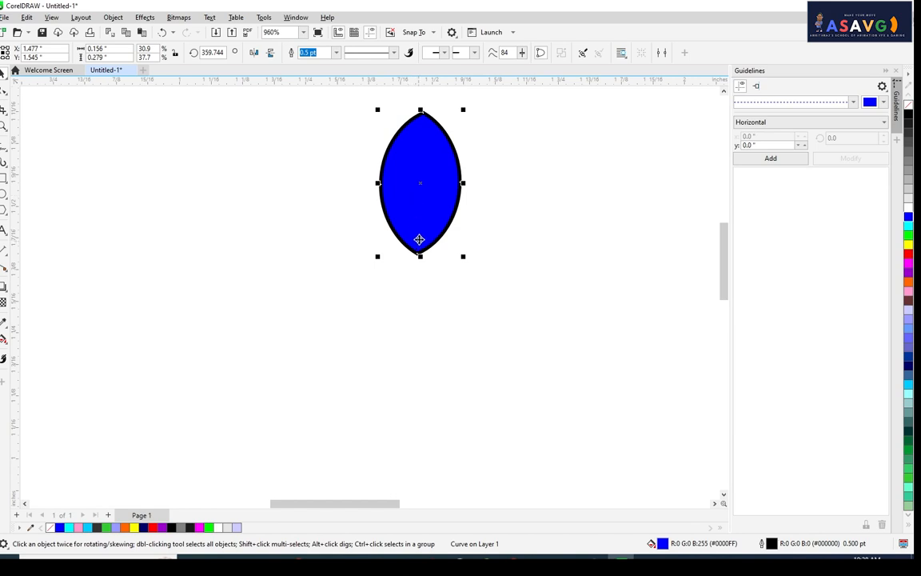
# - Try moving the lens shape's rotation centre to its bottom tip, and undo that change
pyautogui.click(419, 229)
pyautogui.click(421, 237)
pyautogui.click(419, 229)
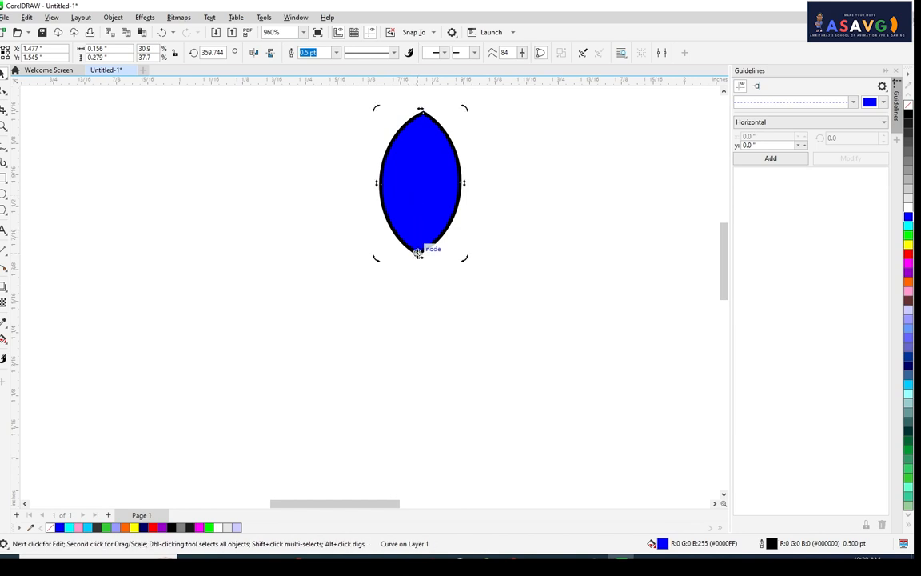
pyautogui.click(516, 228)
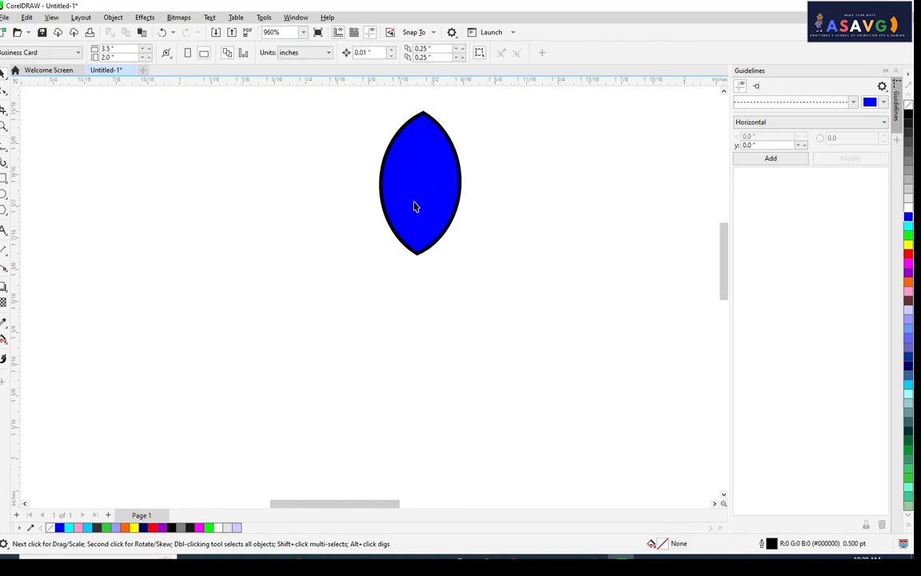
pyautogui.click(396, 198)
pyautogui.click(426, 184)
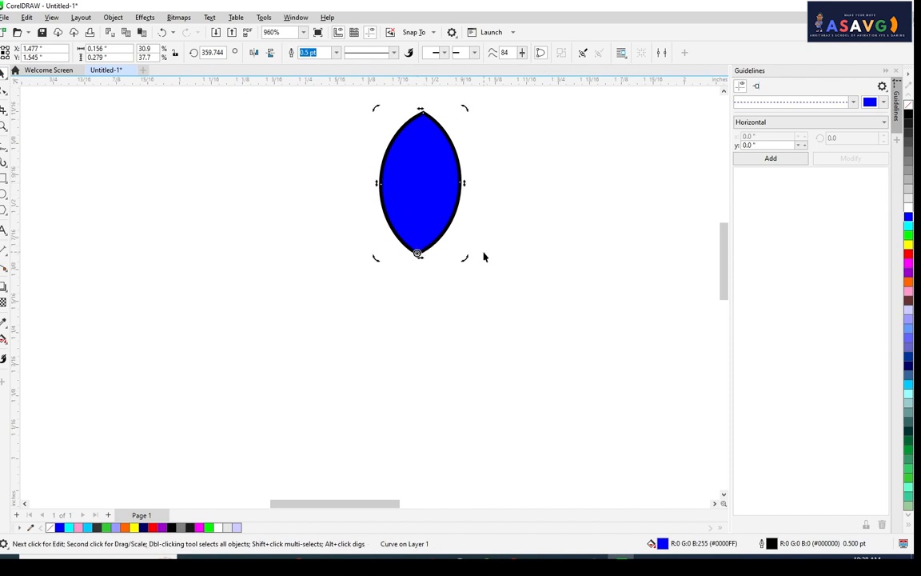
pyautogui.hotkey('ctrl', 'z')
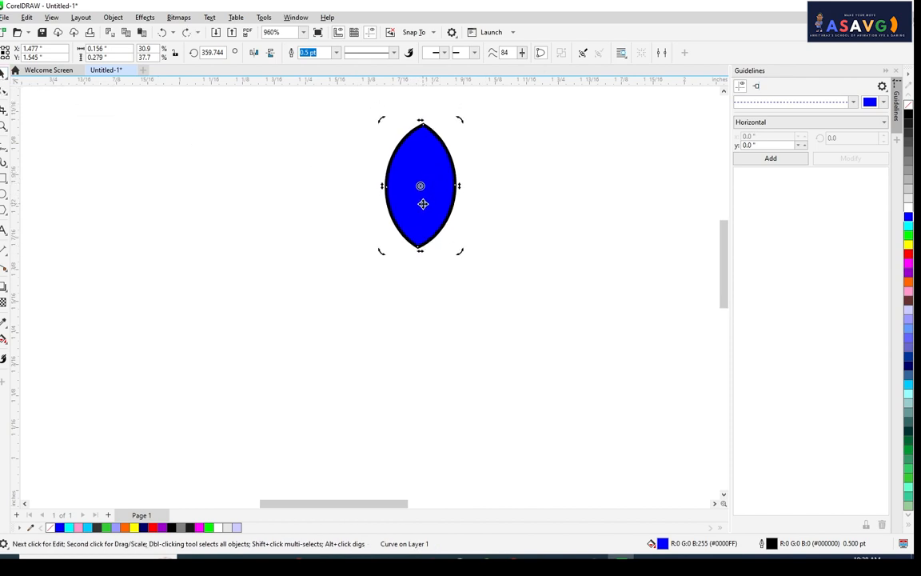
# - Place a duplicate of the lens shape below the original, at about X 1.49 in, Y 0.58 in
pyautogui.click(484, 278)
pyautogui.click(443, 210)
pyautogui.scroll(-1, 461, 225)
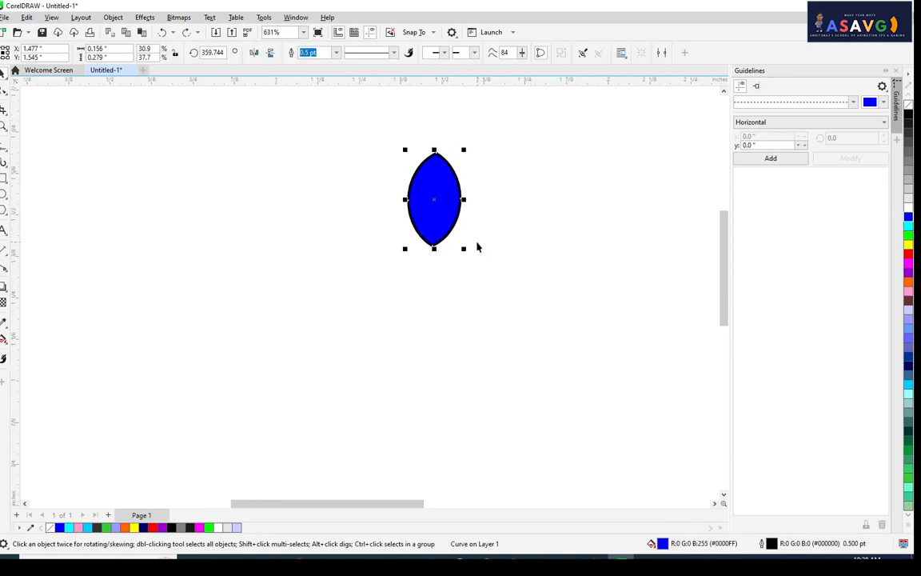
pyautogui.moveTo(438, 230); pyautogui.dragTo(444, 491)
pyautogui.scroll(-1, 497, 370)
pyautogui.moveTo(496, 380); pyautogui.dragTo(472, 294)
pyautogui.moveTo(444, 363); pyautogui.dragTo(458, 392)
pyautogui.scroll(-1, 485, 331)
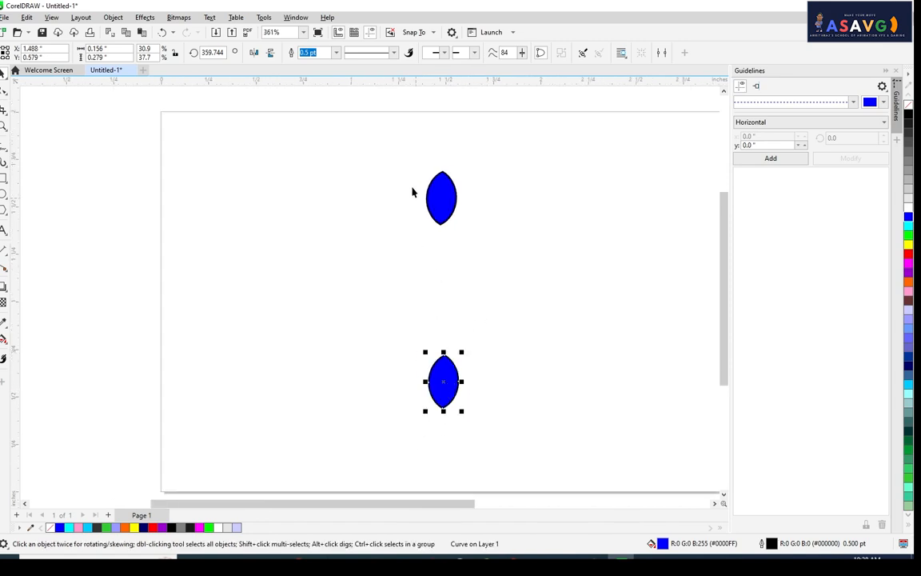
pyautogui.moveTo(395, 164); pyautogui.dragTo(547, 460)
pyautogui.scroll(1, 555, 206)
pyautogui.click(417, 194)
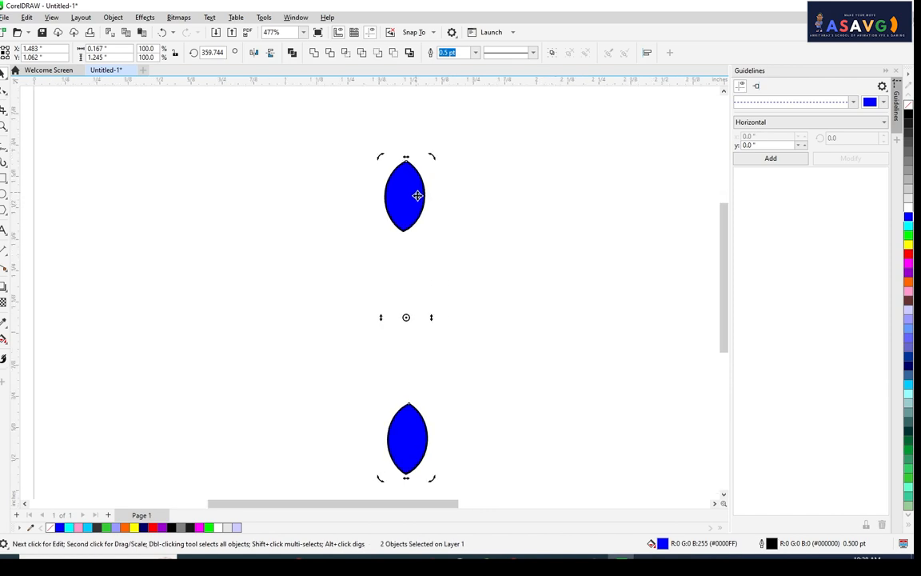
pyautogui.press('Escape')
# - Select the upper lens shape and open the Transform docker, resizing and placing it clear of the two shapes
pyautogui.click(402, 210)
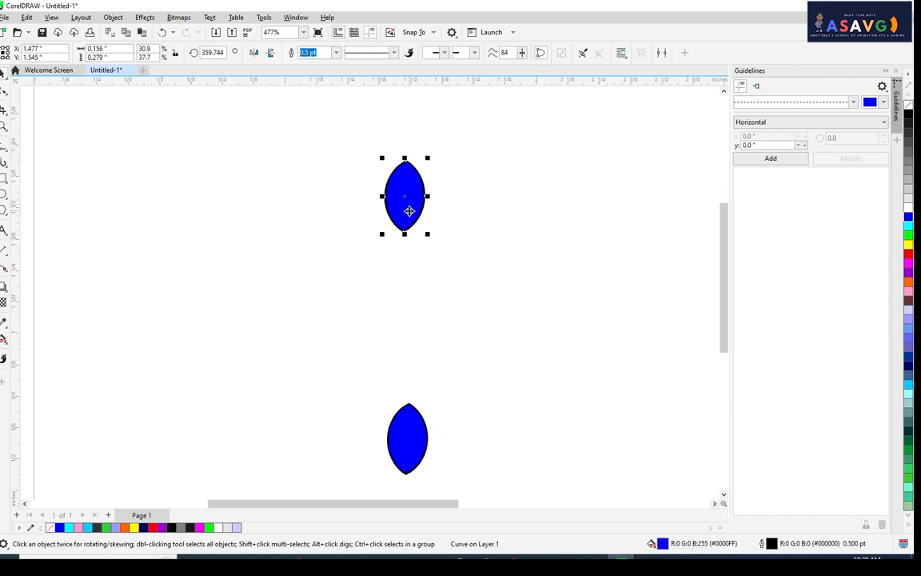
pyautogui.click(297, 17)
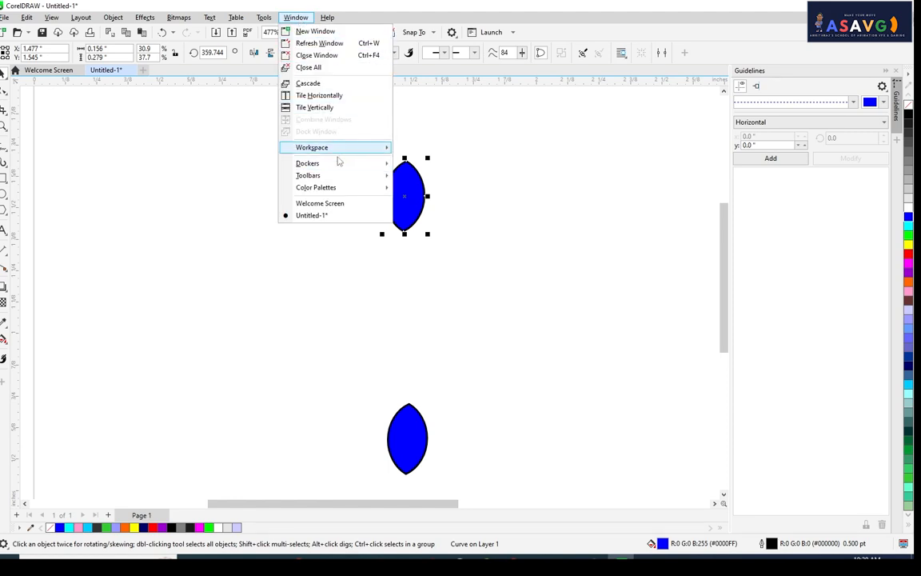
pyautogui.moveTo(338, 163)
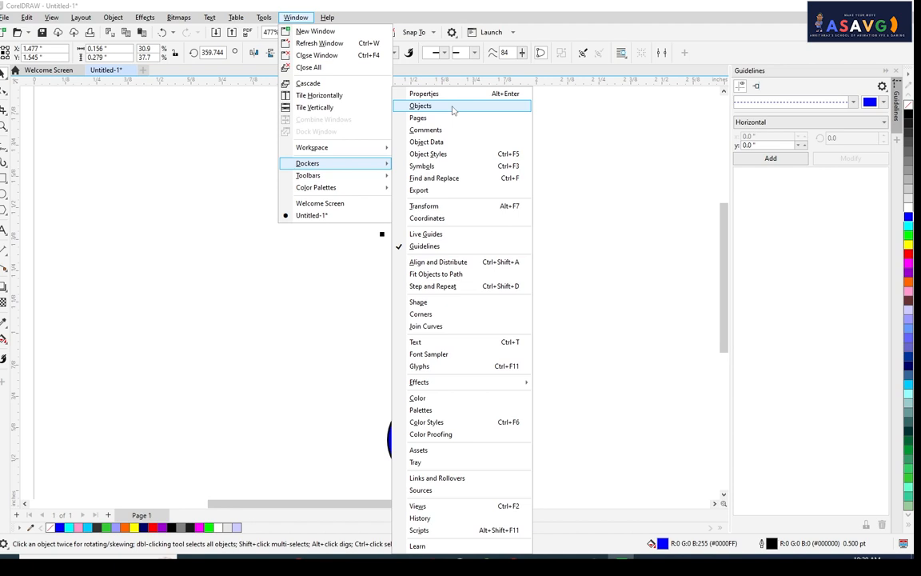
pyautogui.click(470, 205)
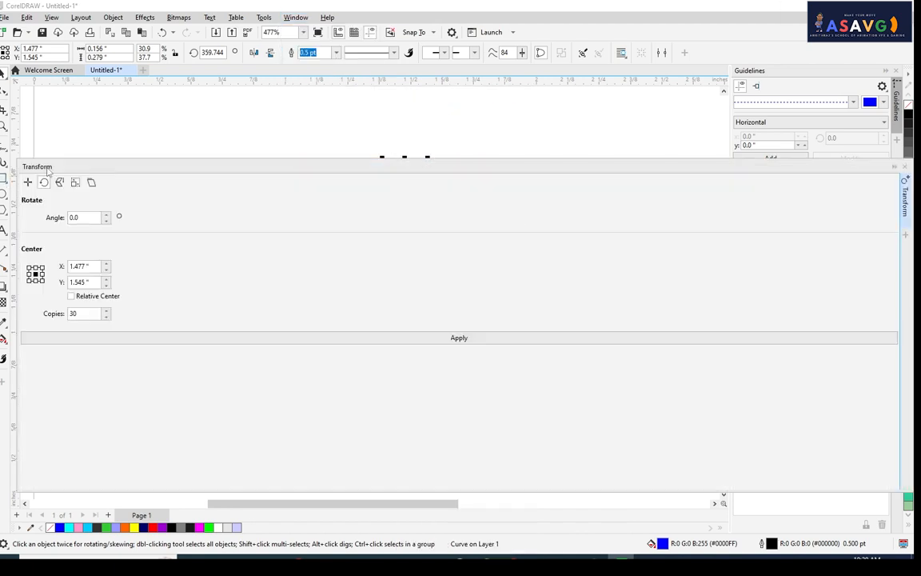
pyautogui.moveTo(47, 168); pyautogui.dragTo(613, 82)
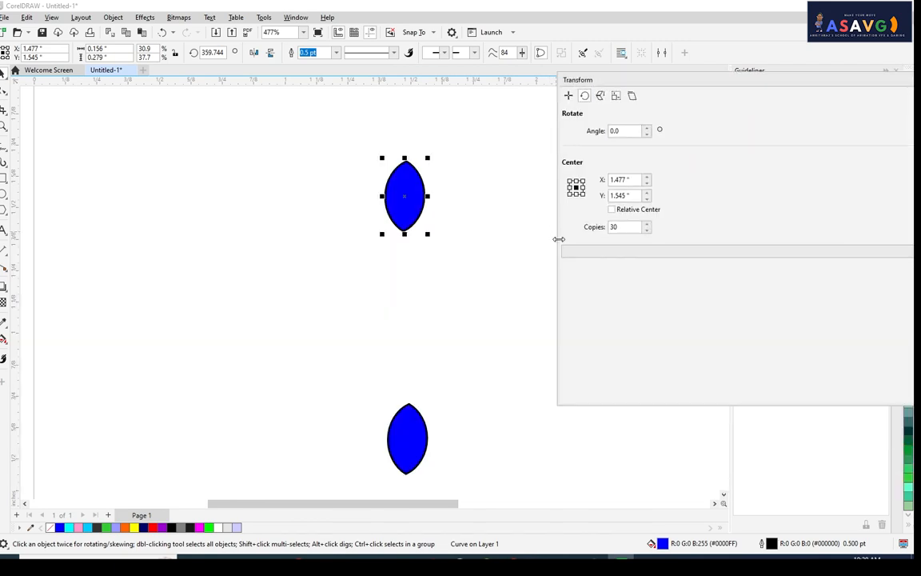
pyautogui.moveTo(558, 239); pyautogui.dragTo(648, 277)
pyautogui.moveTo(724, 80); pyautogui.dragTo(669, 76)
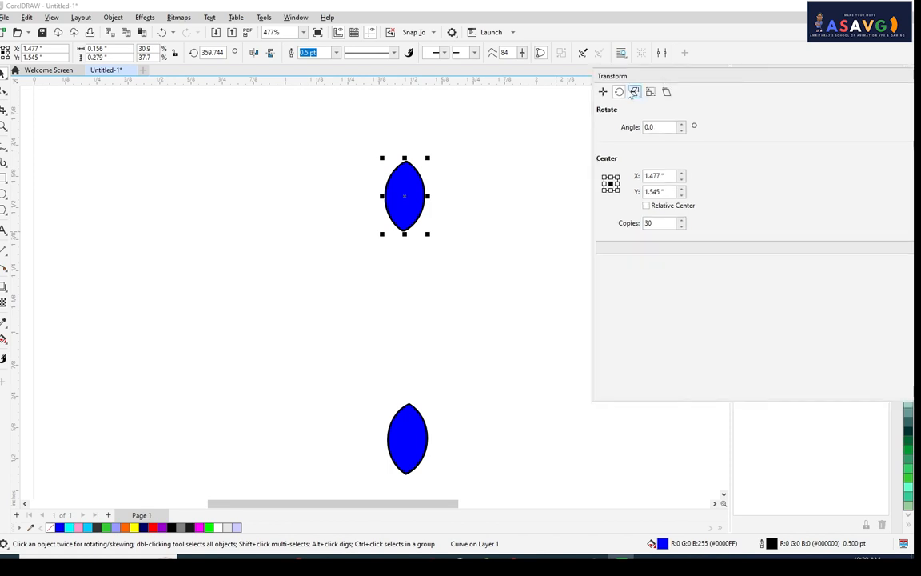
# - Look through the Transform docker's Position, Rotate, Scale and Mirror, and Skew settings
pyautogui.click(604, 93)
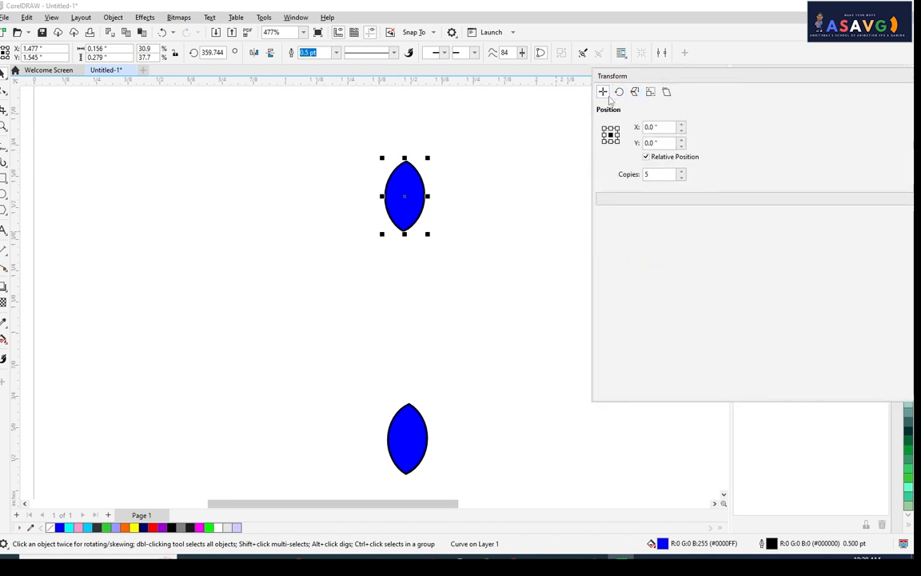
pyautogui.click(619, 92)
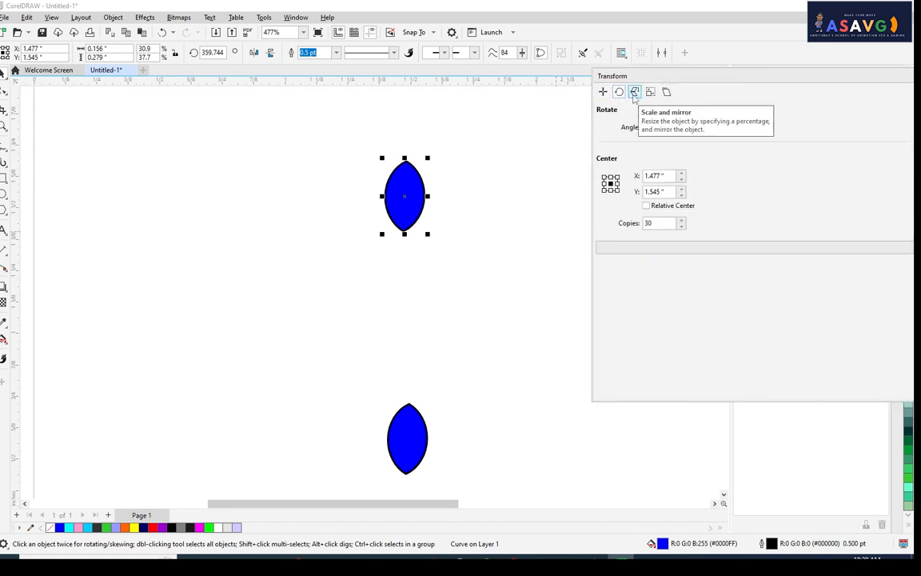
pyautogui.click(634, 93)
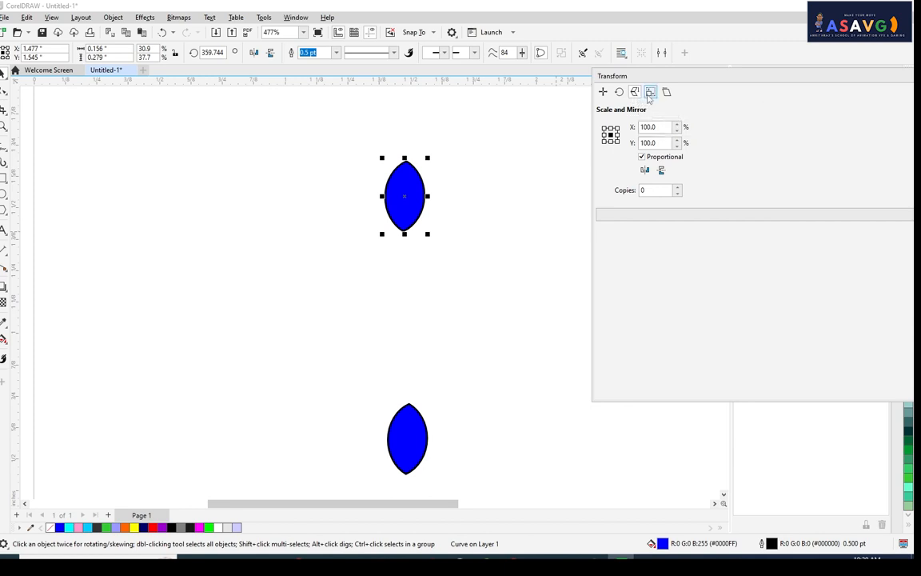
pyautogui.click(650, 93)
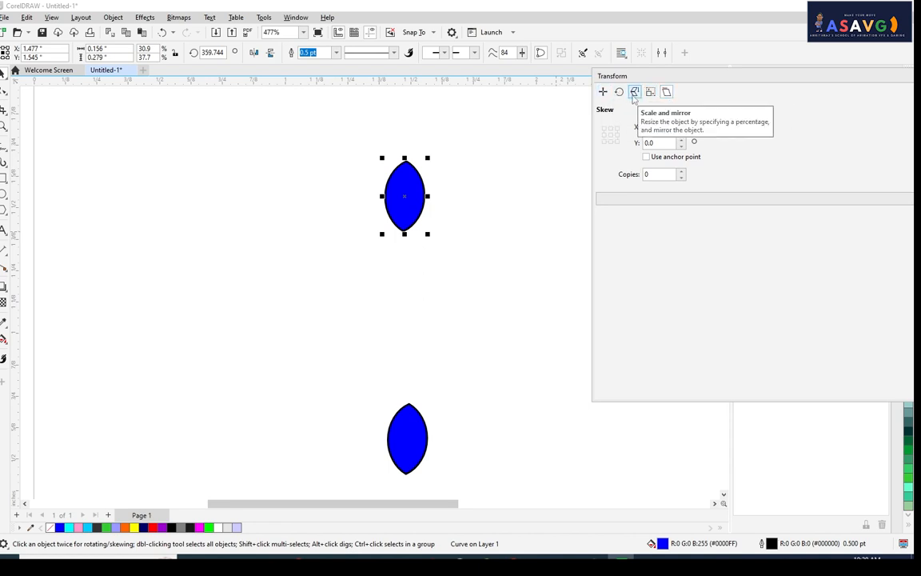
# - Switch the transformation to Rotate and place the upper lens shape's rotation centre on its bottom tip, at X 1.471 in, Y 1.406 in
pyautogui.click(619, 92)
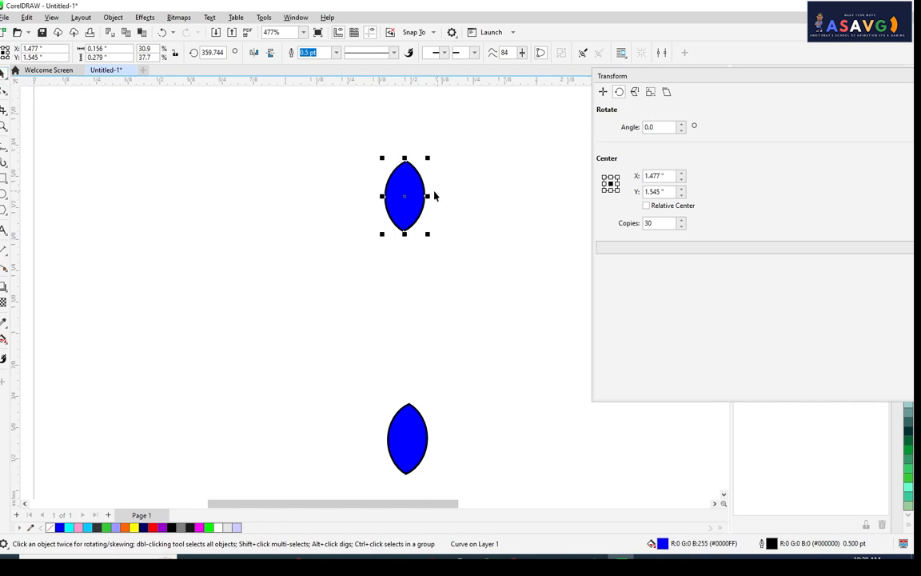
pyautogui.click(406, 195)
pyautogui.moveTo(406, 196); pyautogui.dragTo(404, 231)
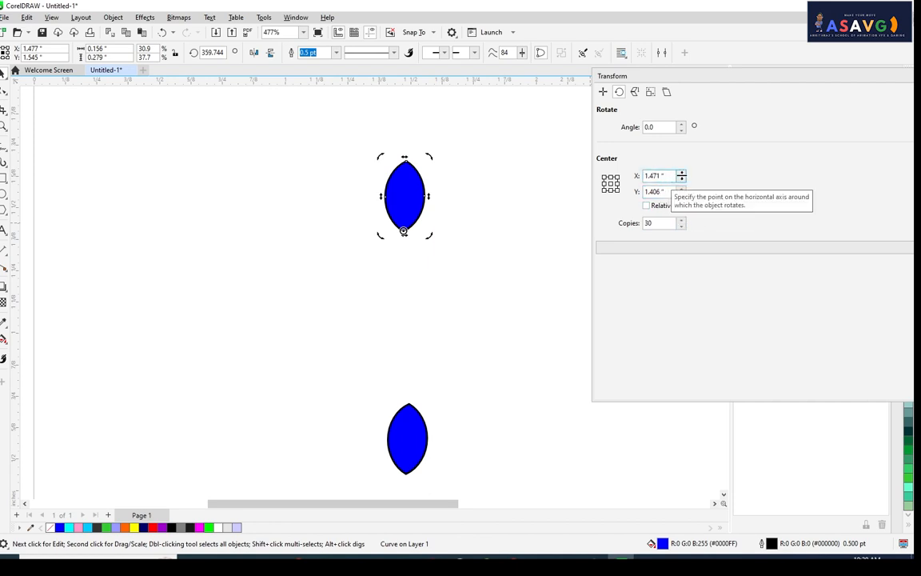
# - Try shifting the rotation centre horizontally to X 1.971 in, and return it to X 1.471 in
pyautogui.click(682, 174)
pyautogui.click(682, 175)
pyautogui.click(682, 175)
pyautogui.click(682, 174)
pyautogui.click(682, 175)
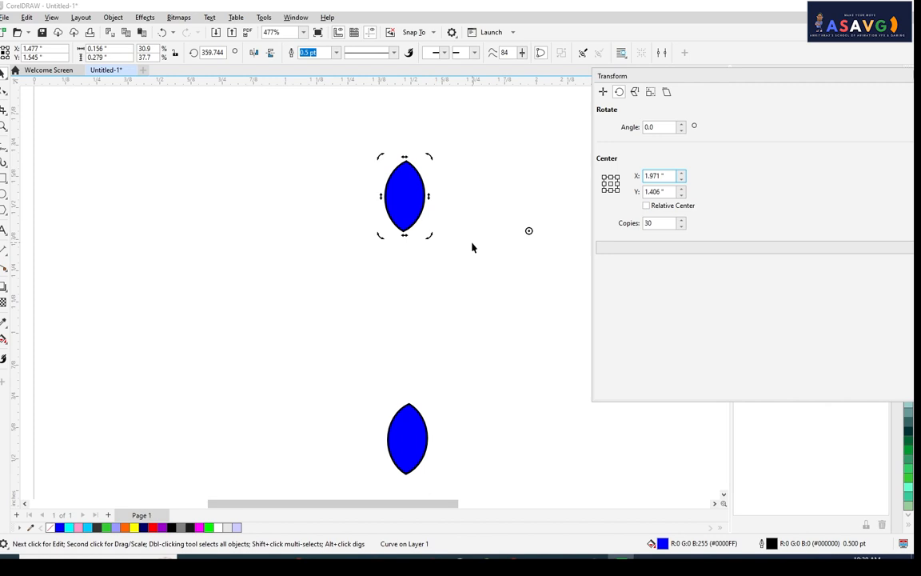
pyautogui.click(682, 180)
pyautogui.click(681, 180)
pyautogui.click(682, 180)
pyautogui.click(681, 179)
pyautogui.click(682, 179)
pyautogui.click(681, 180)
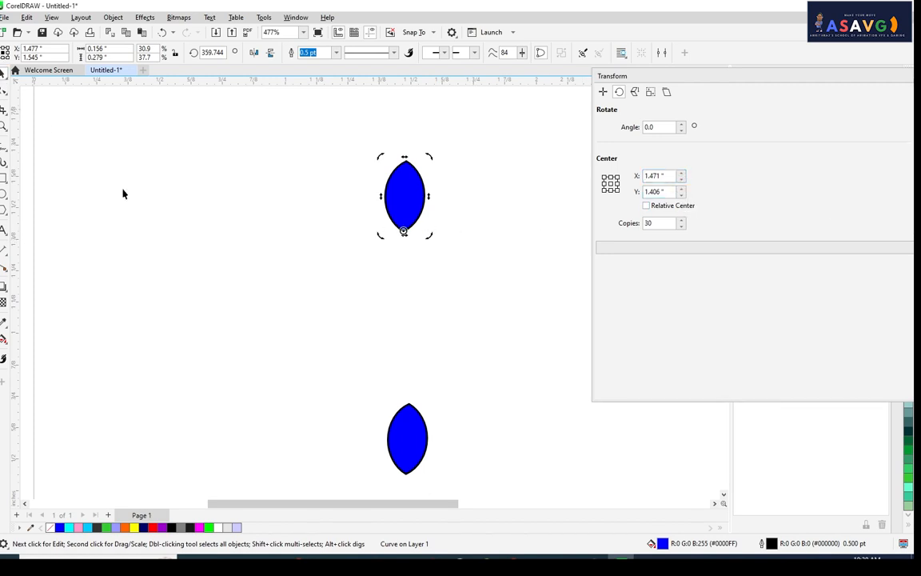
# - Create a copy of the upper lens shape rotated clockwise about its bottom tip, to an angle of about 315.7°
pyautogui.click(371, 225)
pyautogui.click(400, 209)
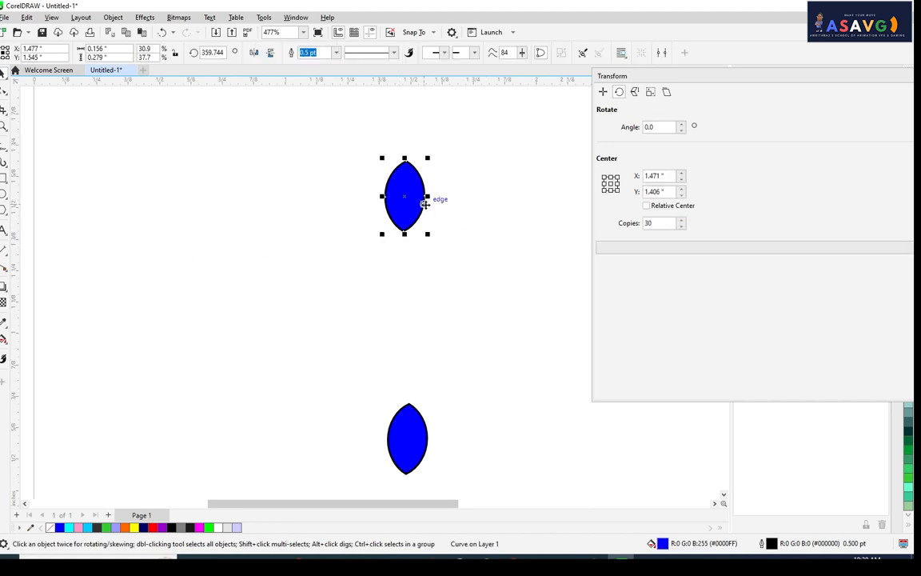
pyautogui.click(410, 190)
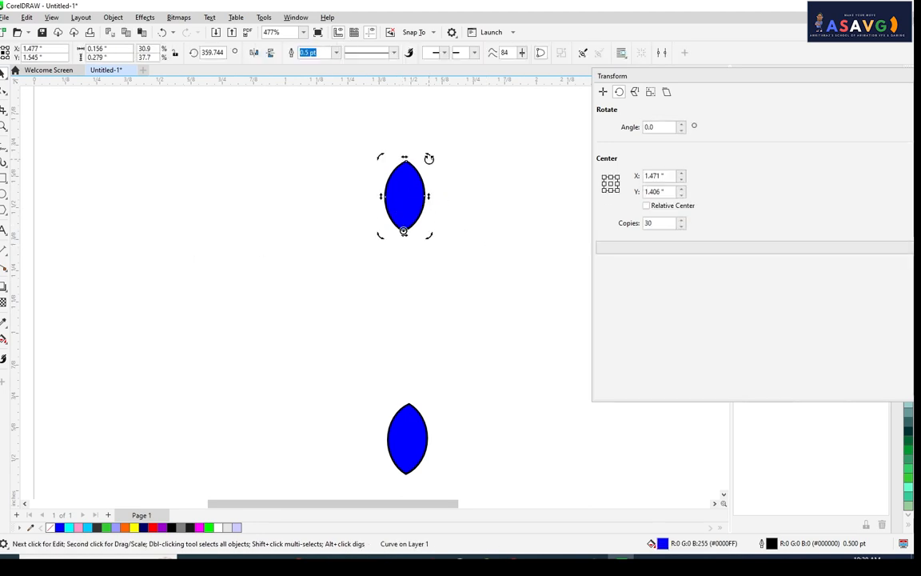
pyautogui.moveTo(428, 156); pyautogui.dragTo(472, 195)
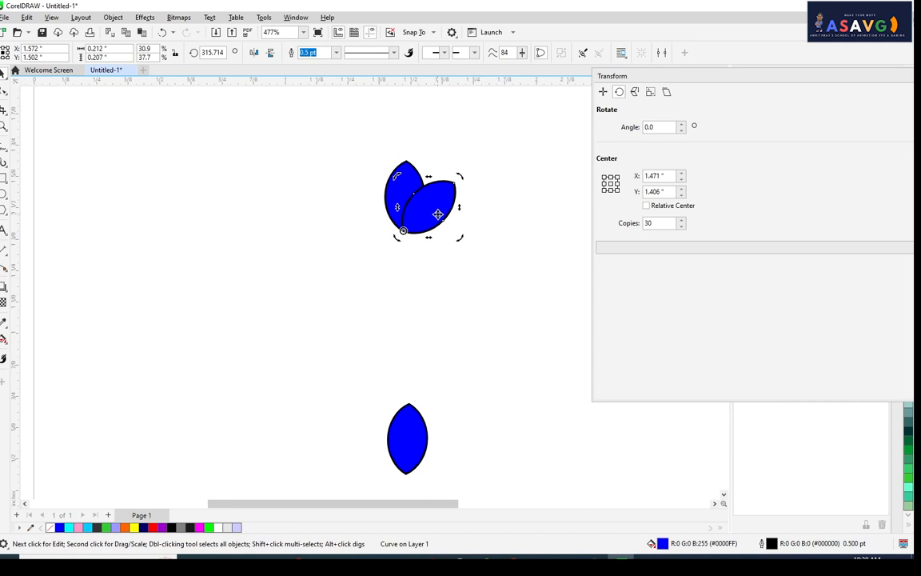
# - Reposition and resize the floating Transform docker so it no longer covers the two upper lens shapes
pyautogui.moveTo(662, 224); pyautogui.dragTo(598, 226)
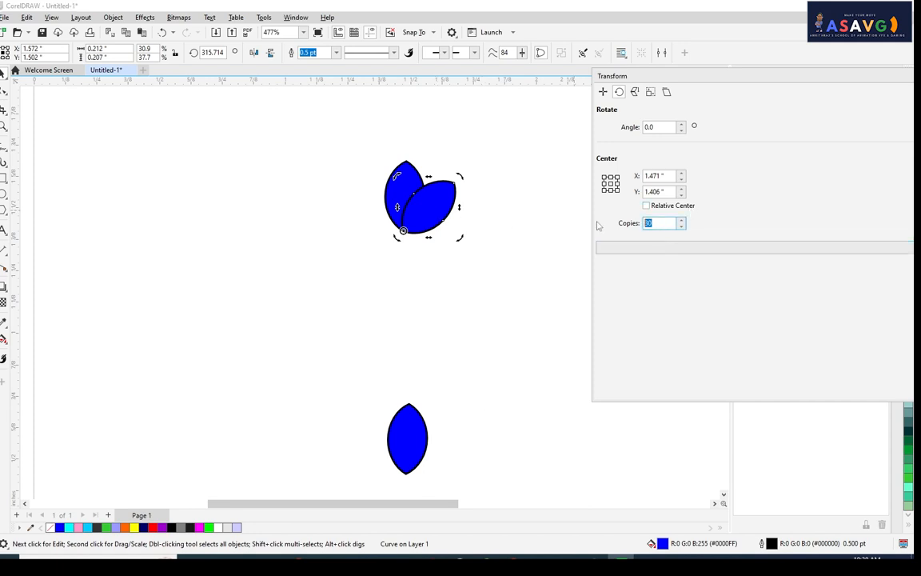
pyautogui.moveTo(725, 73); pyautogui.dragTo(489, 46)
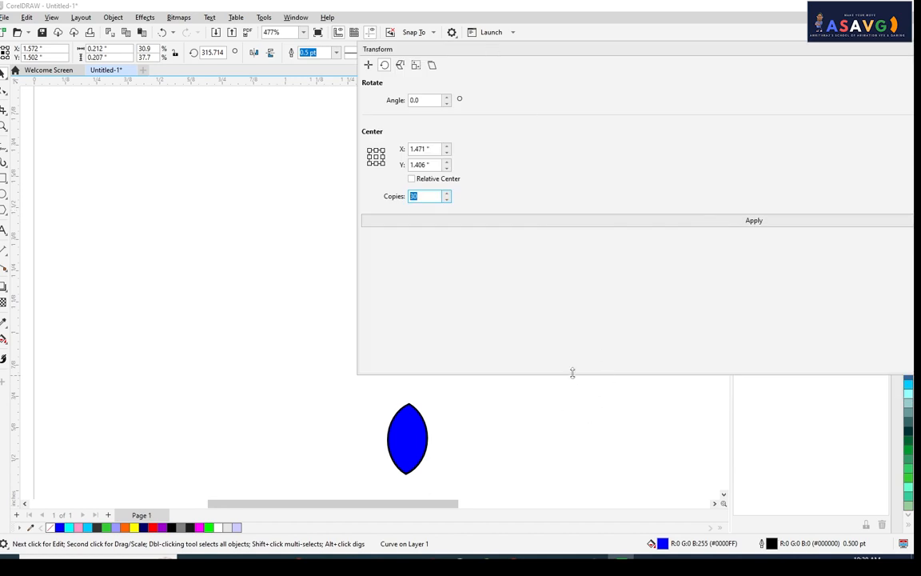
pyautogui.moveTo(572, 372); pyautogui.dragTo(581, 502)
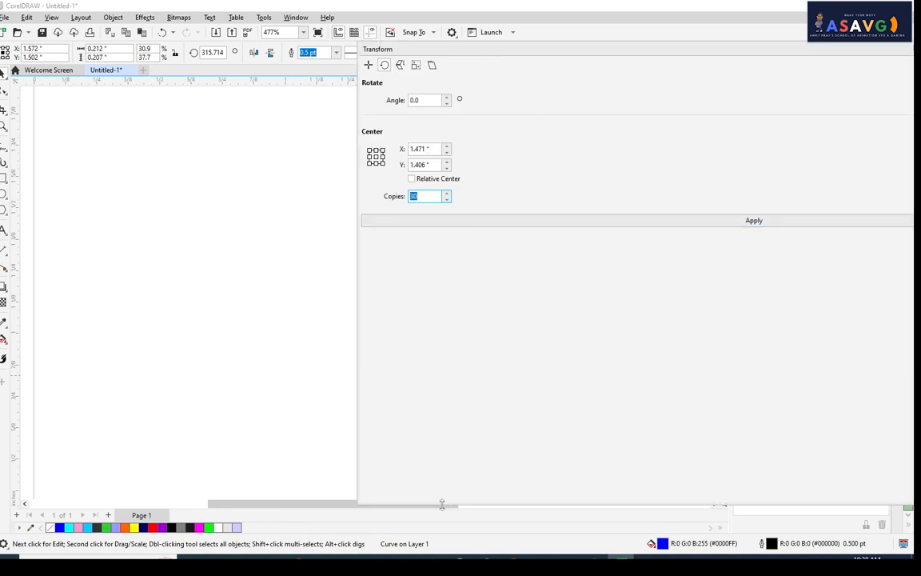
pyautogui.moveTo(443, 507); pyautogui.dragTo(473, 302)
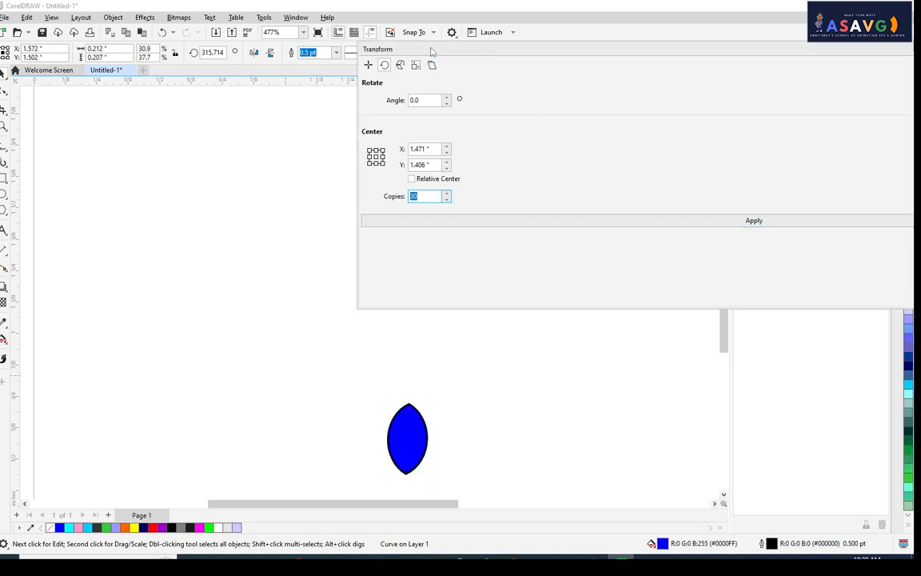
pyautogui.moveTo(431, 50); pyautogui.dragTo(572, 197)
pyautogui.moveTo(24, 71); pyautogui.dragTo(490, 142)
pyautogui.moveTo(345, 141); pyautogui.dragTo(672, 115)
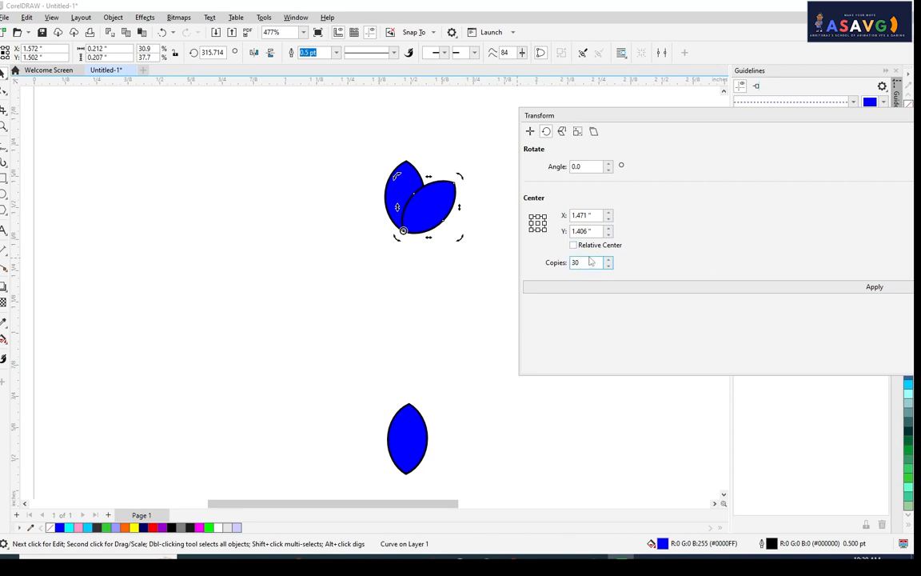
# - Try creating 15 copies of the tilted petal at a 5° rotation about its bottom tip, and undo them
pyautogui.doubleClick(574, 263)
pyautogui.write('15')
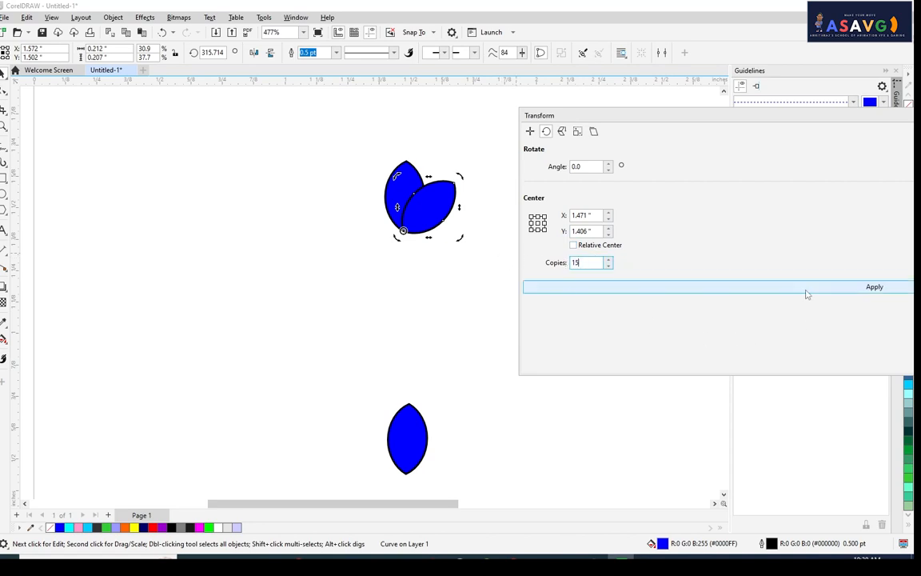
pyautogui.click(806, 289)
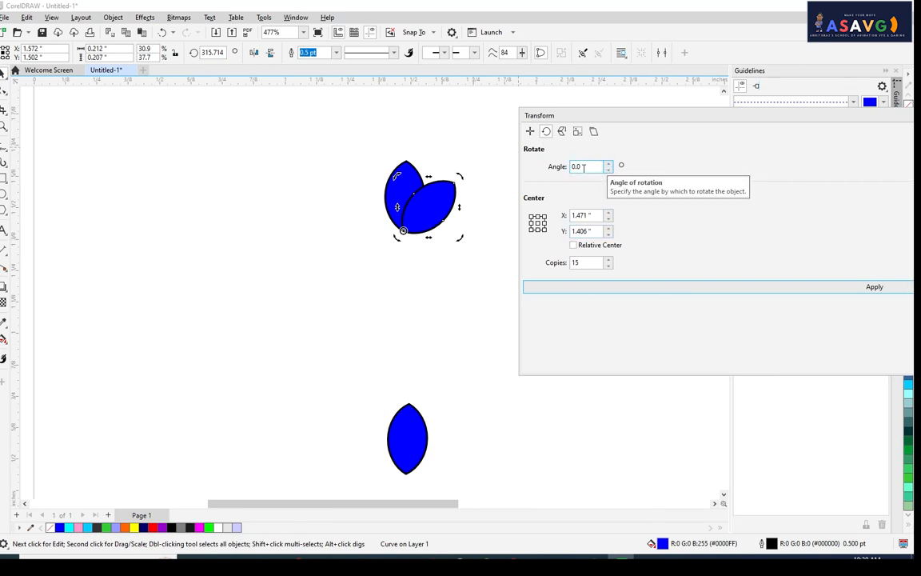
pyautogui.click(608, 164)
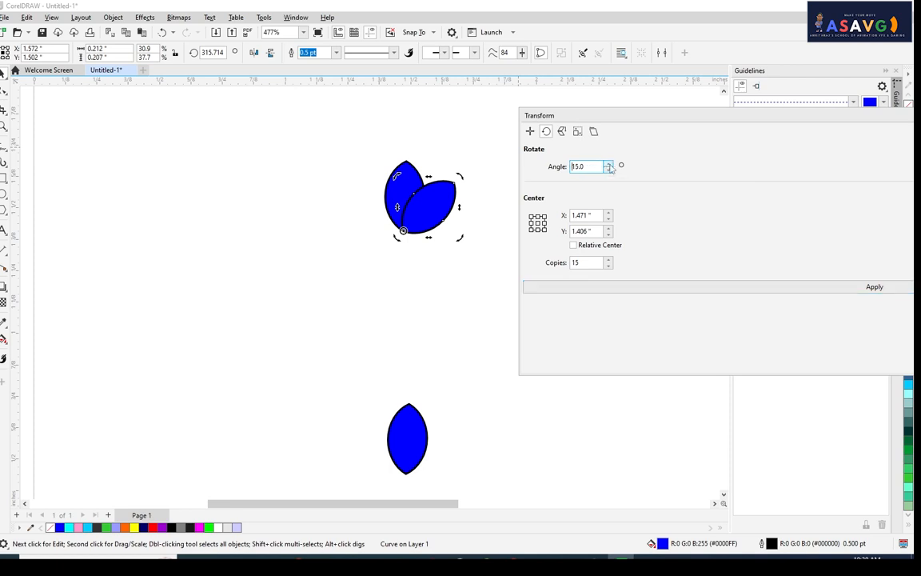
pyautogui.moveTo(588, 167); pyautogui.dragTo(536, 162)
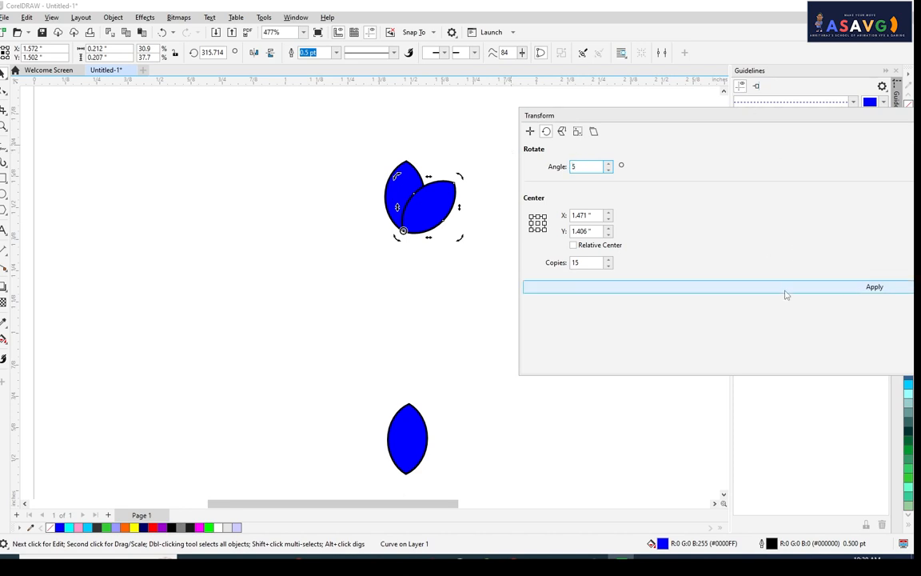
pyautogui.click(790, 291)
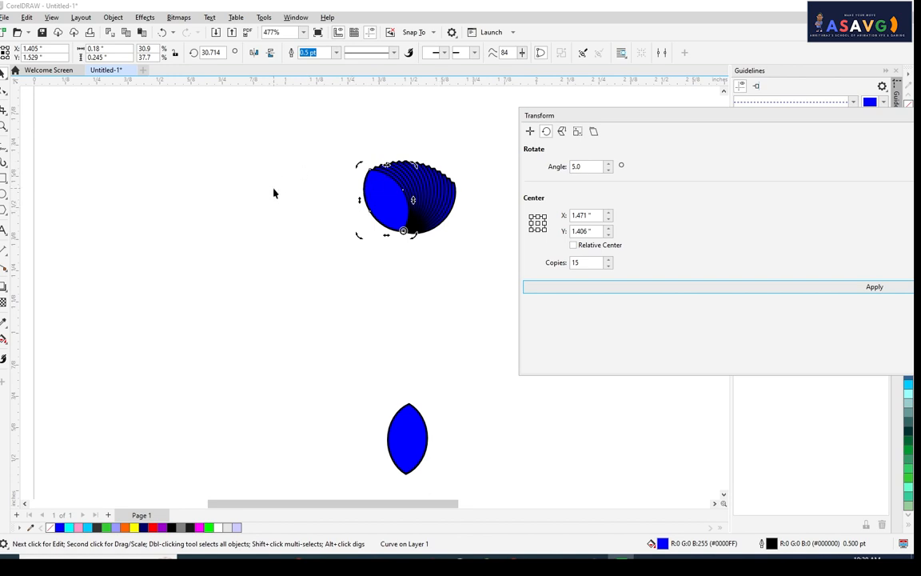
pyautogui.hotkey('ctrl', 'z')
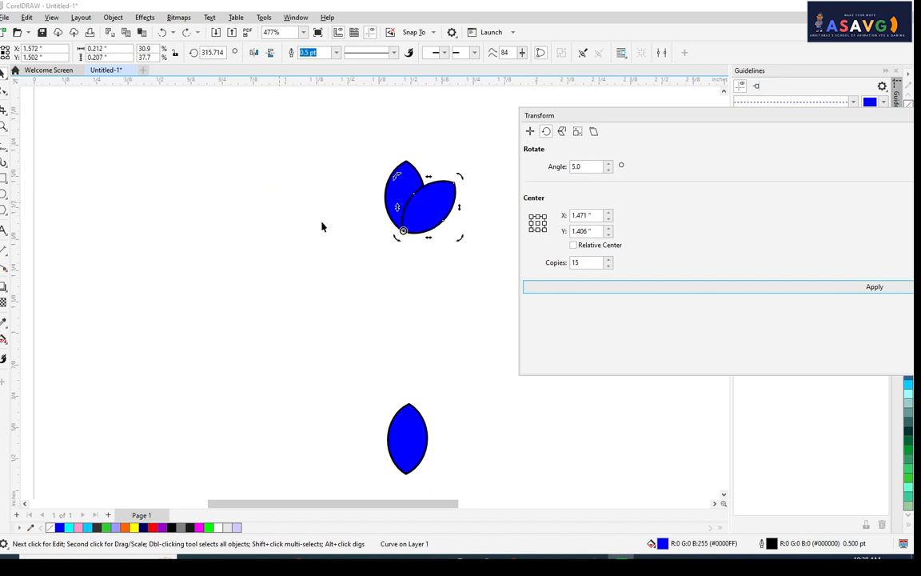
# - Try 15 copies of the tilted petal with the rotation angle set to -5°, and undo them
pyautogui.click(444, 266)
pyautogui.click(431, 222)
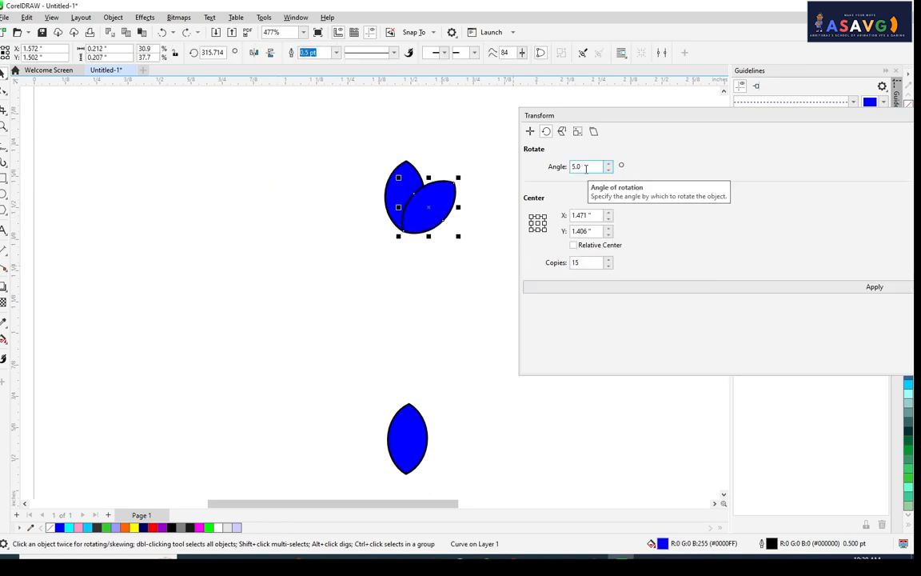
pyautogui.doubleClick(586, 166)
pyautogui.write('-5')
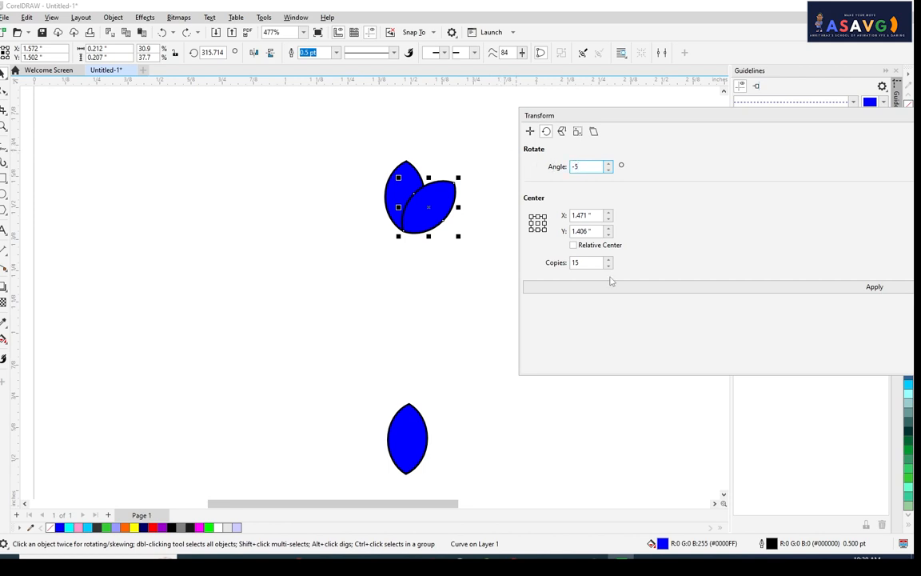
pyautogui.click(865, 289)
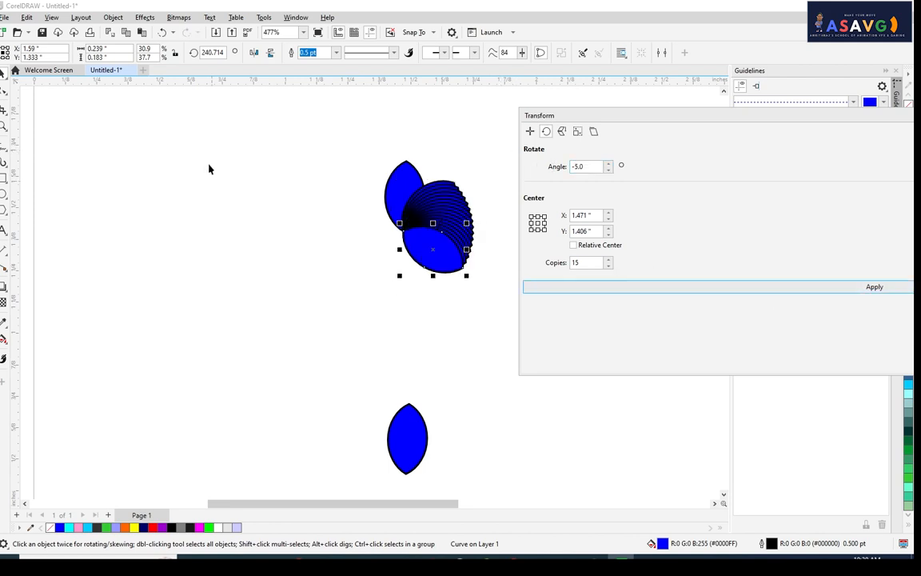
pyautogui.hotkey('ctrl', 'z')
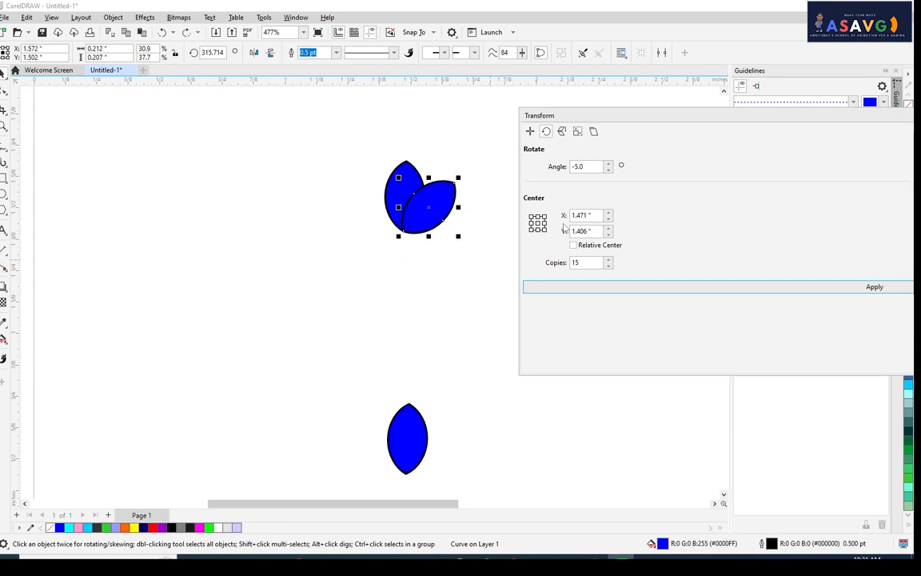
# - Try 15 copies of the tilted petal with the rotation angle set to 15°, and undo them
pyautogui.moveTo(590, 166); pyautogui.dragTo(556, 162)
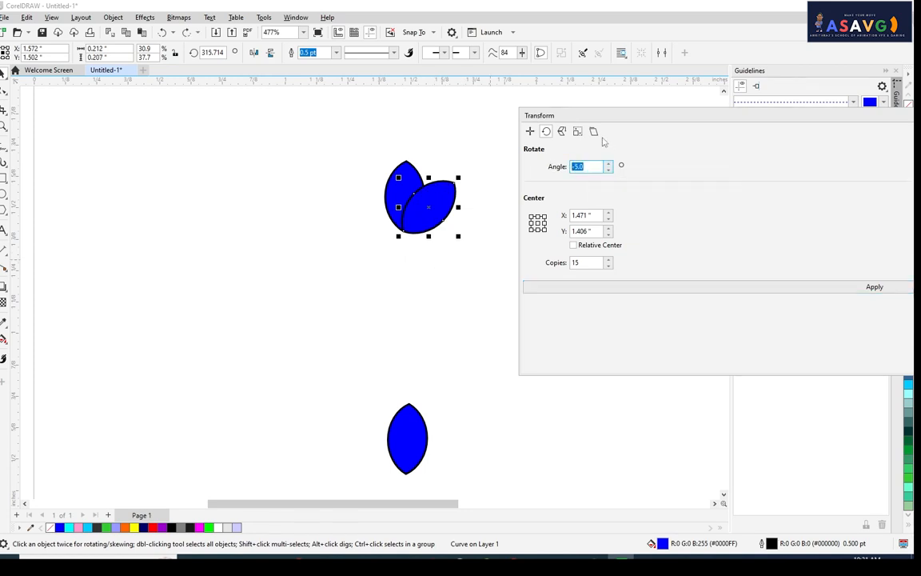
pyautogui.write('15')
pyautogui.click(675, 289)
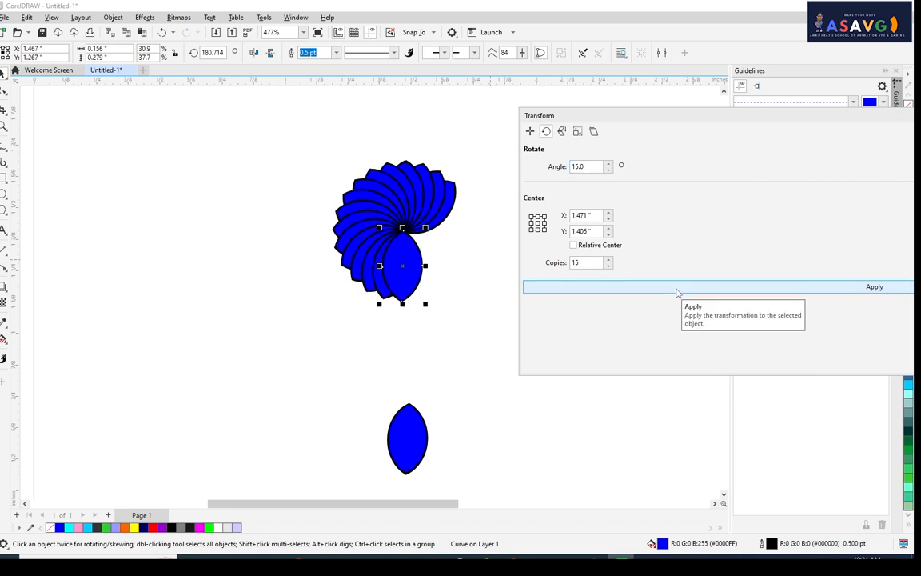
pyautogui.scroll(1, 301, 203)
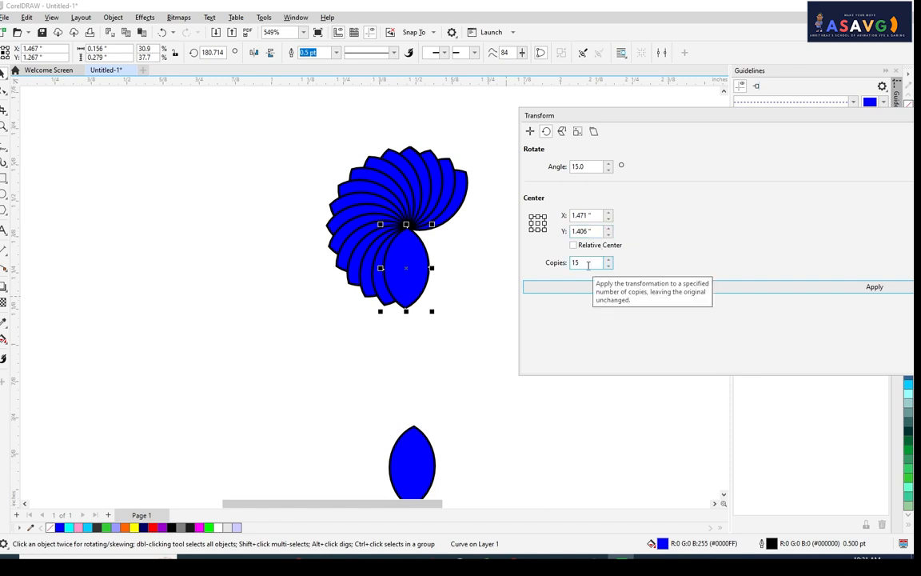
pyautogui.hotkey('ctrl', 'z')
# - Try the 15 petal copies with the rotation angle set to 20°, and undo them
pyautogui.doubleClick(592, 166)
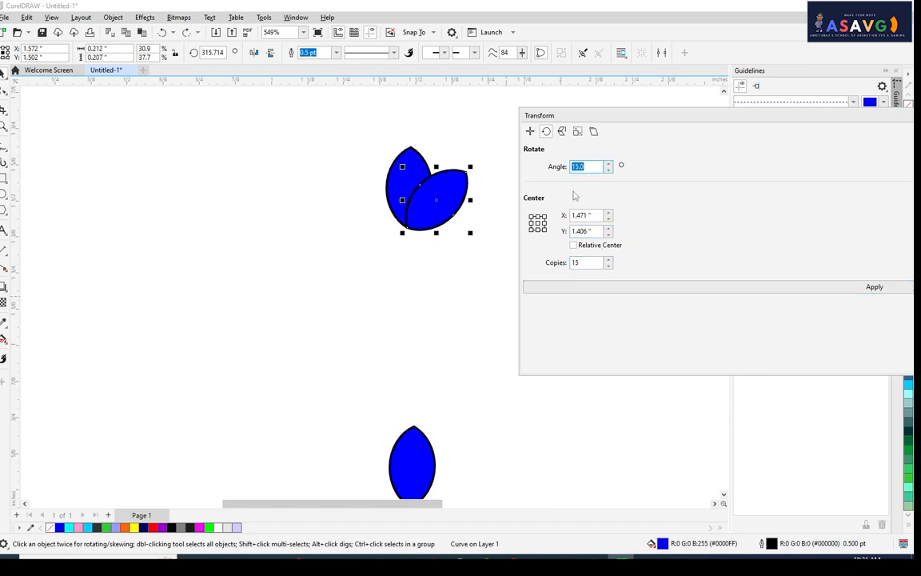
pyautogui.write('20')
pyautogui.click(637, 291)
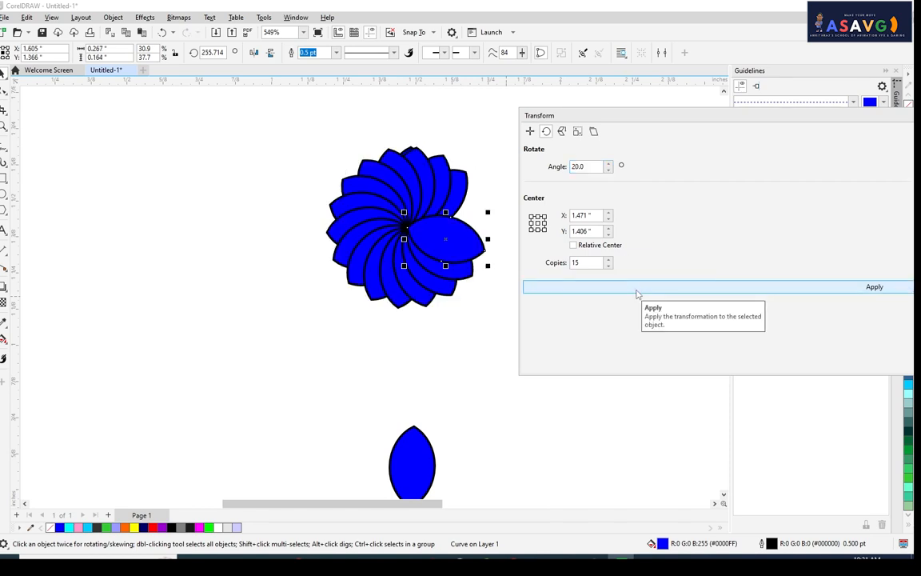
pyautogui.click(377, 329)
pyautogui.hotkey('ctrl', 'z')
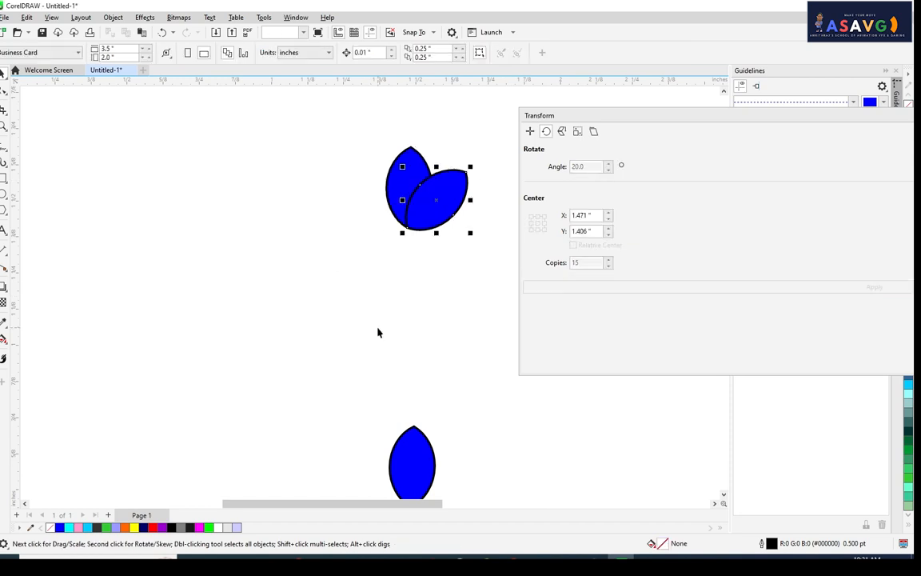
# - Try 20 copies of the tilted petal with the rotation angle set to 15°, and undo them
pyautogui.doubleClick(582, 167)
pyautogui.write('15')
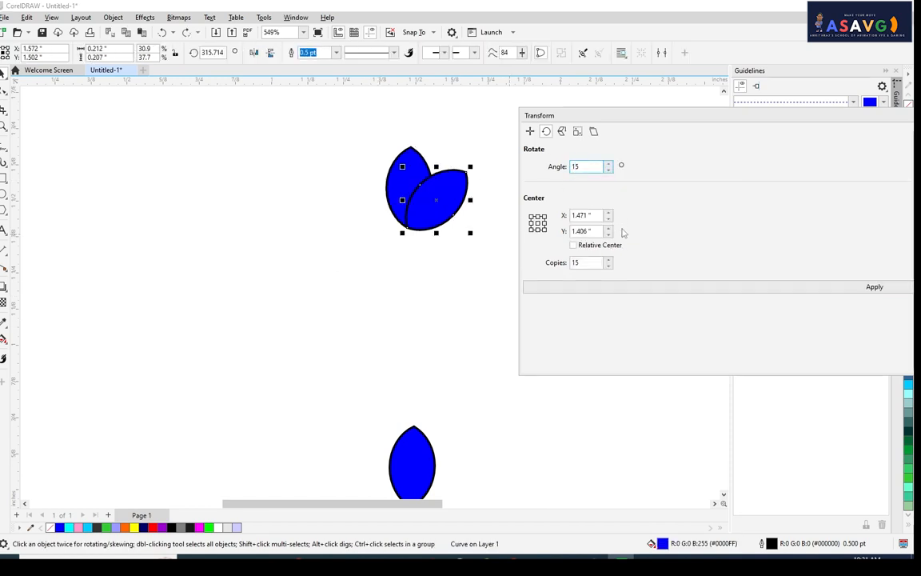
pyautogui.press('Tab')
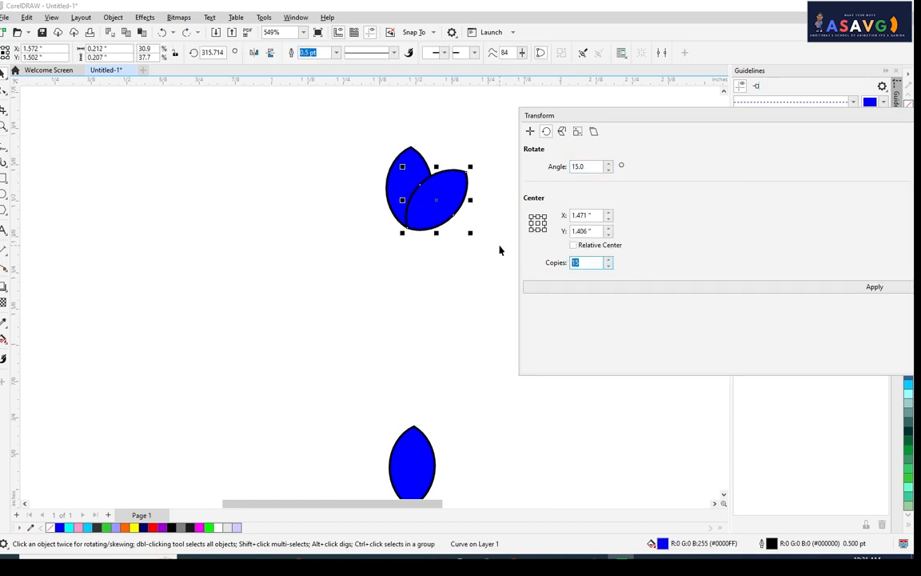
pyautogui.write('20')
pyautogui.click(835, 290)
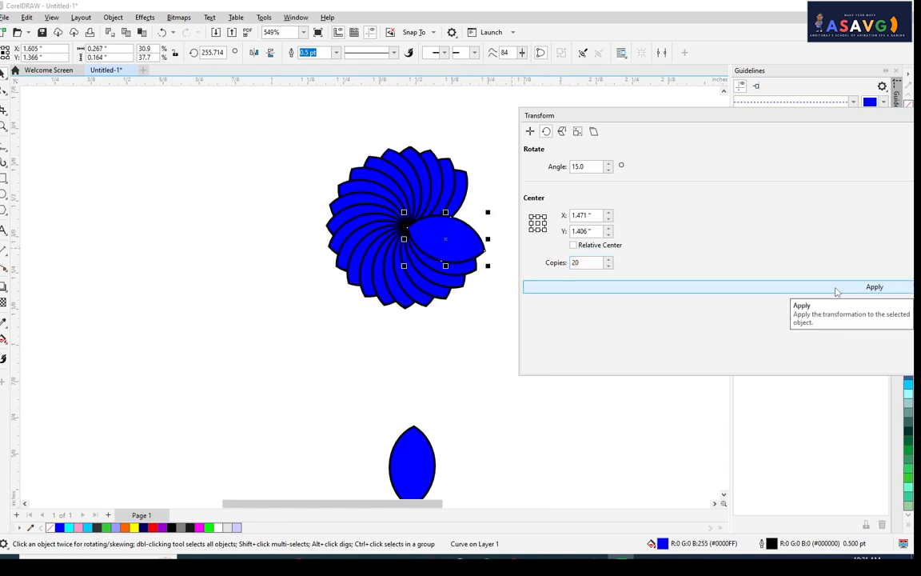
pyautogui.hotkey('ctrl', 'z')
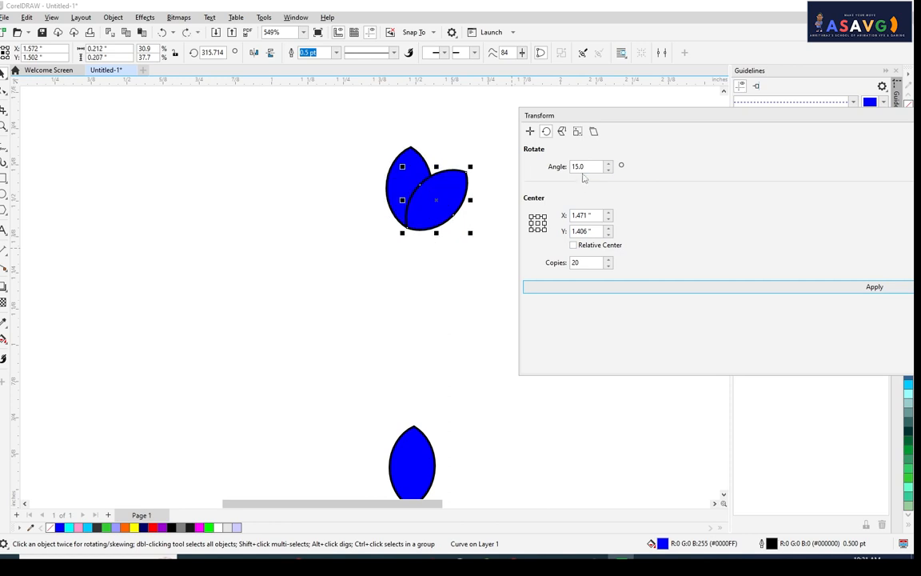
# - Rotate 20 copies of the tilted petal by 25° each about its bottom tip to form a full flower
pyautogui.click(588, 166)
pyautogui.doubleClick(587, 166)
pyautogui.write('25')
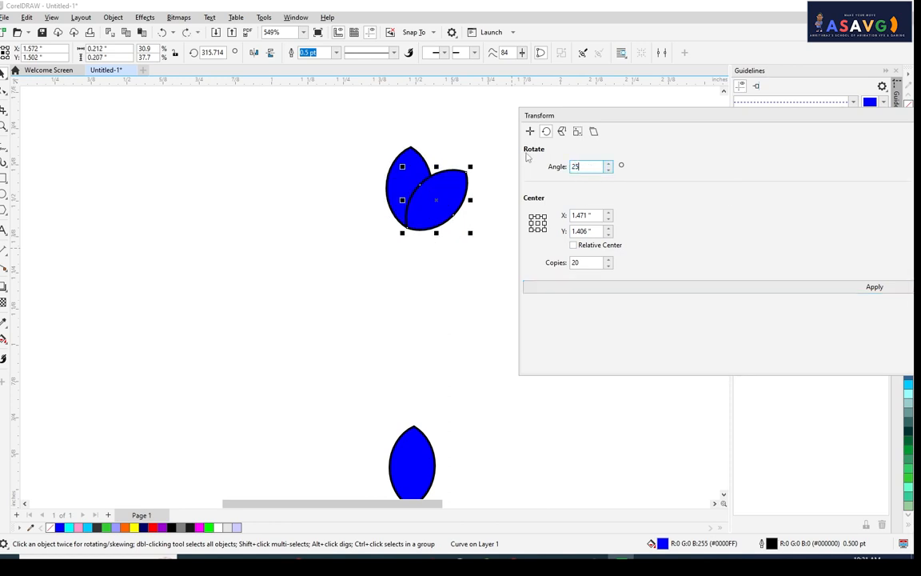
pyautogui.click(740, 288)
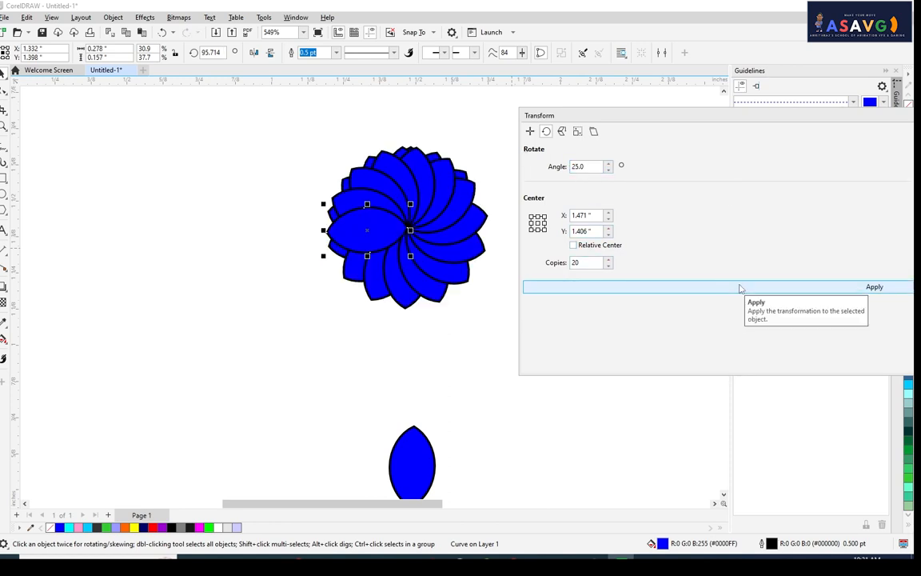
pyautogui.click(382, 333)
# - Delete the flower's frontmost petal and move the next overlapping petal out into the empty area beside the flower
pyautogui.moveTo(376, 251); pyautogui.dragTo(221, 251)
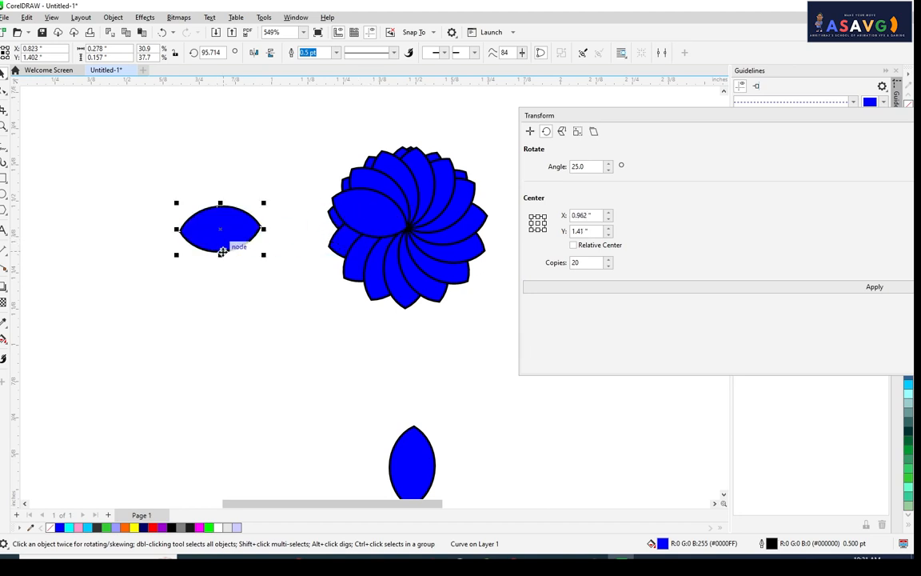
pyautogui.press('Delete')
pyautogui.moveTo(344, 214); pyautogui.dragTo(185, 202)
# - Delete the surplus overlapping petals one after another from the front of the flower
pyautogui.click(384, 209)
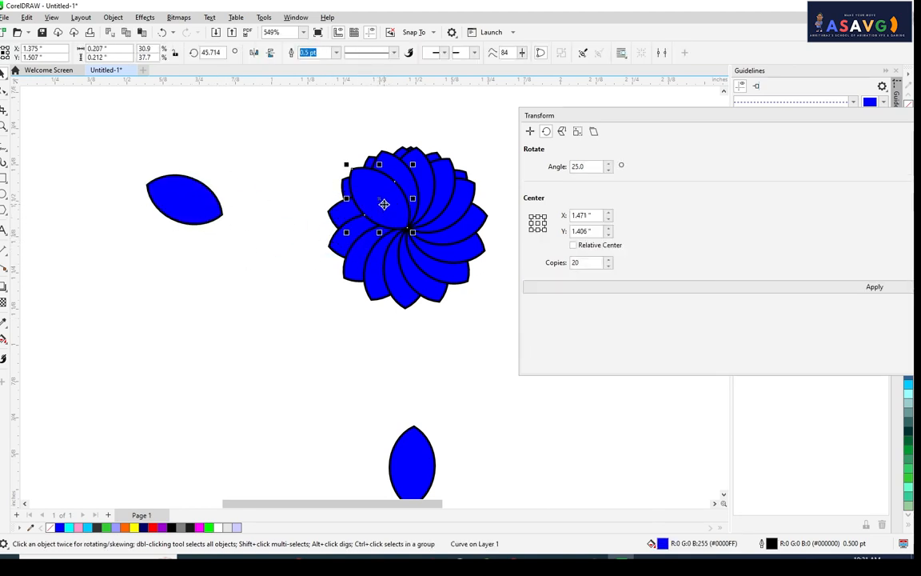
pyautogui.press('Delete')
pyautogui.click(383, 209)
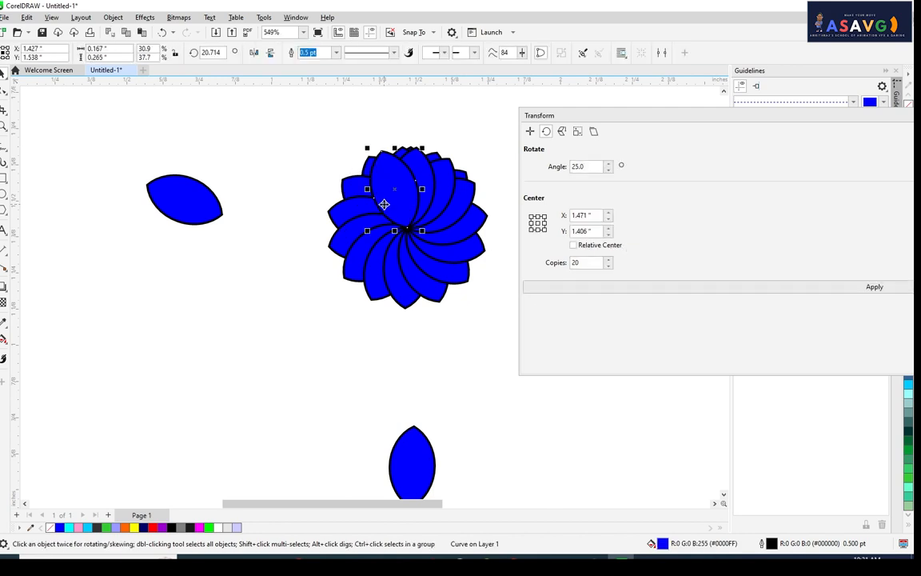
pyautogui.press('Delete')
pyautogui.click(432, 209)
pyautogui.press('Delete')
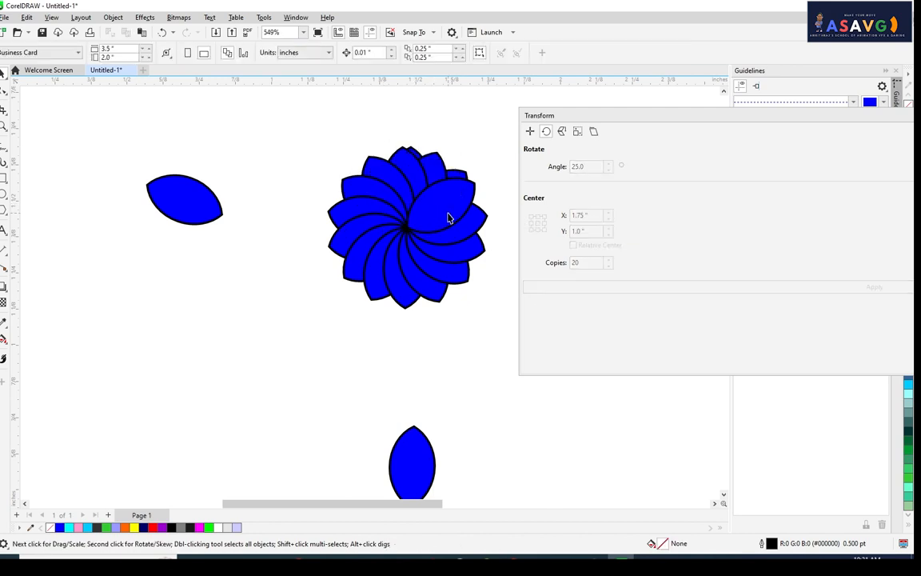
pyautogui.click(449, 215)
pyautogui.press('Delete')
pyautogui.click(455, 232)
pyautogui.press('Delete')
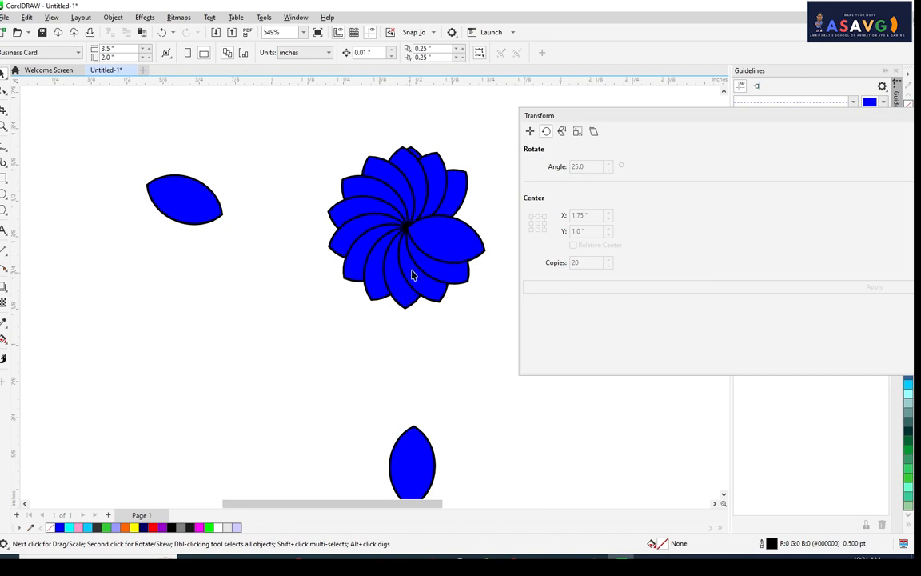
pyautogui.click(444, 223)
pyautogui.press('Delete')
# - Select all the petals of the flower together, leaving out the two separate lens shapes
pyautogui.scroll(-2, 316, 196)
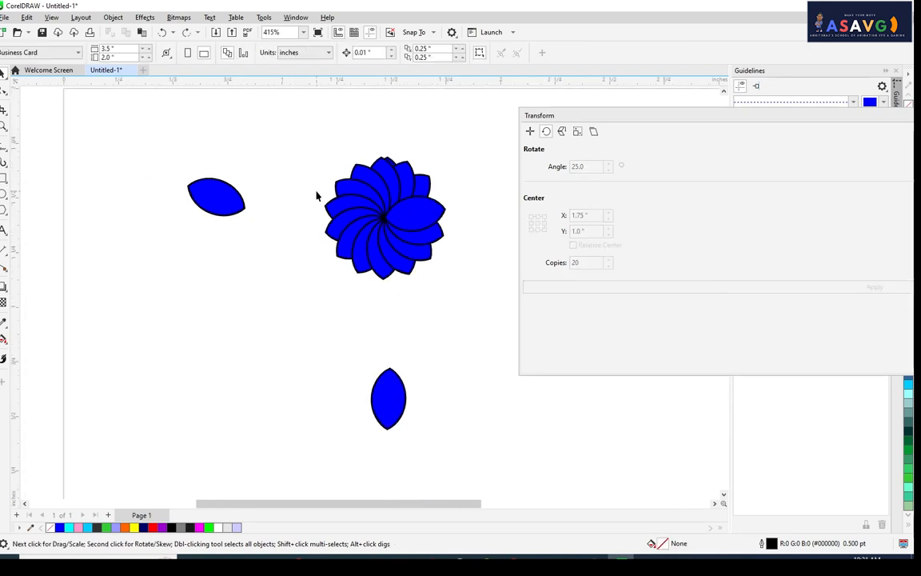
pyautogui.scroll(-1, 352, 230)
pyautogui.moveTo(298, 164); pyautogui.dragTo(526, 302)
pyautogui.scroll(1, 411, 204)
pyautogui.scroll(2, 412, 204)
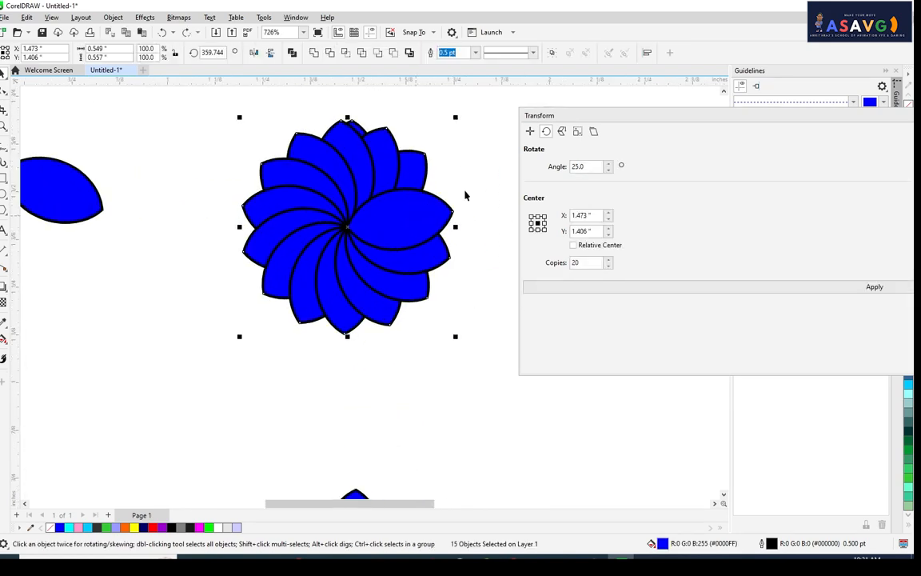
# - Close the Transform docker and remove the fill from all the selected flower petals
pyautogui.moveTo(615, 119); pyautogui.dragTo(409, 224)
pyautogui.moveTo(809, 224); pyautogui.dragTo(586, 221)
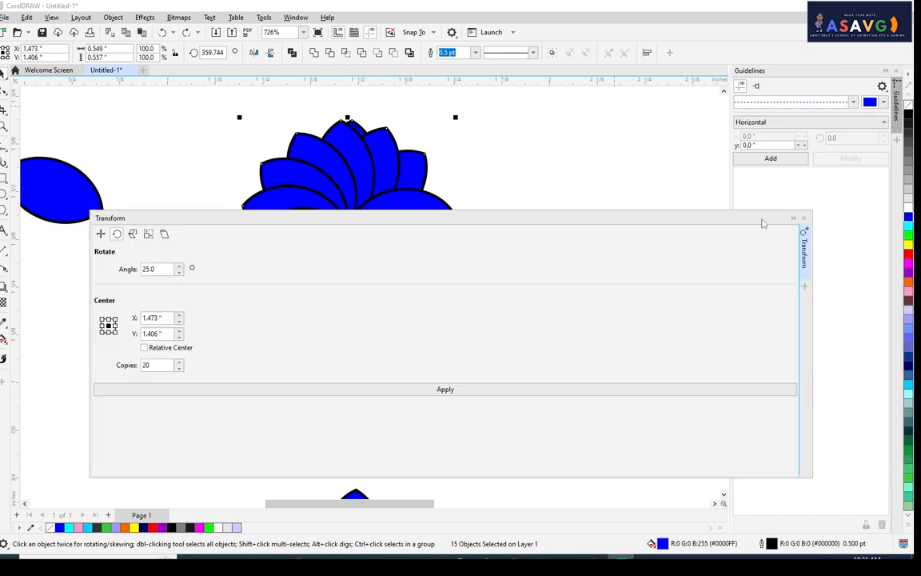
pyautogui.click(804, 218)
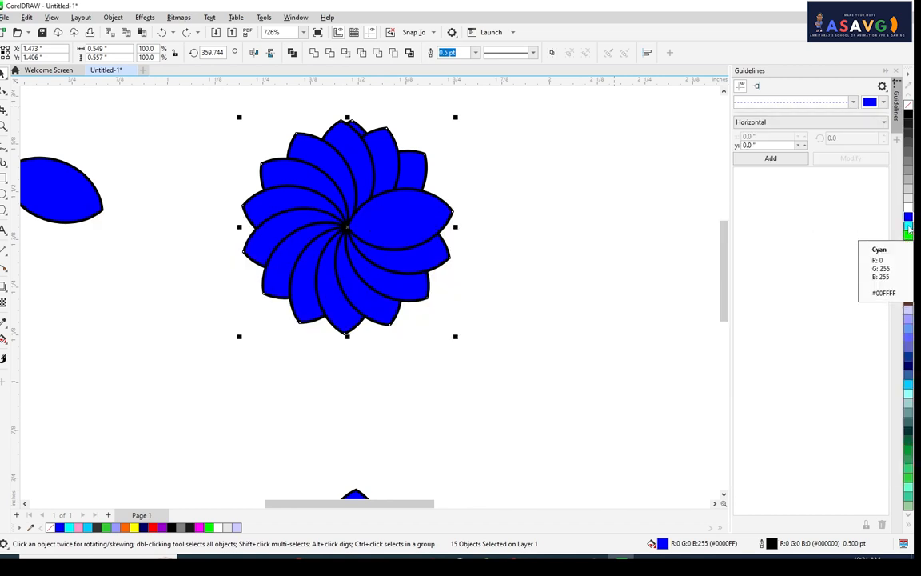
pyautogui.click(909, 108)
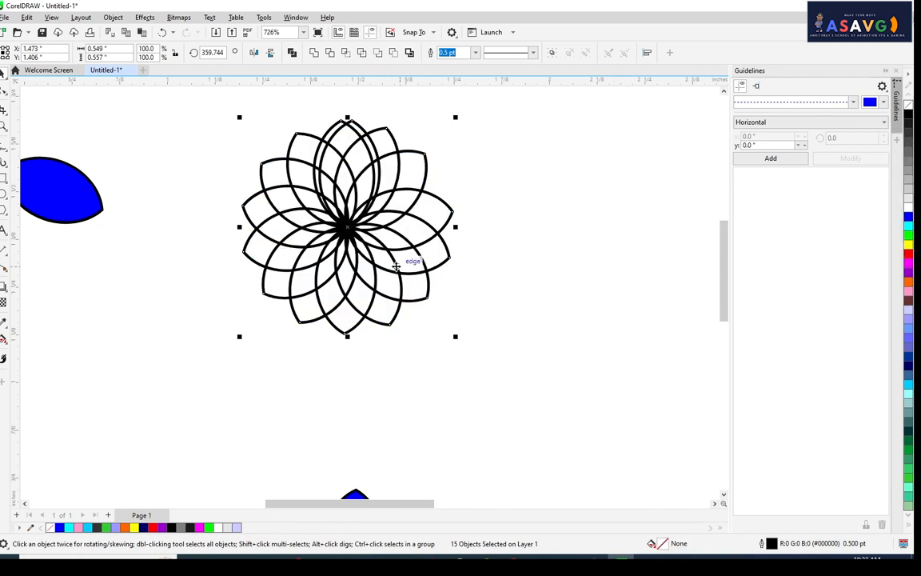
# - Colour the outlines of all the flower's petals red, including the two overlapping petals at its top
pyautogui.moveTo(226, 125); pyautogui.dragTo(571, 364)
pyautogui.rightClick(908, 256)
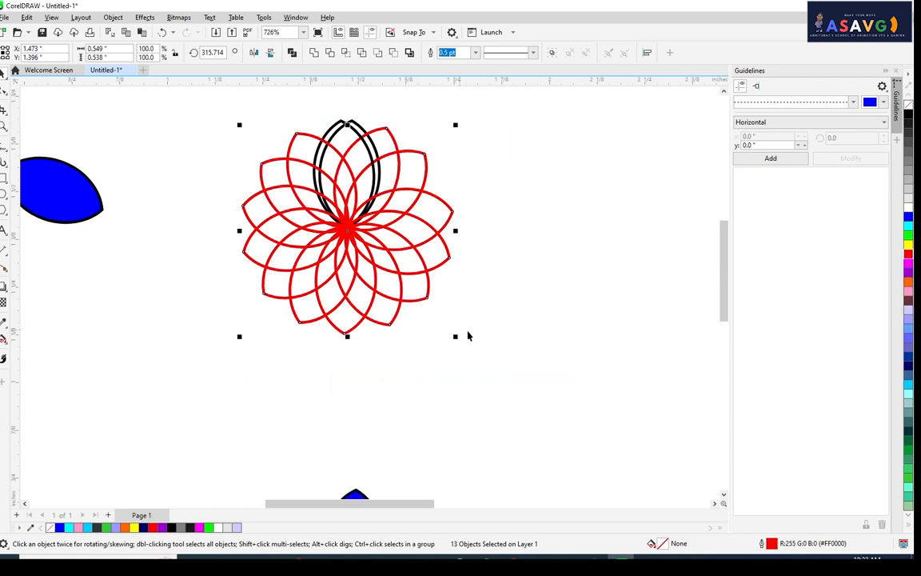
pyautogui.moveTo(222, 113); pyautogui.dragTo(539, 366)
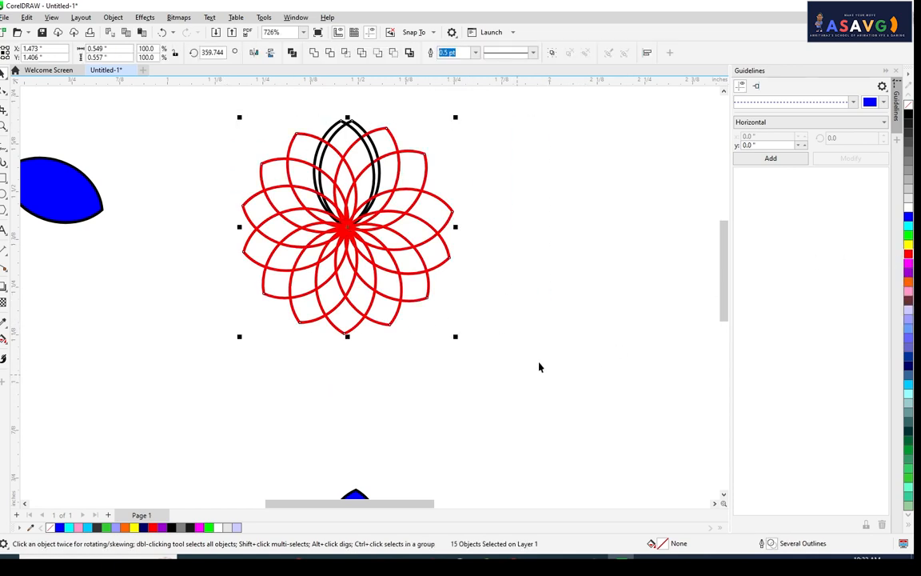
pyautogui.rightClick(908, 254)
pyautogui.click(462, 433)
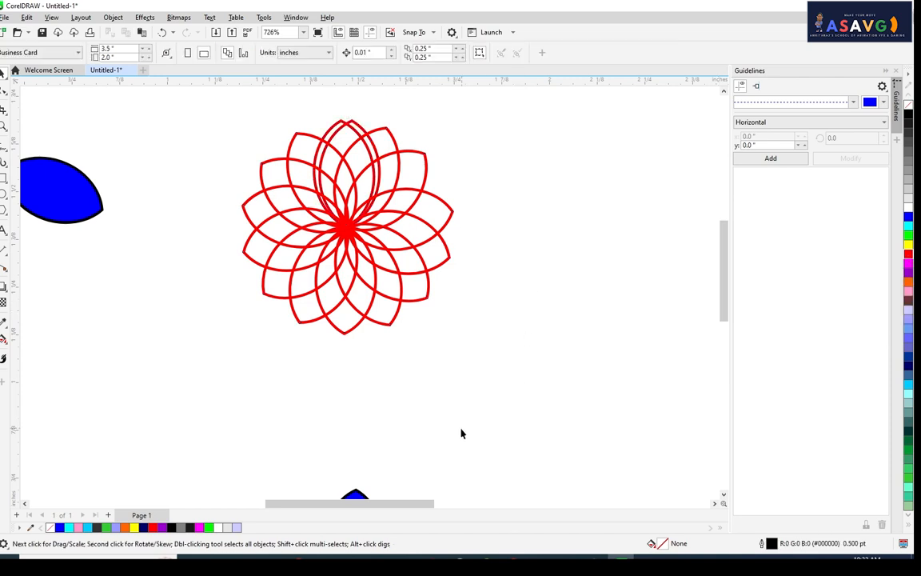
# - Delete the flower together with the two separate blue lens shapes
pyautogui.moveTo(429, 231); pyautogui.dragTo(510, 353)
pyautogui.scroll(-4, 500, 339)
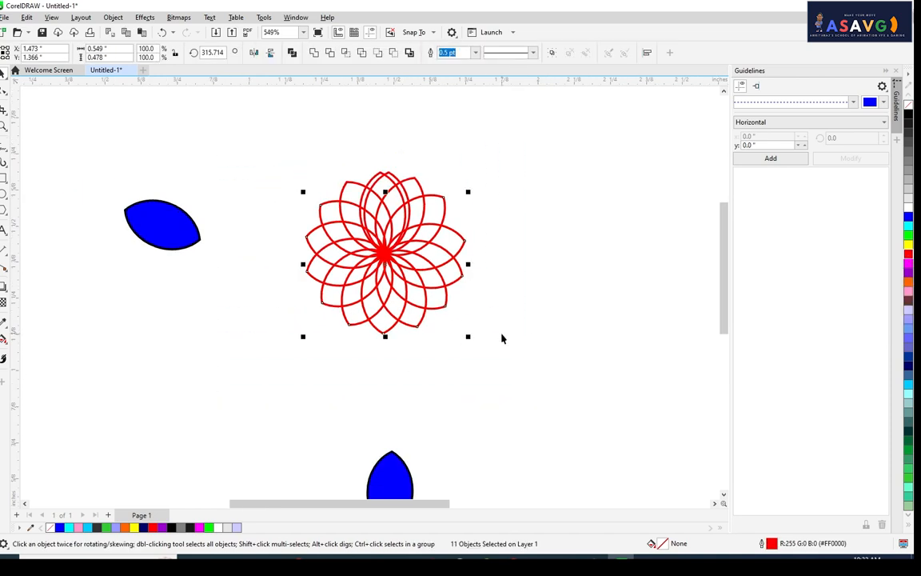
pyautogui.moveTo(240, 221); pyautogui.dragTo(605, 483)
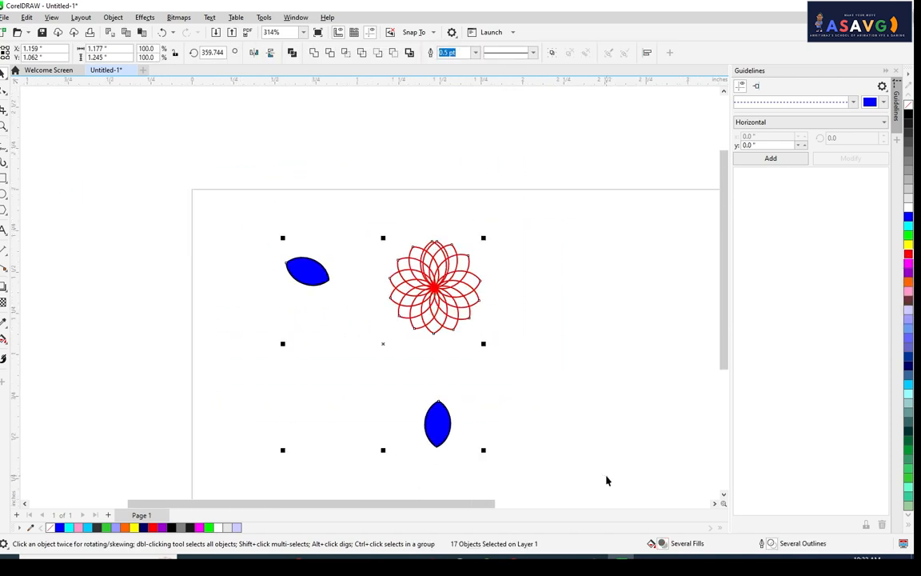
pyautogui.press('Delete')
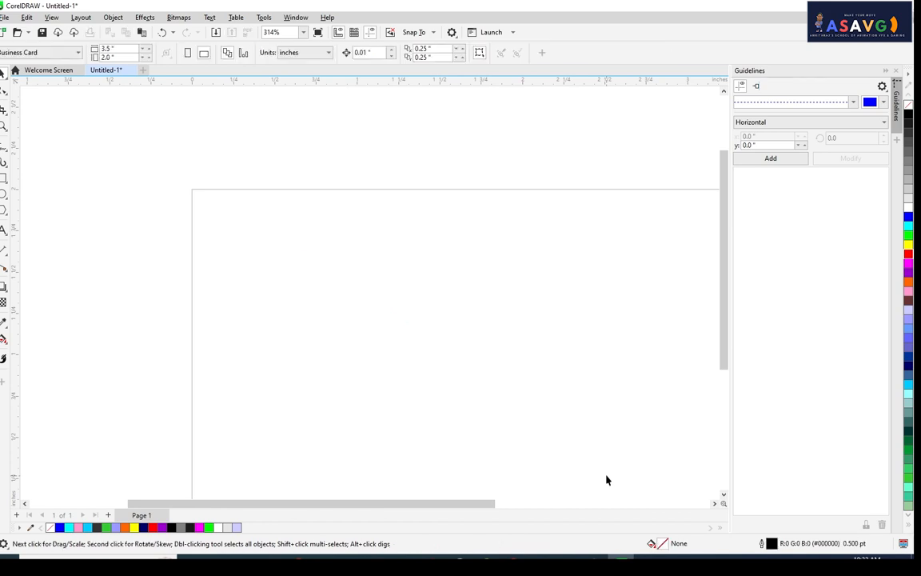
# - Draw an ellipse about 0.9 by 0.84 inches and shift it slightly up and to the left on the page
pyautogui.moveTo(426, 283); pyautogui.dragTo(426, 208)
pyautogui.scroll(1, 418, 208)
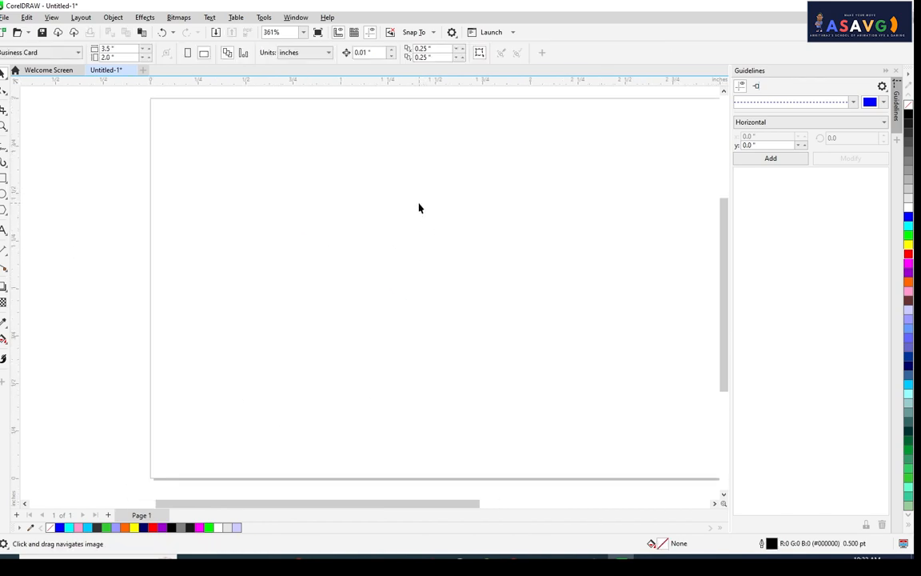
pyautogui.click(4, 194)
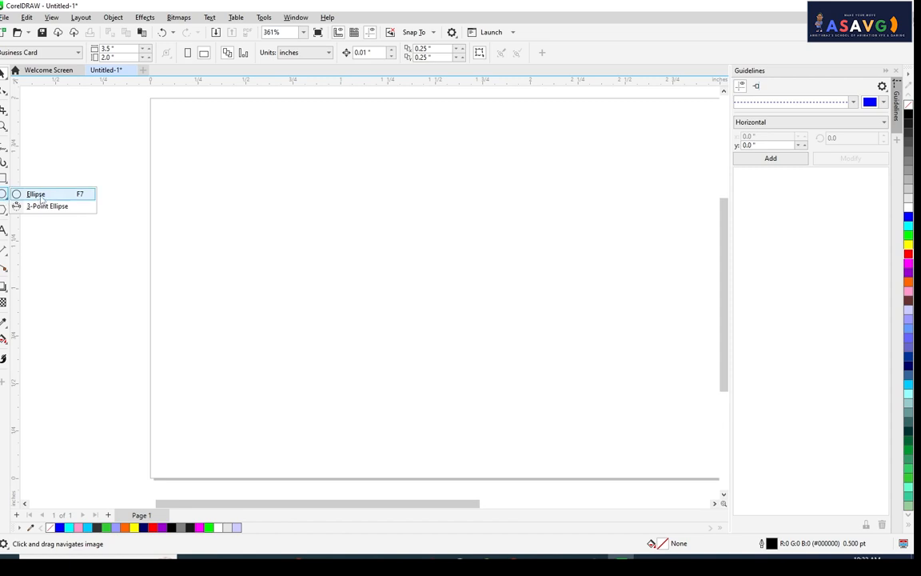
pyautogui.click(32, 191)
pyautogui.moveTo(258, 173); pyautogui.dragTo(430, 335)
pyautogui.press('space')
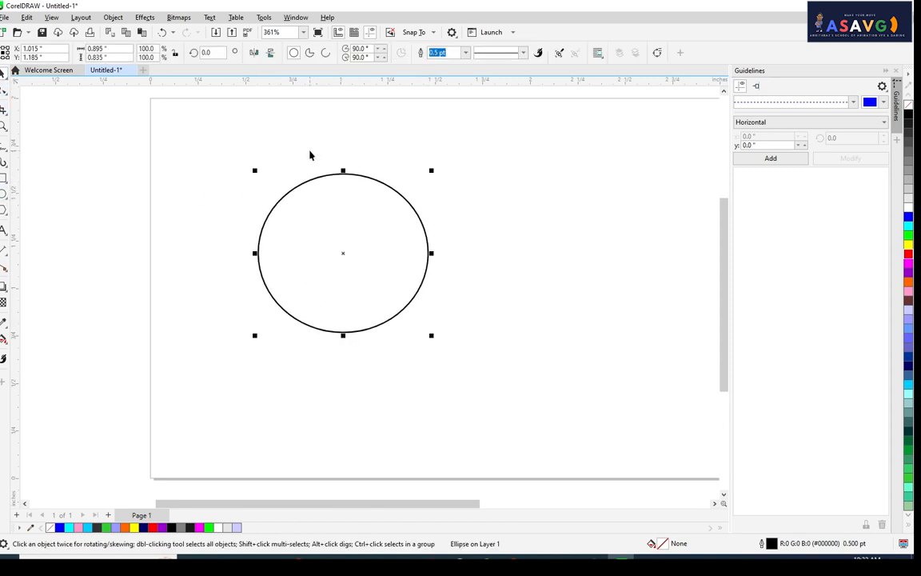
pyautogui.moveTo(373, 181); pyautogui.dragTo(356, 169)
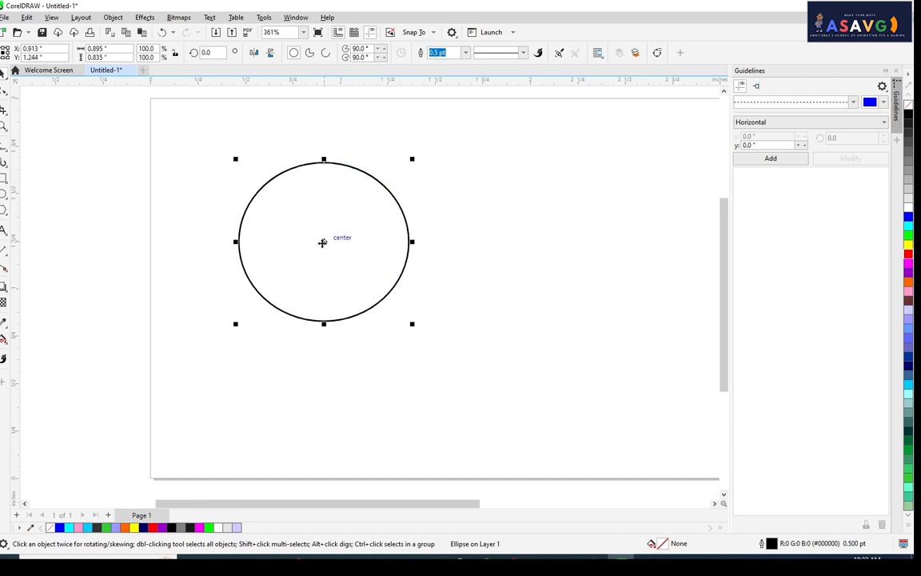
# - Duplicate the ellipse horizontally so the copy overlaps it by half, and create the Intersect shape of the two
pyautogui.moveTo(323, 241); pyautogui.dragTo(569, 376)
pyautogui.click(516, 292)
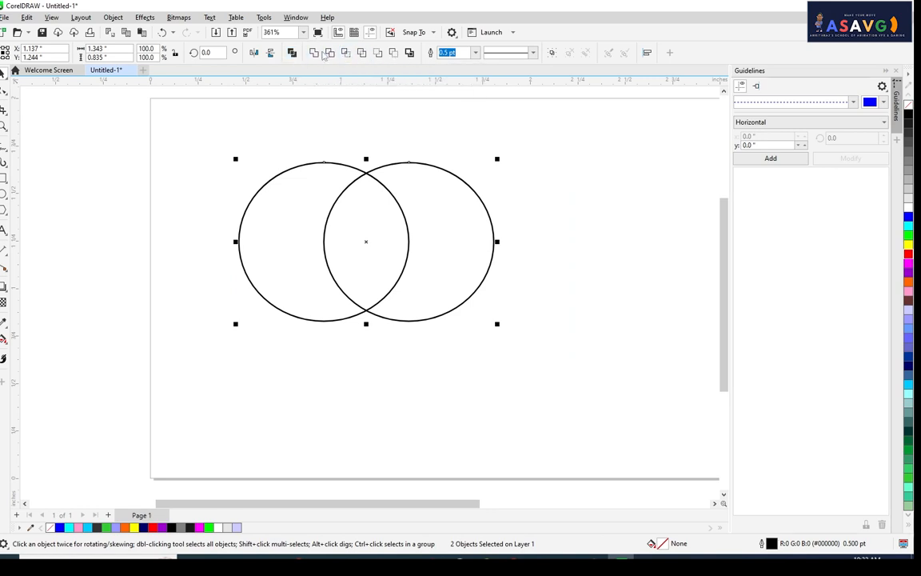
pyautogui.click(345, 52)
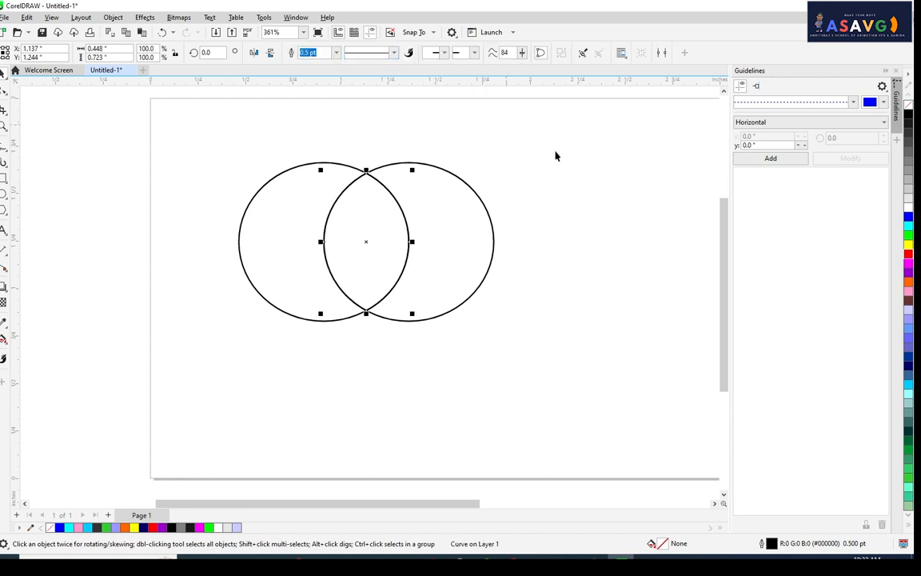
# - Delete both ellipses, leaving only the lens-shaped intersection
pyautogui.click(489, 289)
pyautogui.click(458, 305)
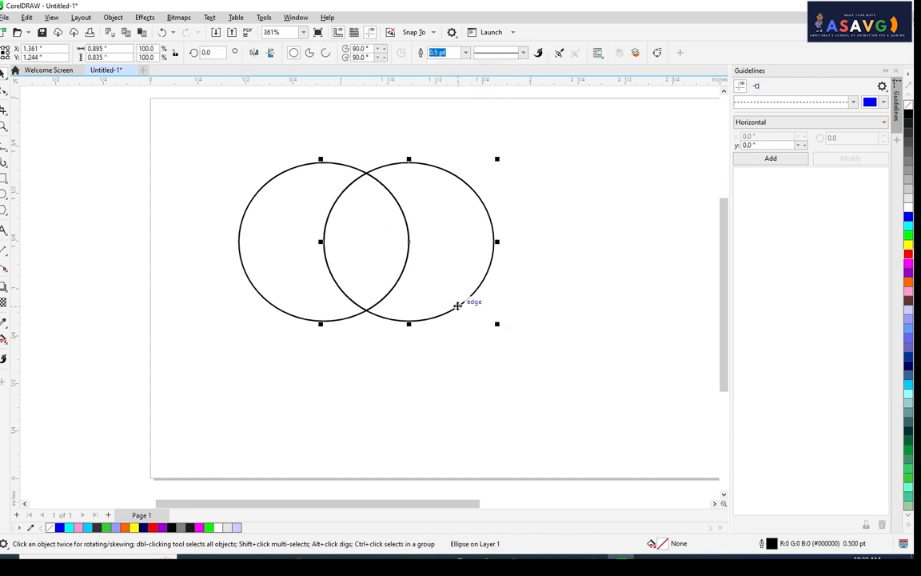
pyautogui.press('Delete')
pyautogui.click(324, 319)
pyautogui.press('Delete')
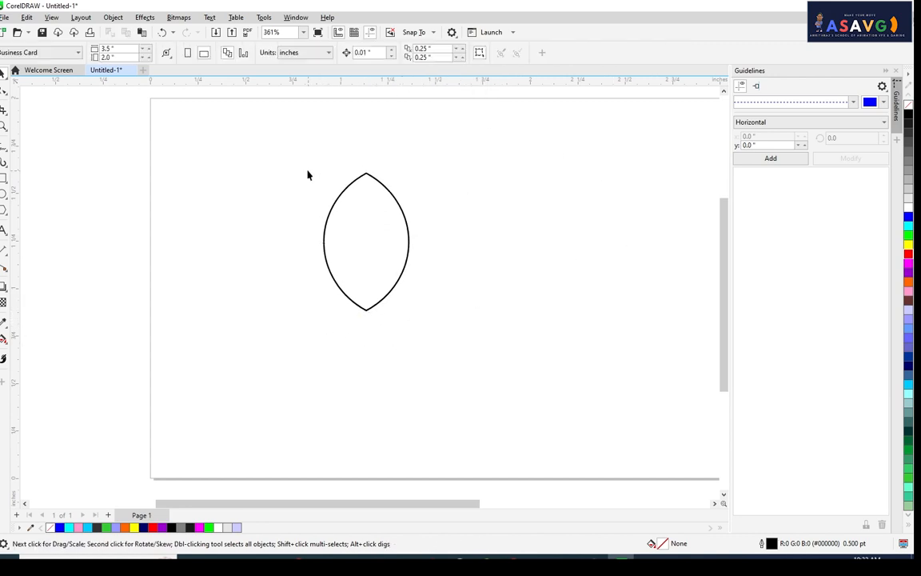
# - Scale the lens shape down to about 0.15 by 0.3 inches and move it up and to the right
pyautogui.moveTo(548, 370); pyautogui.dragTo(549, 369)
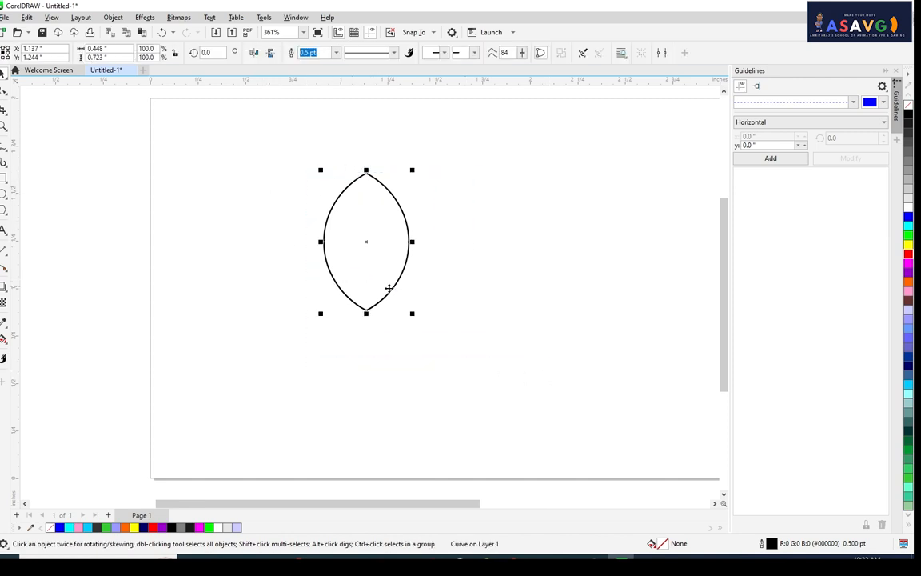
pyautogui.moveTo(412, 314); pyautogui.dragTo(394, 279)
pyautogui.moveTo(385, 263); pyautogui.dragTo(438, 239)
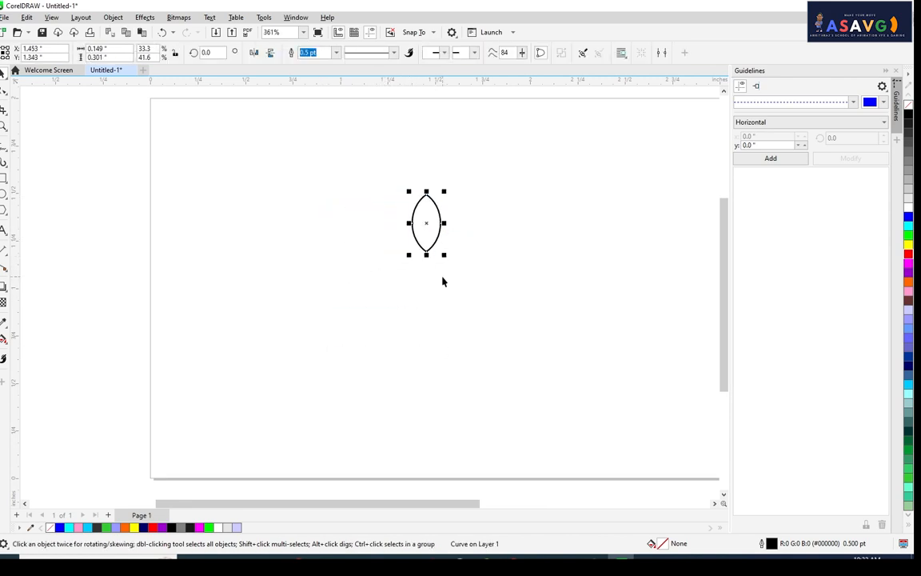
pyautogui.scroll(1, 444, 282)
pyautogui.moveTo(446, 284); pyautogui.dragTo(379, 279)
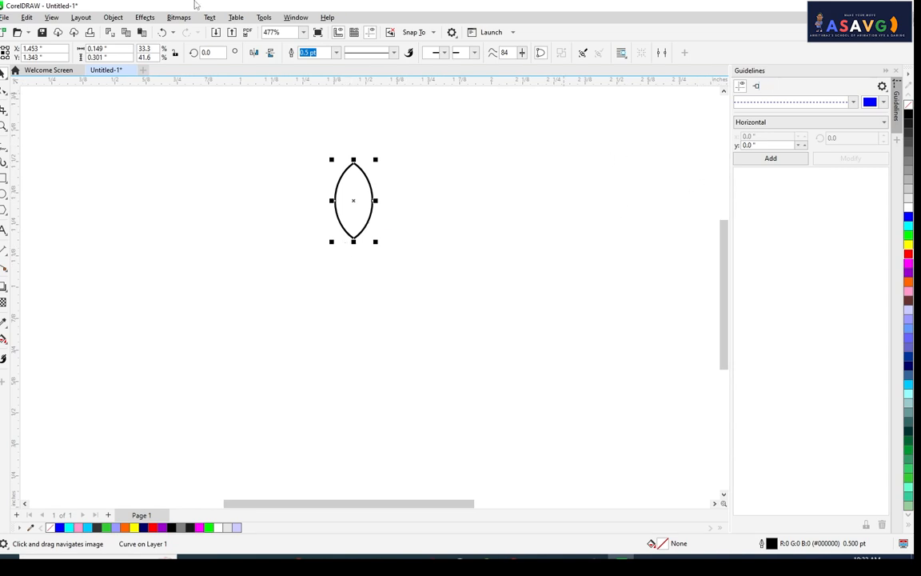
# - Open the Transform docker, make it narrower and move it clear of the petal
pyautogui.click(296, 17)
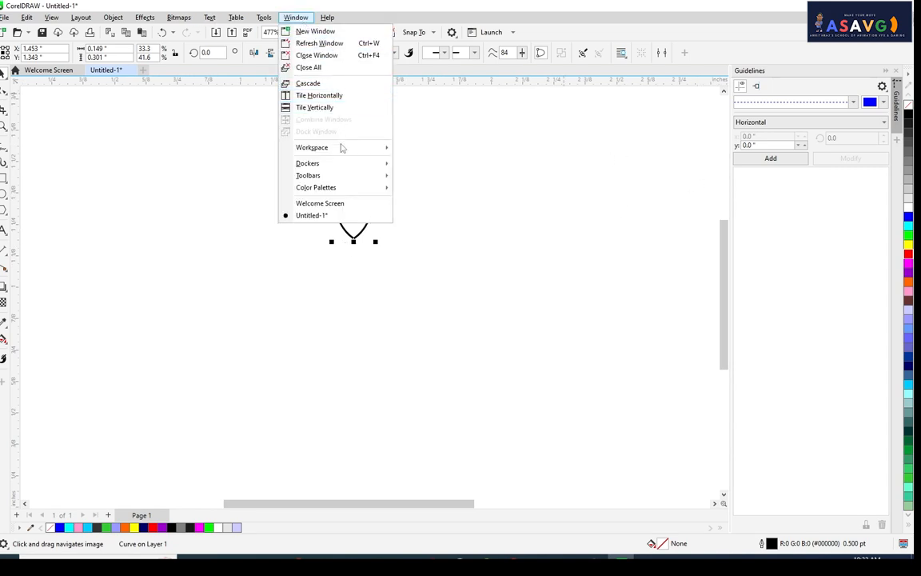
pyautogui.moveTo(340, 166)
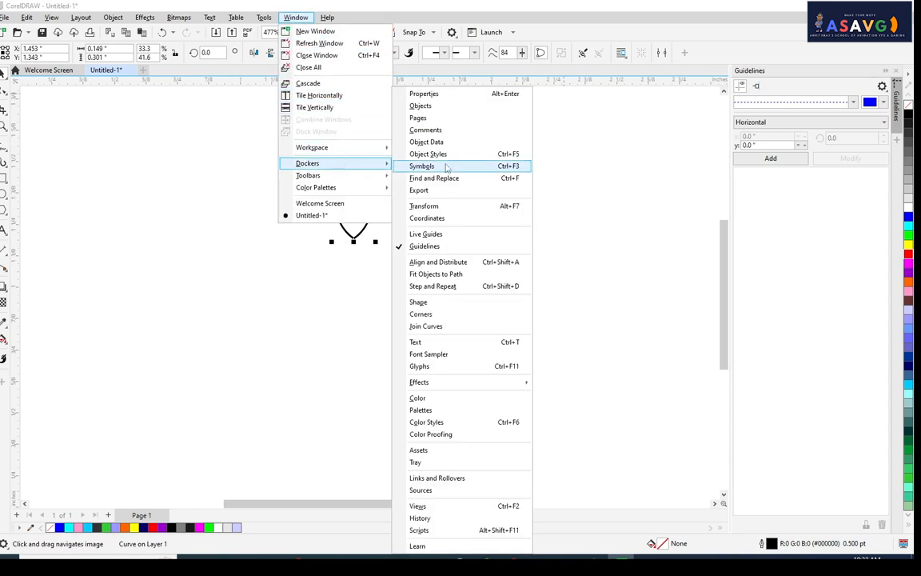
pyautogui.click(446, 211)
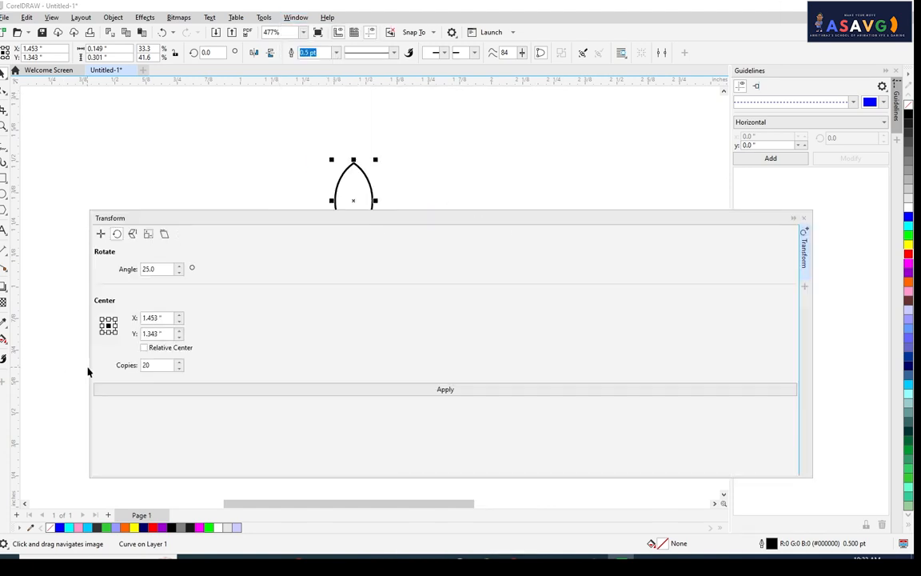
pyautogui.moveTo(89, 367); pyautogui.dragTo(545, 367)
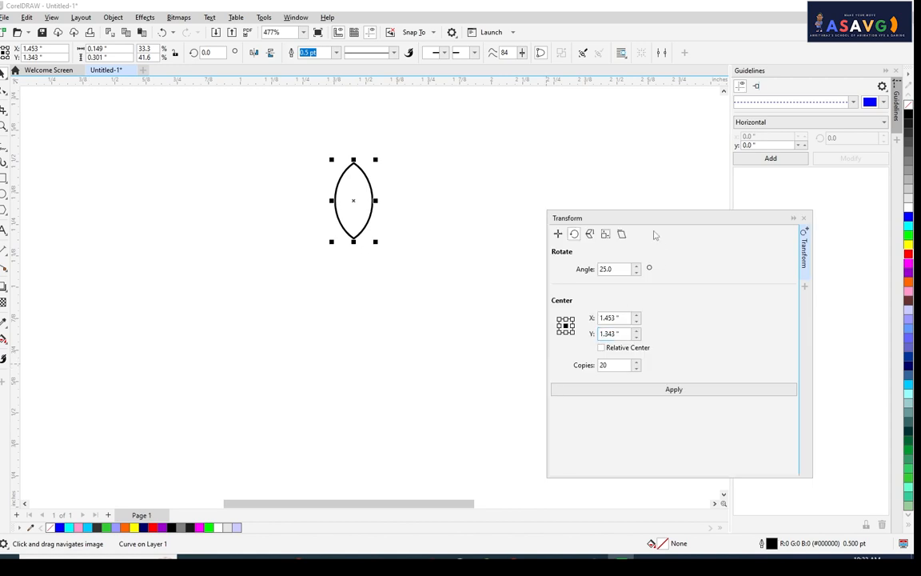
pyautogui.moveTo(590, 212); pyautogui.dragTo(639, 91)
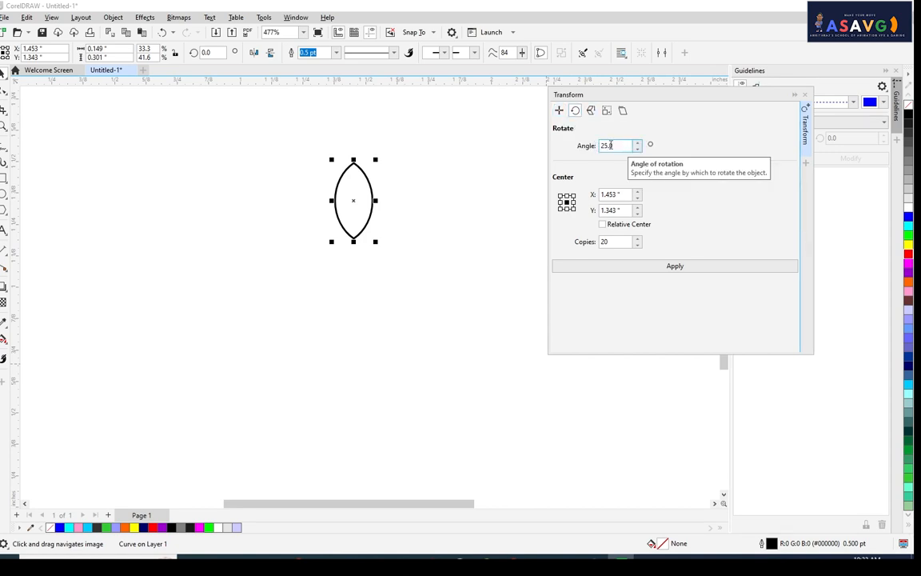
# - Set the rotation centre to the petal's bottom tip and show its rotation handles and centre marker up close
pyautogui.click(567, 209)
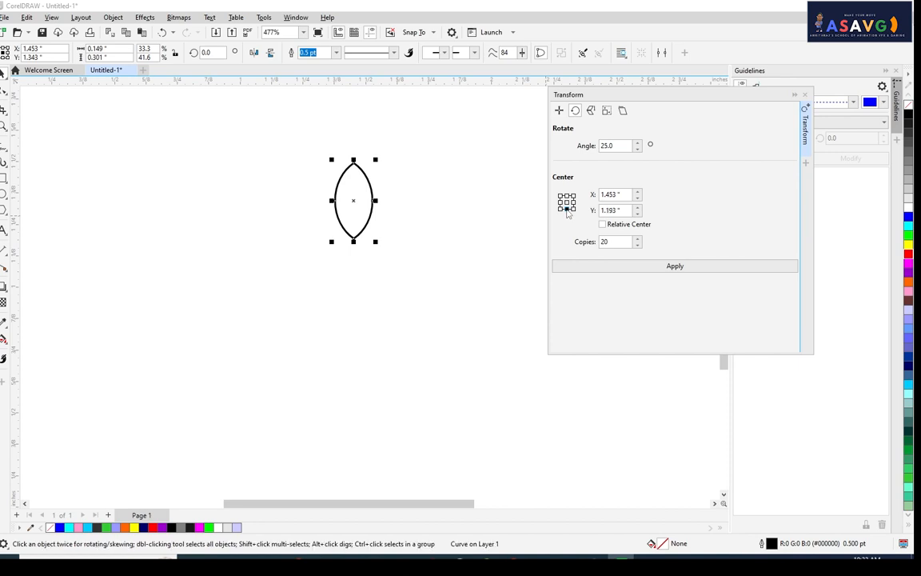
pyautogui.click(362, 205)
pyautogui.click(361, 205)
pyautogui.click(361, 205)
pyautogui.scroll(2, 362, 205)
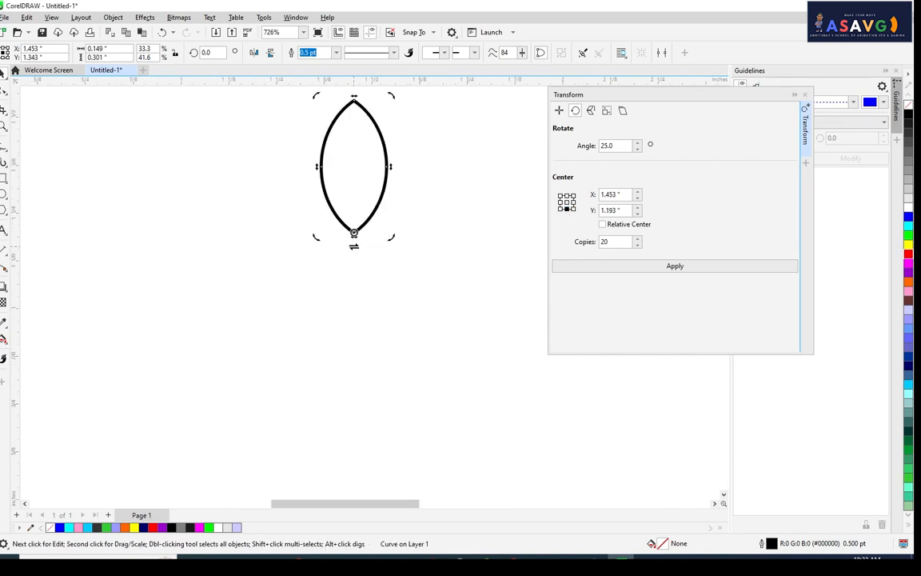
pyautogui.scroll(3, 353, 233)
pyautogui.moveTo(483, 218); pyautogui.dragTo(483, 297)
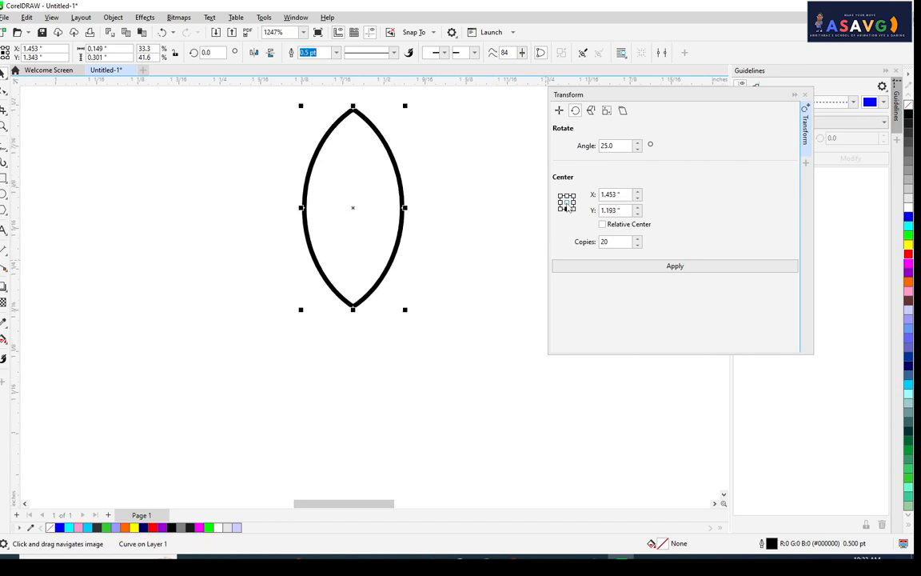
# - Try the petal's middle and its top tip as the rotation centre, checking the centre marker on the petal
pyautogui.click(566, 202)
pyautogui.moveTo(374, 265); pyautogui.dragTo(372, 280)
pyautogui.click(383, 249)
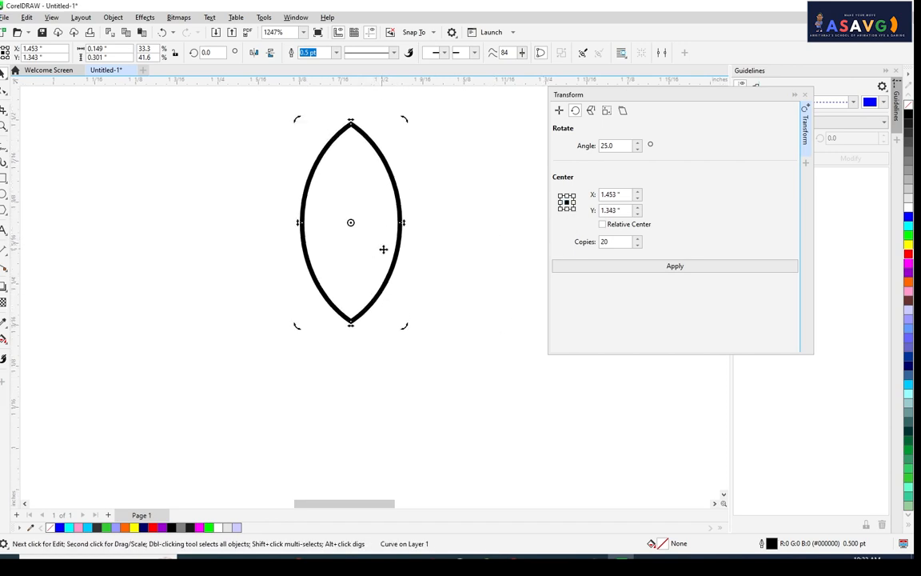
pyautogui.click(566, 195)
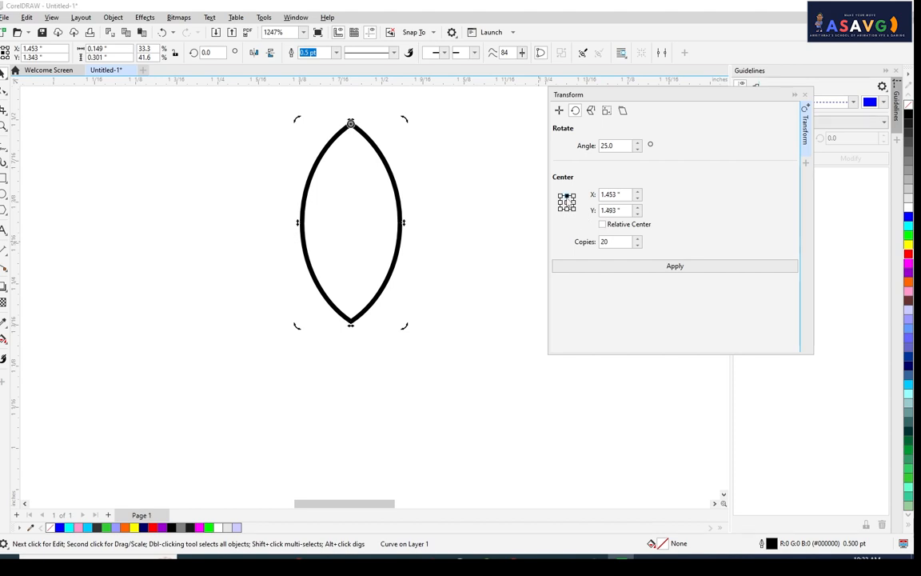
pyautogui.click(381, 207)
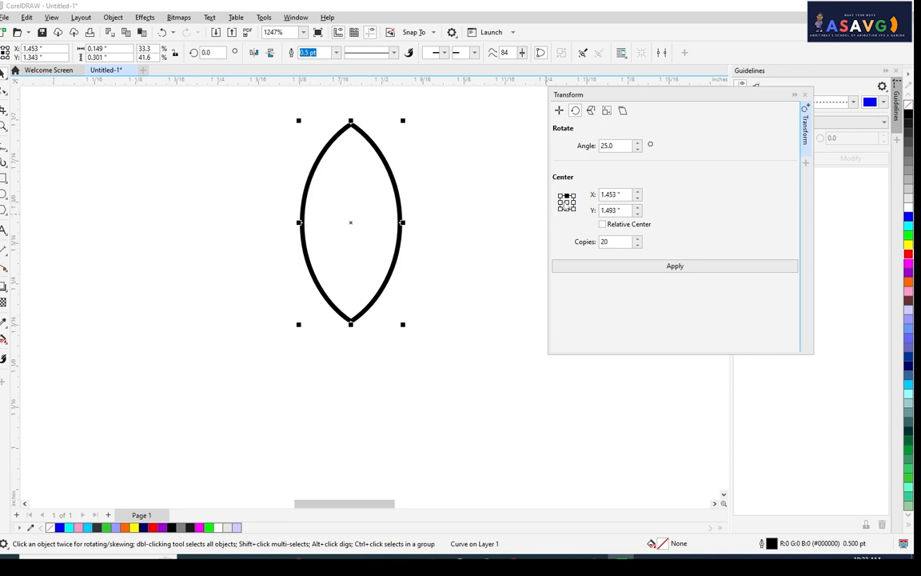
# - Set the rotation centre to the petal's bottom tip and rotate 20 copies of it by 25° each
pyautogui.click(567, 209)
pyautogui.click(365, 256)
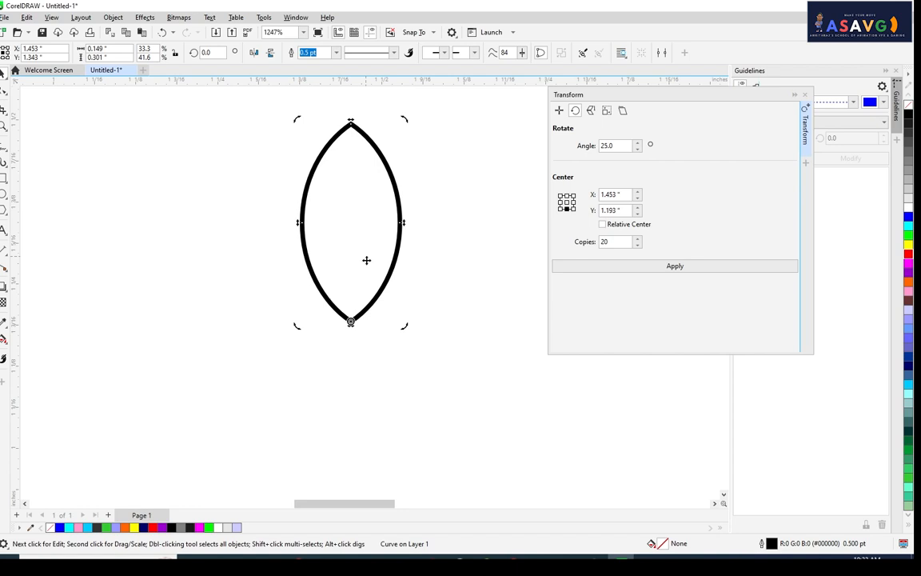
pyautogui.scroll(-1, 420, 296)
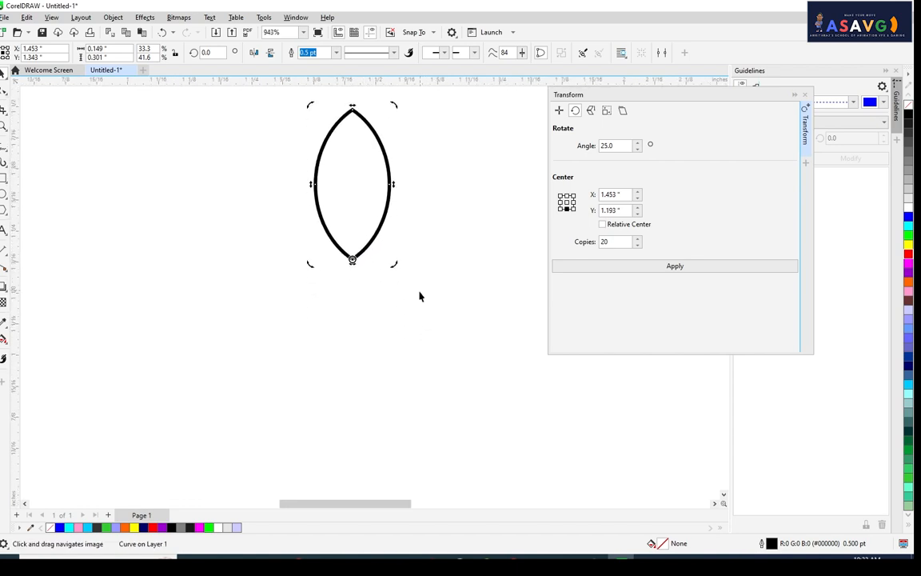
pyautogui.scroll(-1, 420, 297)
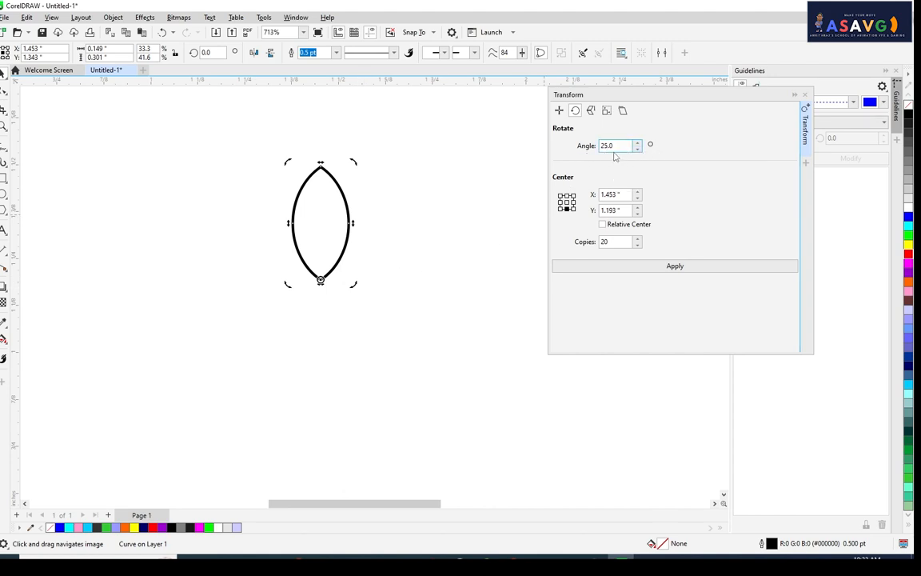
pyautogui.click(627, 272)
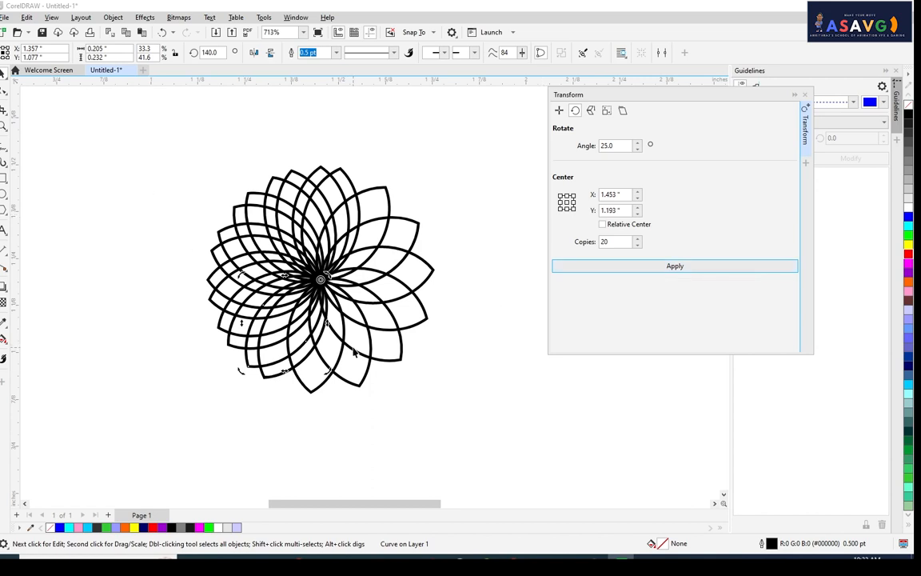
# - Undo the last set of rotated petals and rotate 20 copies of the petal by 15° about its bottom tip
pyautogui.hotkey('ctrl', 'z')
pyautogui.click(621, 145)
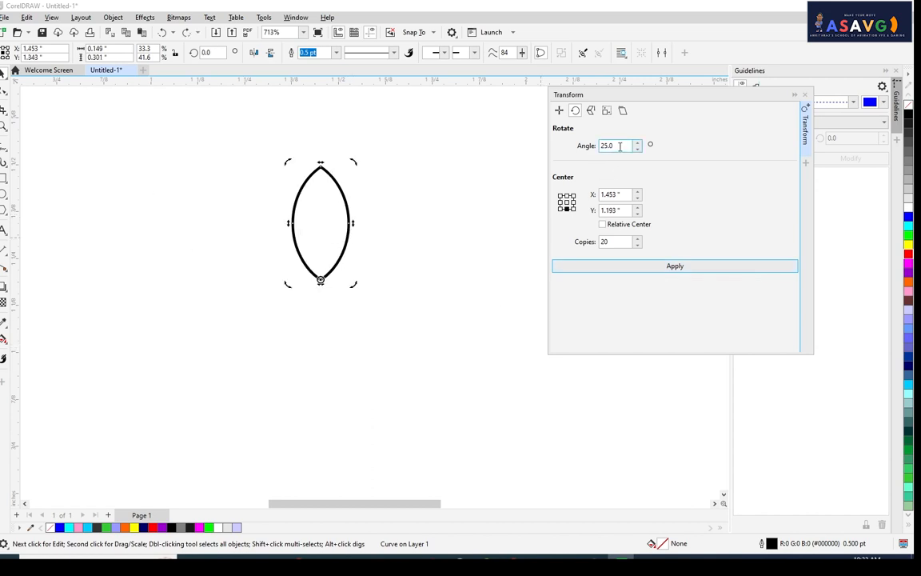
pyautogui.moveTo(621, 145); pyautogui.dragTo(522, 140)
pyautogui.write('15')
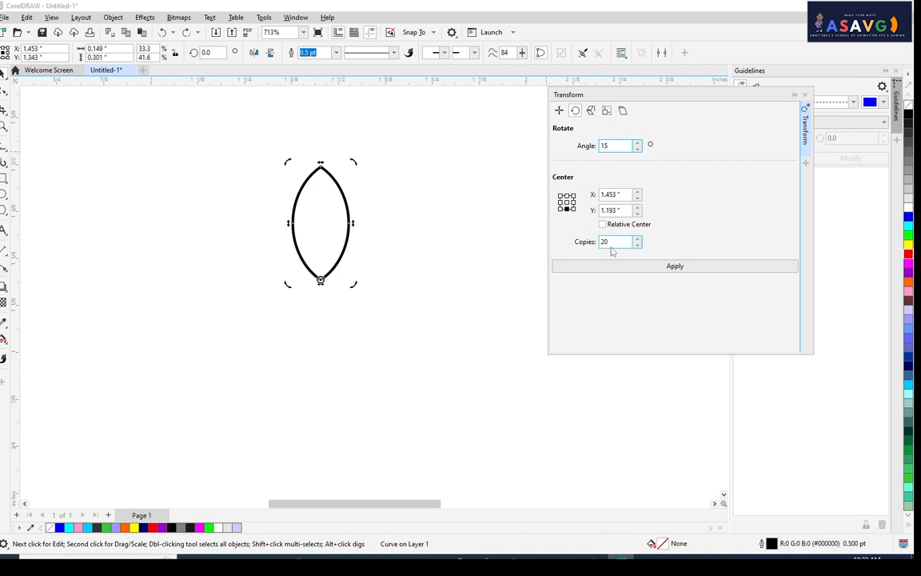
pyautogui.click(648, 269)
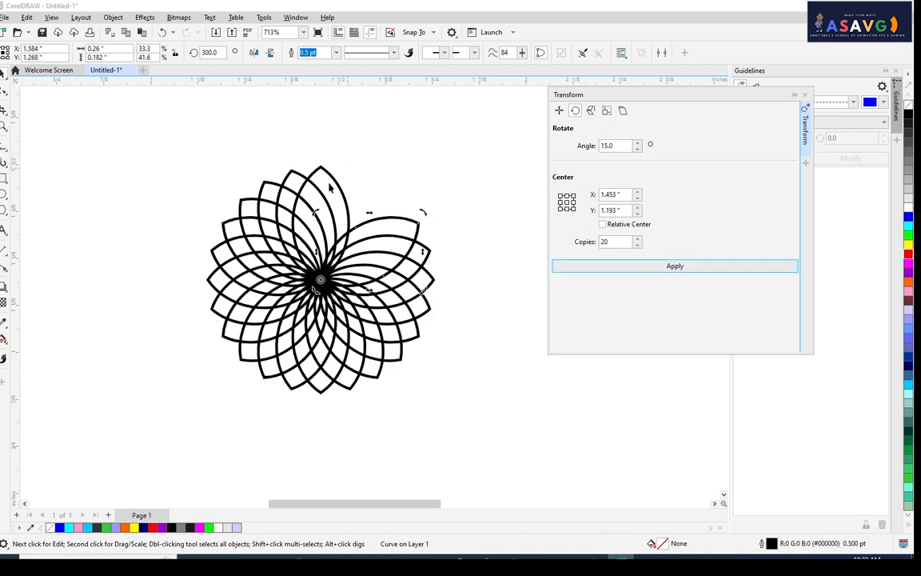
# - Undo the 15° copies, set the rotation angle to 20° and make 10 rotated copies of the petal
pyautogui.hotkey('ctrl', 'z')
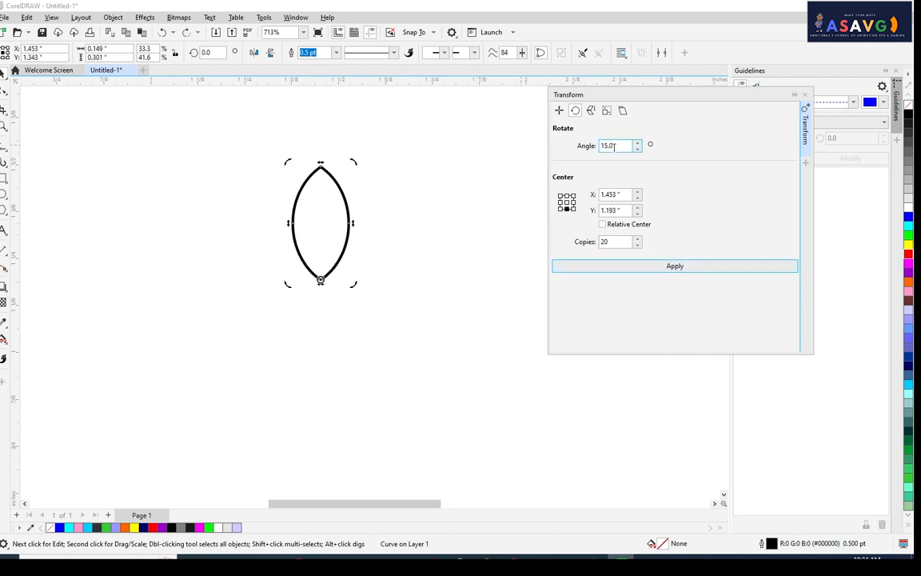
pyautogui.moveTo(621, 146); pyautogui.dragTo(481, 136)
pyautogui.write('20')
pyautogui.press('Tab')
pyautogui.write('10')
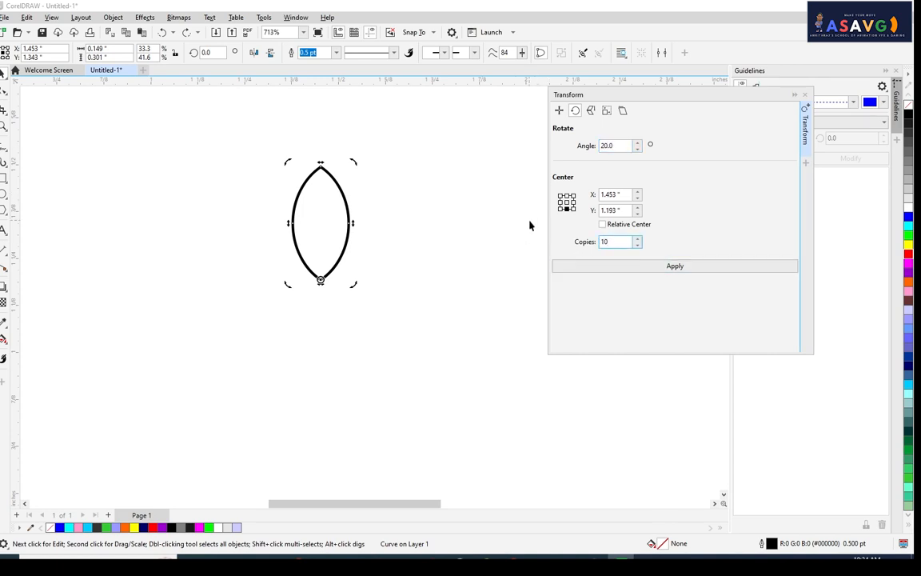
pyautogui.click(657, 266)
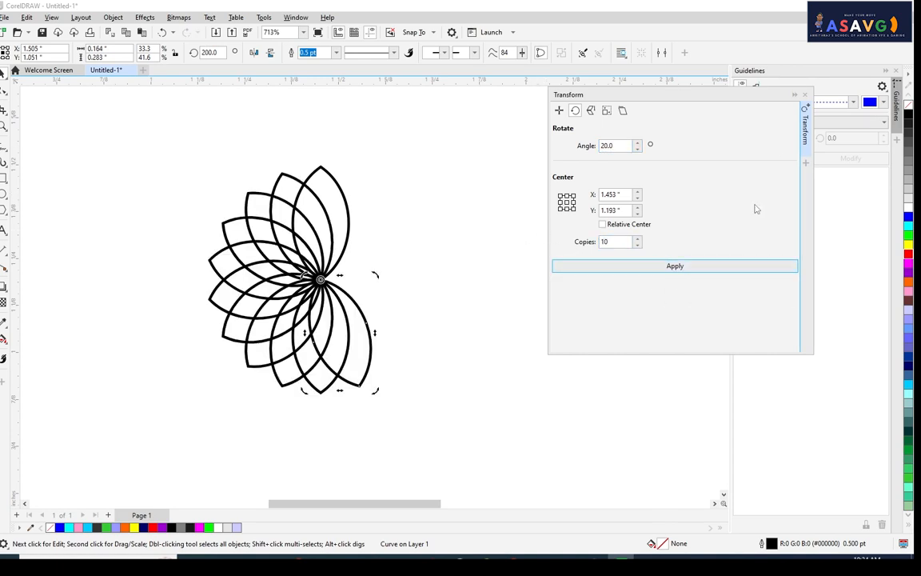
# - Undo the 10 copies and rotate 15 copies of the petal by 20° instead
pyautogui.hotkey('ctrl', 'z')
pyautogui.doubleClick(619, 240)
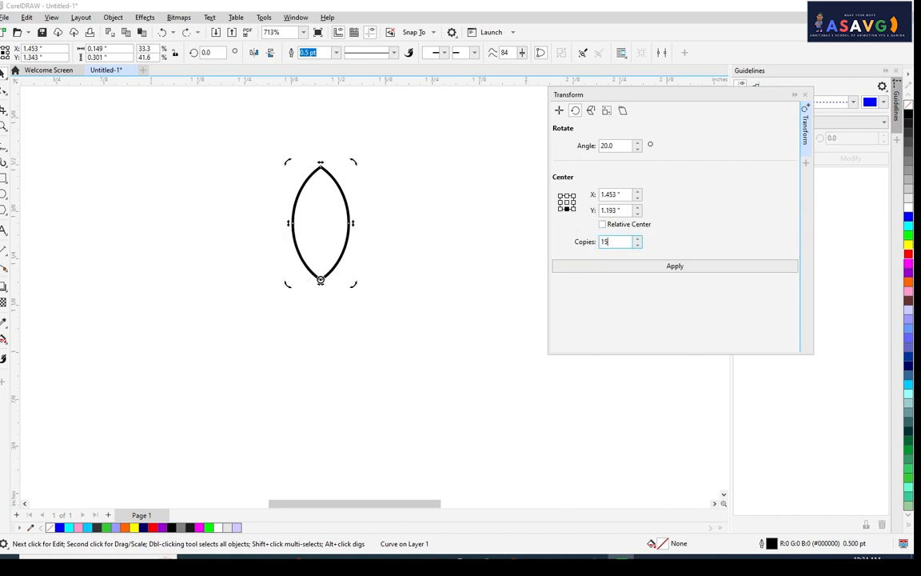
pyautogui.click(637, 271)
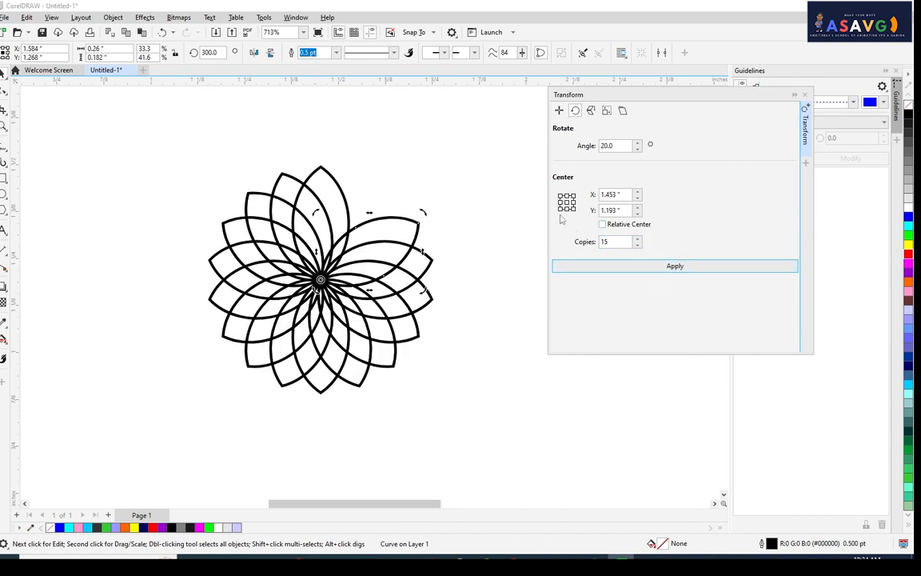
# - Undo the 15 copies and complete the flower with 16 petal copies rotated by 20° about the bottom tip
pyautogui.hotkey('ctrl', 'z')
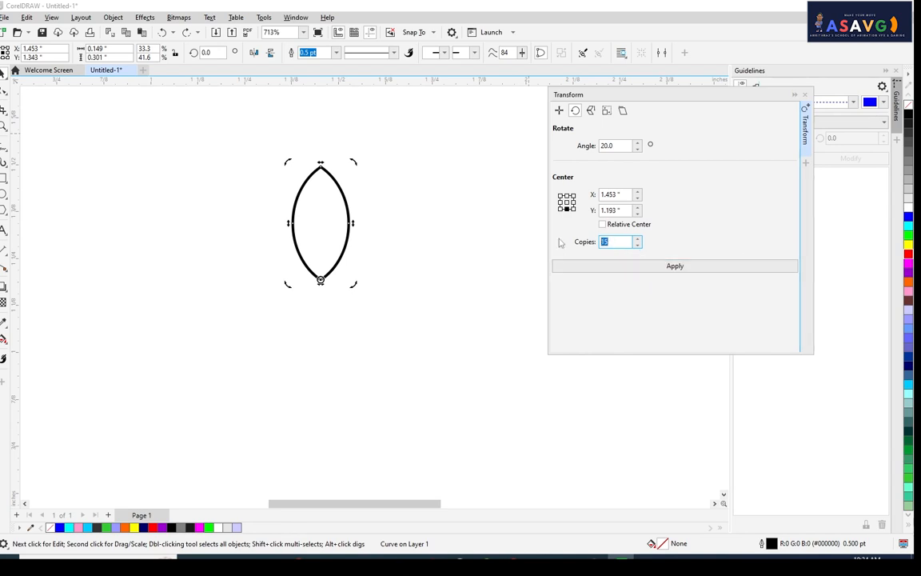
pyautogui.click(645, 266)
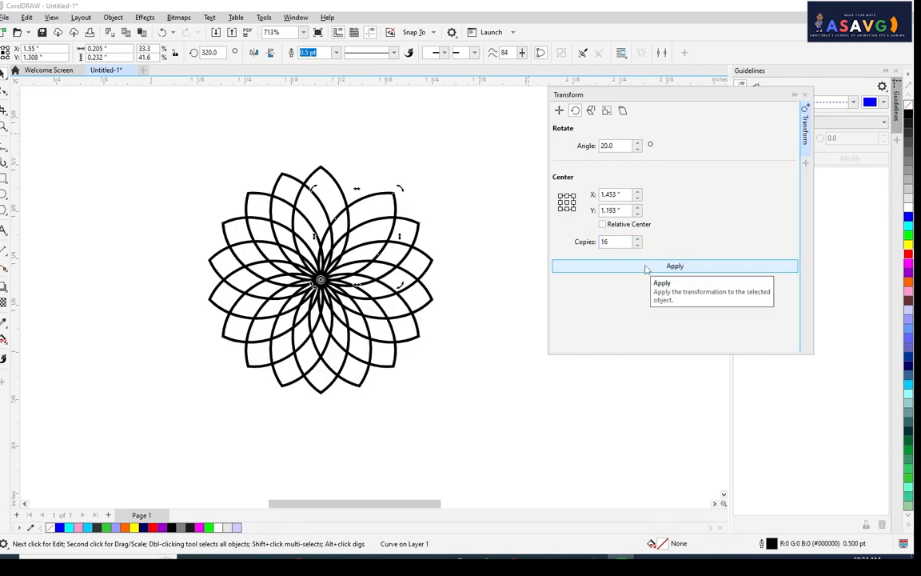
pyautogui.click(408, 261)
# - Select the whole flower, try a green fill and undo it, and colour the petal outlines magenta instead
pyautogui.moveTo(72, 142); pyautogui.dragTo(539, 479)
pyautogui.moveTo(430, 364); pyautogui.dragTo(452, 333)
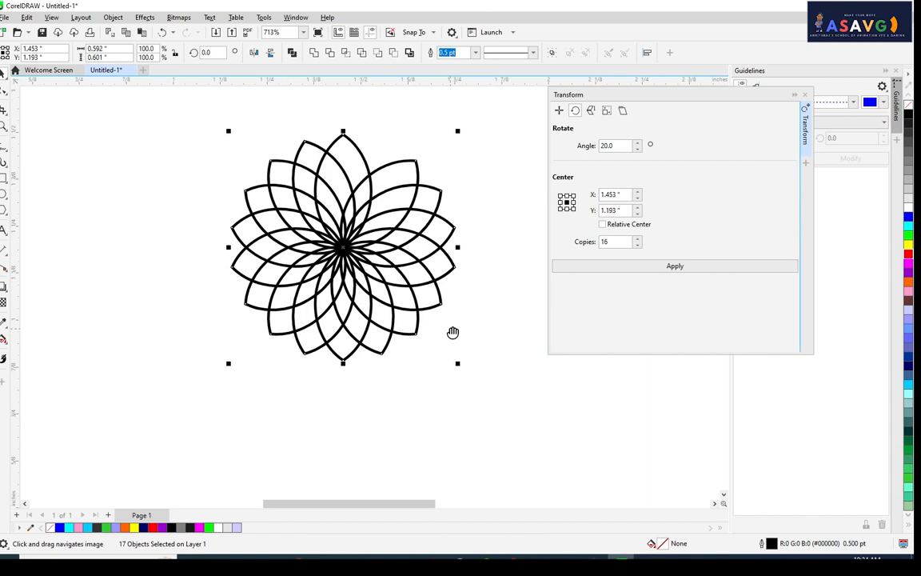
pyautogui.click(908, 234)
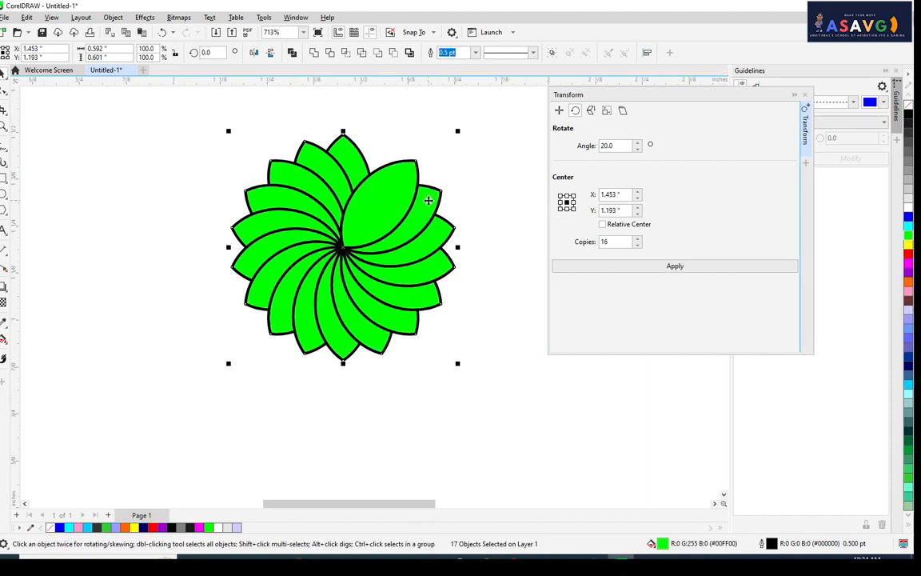
pyautogui.hotkey('ctrl', 'z')
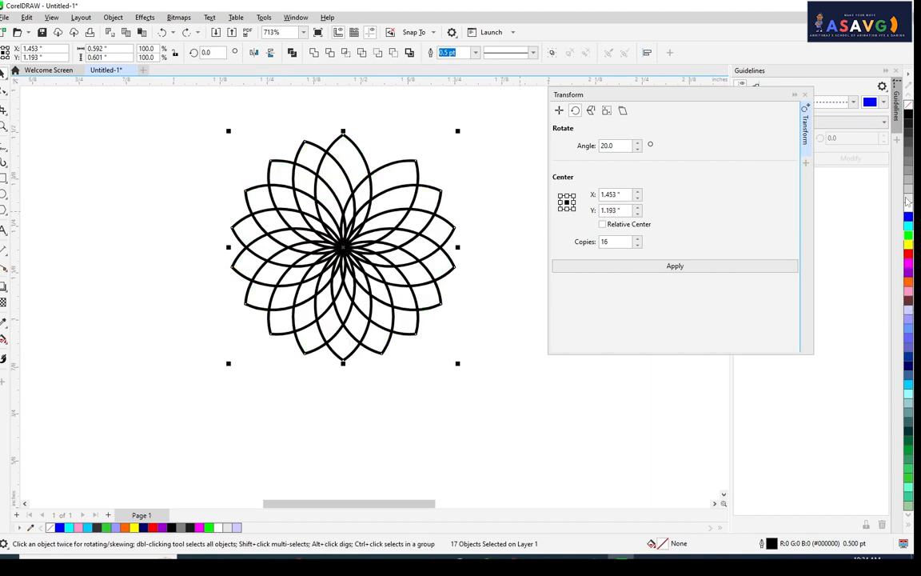
pyautogui.rightClick(910, 264)
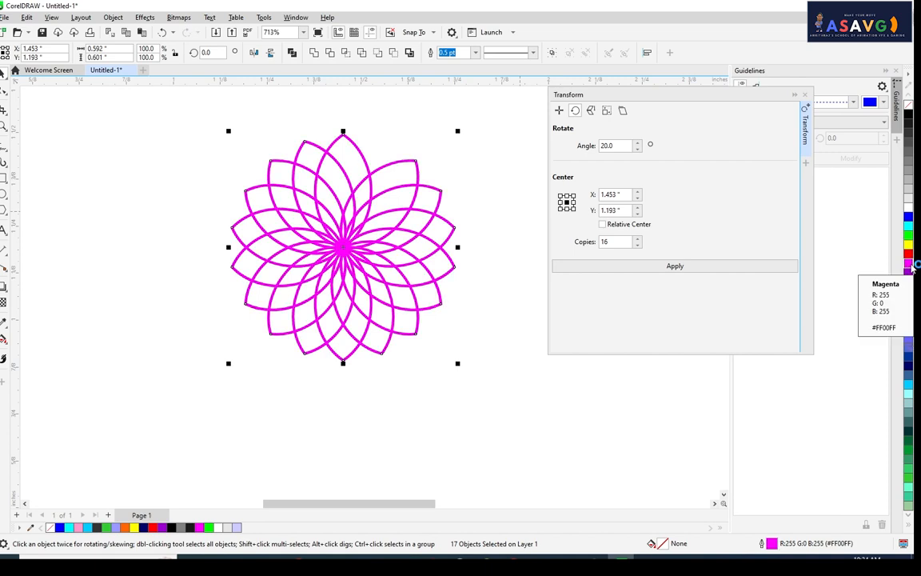
pyautogui.click(187, 101)
pyautogui.moveTo(187, 101); pyautogui.dragTo(514, 368)
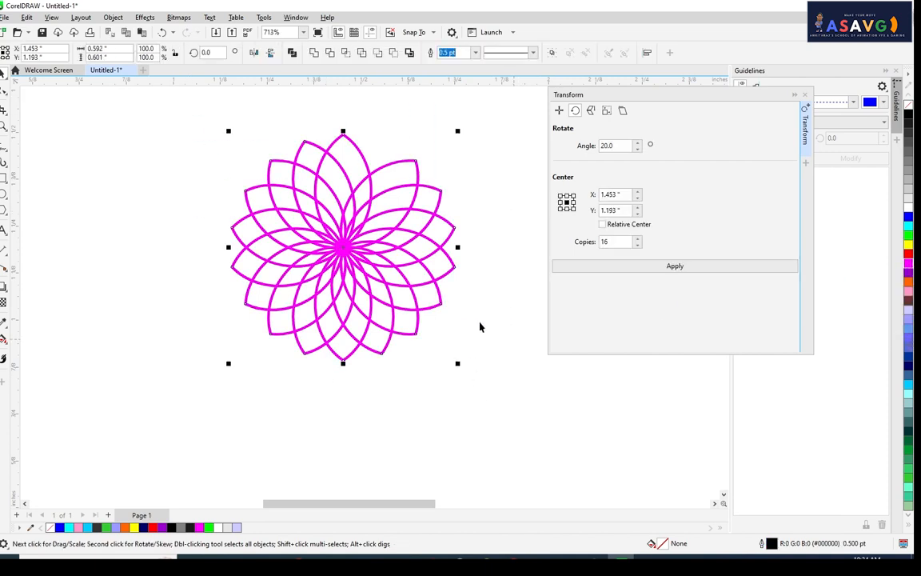
pyautogui.moveTo(469, 273); pyautogui.dragTo(430, 239)
pyautogui.moveTo(423, 329); pyautogui.dragTo(372, 300)
pyautogui.click(410, 325)
pyautogui.hotkey('ctrl', 'z')
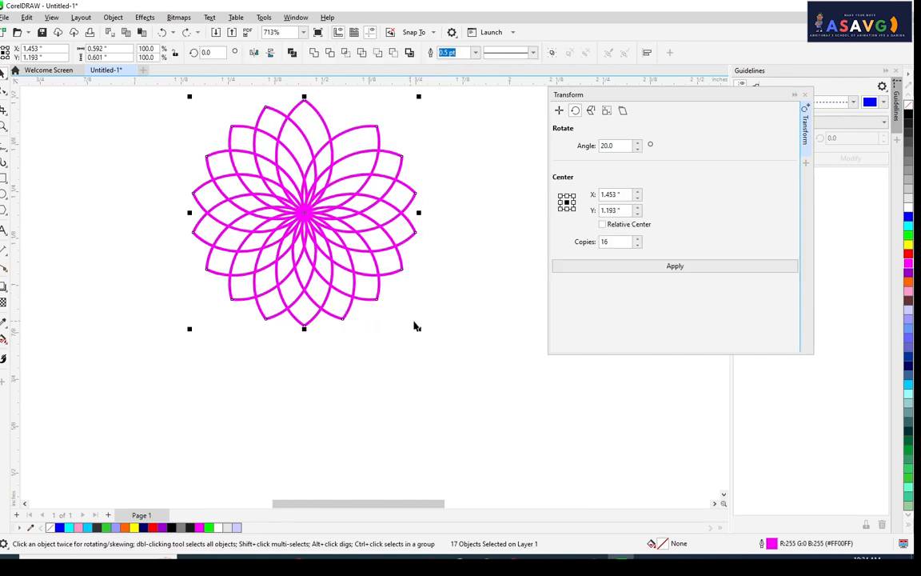
pyautogui.click(149, 145)
pyautogui.moveTo(525, 350); pyautogui.dragTo(525, 350)
pyautogui.scroll(-1, 399, 306)
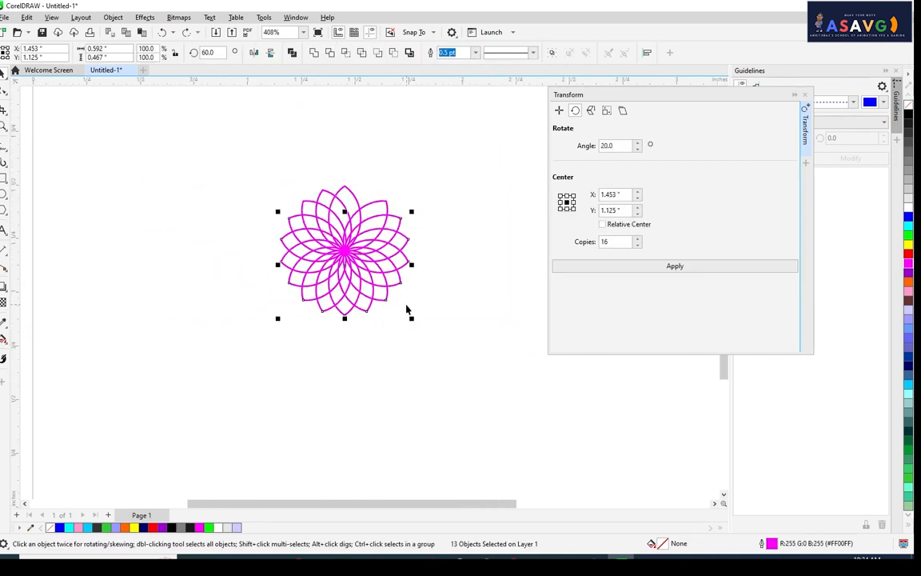
pyautogui.moveTo(394, 340); pyautogui.dragTo(343, 350)
pyautogui.scroll(-1, 323, 241)
pyautogui.moveTo(349, 300); pyautogui.dragTo(347, 217)
pyautogui.hotkey('ctrl', 'z')
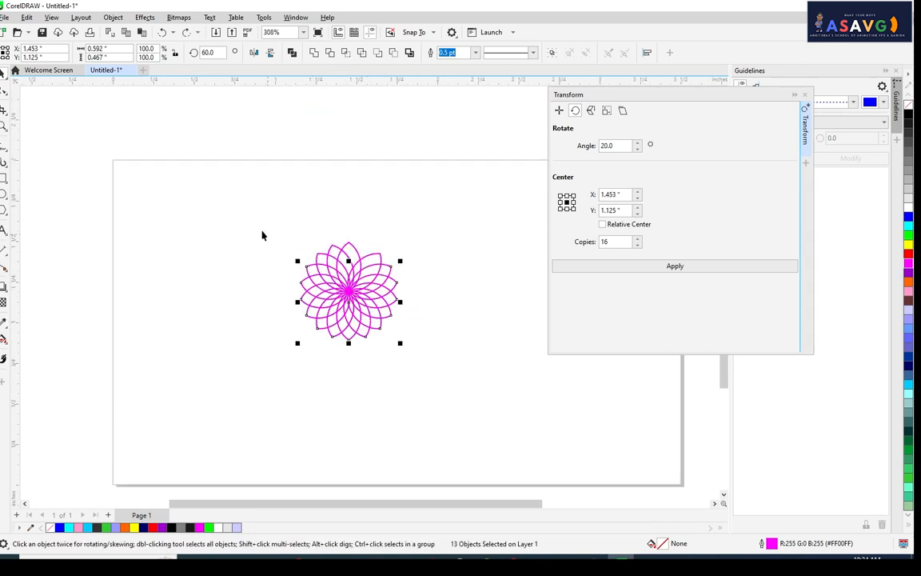
pyautogui.scroll(1, 434, 357)
pyautogui.click(406, 355)
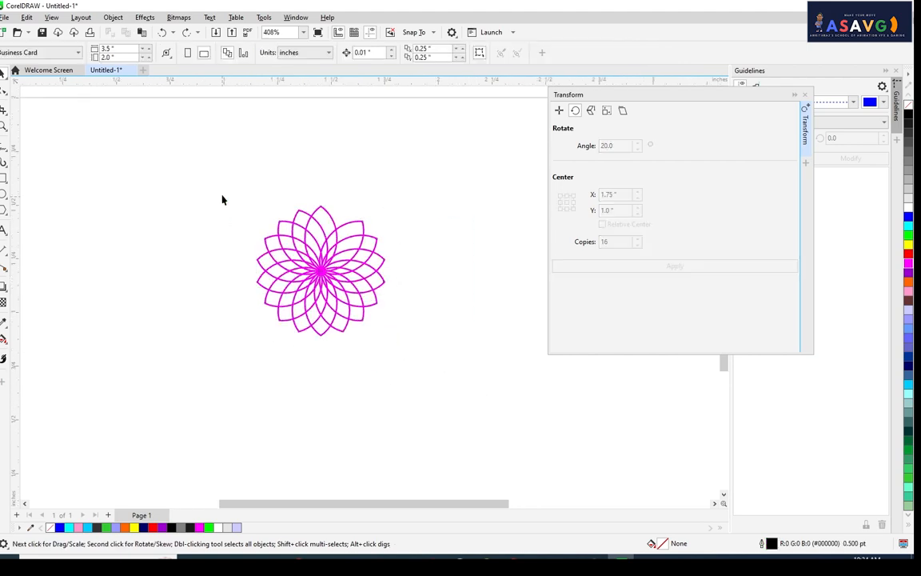
# - Group all the flower's petals, shrink the group to about 0.301 × 0.324 inches and place it near the page's top edge
pyautogui.moveTo(223, 179); pyautogui.dragTo(516, 402)
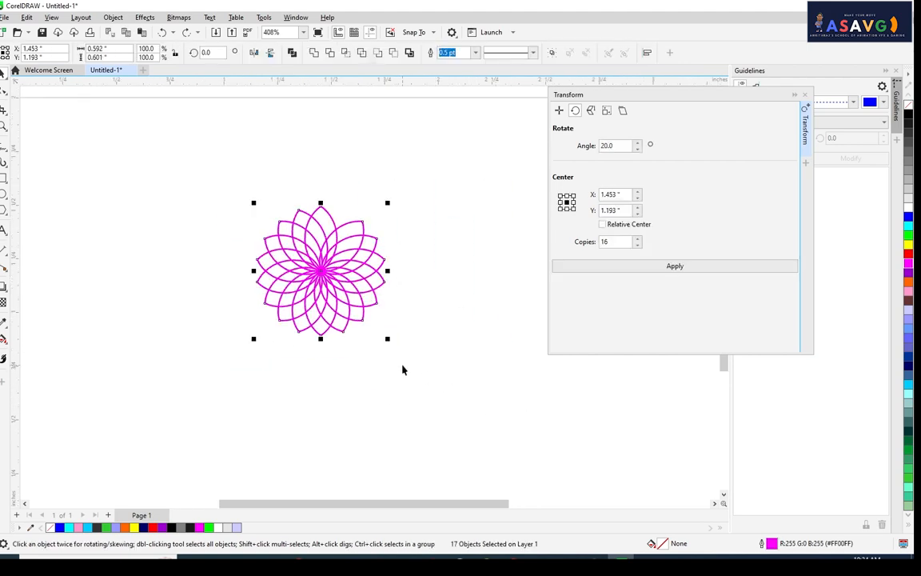
pyautogui.hotkey('ctrl', 'g')
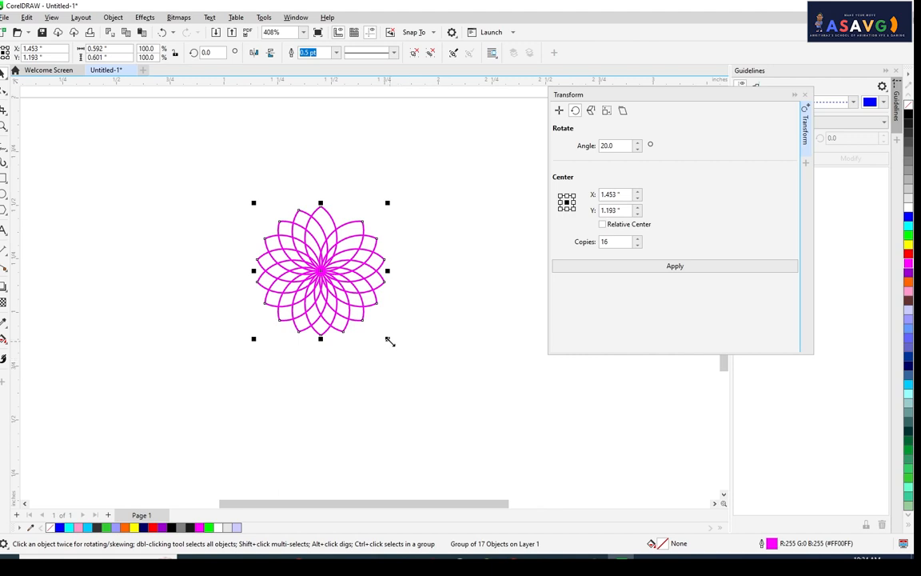
pyautogui.moveTo(390, 339); pyautogui.dragTo(364, 209)
pyautogui.scroll(-1, 364, 209)
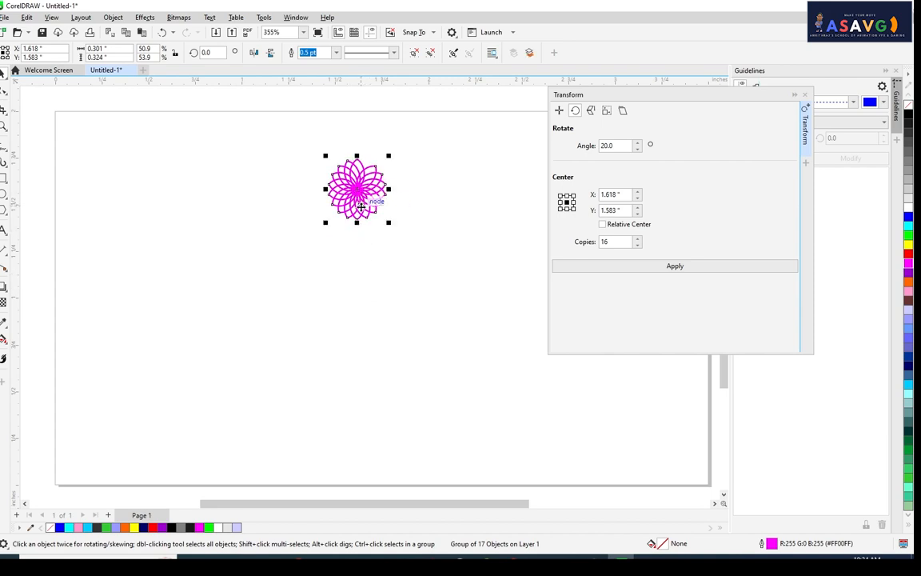
# - Duplicate the small flower straight down near the page's bottom edge and select both flowers
pyautogui.moveTo(366, 203); pyautogui.dragTo(369, 432)
pyautogui.moveTo(291, 144); pyautogui.dragTo(473, 484)
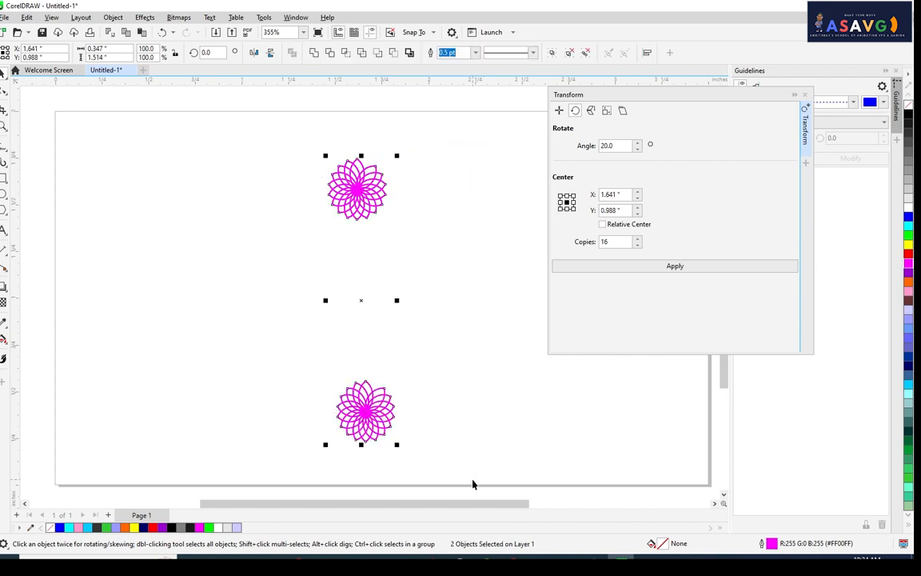
# - Rotate 16 copies of the two flowers by 20° about the bottom centre of the selection
pyautogui.click(567, 211)
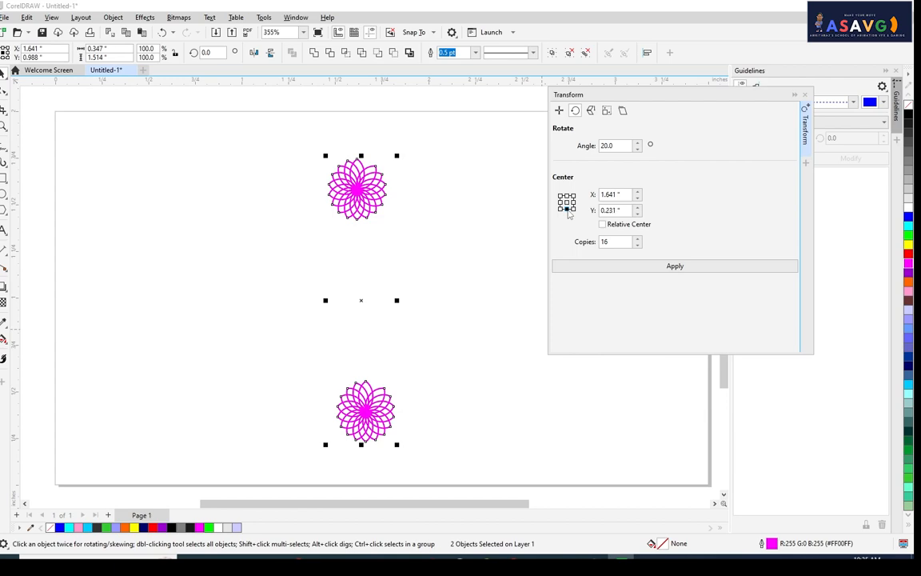
pyautogui.click(652, 267)
pyautogui.scroll(-3, 446, 309)
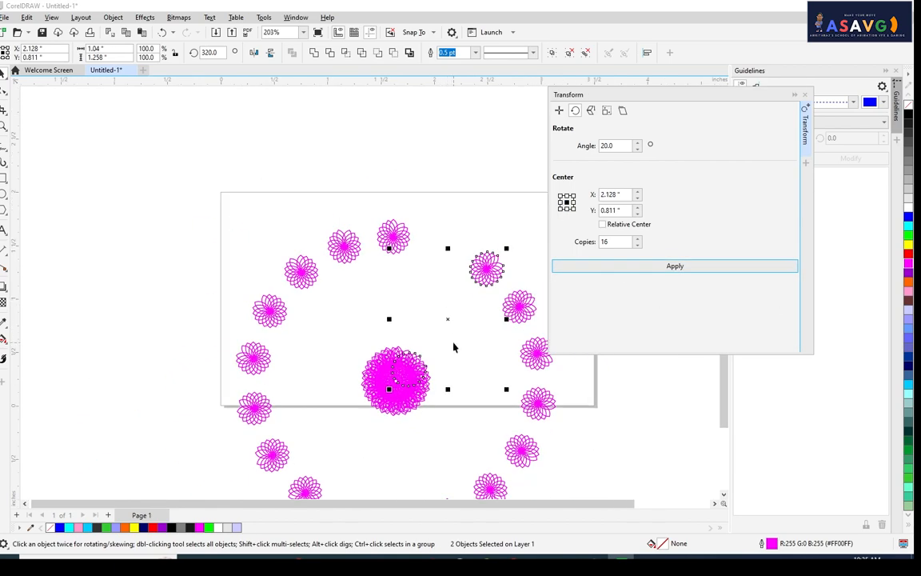
pyautogui.moveTo(447, 318); pyautogui.dragTo(406, 234)
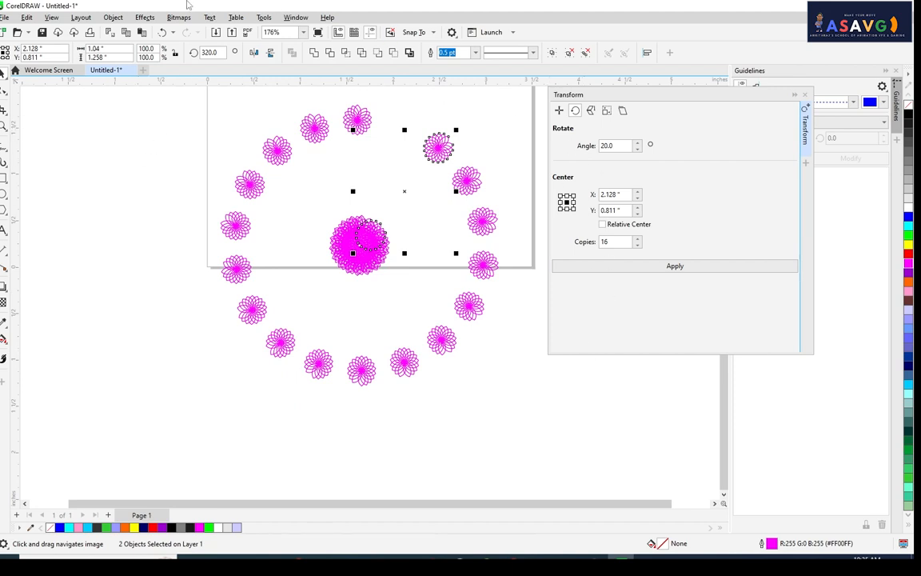
# - Undo the rotated flowers, reselect both originals and rotate 16 copies by 20° about the middle of the selection
pyautogui.hotkey('ctrl', 'z')
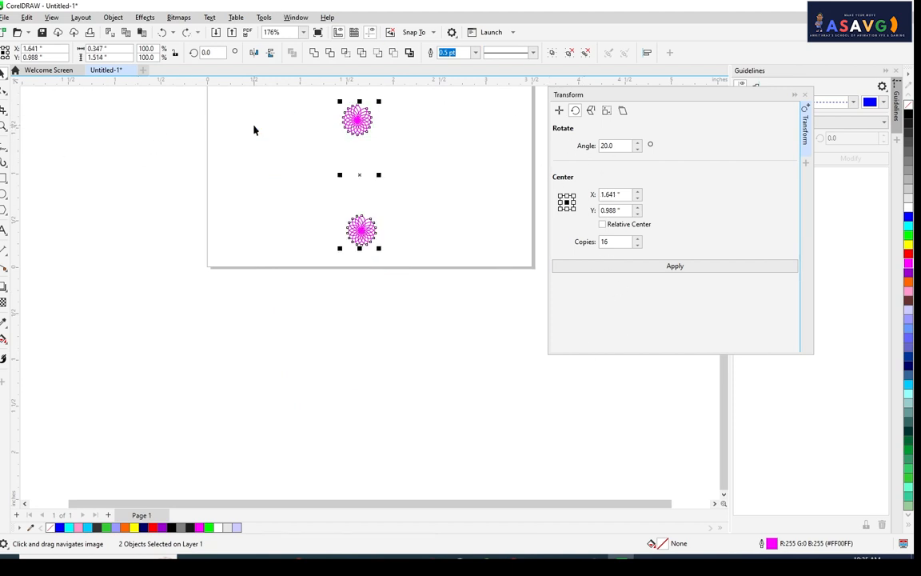
pyautogui.scroll(3, 411, 251)
pyautogui.click(416, 247)
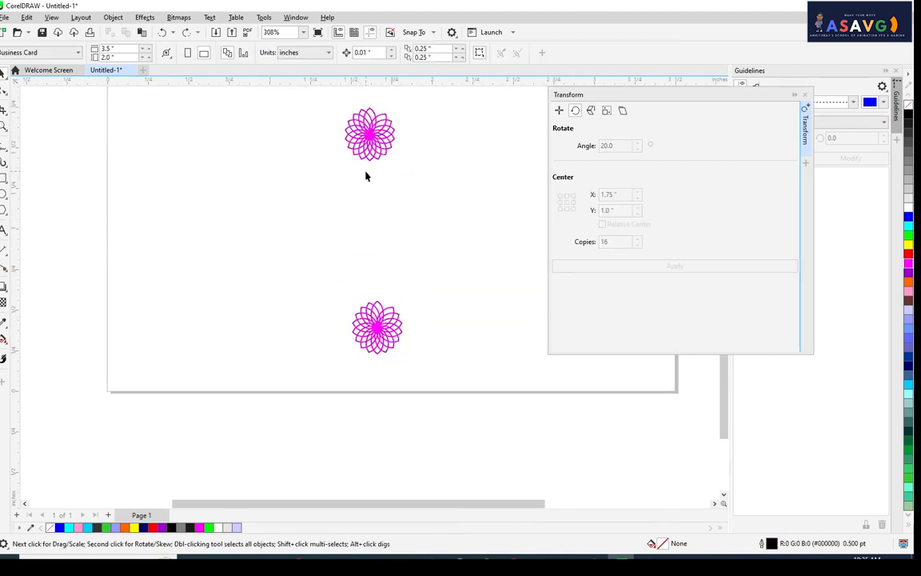
pyautogui.click(394, 132)
pyautogui.keyDown('shift'); pyautogui.click(388, 326); pyautogui.keyUp('shift')
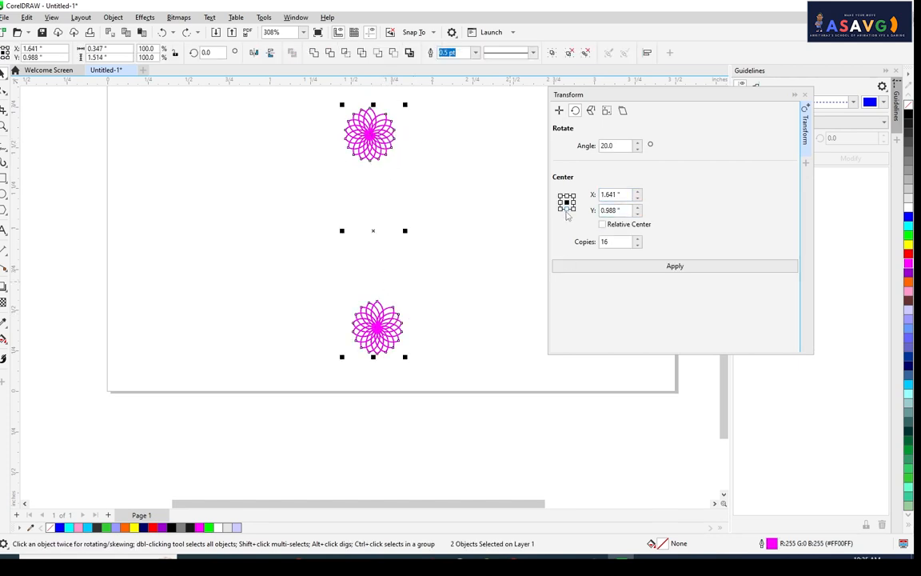
pyautogui.click(654, 267)
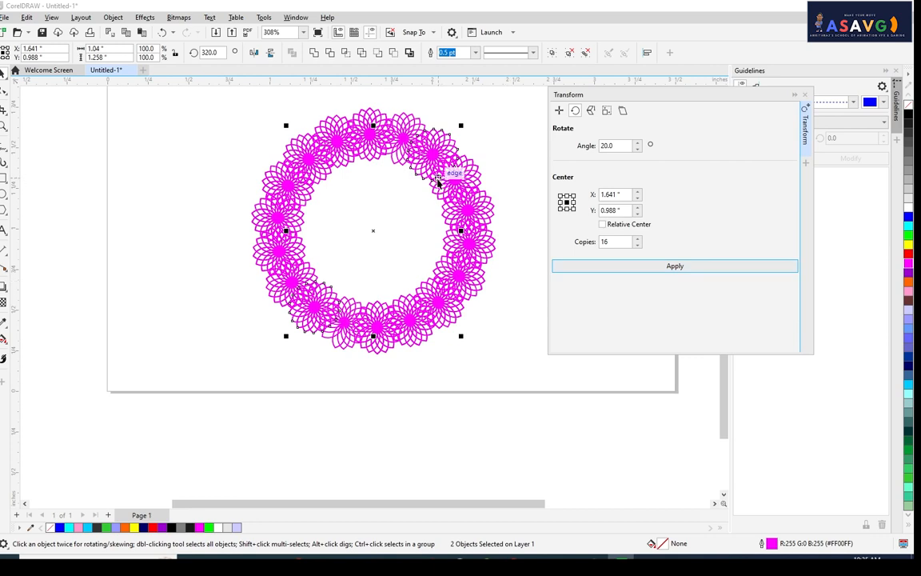
pyautogui.hotkey('ctrl', 'z')
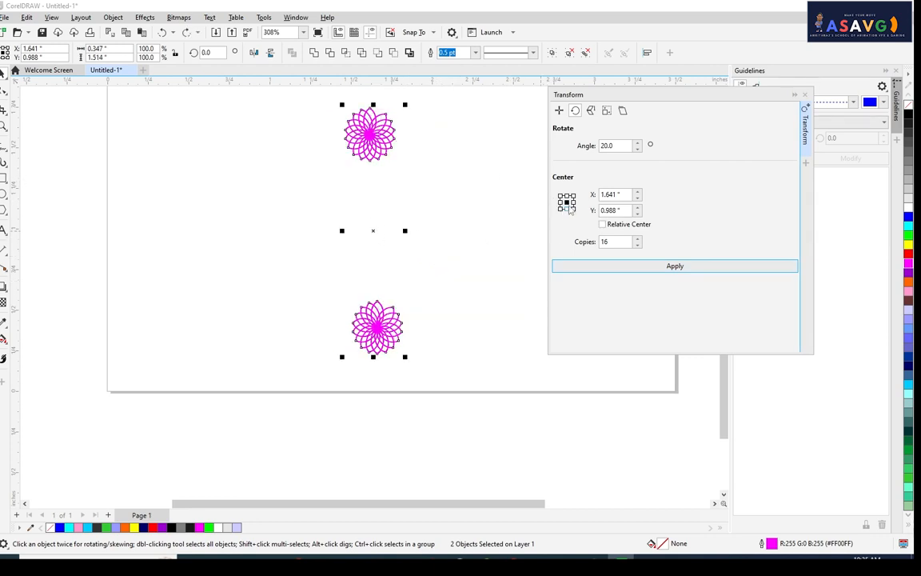
pyautogui.click(666, 269)
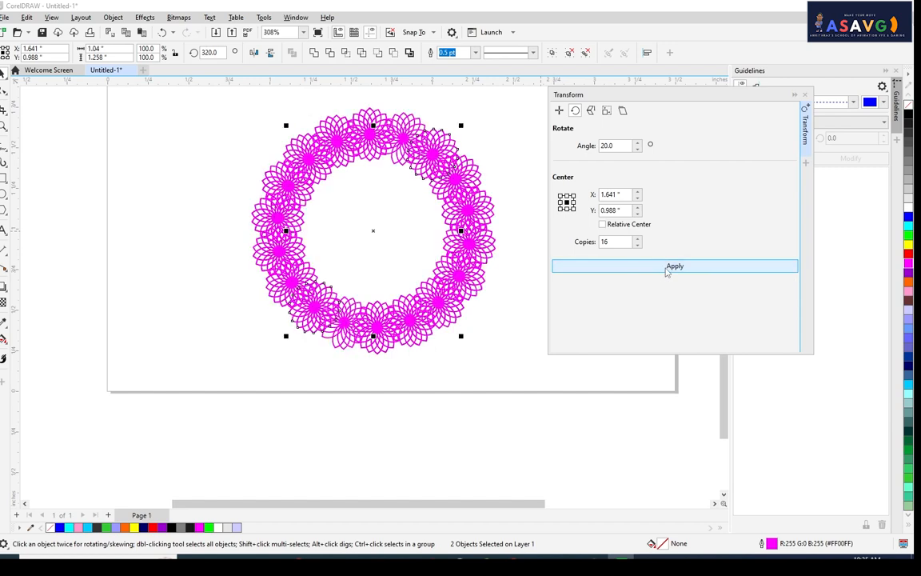
pyautogui.click(499, 379)
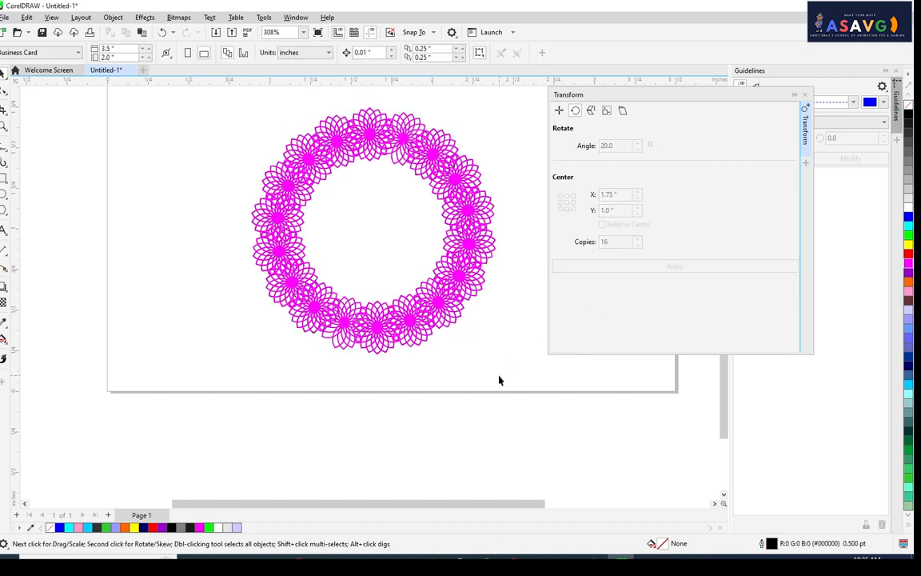
# - Undo the flower ring and rotate 16 copies of the two flowers by 20° about the top centre of the selection
pyautogui.hotkey('ctrl', 'z')
pyautogui.click(566, 197)
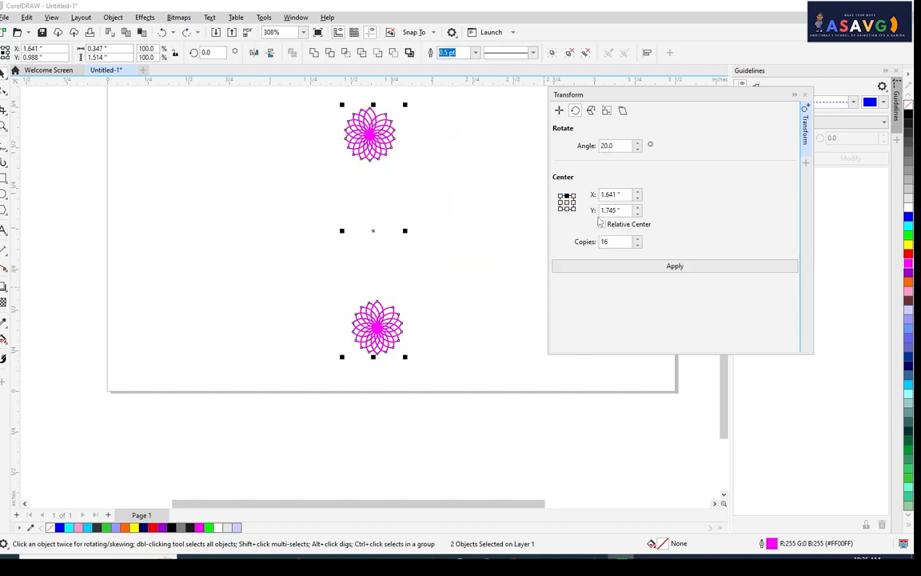
pyautogui.click(675, 270)
pyautogui.moveTo(412, 336); pyautogui.dragTo(396, 456)
pyautogui.scroll(-2, 355, 390)
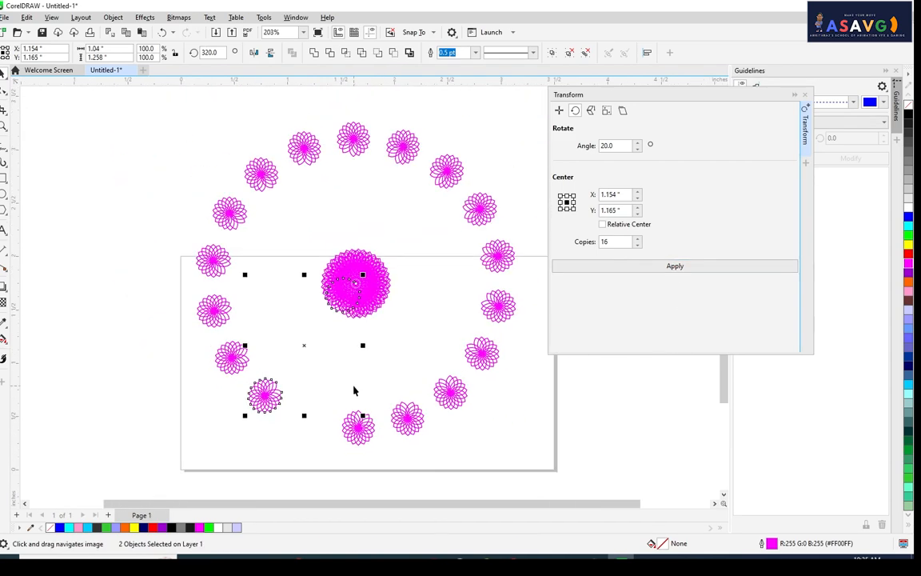
# - Undo the flower ring and try rotating 16 copies by 20° about the selection's top-right and top-left corners
pyautogui.hotkey('ctrl', 'z')
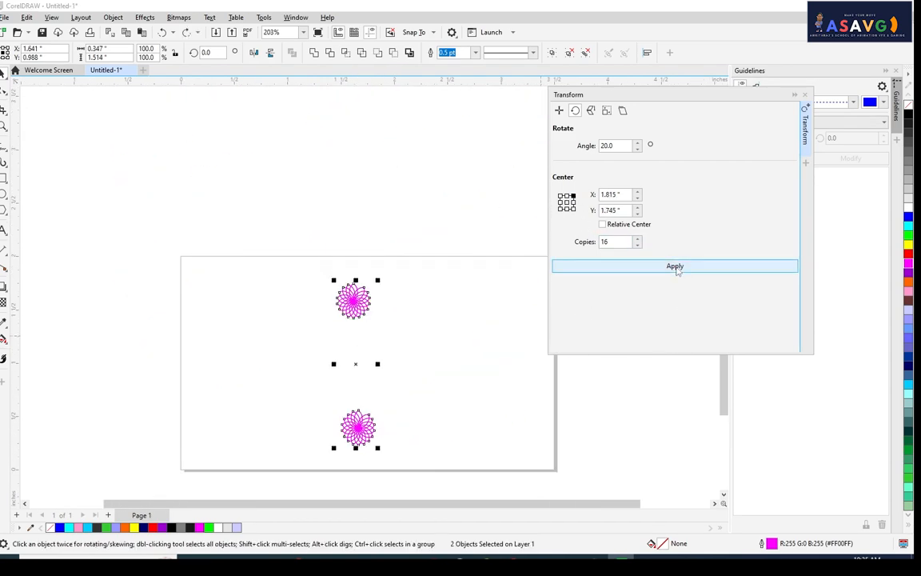
pyautogui.click(678, 267)
pyautogui.hotkey('ctrl', 'z')
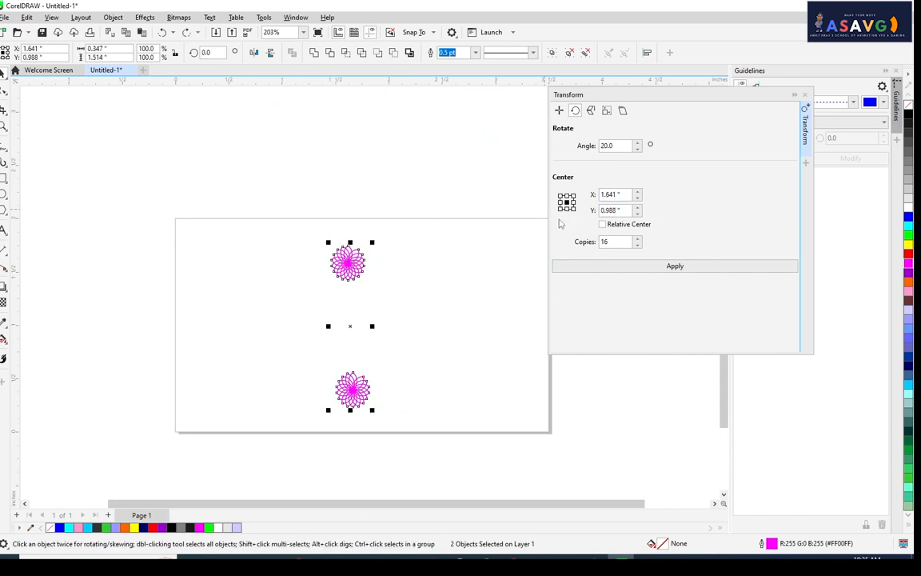
pyautogui.click(639, 266)
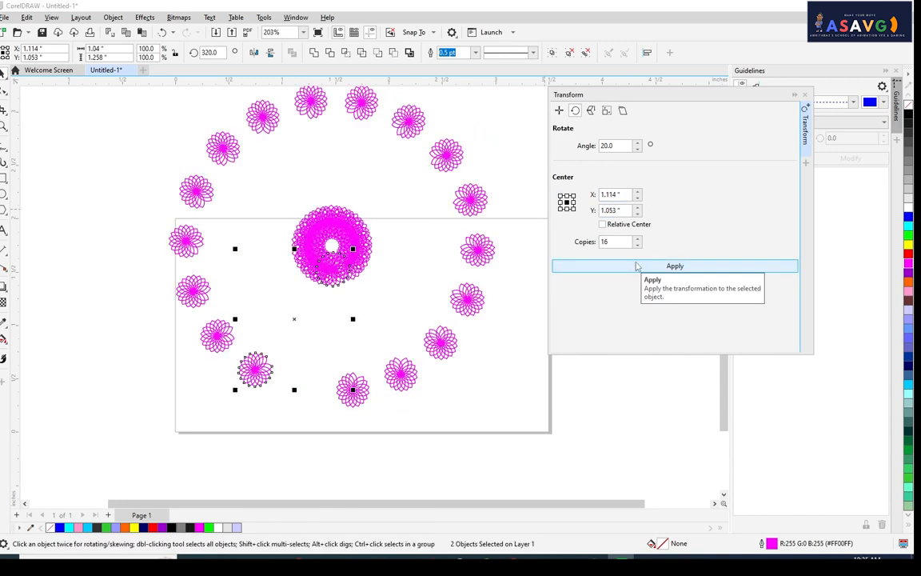
pyautogui.hotkey('ctrl', 'z')
# - Try rotating 16 copies of the two flowers by 20° about the selection's bottom centre and bottom-left corner
pyautogui.click(653, 267)
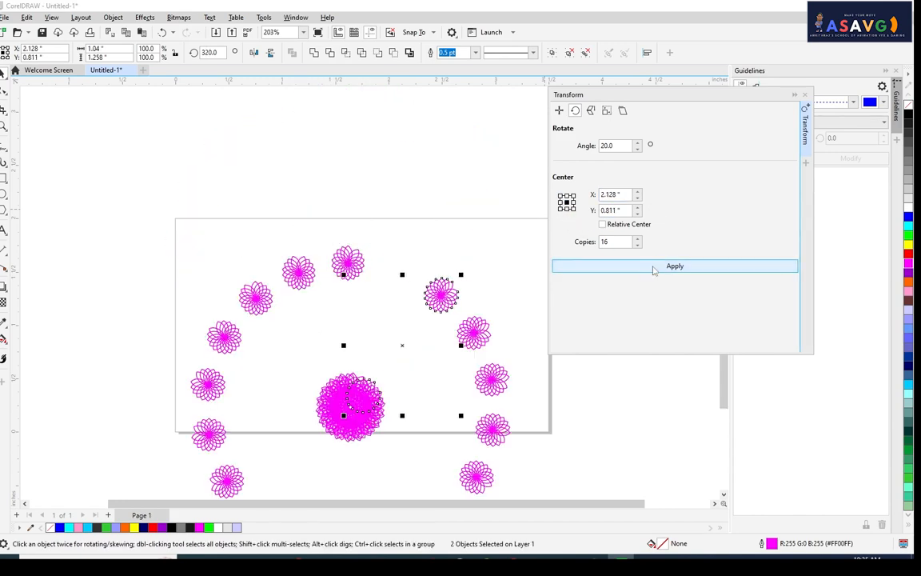
pyautogui.scroll(-2, 456, 141)
pyautogui.hotkey('ctrl', 'z')
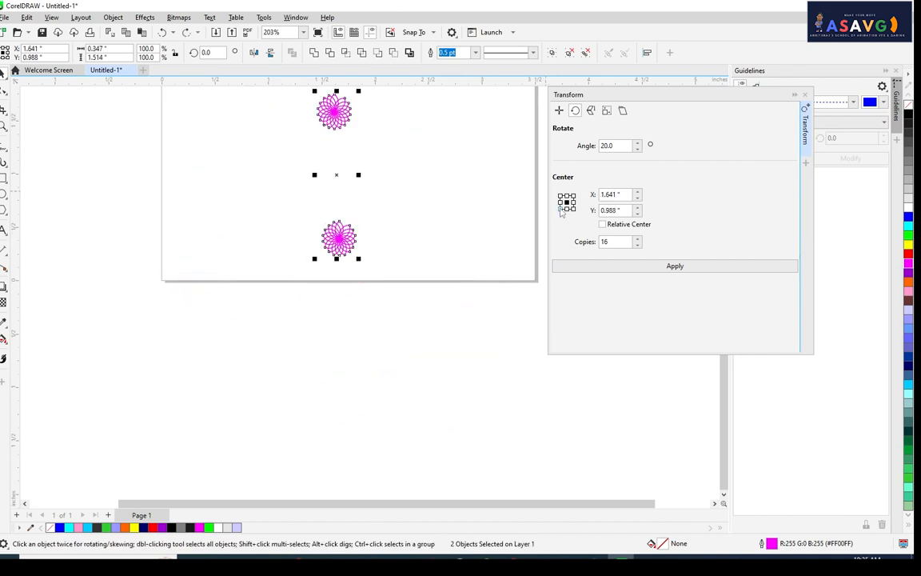
pyautogui.click(641, 268)
pyautogui.hotkey('ctrl', 'z')
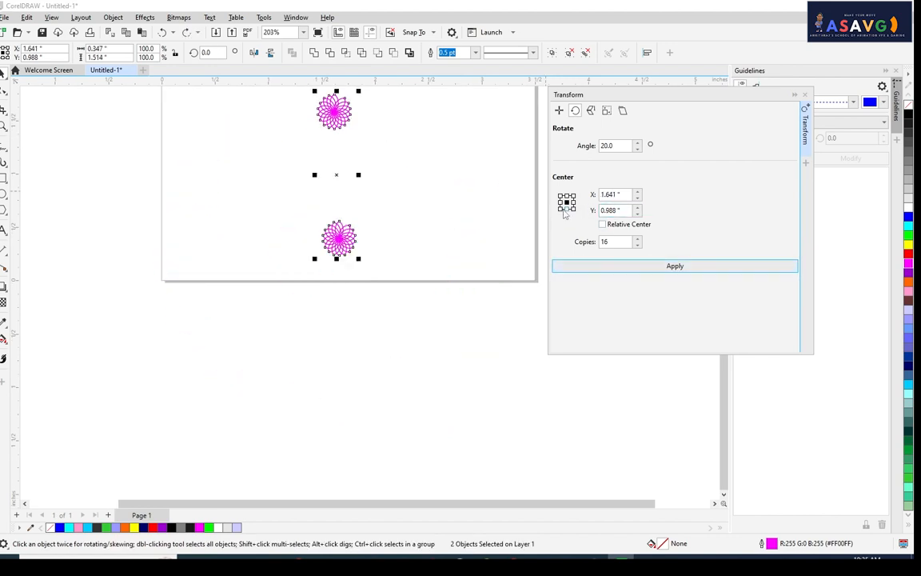
# - Rotate 16 copies of the two flowers by 20° about the middle of the selection to form a ring
pyautogui.click(656, 267)
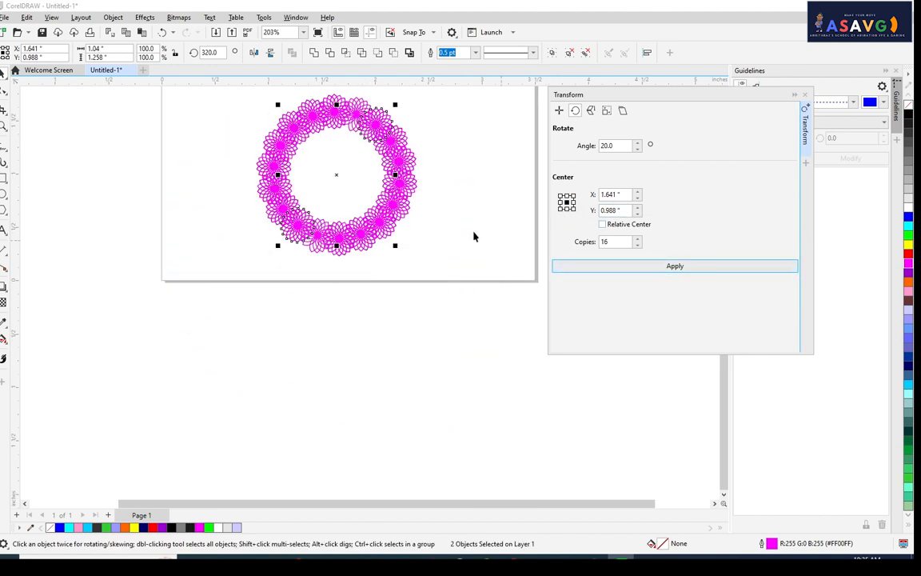
pyautogui.scroll(4, 376, 160)
pyautogui.moveTo(378, 176); pyautogui.dragTo(443, 236)
pyautogui.scroll(4, 444, 235)
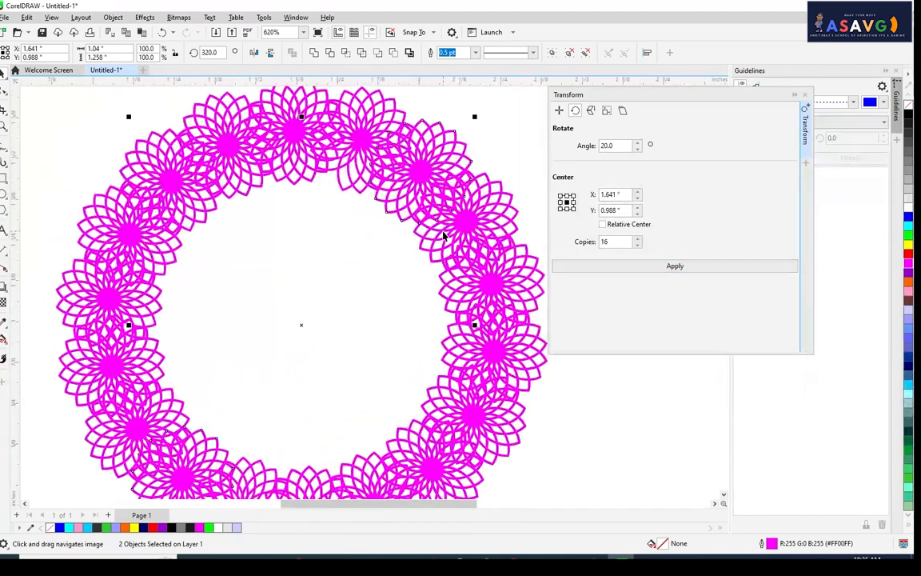
pyautogui.scroll(-4, 443, 235)
pyautogui.scroll(-2, 443, 235)
# - Select the whole flower ring and reduce its outline width to 0.0099 pt
pyautogui.moveTo(222, 144); pyautogui.dragTo(539, 427)
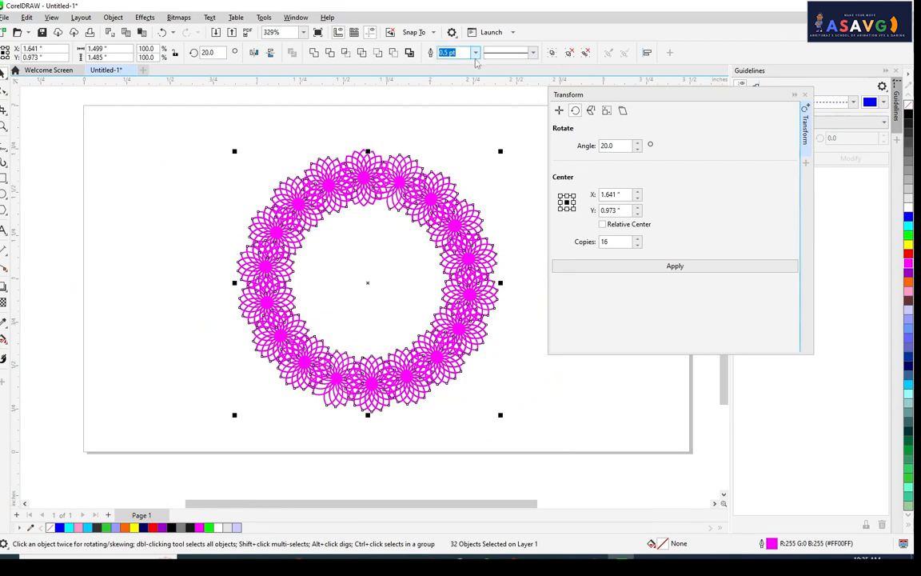
pyautogui.click(475, 53)
pyautogui.click(459, 72)
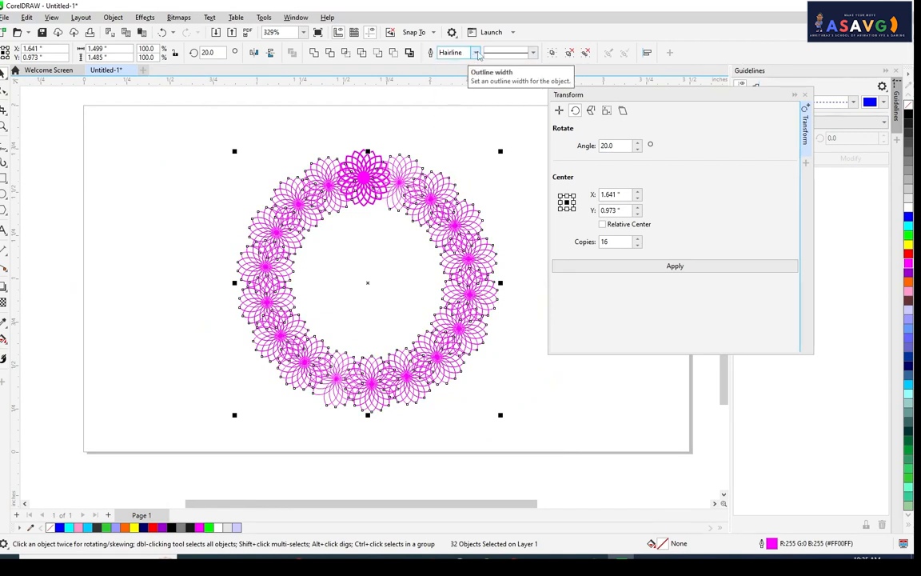
pyautogui.click(474, 53)
pyautogui.click(459, 80)
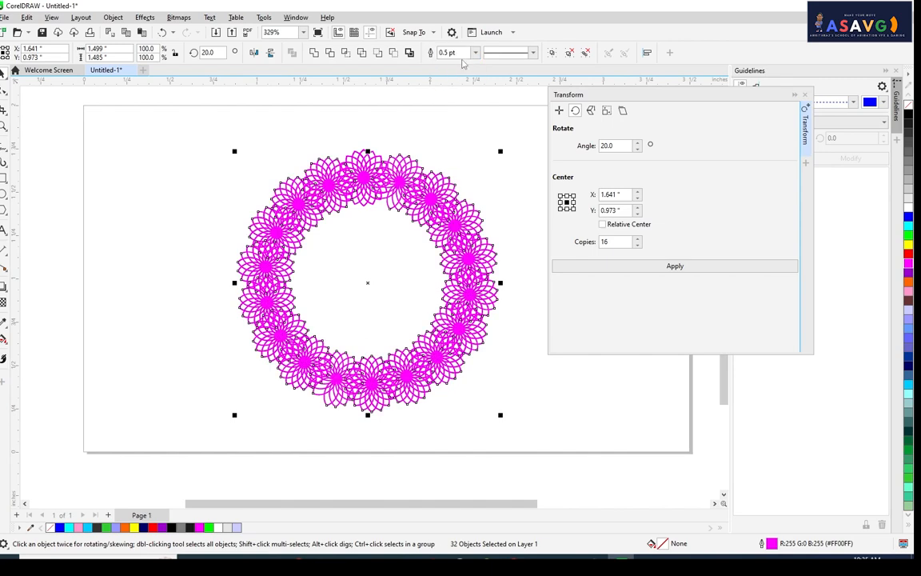
pyautogui.write('0.0')
pyautogui.press('Return')
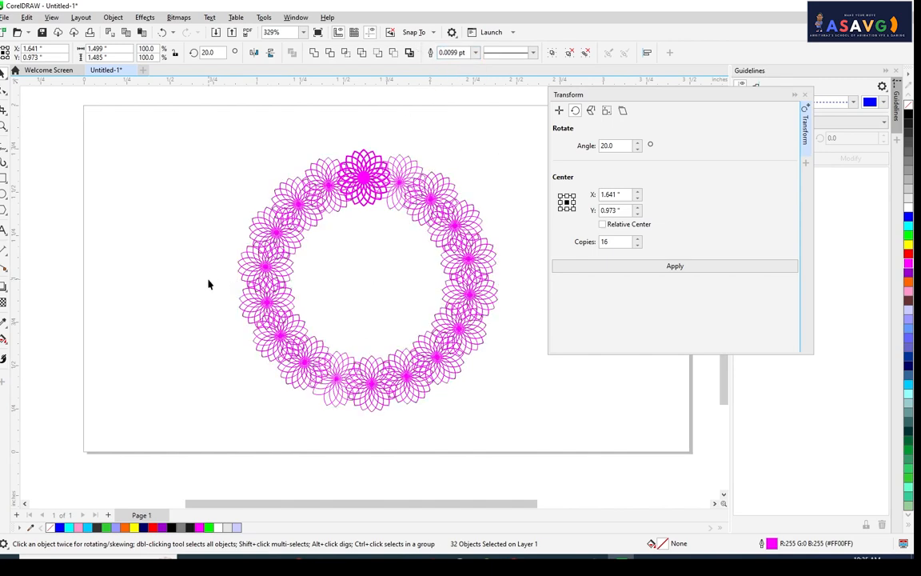
pyautogui.click(260, 176)
pyautogui.scroll(3, 311, 191)
pyautogui.click(388, 192)
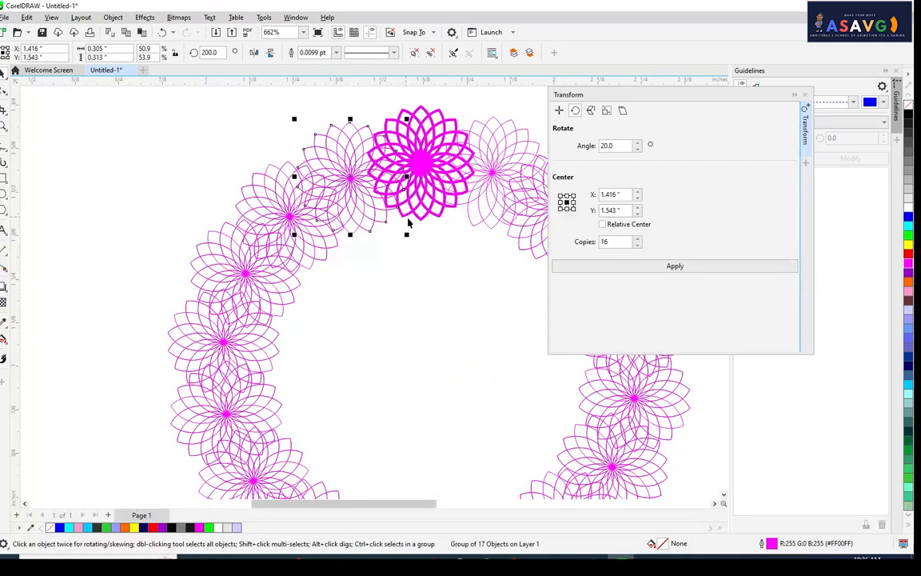
pyautogui.click(112, 164)
pyautogui.moveTo(408, 180); pyautogui.dragTo(208, 163)
pyautogui.rightClick(359, 187)
pyautogui.hotkey('ctrl', 'z')
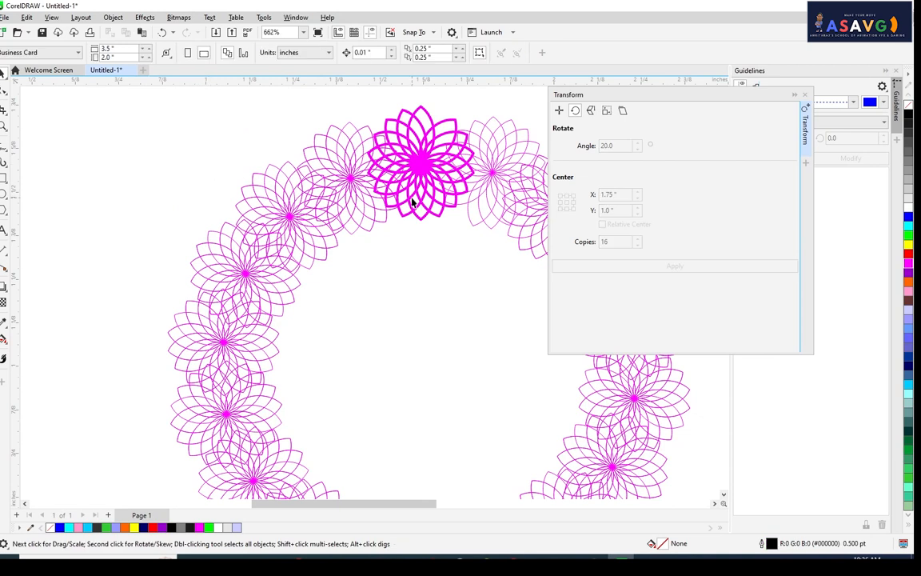
# - Delete the thick-outlined flower at the top of the ring and fill the gap with a copy of the thin-outlined flower to its left
pyautogui.click(412, 196)
pyautogui.press('Delete')
pyautogui.click(378, 185)
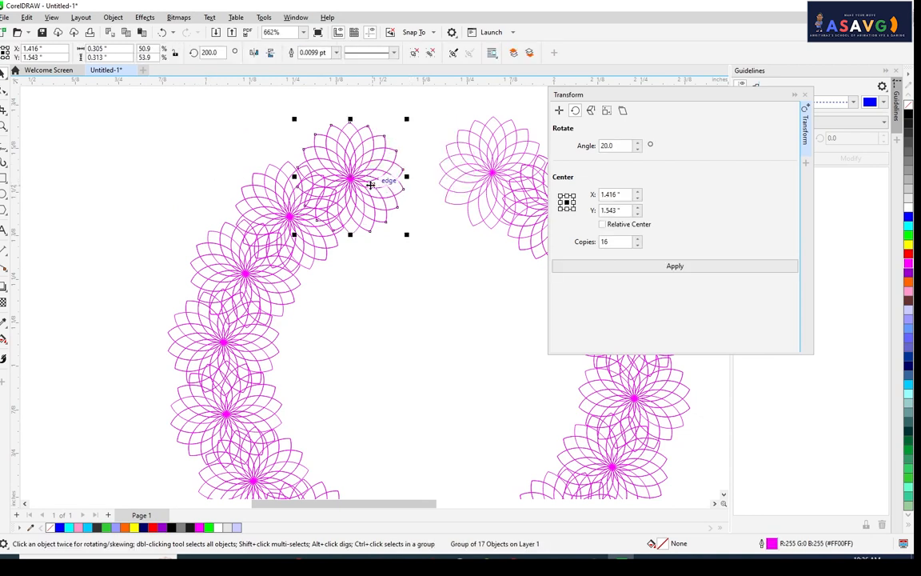
pyautogui.press('Delete')
pyautogui.click(393, 195)
pyautogui.click(387, 201)
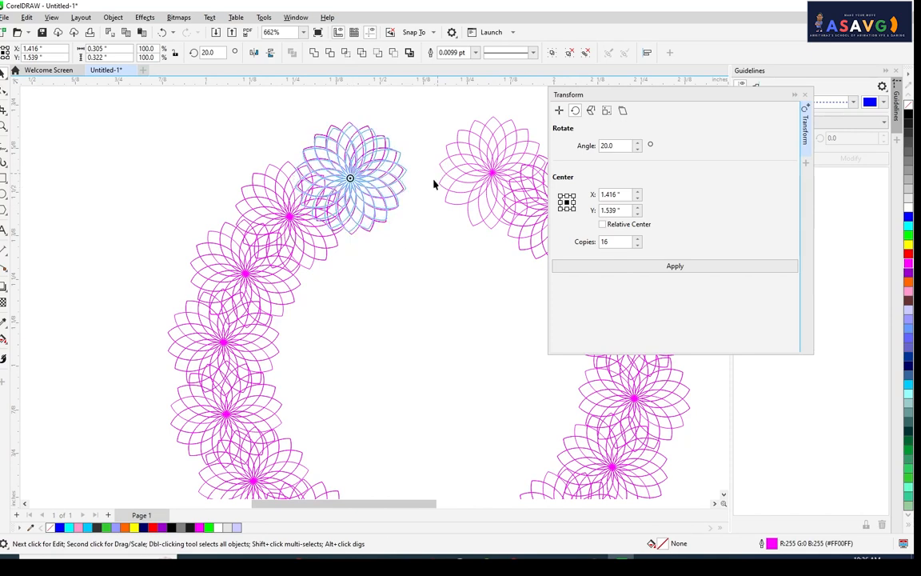
pyautogui.click(349, 192)
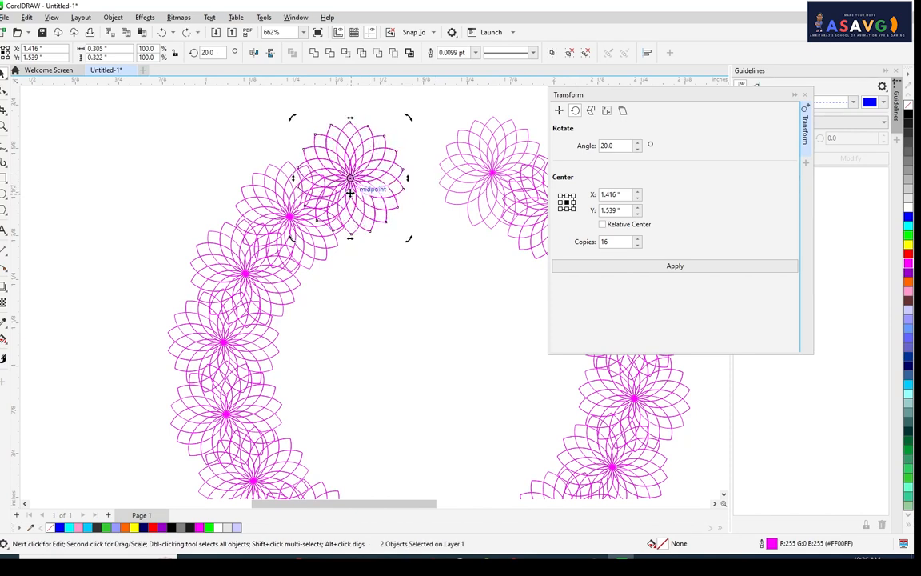
pyautogui.moveTo(350, 192); pyautogui.dragTo(426, 190)
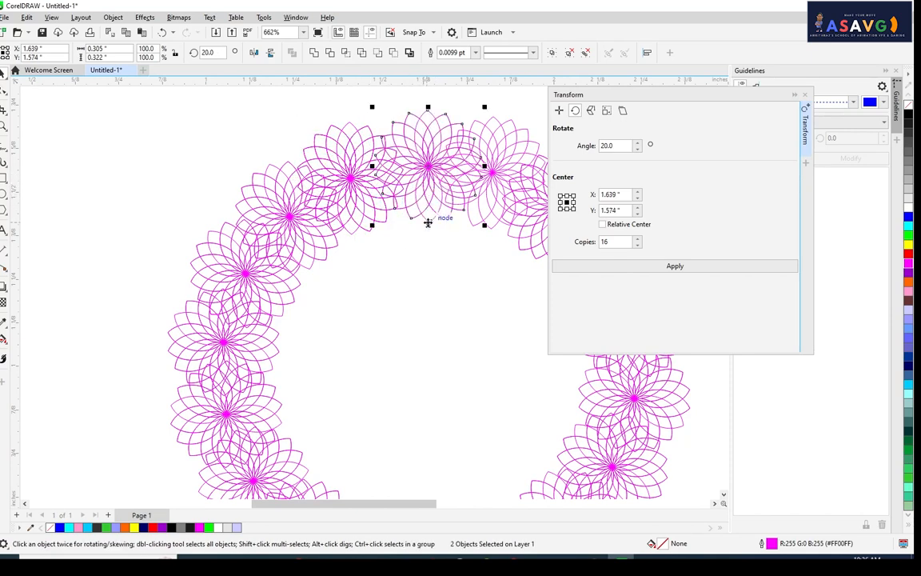
pyautogui.scroll(-2, 428, 230)
pyautogui.moveTo(416, 300); pyautogui.dragTo(303, 245)
pyautogui.click(299, 245)
pyautogui.scroll(-1, 225, 258)
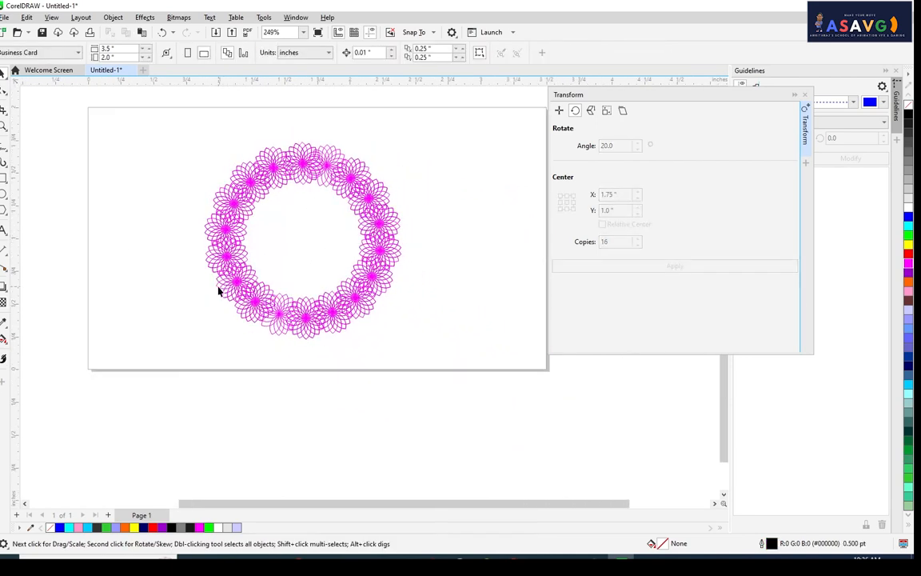
# - Select the flowers of the ring and set their outline width to Hairline
pyautogui.moveTo(219, 288); pyautogui.dragTo(225, 287)
pyautogui.moveTo(198, 134); pyautogui.dragTo(457, 326)
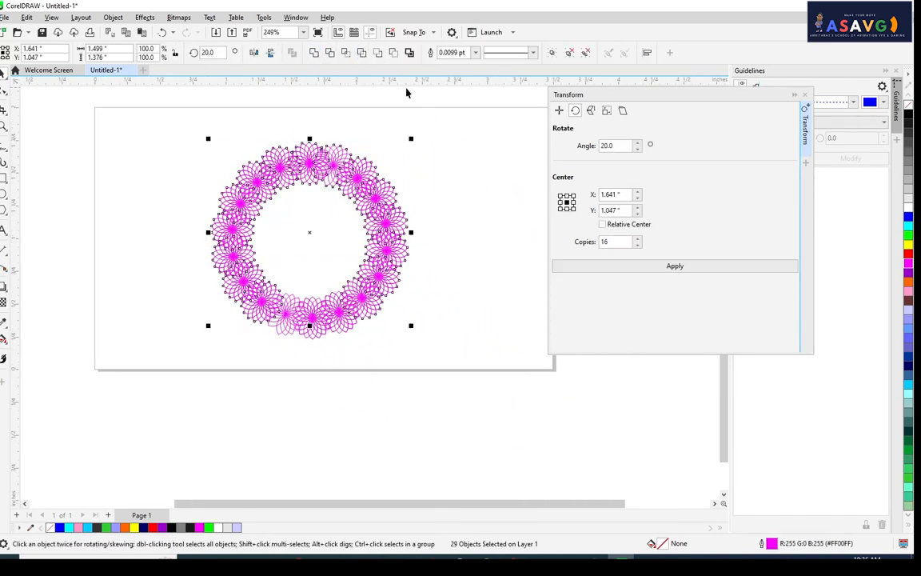
pyautogui.click(474, 52)
pyautogui.click(462, 72)
pyautogui.click(303, 175)
pyautogui.moveTo(511, 330); pyautogui.dragTo(511, 330)
pyautogui.scroll(5, 425, 188)
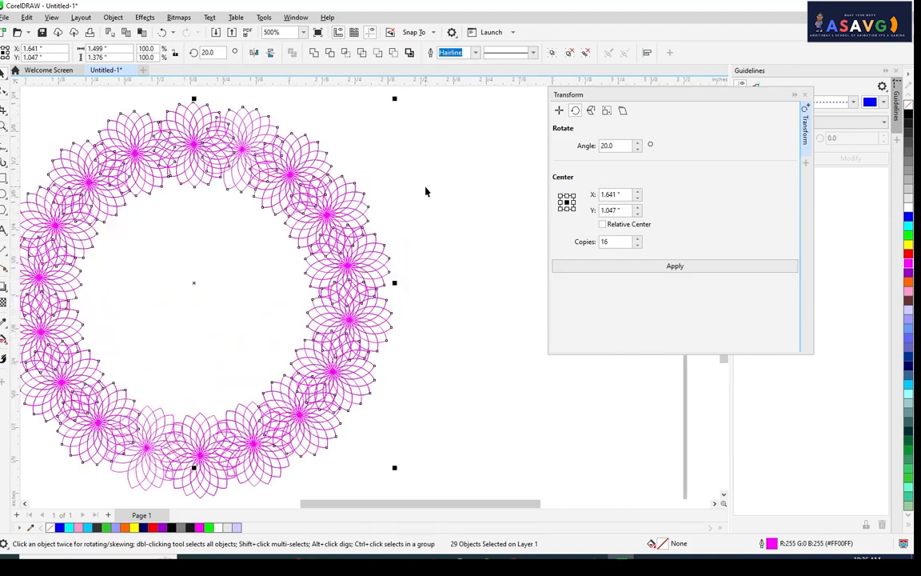
pyautogui.moveTo(393, 235); pyautogui.dragTo(528, 234)
pyautogui.scroll(-5, 413, 246)
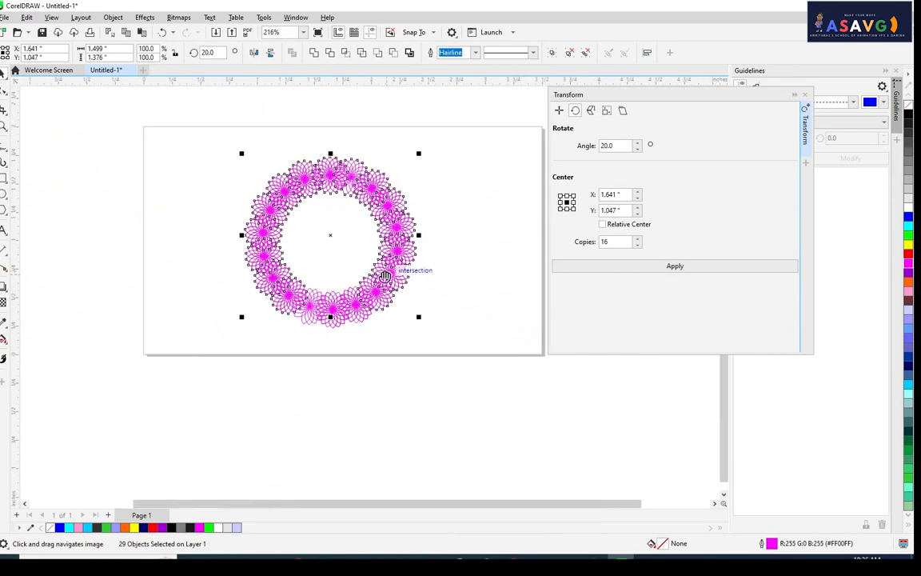
# - Draw a rectangle about 3.51 by 2.01 inches covering the whole page
pyautogui.click(5, 178)
pyautogui.click(65, 160)
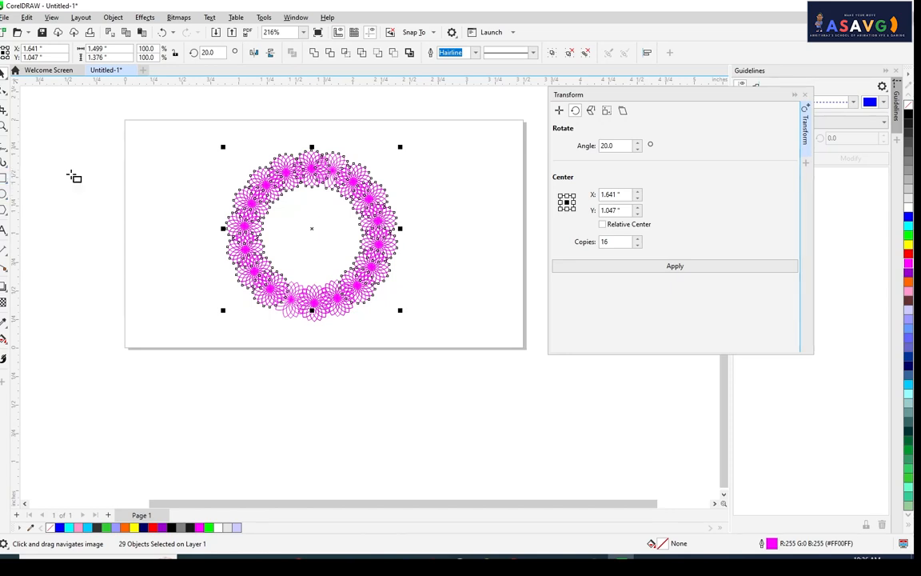
pyautogui.moveTo(125, 121); pyautogui.dragTo(529, 351)
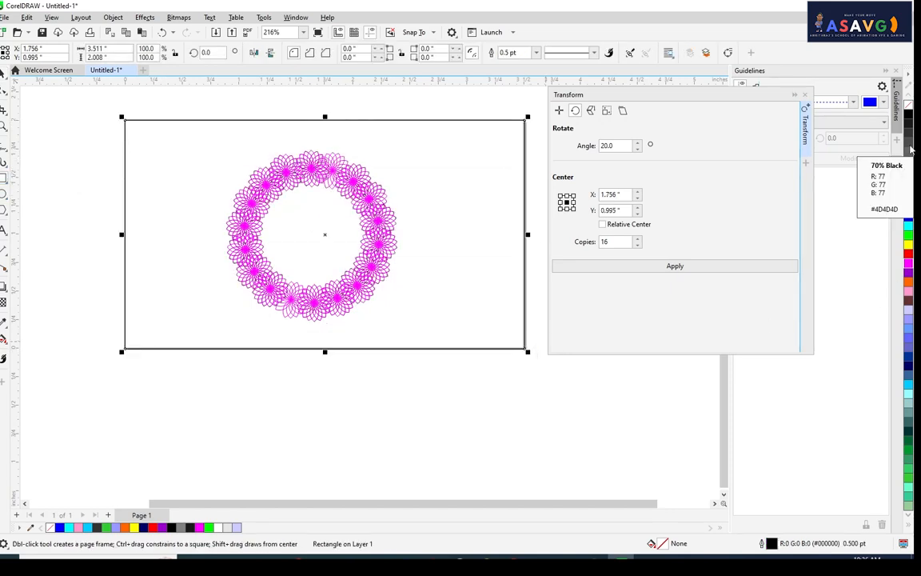
# - Send the page-sized rectangle behind the flower ring and fill it with black
pyautogui.click(909, 146)
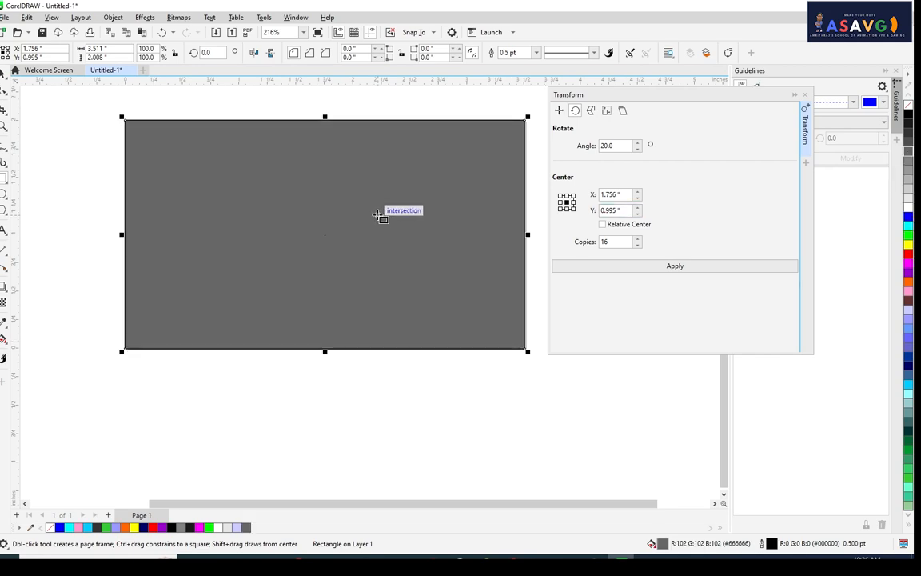
pyautogui.hotkey('shift', 'pagedown')
pyautogui.scroll(2, 411, 222)
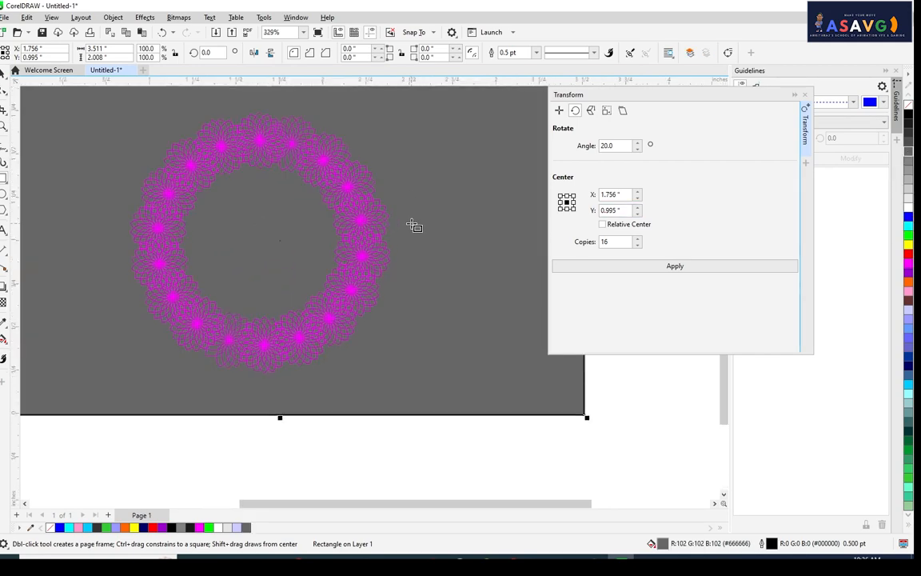
pyautogui.click(910, 121)
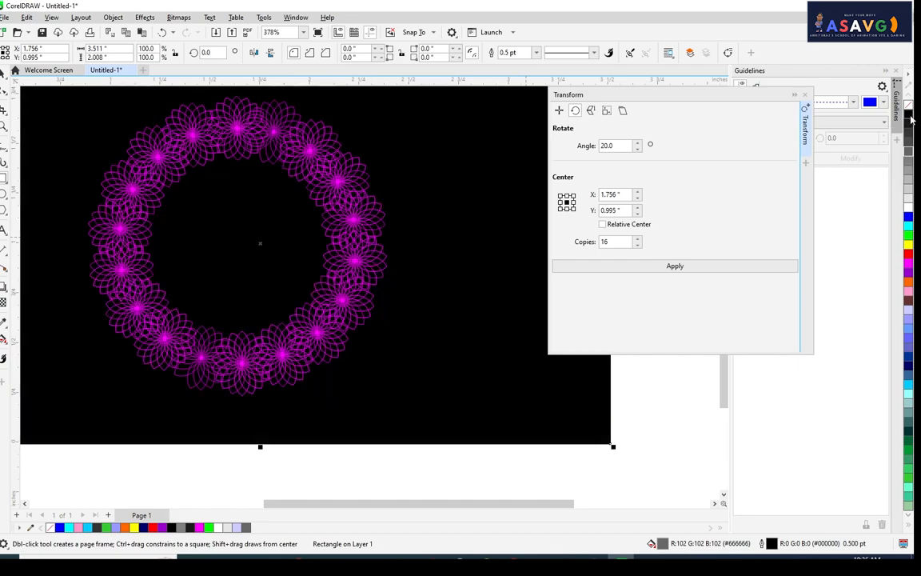
# - Examine the magenta flower ring against the black background, both close up and as a whole
pyautogui.scroll(-2, 323, 295)
pyautogui.moveTo(318, 323); pyautogui.dragTo(522, 322)
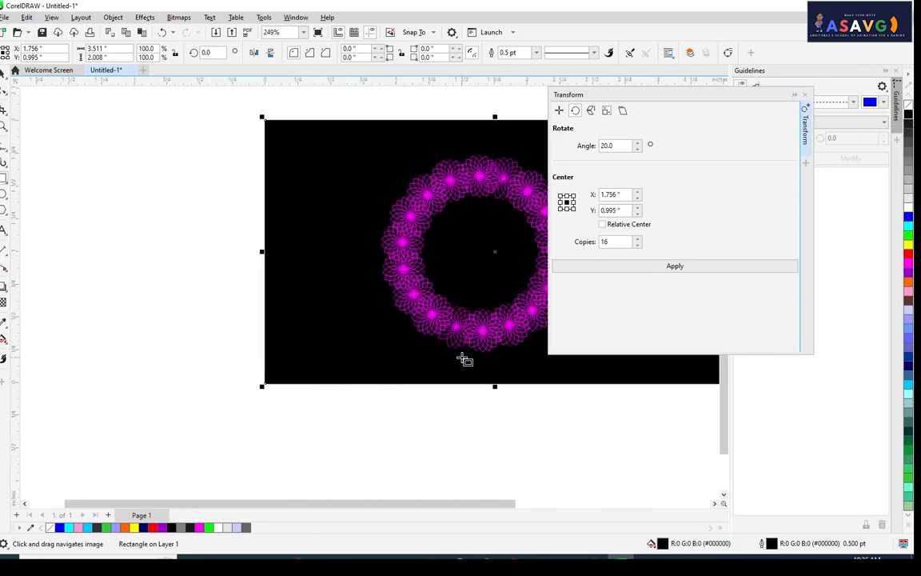
pyautogui.moveTo(459, 346); pyautogui.dragTo(276, 356)
pyautogui.scroll(3, 254, 239)
pyautogui.scroll(2, 260, 241)
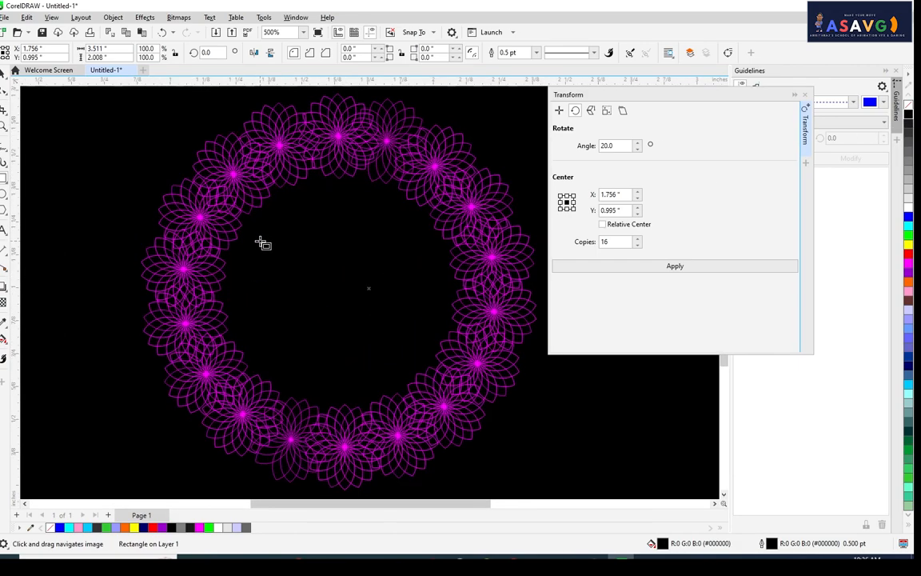
pyautogui.scroll(-5, 272, 271)
pyautogui.scroll(8, 281, 308)
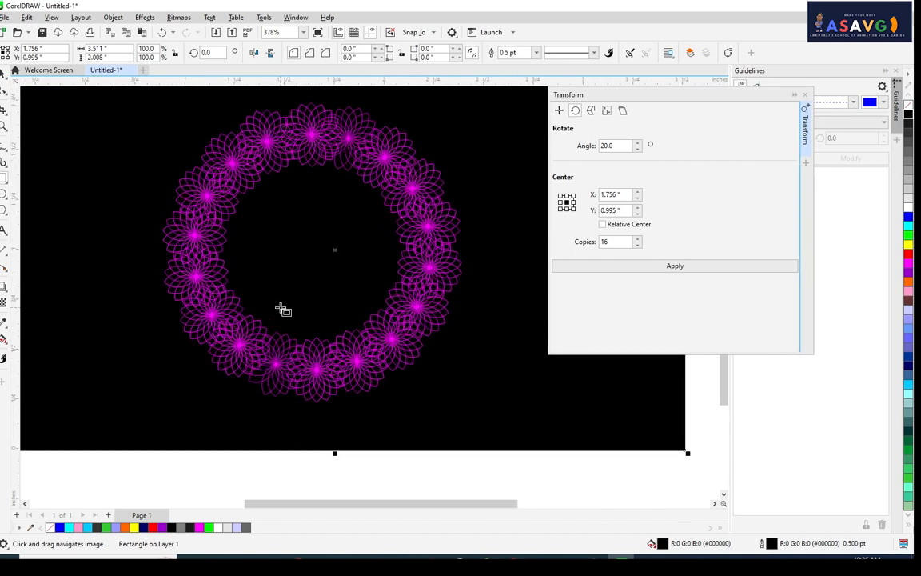
pyautogui.scroll(-6, 282, 309)
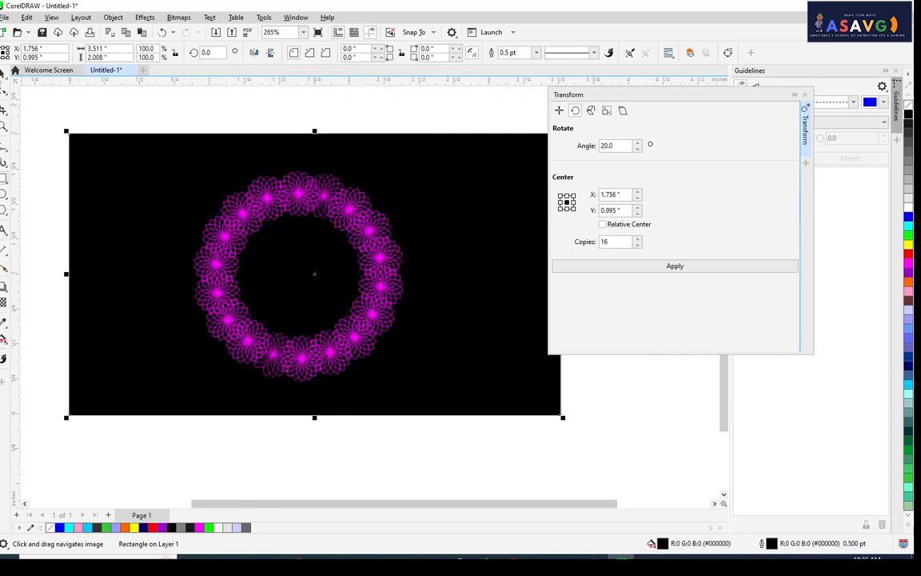
# - Delete one flower on the upper left of the ring and the black background rectangle
pyautogui.click(236, 241)
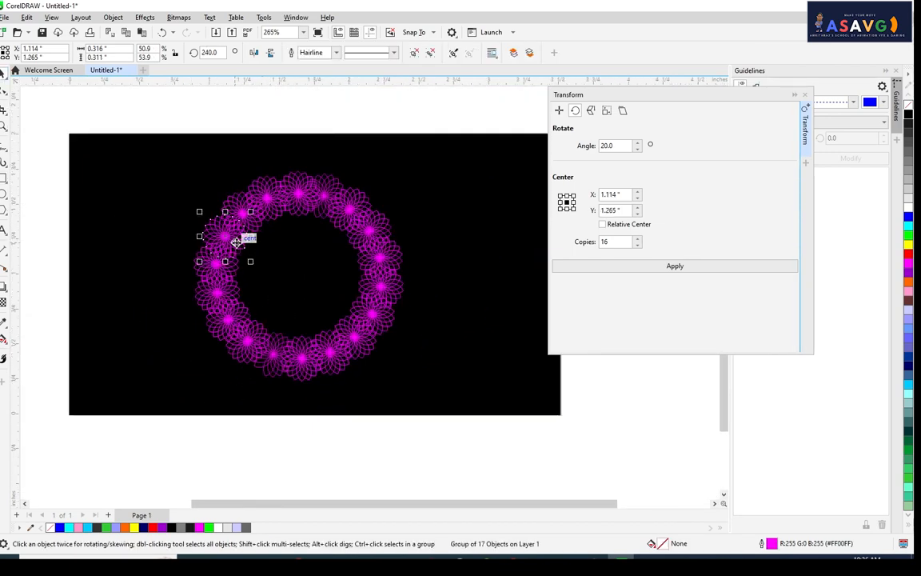
pyautogui.press('Delete')
pyautogui.moveTo(108, 139); pyautogui.dragTo(558, 412)
pyautogui.press('Delete')
pyautogui.scroll(-1, 542, 408)
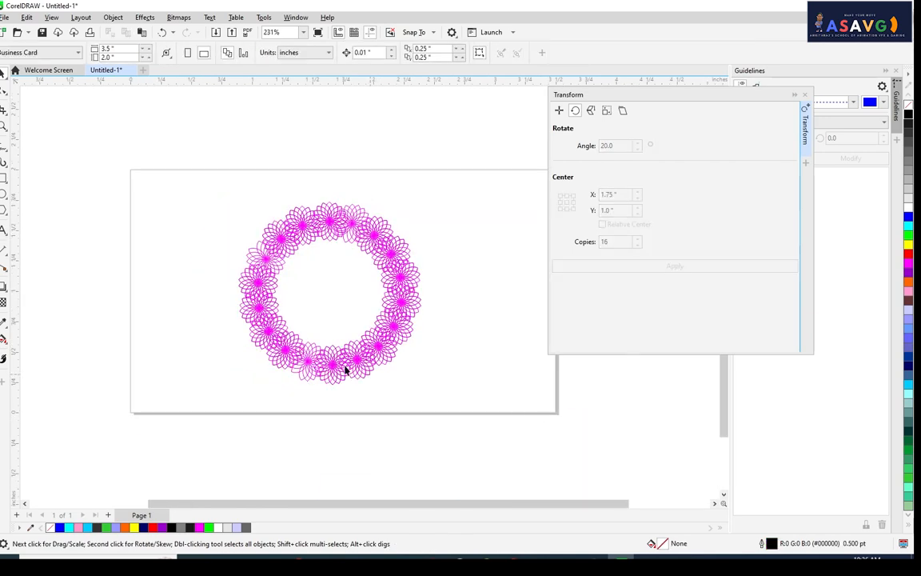
# - Delete all the remaining flowers to clear the page
pyautogui.click(335, 364)
pyautogui.press('Delete')
pyautogui.press('Delete')
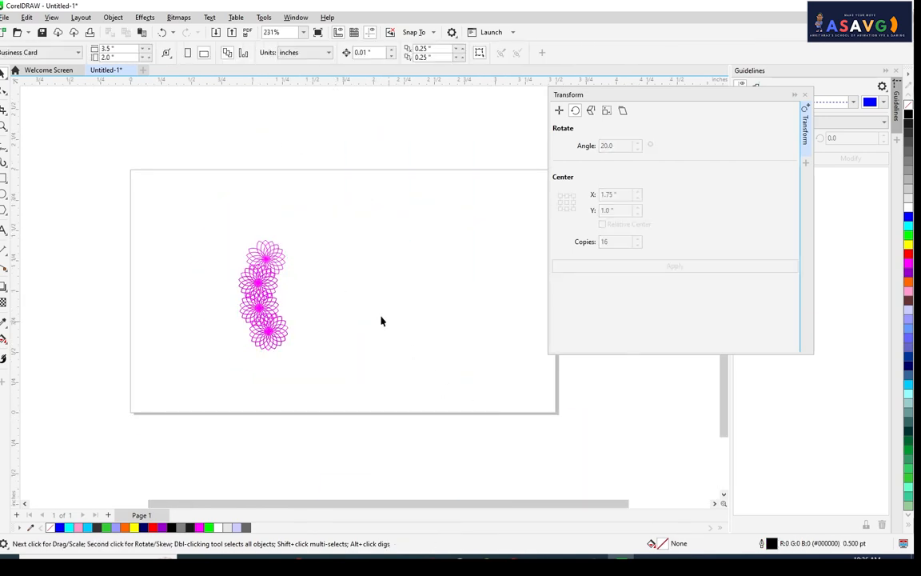
pyautogui.press('Delete')
pyautogui.moveTo(368, 400); pyautogui.dragTo(336, 396)
pyautogui.press('Delete')
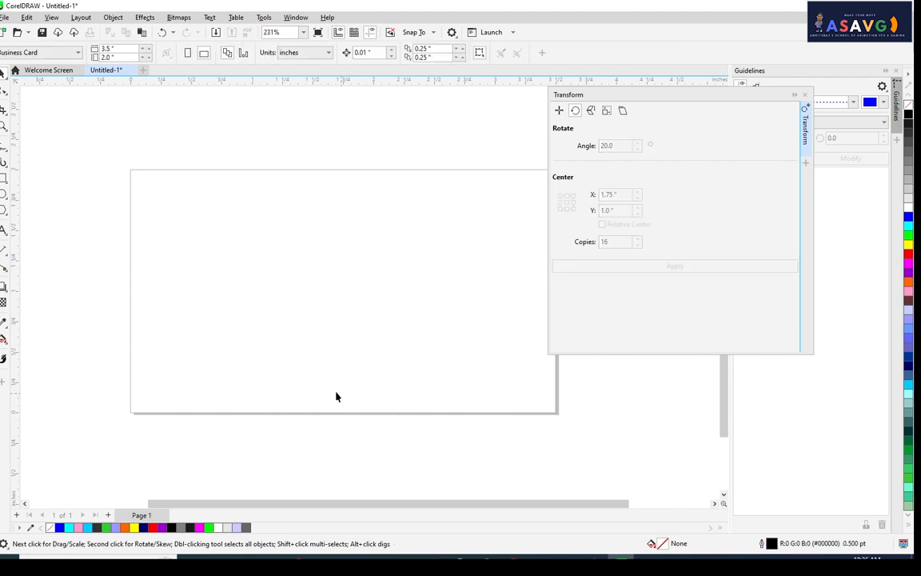
# - Draw a nearly circular ellipse about 1.21 × 1.15 inches in the upper middle of the page
pyautogui.click(4, 193)
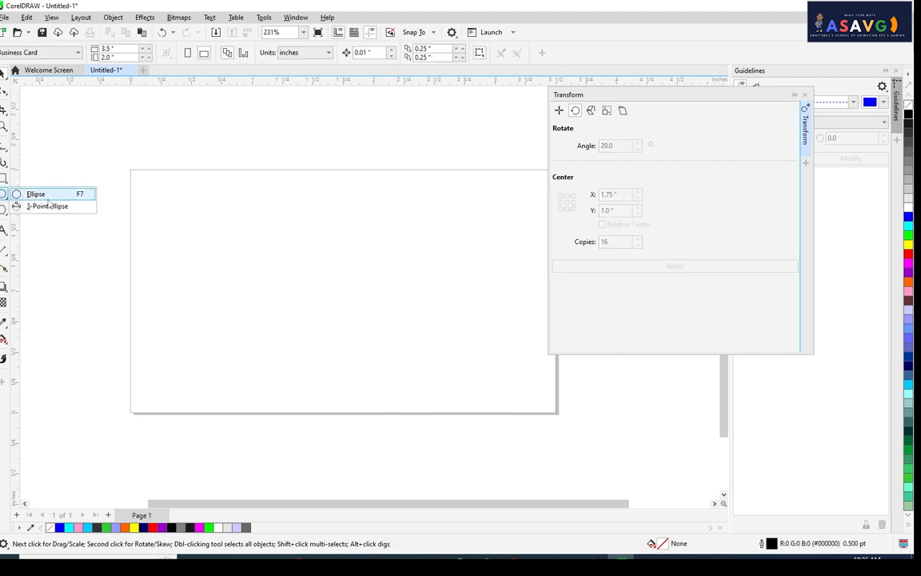
pyautogui.click(32, 193)
pyautogui.moveTo(226, 196)
pyautogui.mouseDown()
pyautogui.moveTo(262, 212)
pyautogui.moveTo(370, 335)
pyautogui.moveTo(376, 328)
pyautogui.moveTo(371, 338)
pyautogui.mouseUp()
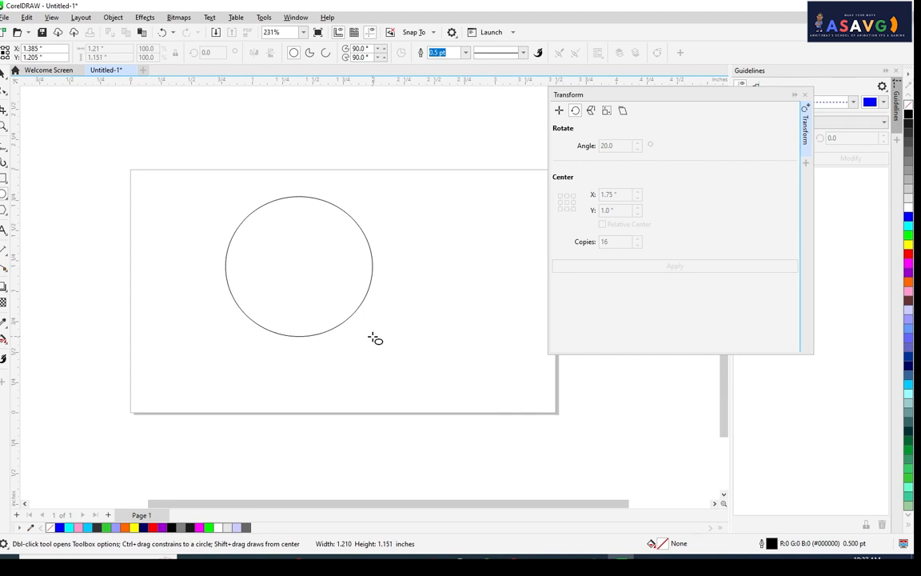
pyautogui.moveTo(372, 336); pyautogui.dragTo(372, 337)
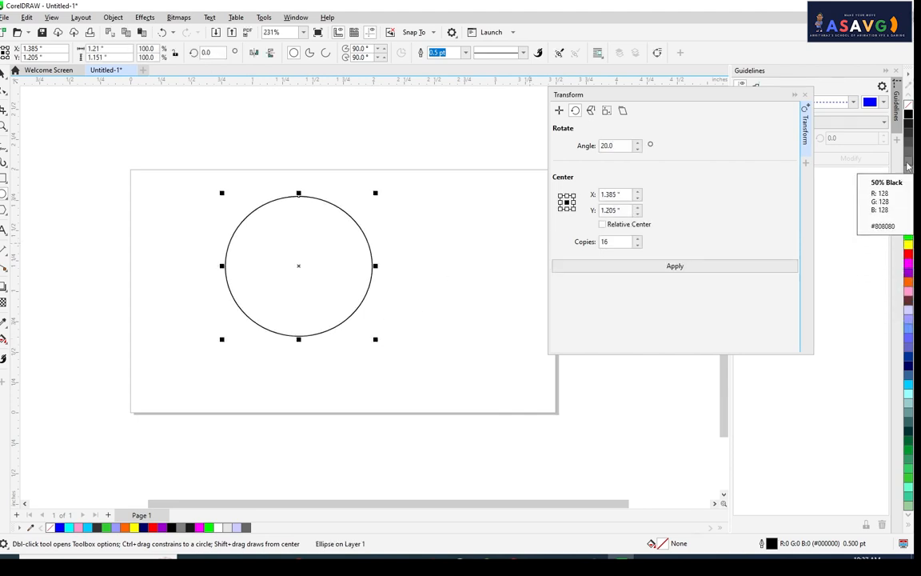
# - Try orange, magenta and green outlines on the circle, and settle on red (#FF0000)
pyautogui.rightClick(908, 283)
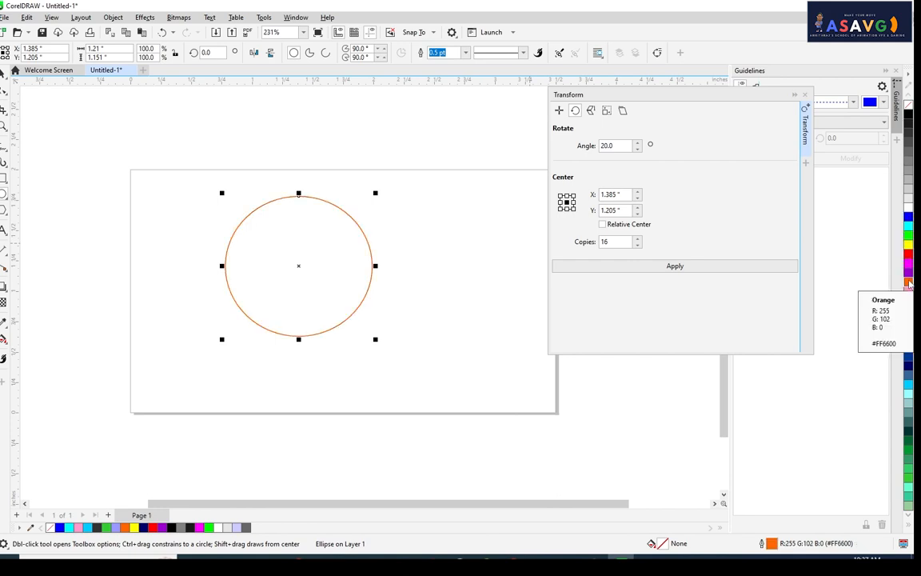
pyautogui.rightClick(909, 261)
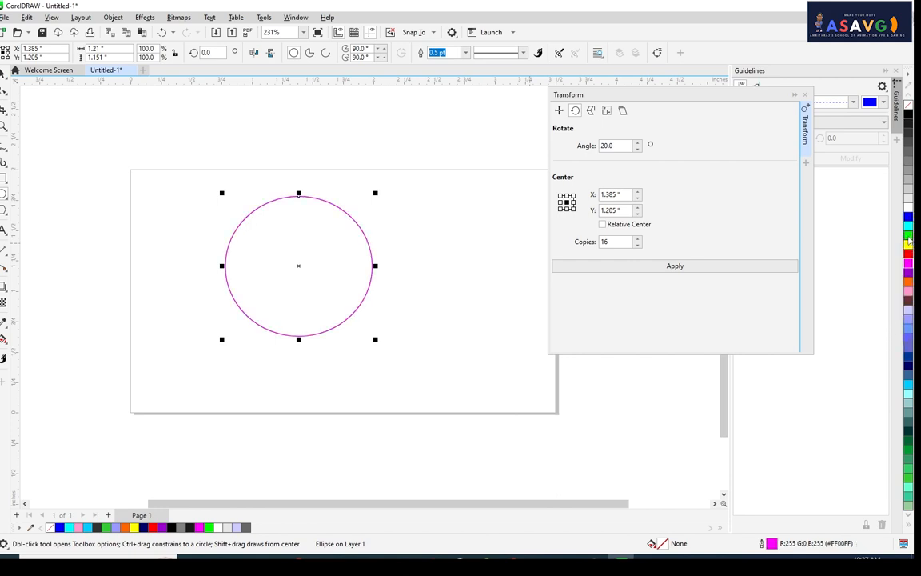
pyautogui.rightClick(909, 235)
pyautogui.rightClick(909, 253)
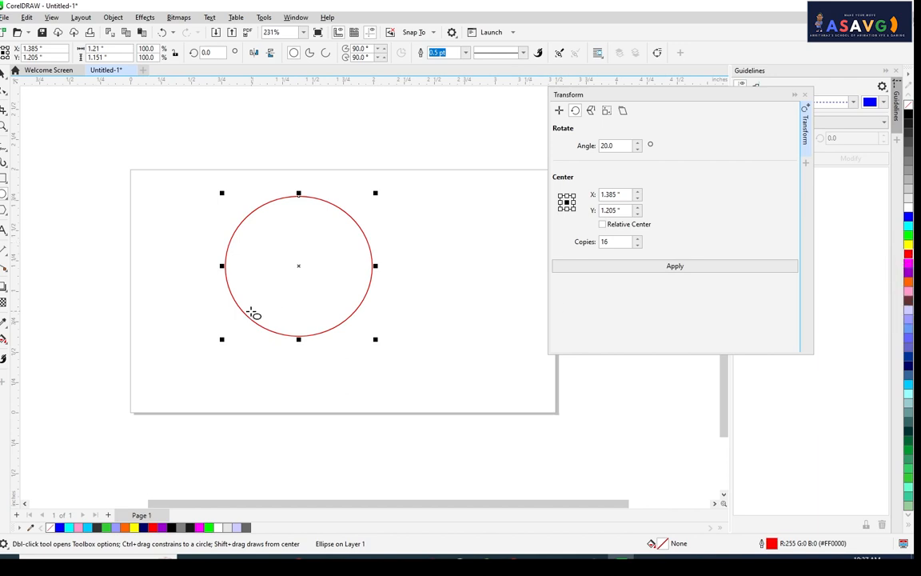
pyautogui.moveTo(252, 313); pyautogui.dragTo(245, 305)
pyautogui.click(3, 74)
pyautogui.click(355, 328)
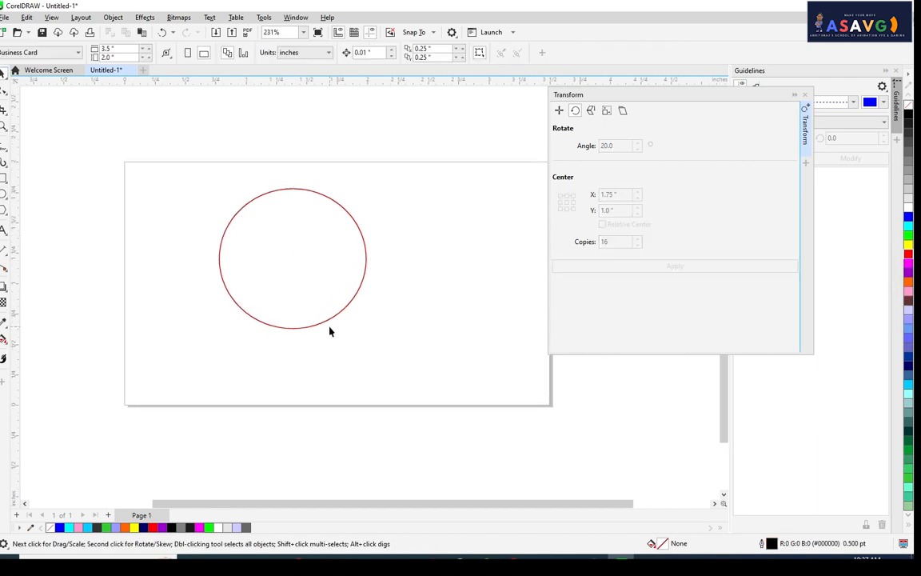
pyautogui.click(323, 319)
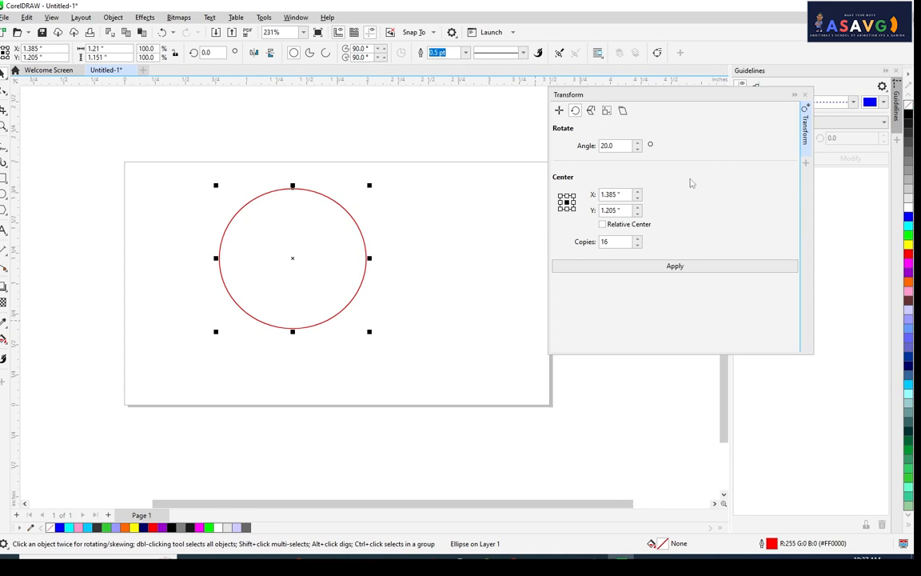
# - Draw a rectangle about 0.94 × 0.99 inches beside the circle, fill it with blue and remove the fill again
pyautogui.click(5, 177)
pyautogui.click(47, 171)
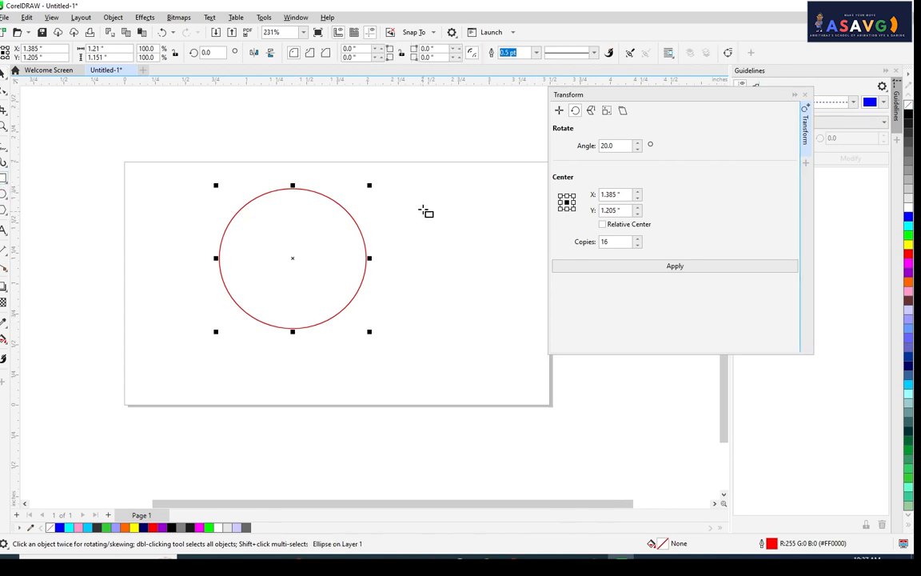
pyautogui.moveTo(433, 190); pyautogui.dragTo(550, 313)
pyautogui.click(908, 217)
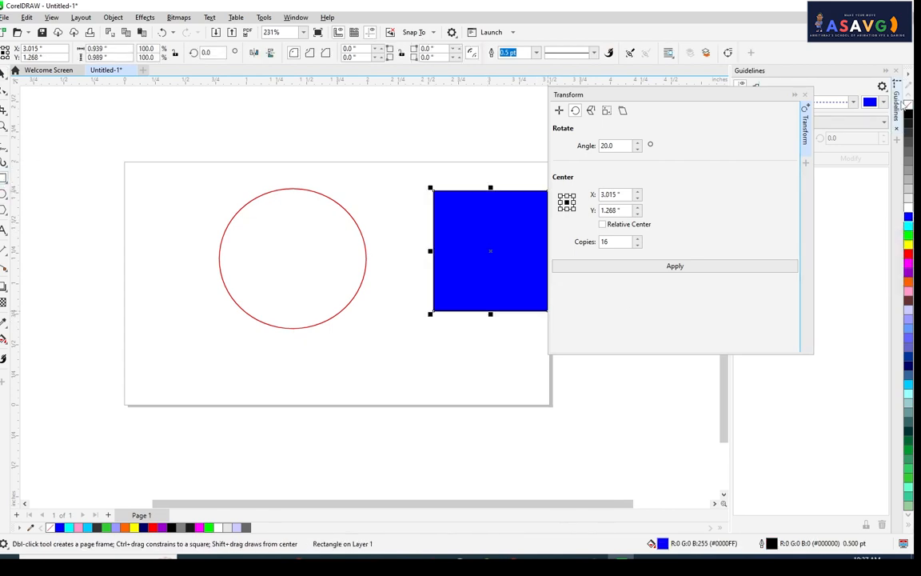
pyautogui.click(909, 107)
pyautogui.moveTo(410, 356); pyautogui.dragTo(275, 348)
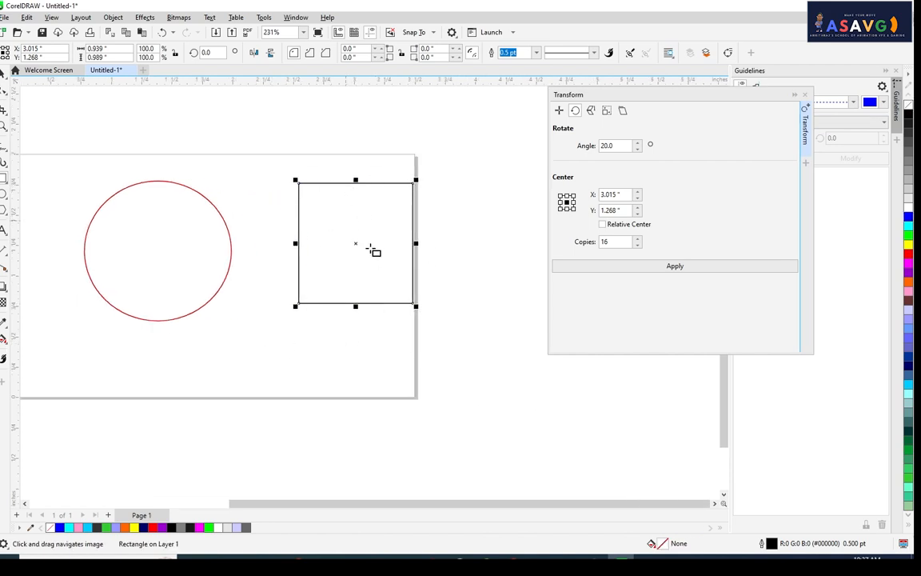
# - Remove the rectangle's outline, try an orange fill, then give it a light blue fill (#9999FF) and a dark grey outline (#333333)
pyautogui.rightClick(909, 109)
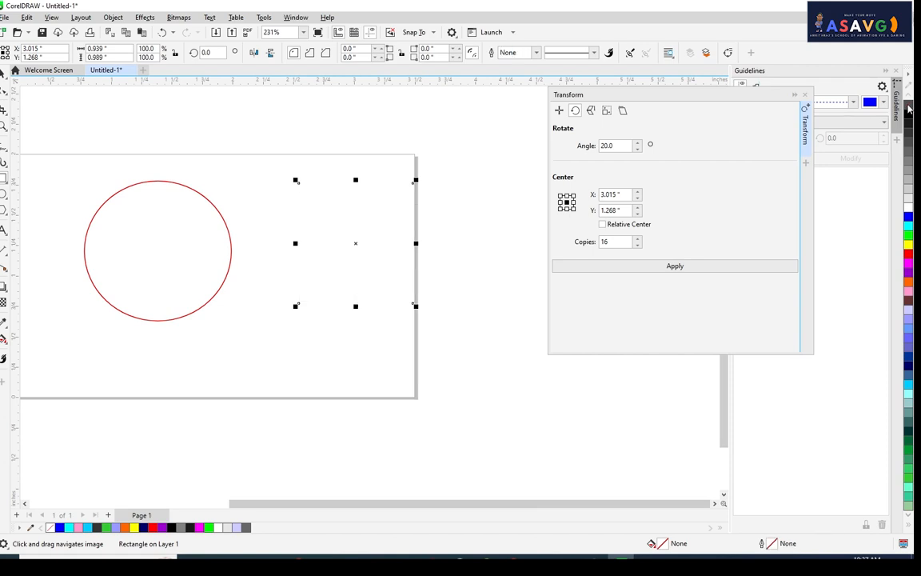
pyautogui.click(907, 293)
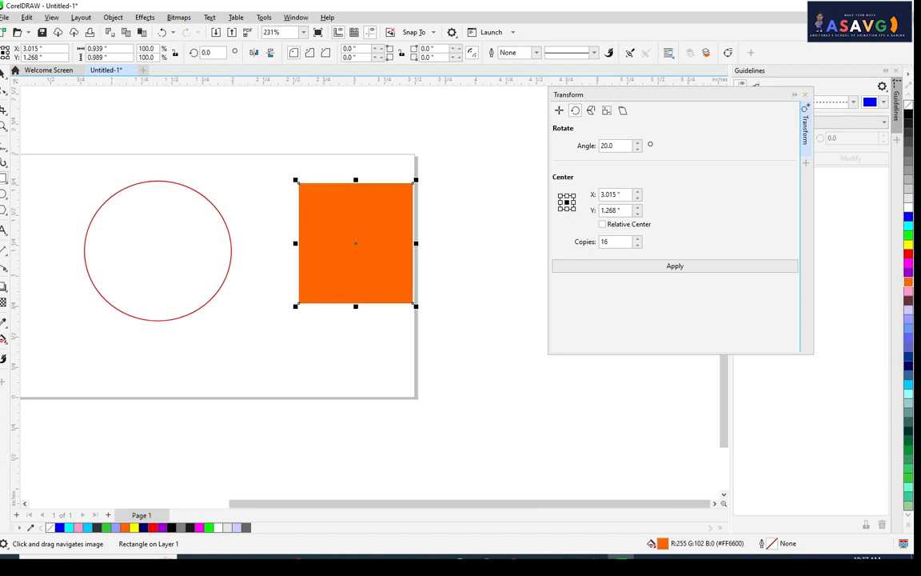
pyautogui.click(909, 110)
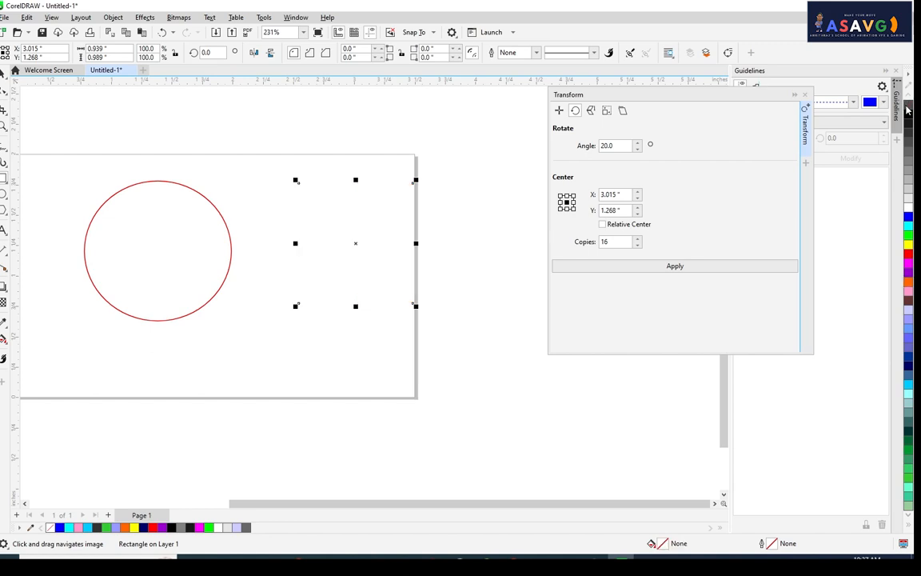
pyautogui.click(909, 327)
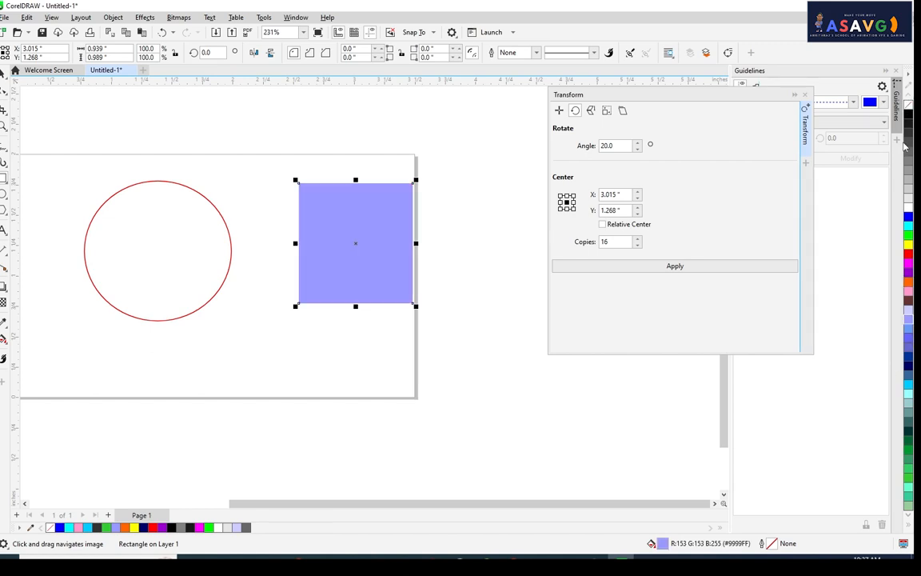
pyautogui.rightClick(909, 140)
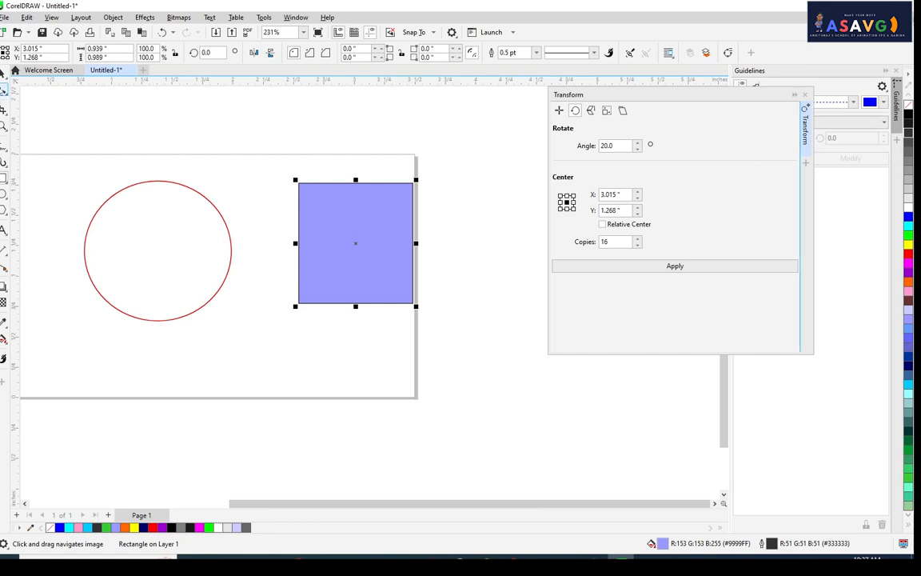
# - Delete the light blue rectangle beside the red circle
pyautogui.click(4, 76)
pyautogui.click(360, 244)
pyautogui.press('Delete')
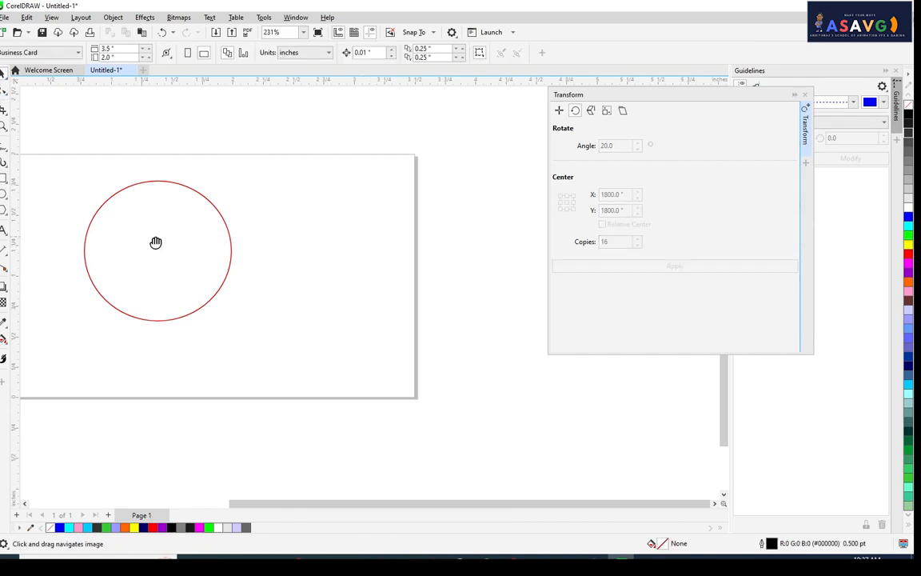
# - Move the red circle to about X 1.11, Y 1.10 inches and place a half-overlapping copy about 0.6 inches to its right
pyautogui.moveTo(156, 242); pyautogui.dragTo(305, 250)
pyautogui.press('space')
pyautogui.moveTo(289, 330); pyautogui.dragTo(259, 339)
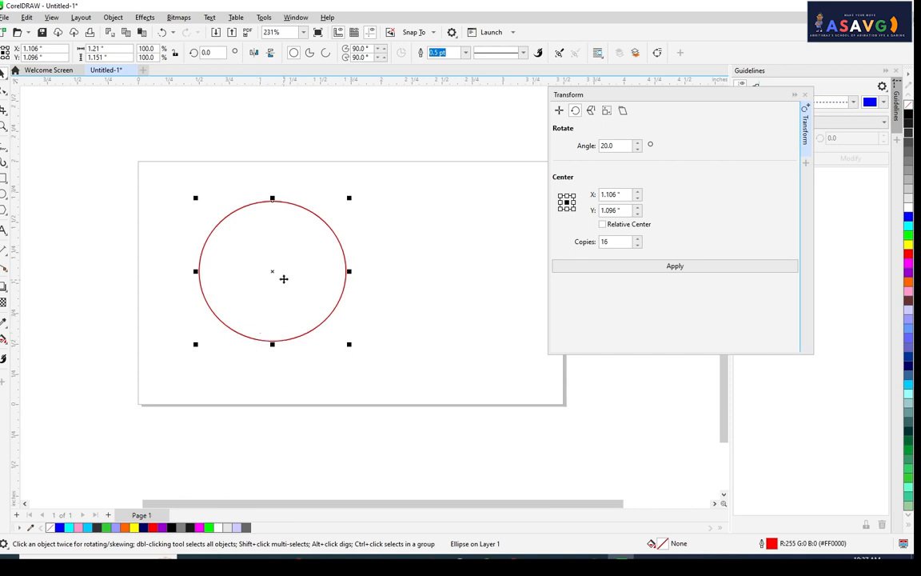
pyautogui.moveTo(284, 278); pyautogui.dragTo(347, 274)
pyautogui.click(152, 183)
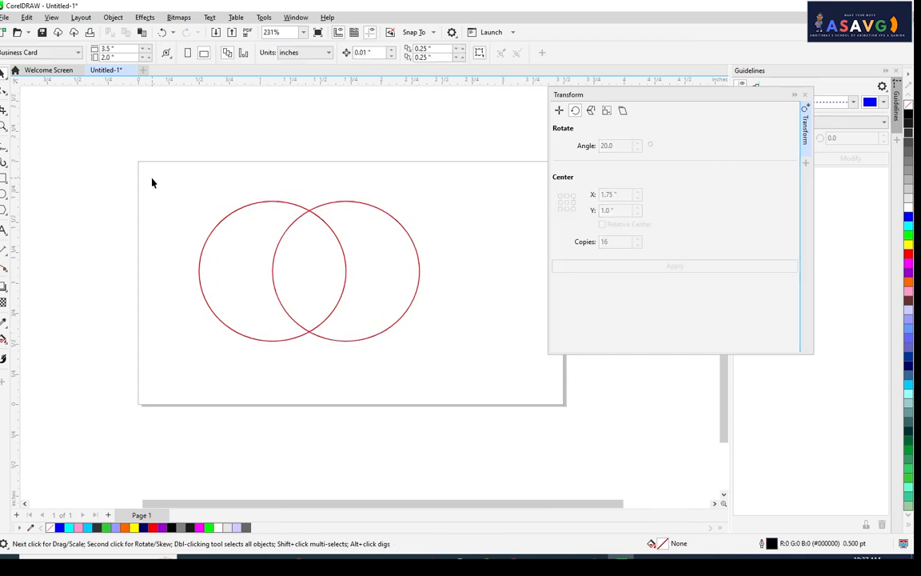
# - Intersect the two overlapping red circles and delete both circles, keeping only the leaf shape
pyautogui.moveTo(500, 381); pyautogui.dragTo(509, 408)
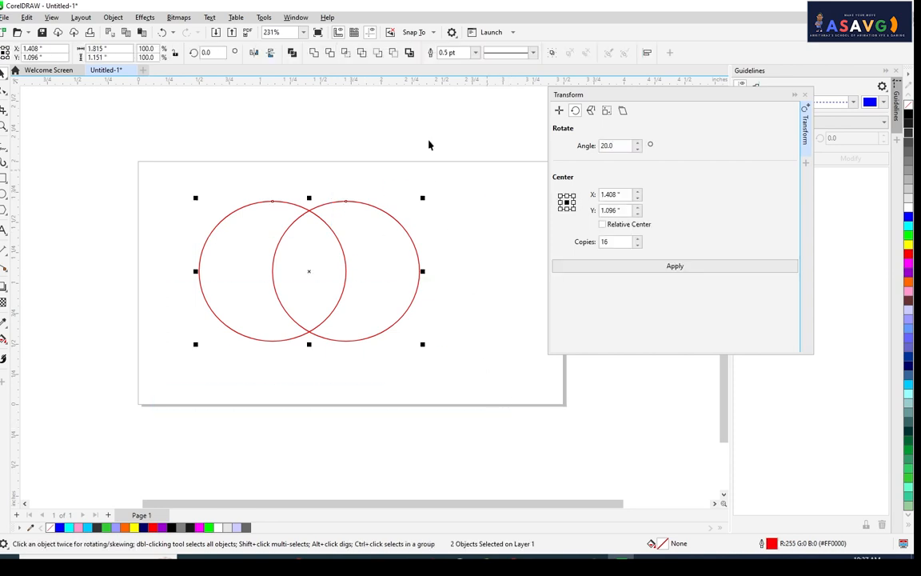
pyautogui.click(345, 53)
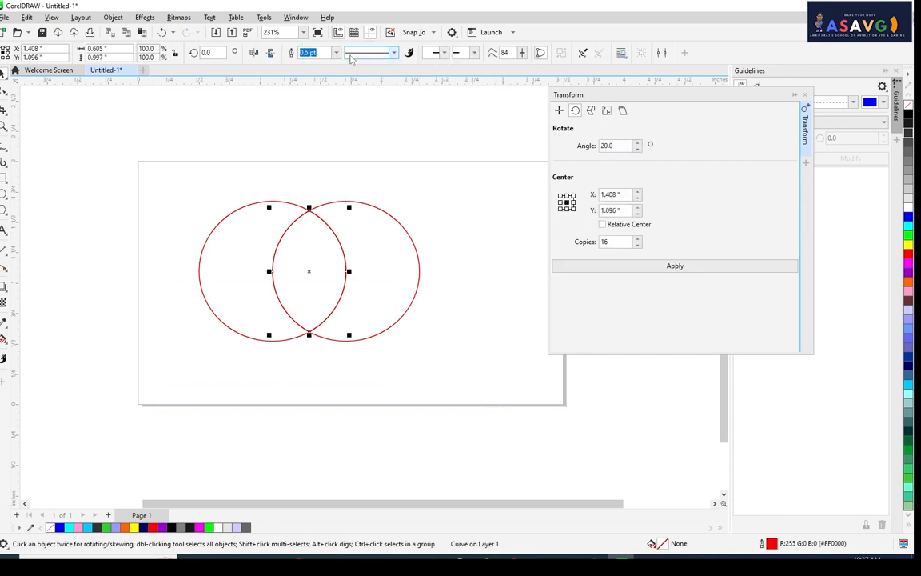
pyautogui.click(464, 196)
pyautogui.click(401, 229)
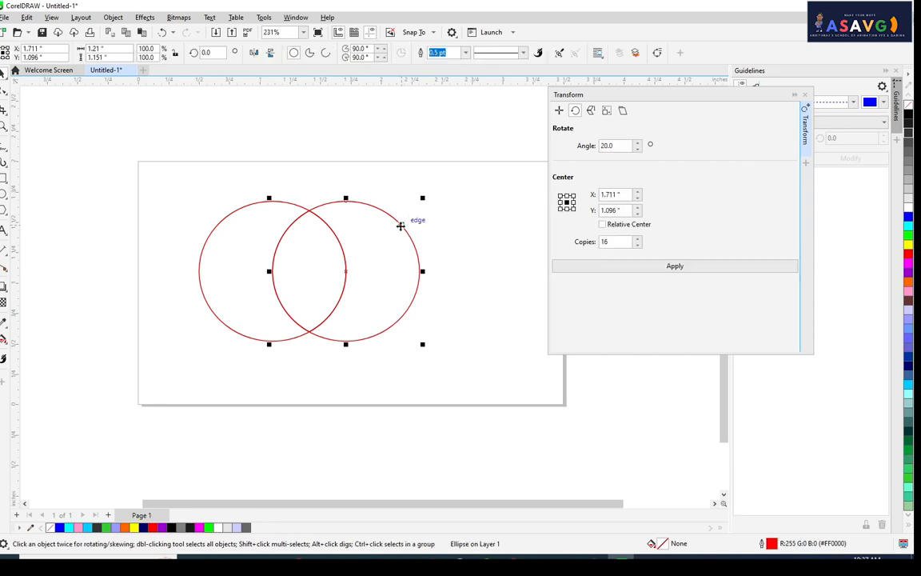
pyautogui.press('Delete')
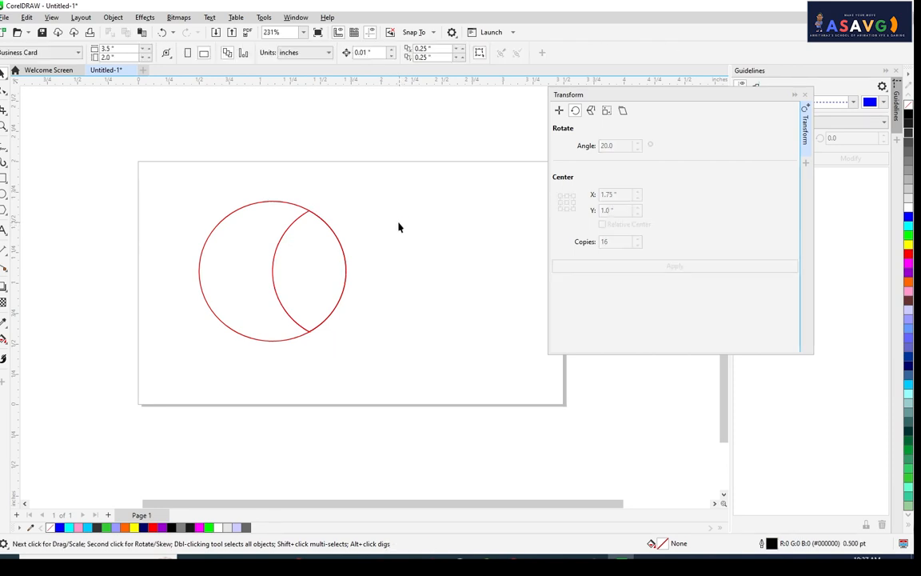
pyautogui.click(262, 205)
pyautogui.press('Delete')
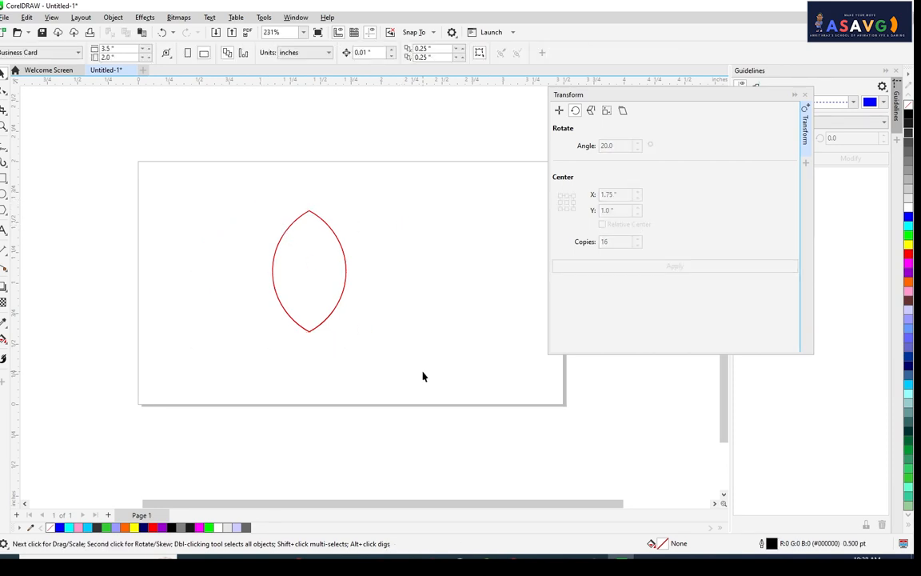
# - Scale the leaf shape down about its centre to about 0.27 × 0.43 inches
pyautogui.moveTo(283, 210); pyautogui.dragTo(434, 415)
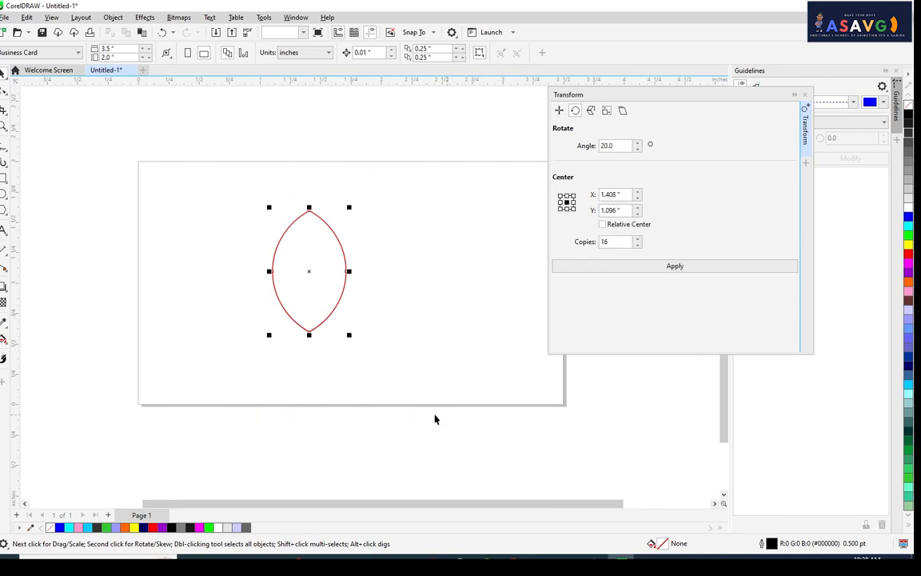
pyautogui.moveTo(352, 338); pyautogui.dragTo(323, 303)
pyautogui.hotkey('ctrl', 'z')
pyautogui.moveTo(348, 336); pyautogui.dragTo(329, 302)
pyautogui.click(292, 281)
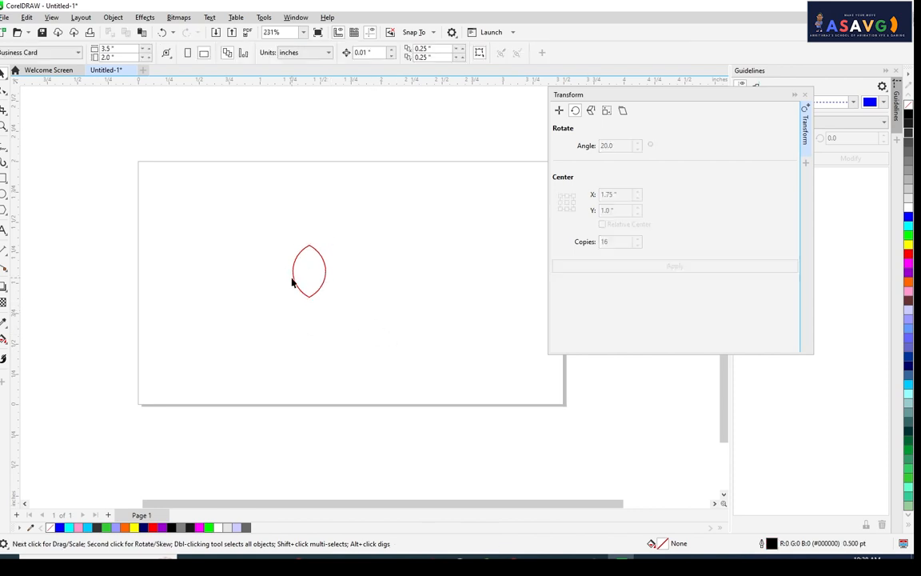
pyautogui.moveTo(378, 334); pyautogui.dragTo(379, 335)
pyautogui.scroll(3, 341, 246)
pyautogui.scroll(-2, 342, 251)
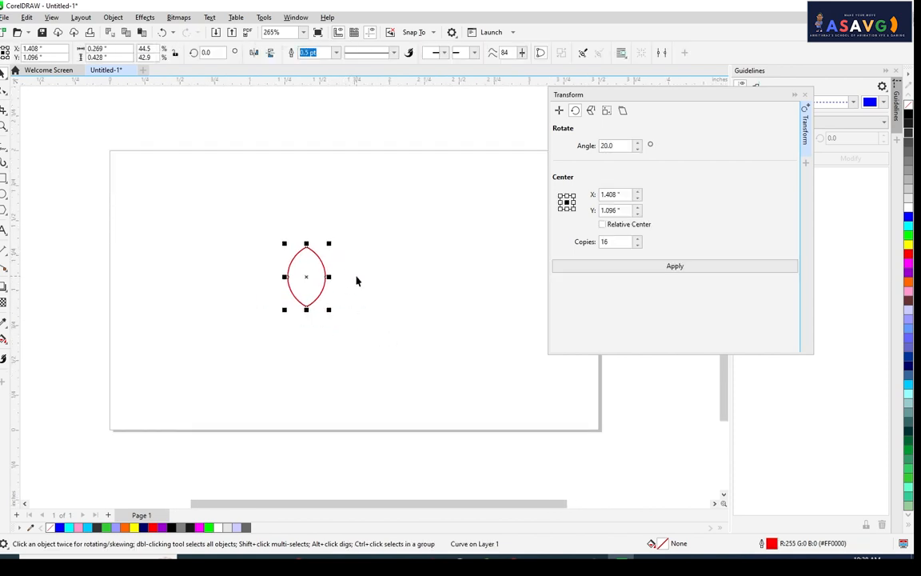
# - Move the leaf to about X 1.80, Y 1.16 inches and shrink it to about 0.21 × 0.35 inches
pyautogui.scroll(2, 356, 280)
pyautogui.scroll(-2, 360, 288)
pyautogui.moveTo(359, 292); pyautogui.dragTo(378, 271)
pyautogui.click(390, 270)
pyautogui.moveTo(303, 245); pyautogui.dragTo(353, 204)
pyautogui.moveTo(389, 279); pyautogui.dragTo(390, 284)
pyautogui.moveTo(392, 242); pyautogui.dragTo(381, 321)
pyautogui.moveTo(381, 321); pyautogui.dragTo(380, 284)
pyautogui.scroll(2, 389, 291)
pyautogui.scroll(1, 390, 291)
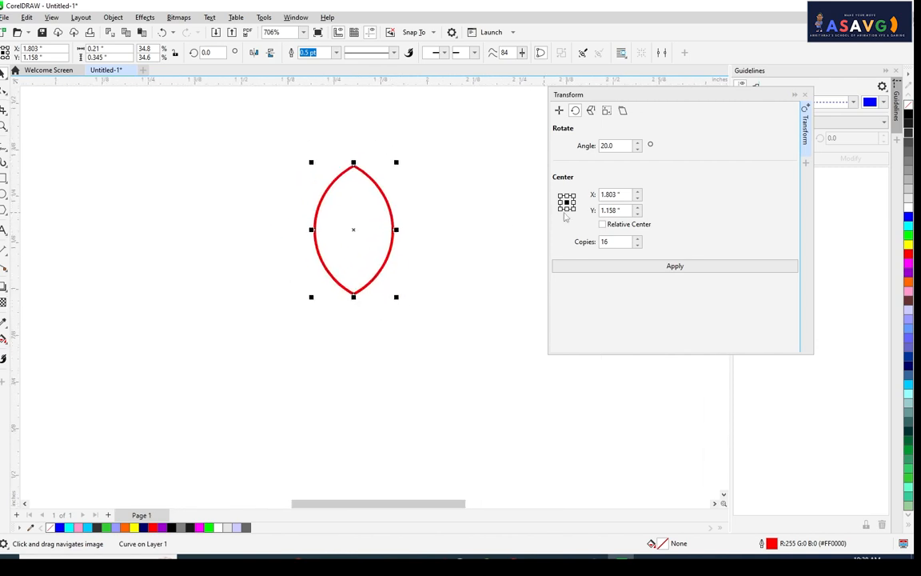
# - Try several rotation centres for the leaf, then set the centre at its bottom tip
pyautogui.click(364, 239)
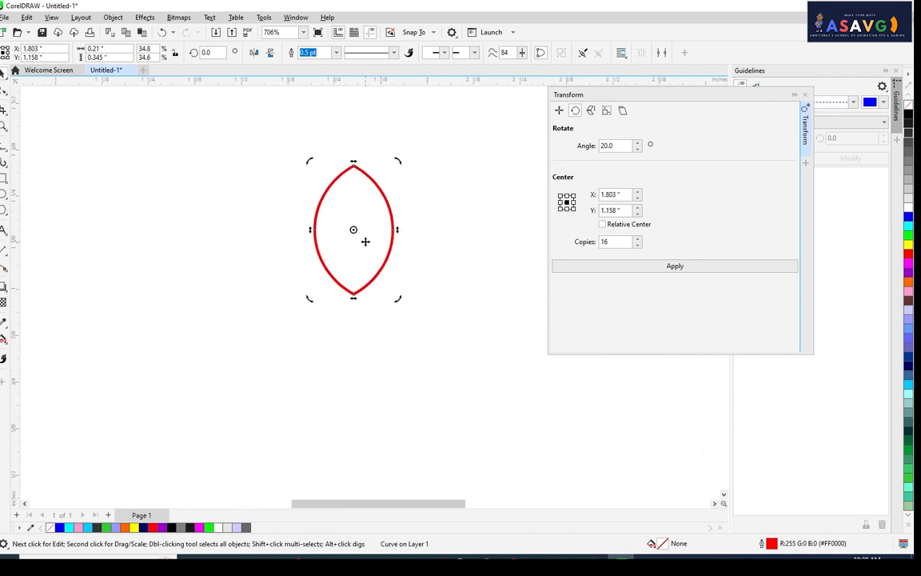
pyautogui.click(566, 209)
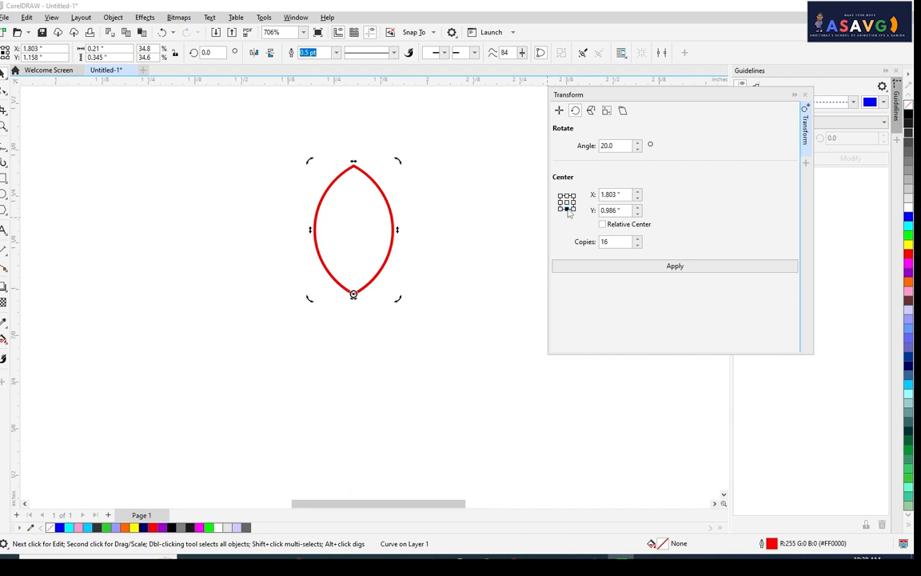
pyautogui.click(561, 196)
pyautogui.moveTo(314, 165); pyautogui.dragTo(353, 164)
pyautogui.click(573, 202)
pyautogui.click(567, 201)
pyautogui.click(566, 208)
pyautogui.click(567, 202)
pyautogui.click(566, 209)
# - Test rotating the leaf about its bottom tip, first freehand and then by 20 degrees with 0 copies, undoing each rotation
pyautogui.moveTo(398, 163); pyautogui.dragTo(488, 231)
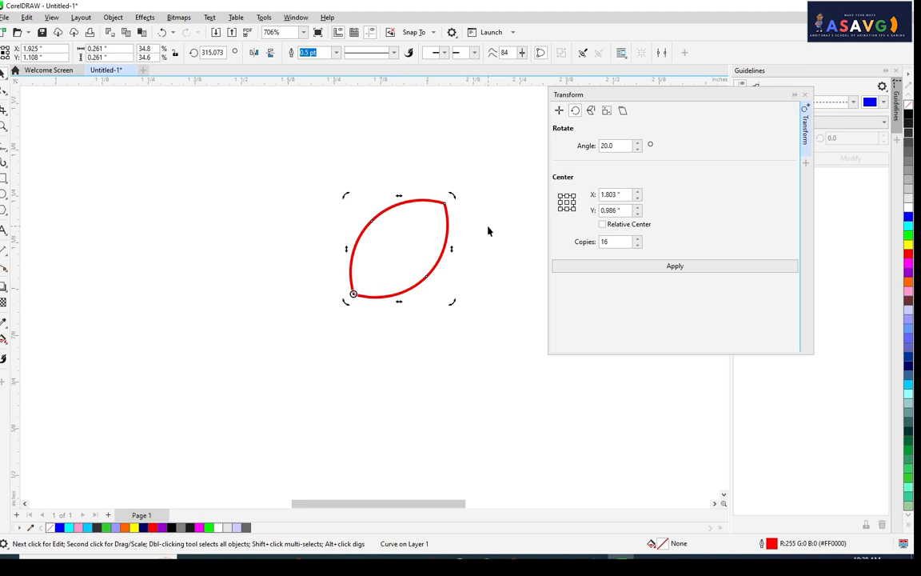
pyautogui.hotkey('ctrl', 'z')
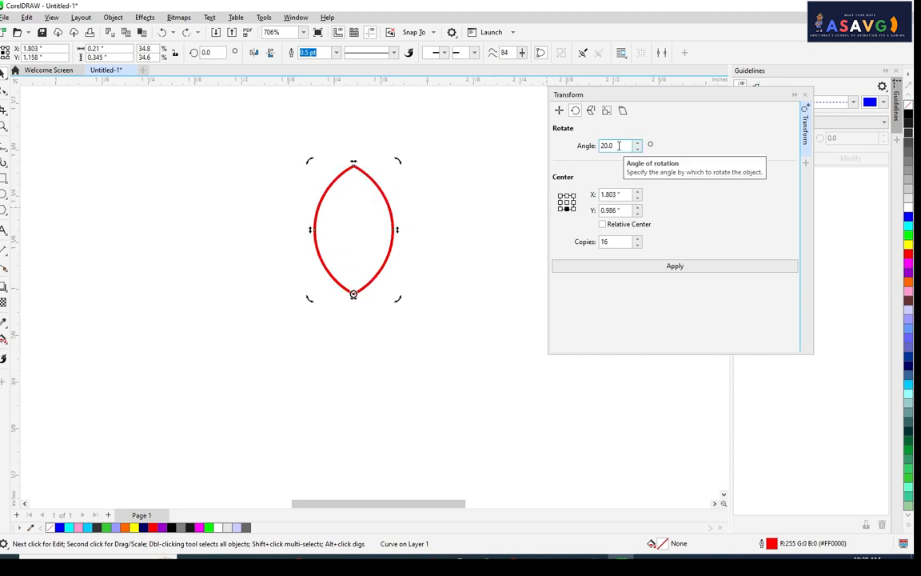
pyautogui.click(618, 145)
pyautogui.click(616, 241)
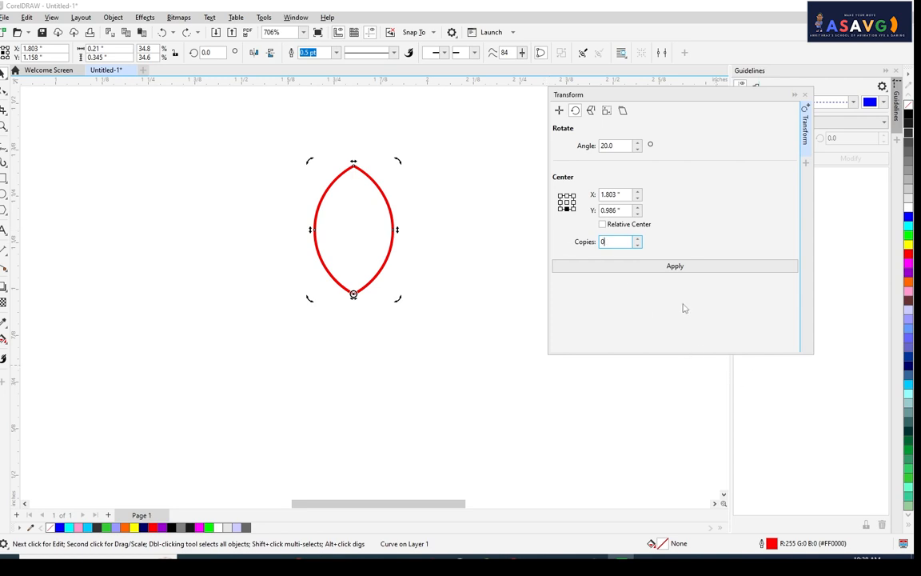
pyautogui.click(642, 267)
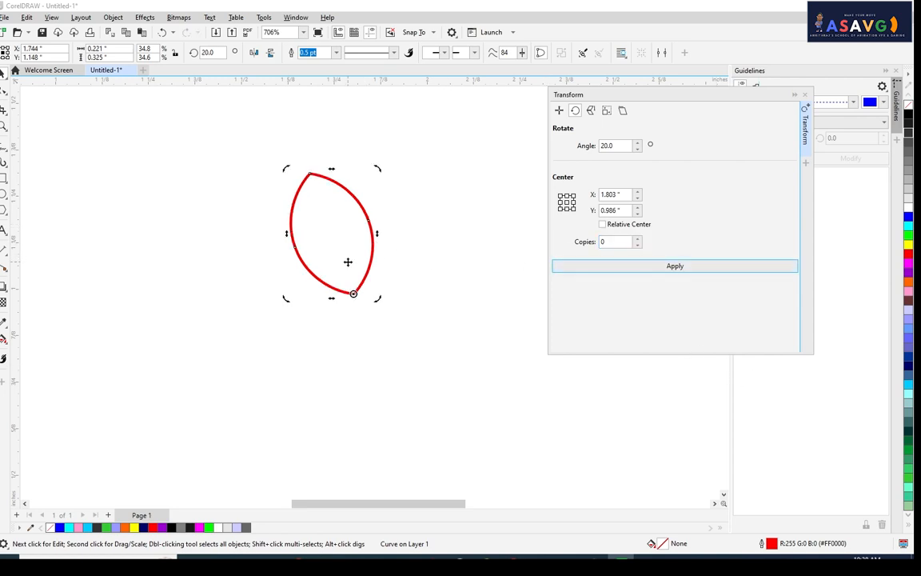
pyautogui.hotkey('ctrl', 'z')
# - Set the rotation angle to -30 degrees, test it on the leaf with 0 copies, and undo the rotation
pyautogui.click(615, 146)
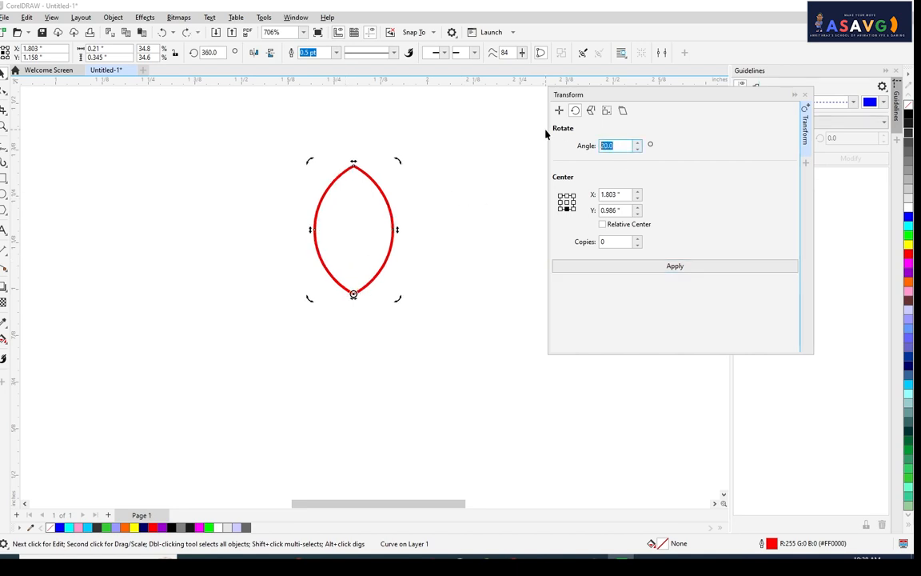
pyautogui.write('30')
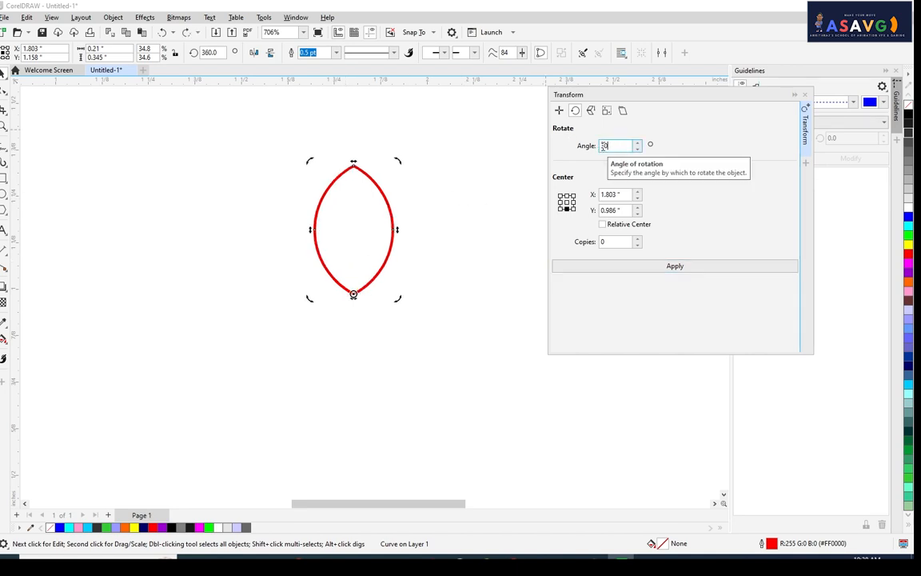
pyautogui.click(683, 267)
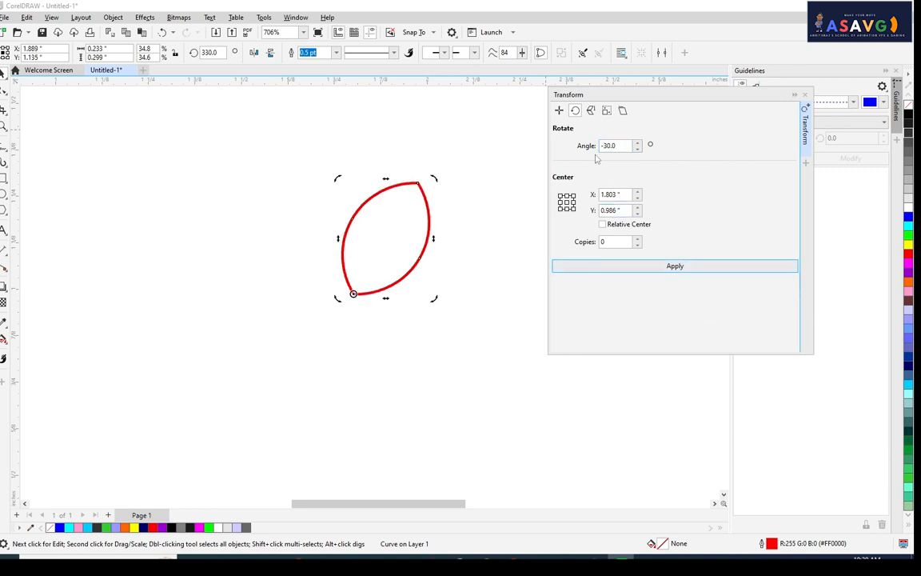
pyautogui.hotkey('ctrl', 'z')
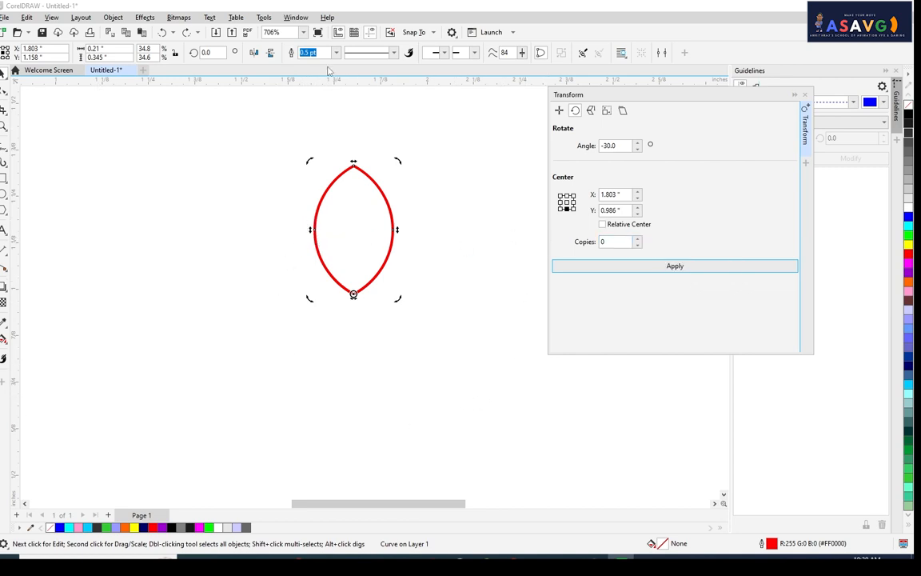
# - Rotate the leaf by -30 degrees about its bottom tip with 10 copies to form a flower, then deselect it
pyautogui.moveTo(613, 241); pyautogui.dragTo(575, 240)
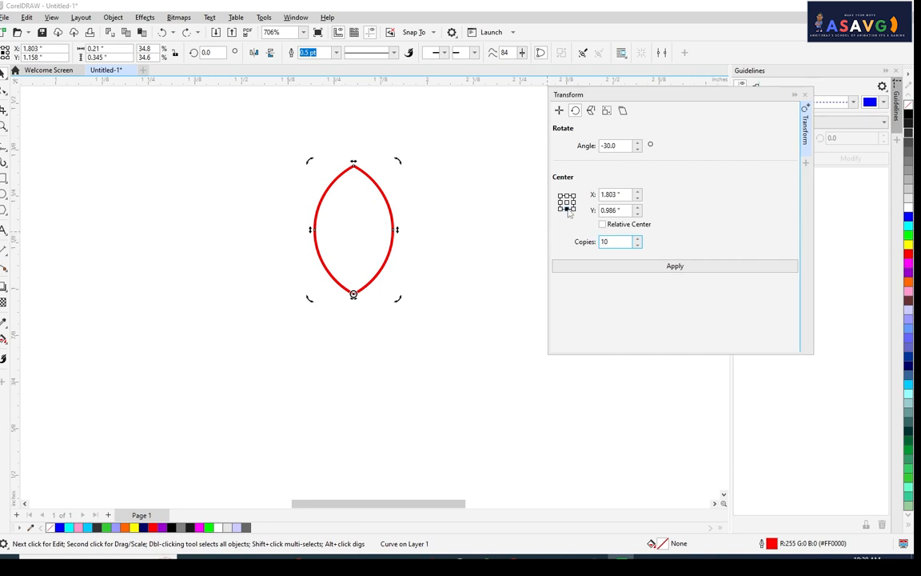
pyautogui.write('10')
pyautogui.click(681, 267)
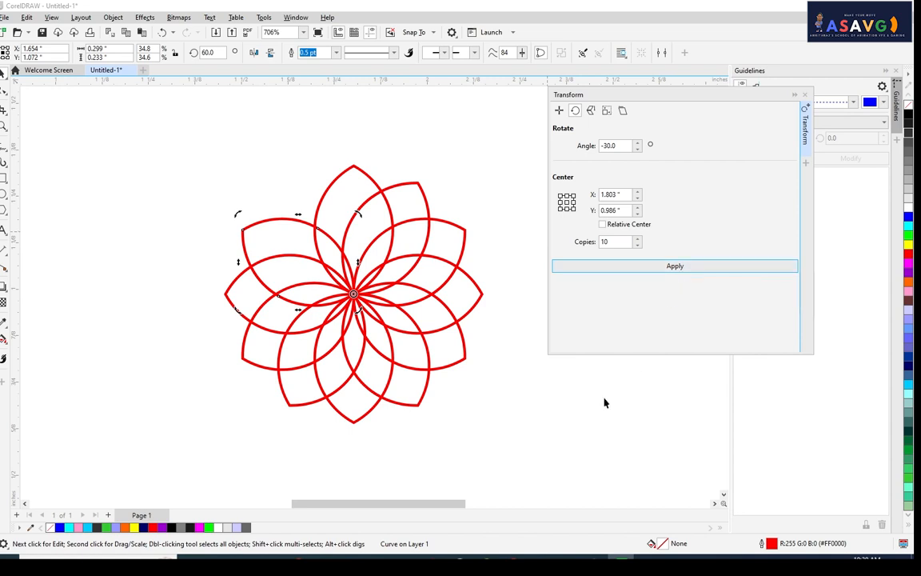
pyautogui.scroll(-1, 444, 406)
pyautogui.click(504, 456)
# - Draw a narrow upright rectangle about 0.11 × 0.61 inches beside the flower and give it a red outline
pyautogui.moveTo(499, 447); pyautogui.dragTo(480, 373)
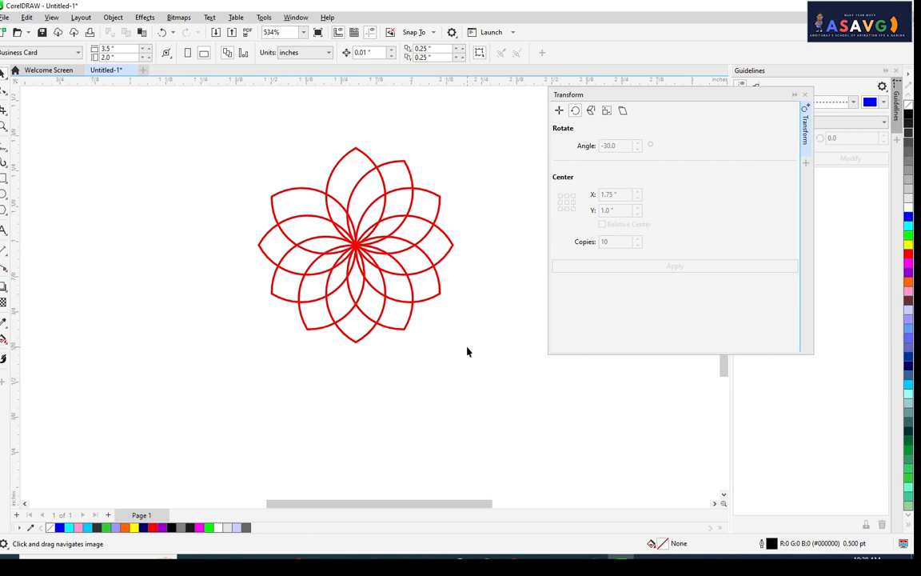
pyautogui.moveTo(234, 331); pyautogui.dragTo(134, 308)
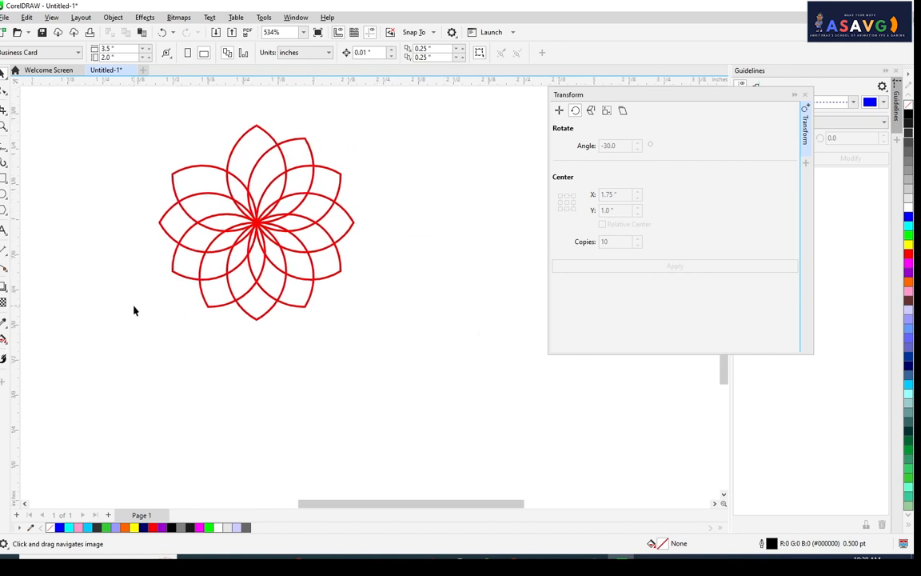
pyautogui.click(4, 178)
pyautogui.click(40, 176)
pyautogui.moveTo(404, 251); pyautogui.dragTo(315, 264)
pyautogui.moveTo(369, 173)
pyautogui.mouseDown()
pyautogui.moveTo(395, 248)
pyautogui.moveTo(401, 346)
pyautogui.mouseUp()
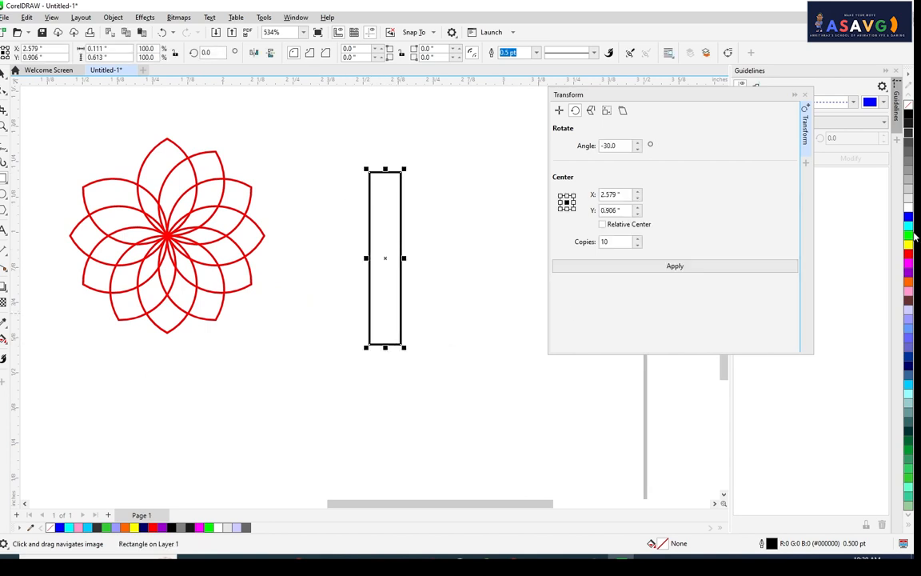
pyautogui.rightClick(910, 258)
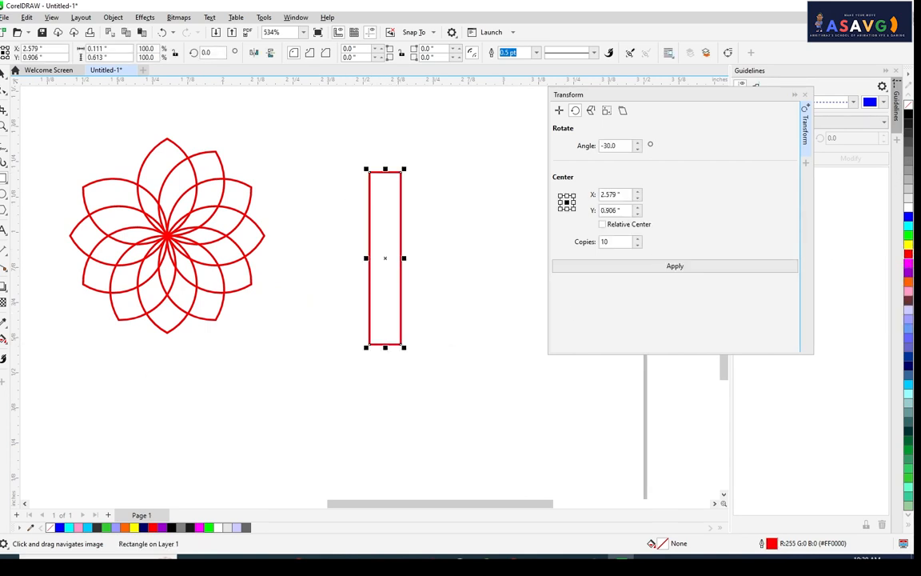
# - Resize the red rectangle into a thin strip about 0.018 × 0.48 inches and place it at about X 2.80, Y 0.97 inches
pyautogui.click(4, 72)
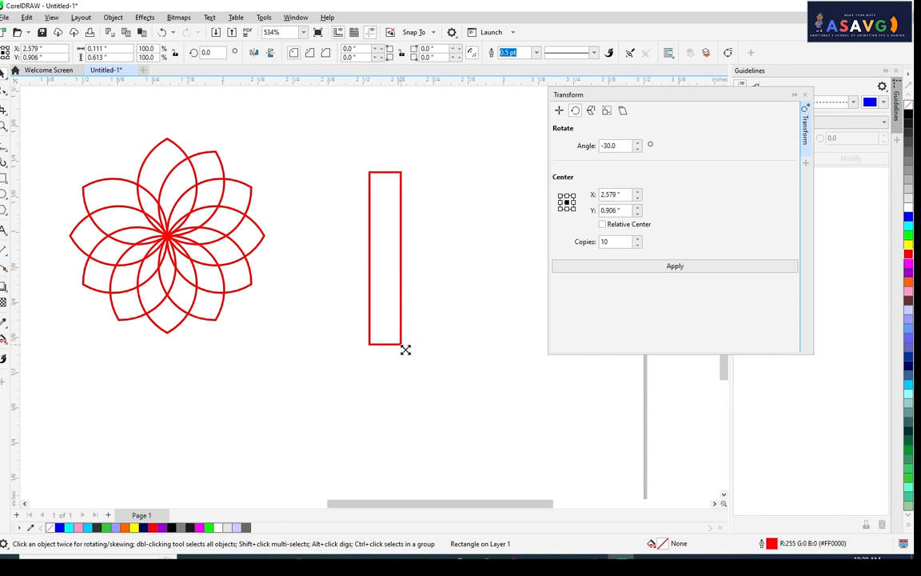
pyautogui.moveTo(403, 345); pyautogui.dragTo(382, 311)
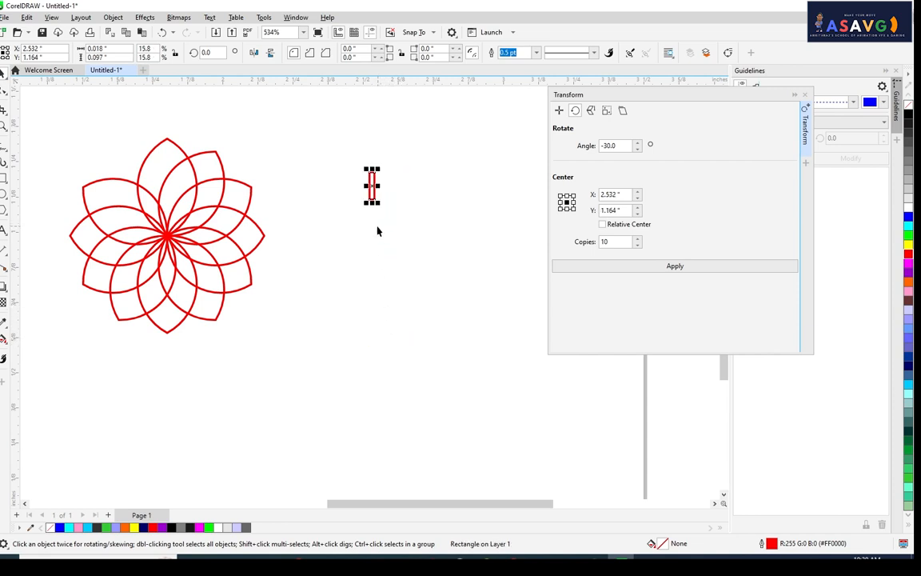
pyautogui.moveTo(373, 203); pyautogui.dragTo(449, 279)
pyautogui.click(367, 286)
pyautogui.click(369, 280)
pyautogui.scroll(-1, 472, 298)
pyautogui.moveTo(431, 315); pyautogui.dragTo(306, 293)
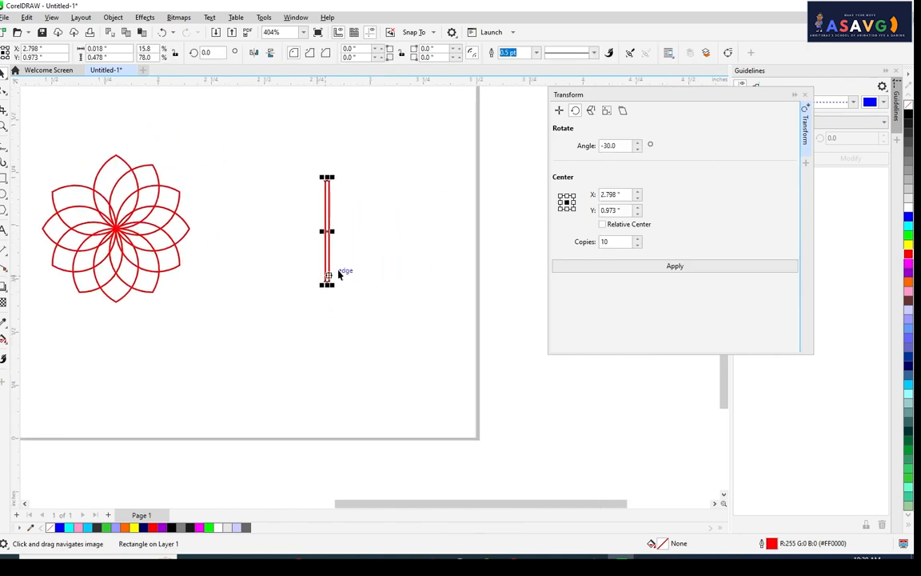
# - Set the strip's rotation centre to the midpoint of its bottom edge and check the pivot there
pyautogui.click(567, 208)
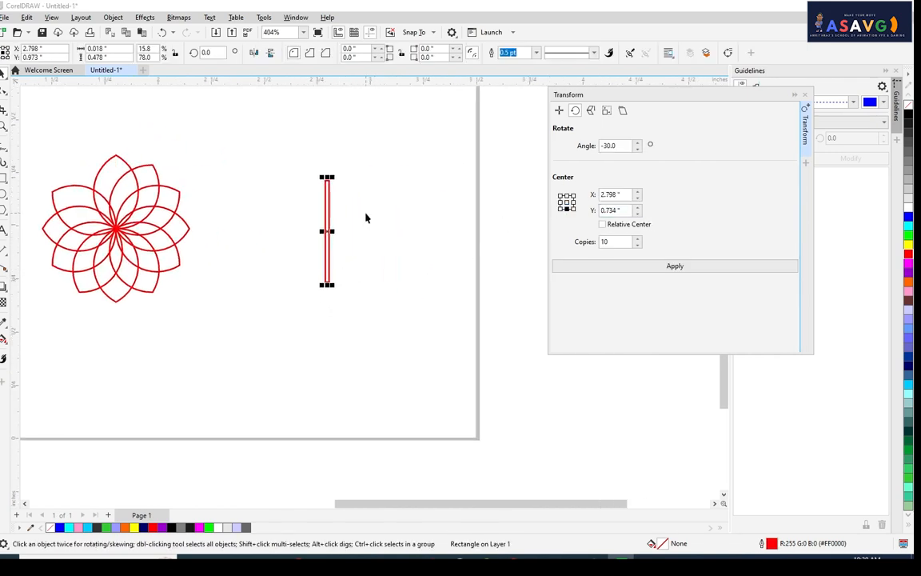
pyautogui.scroll(3, 358, 220)
pyautogui.moveTo(326, 324); pyautogui.dragTo(372, 266)
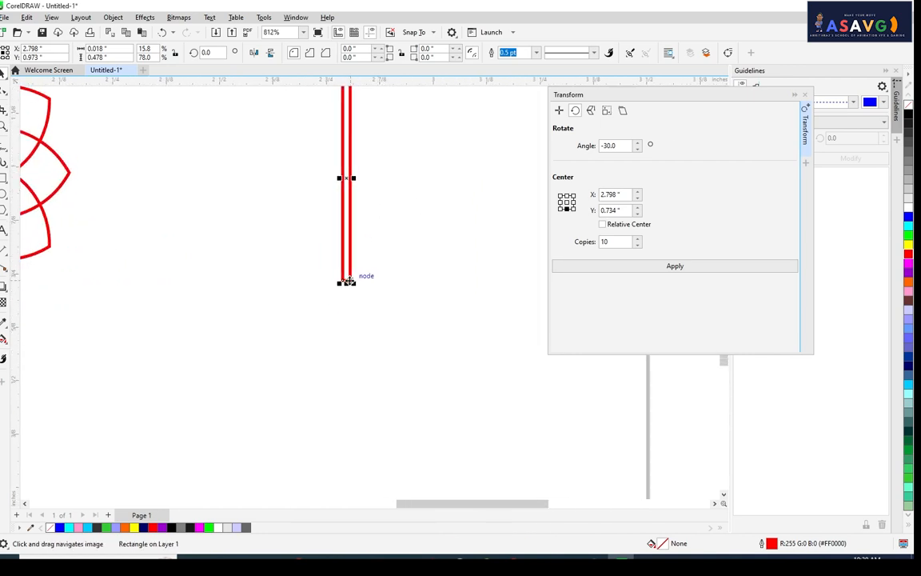
pyautogui.click(349, 281)
pyautogui.scroll(-2, 375, 271)
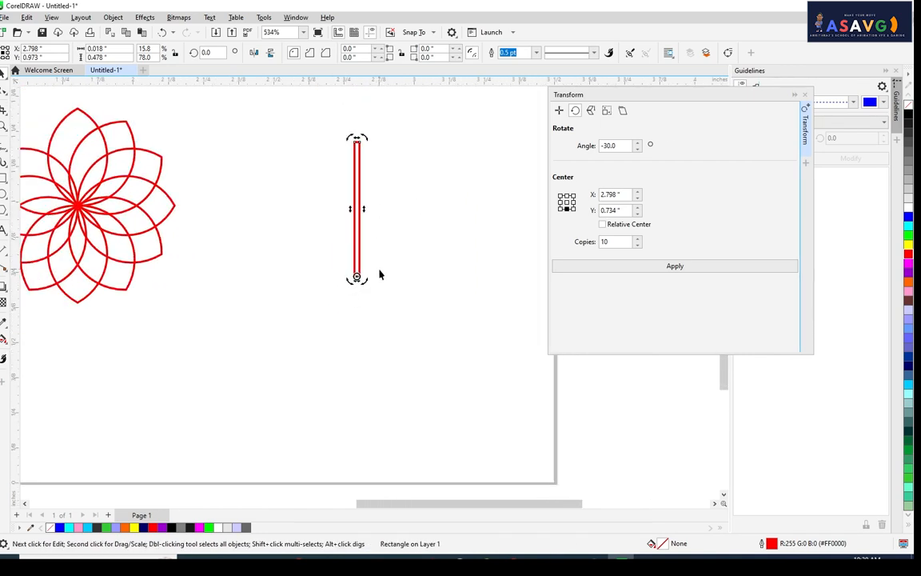
# - Test rotating the strip by -30 degrees about its bottom midpoint with 10 copies, and undo the result
pyautogui.click(657, 271)
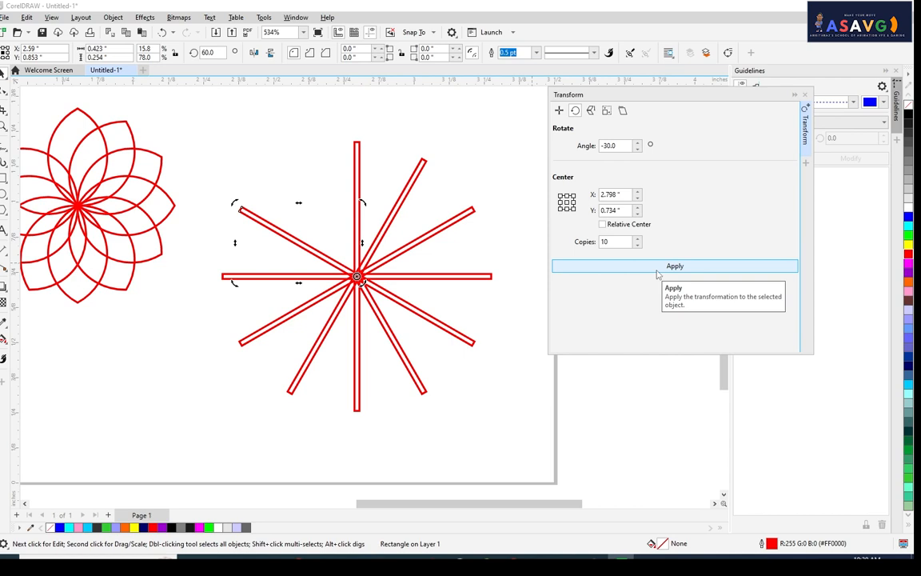
pyautogui.click(512, 429)
pyautogui.scroll(-2, 512, 429)
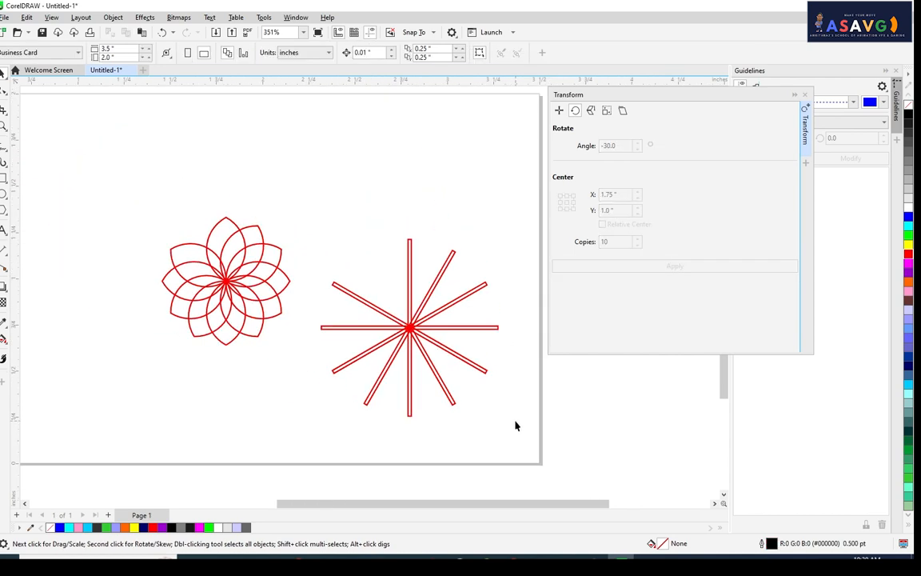
pyautogui.hotkey('ctrl', 'z')
# - Set the number of copies for the strip's rotation to 12
pyautogui.click(610, 242)
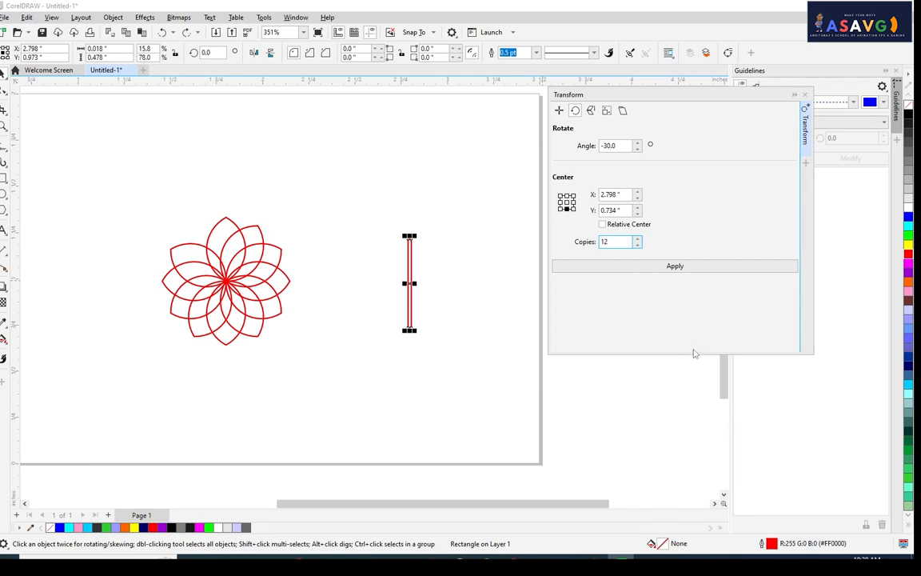
# - Rotate the narrow rectangle by -30° about its bottom centre with 12 copies to form a radial star
pyautogui.click(645, 267)
pyautogui.click(372, 148)
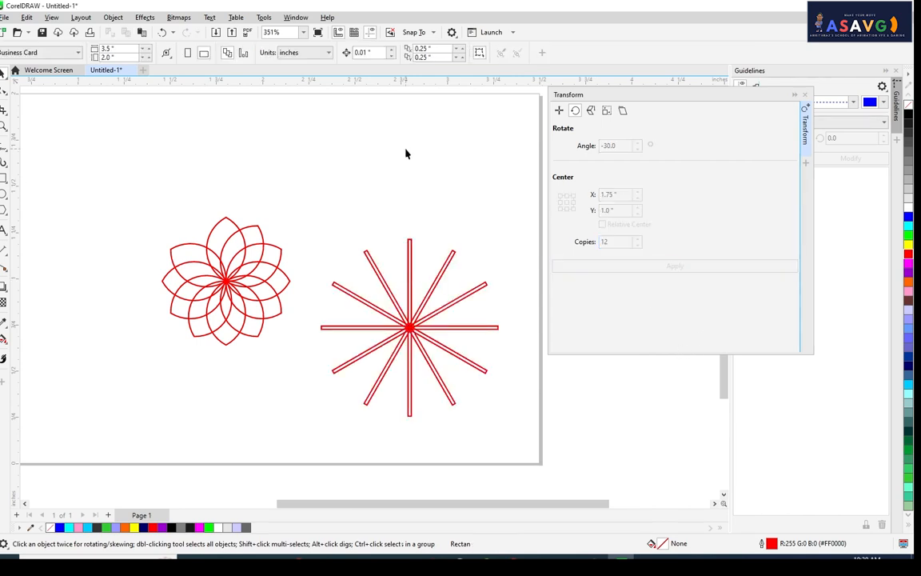
pyautogui.scroll(-1, 456, 268)
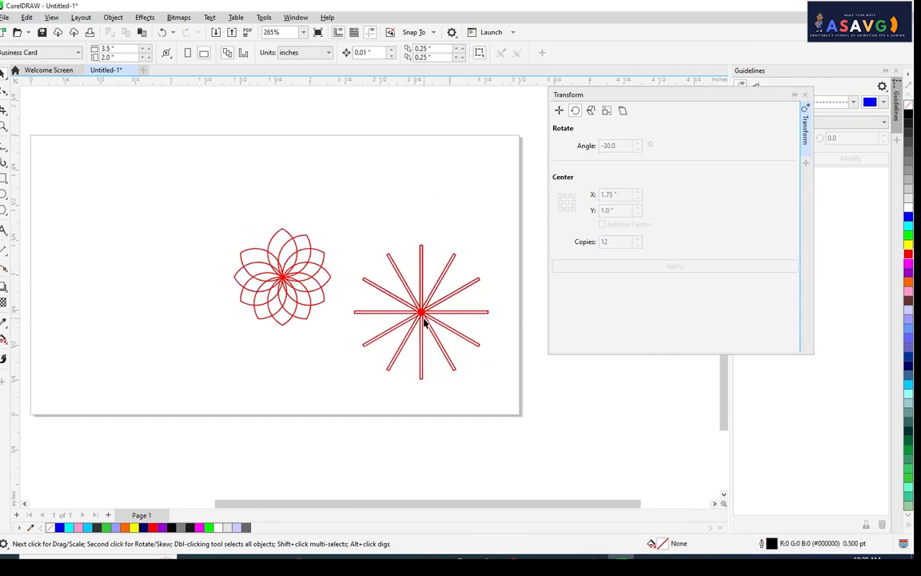
pyautogui.scroll(3, 425, 321)
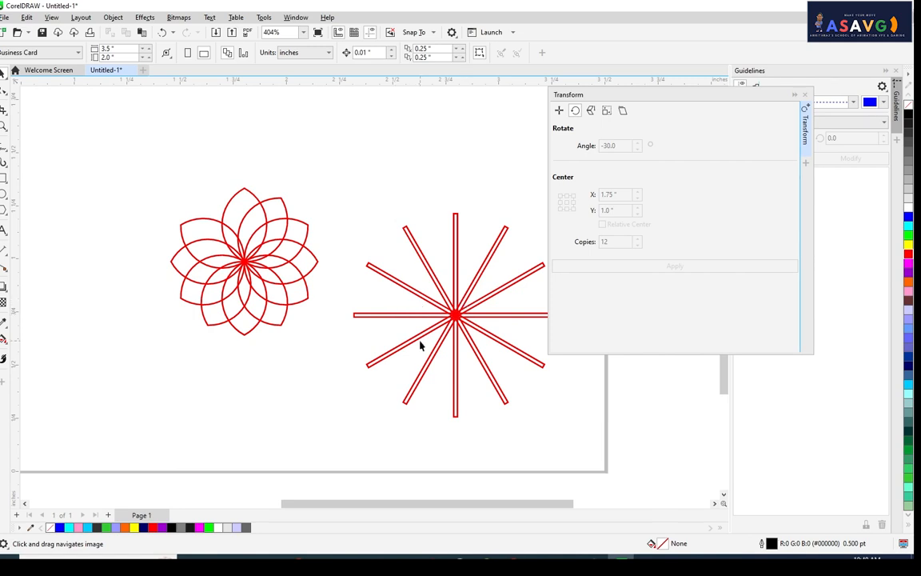
# - Try shrinking the radial star of bars and undo the change
pyautogui.scroll(-1, 420, 344)
pyautogui.moveTo(450, 300); pyautogui.dragTo(479, 366)
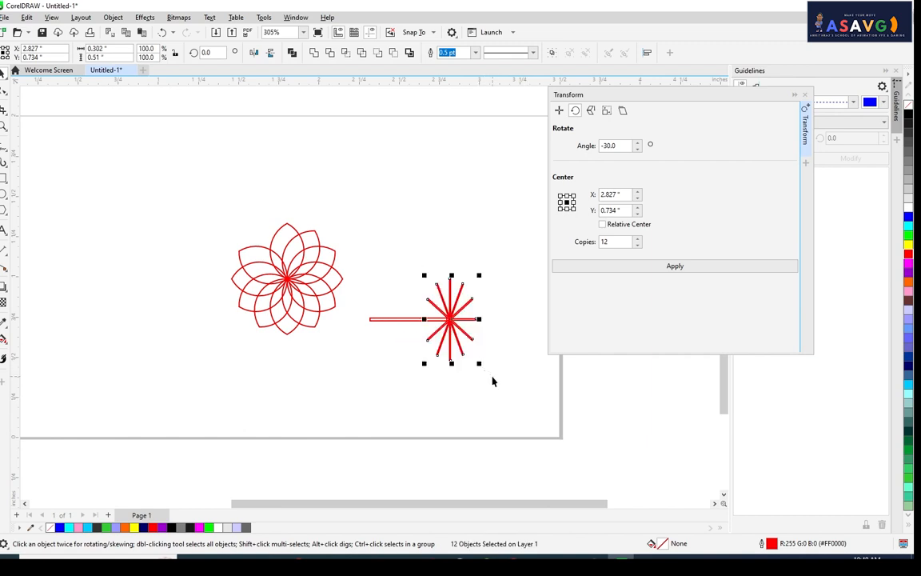
pyautogui.hotkey('ctrl', 'z')
# - Try pulling individual bars out of the radial star one after another, undoing each change
pyautogui.click(389, 214)
pyautogui.moveTo(379, 280); pyautogui.dragTo(363, 160)
pyautogui.click(389, 239)
pyautogui.hotkey('ctrl', 'z')
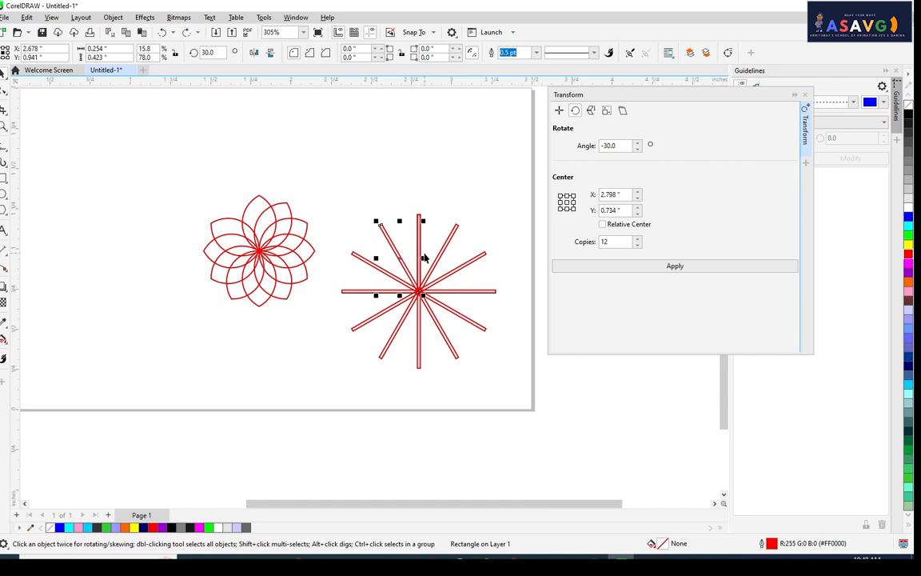
pyautogui.moveTo(420, 247); pyautogui.dragTo(420, 177)
pyautogui.hotkey('ctrl', 'z')
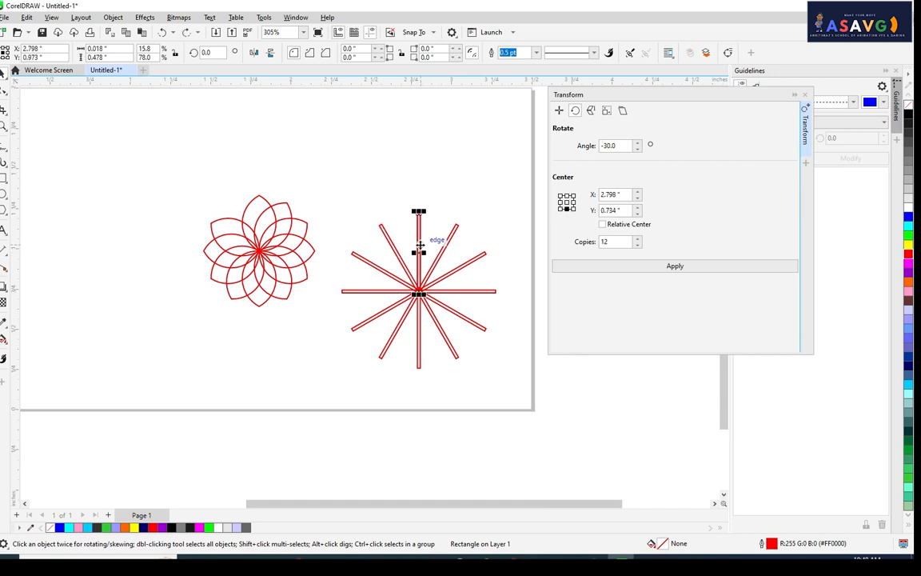
pyautogui.moveTo(420, 249); pyautogui.dragTo(448, 165)
pyautogui.press('Delete')
pyautogui.moveTo(449, 243); pyautogui.dragTo(470, 179)
pyautogui.hotkey('ctrl', 'z')
pyautogui.moveTo(418, 263); pyautogui.dragTo(411, 202)
pyautogui.hotkey('ctrl', 'z')
pyautogui.moveTo(404, 266); pyautogui.dragTo(387, 225)
pyautogui.hotkey('ctrl', 'z')
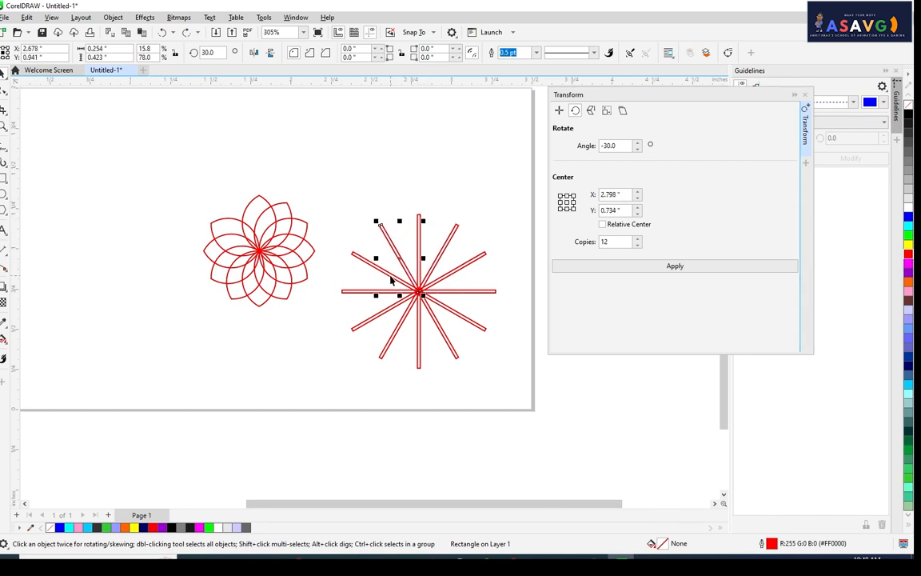
pyautogui.moveTo(390, 276); pyautogui.dragTo(358, 240)
pyautogui.hotkey('ctrl', 'z')
pyautogui.moveTo(380, 292); pyautogui.dragTo(336, 322)
pyautogui.hotkey('ctrl', 'z')
pyautogui.hotkey('ctrl', 'z')
# - Move the petal flower up and away from the radial star, and group its petals
pyautogui.scroll(-1, 414, 268)
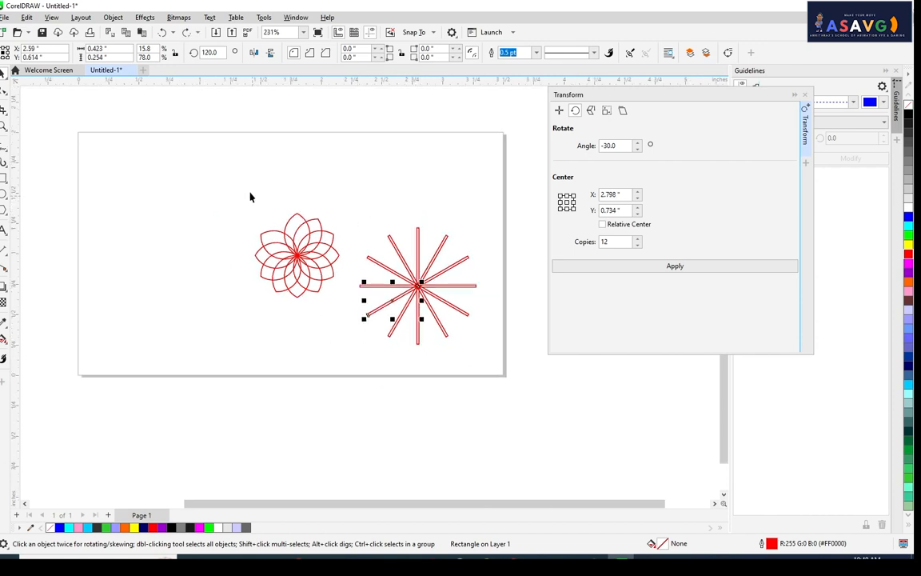
pyautogui.moveTo(250, 192); pyautogui.dragTo(347, 317)
pyautogui.moveTo(315, 267); pyautogui.dragTo(269, 234)
pyautogui.click(243, 253)
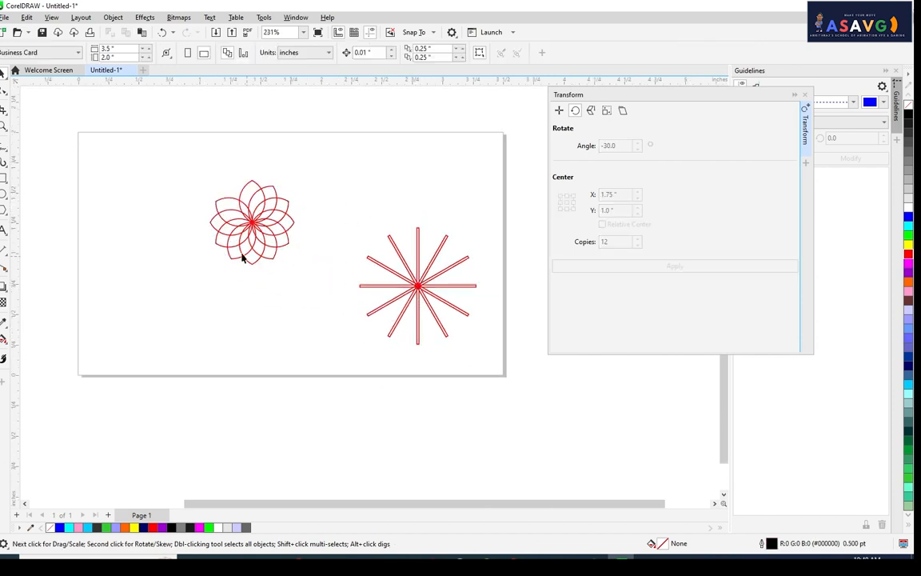
pyautogui.moveTo(355, 309); pyautogui.dragTo(333, 272)
pyautogui.hotkey('ctrl', 'g')
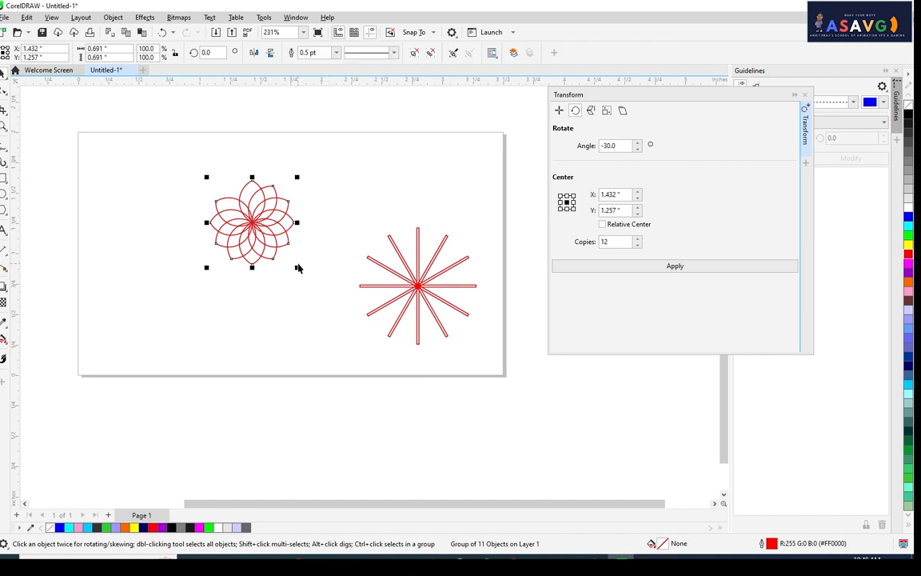
# - Scale the flower group down to about 0.4 inch wide, with one flower near the page's upper edge and a copy directly below near the lower edge
pyautogui.moveTo(296, 268); pyautogui.dragTo(255, 336)
pyautogui.click(301, 285)
pyautogui.click(262, 235)
pyautogui.rightClick(255, 337)
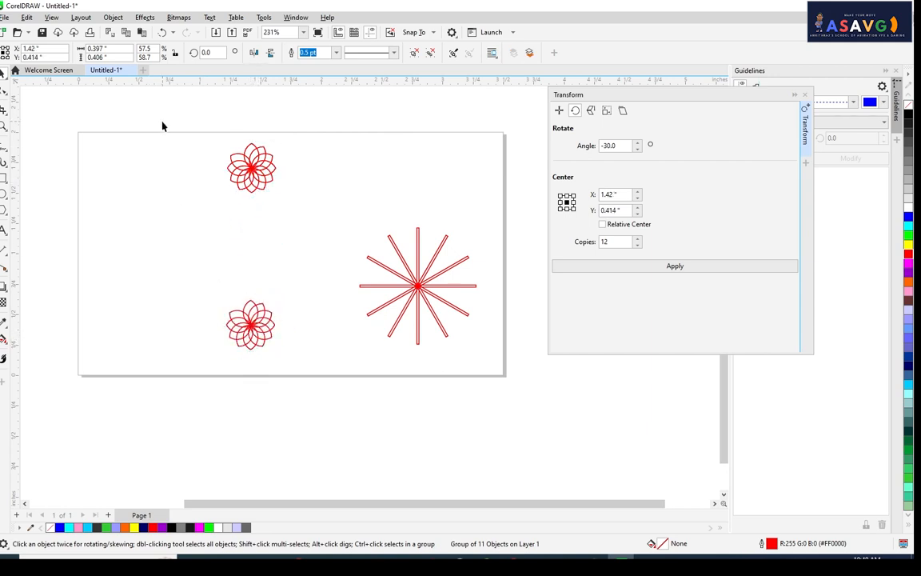
# - Select both small flowers, and close and reopen the Transform rotation settings
pyautogui.moveTo(162, 122); pyautogui.dragTo(331, 401)
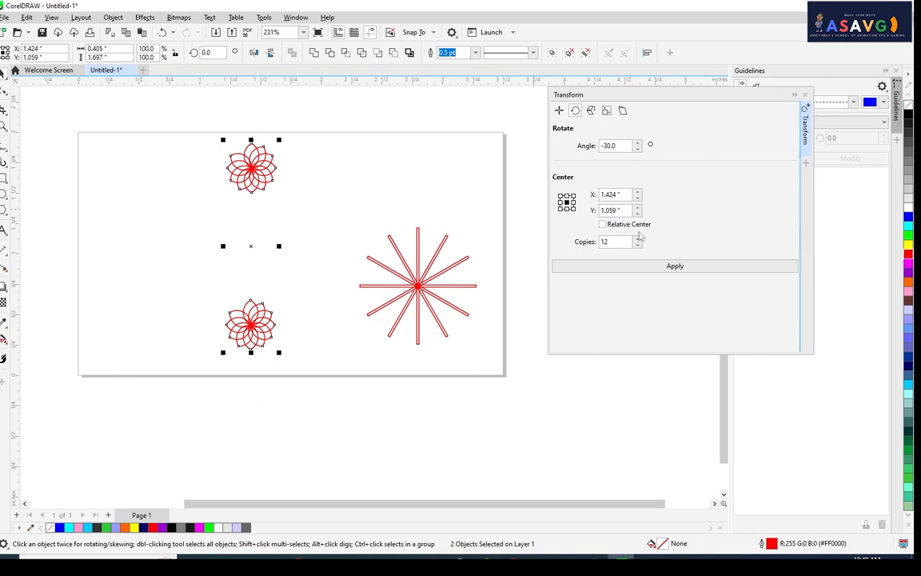
pyautogui.click(296, 18)
pyautogui.moveTo(331, 171)
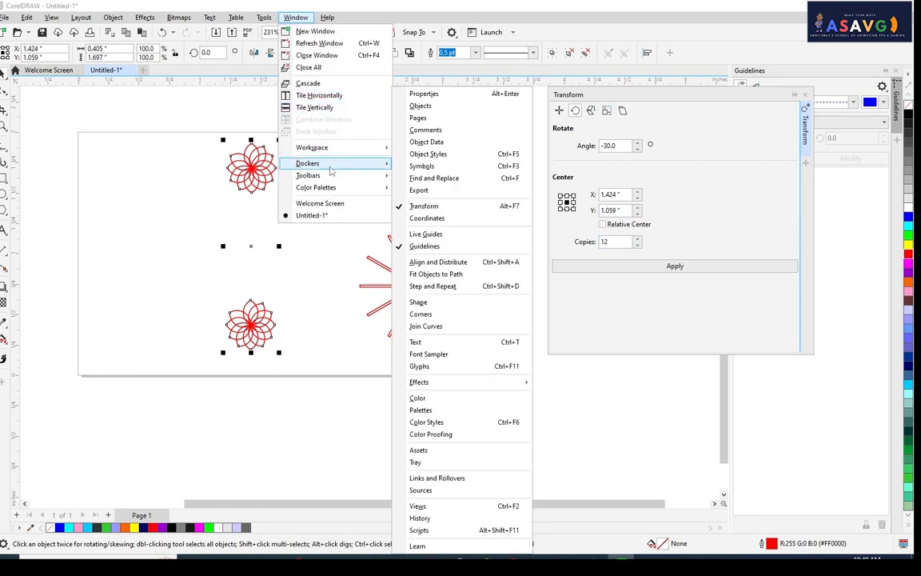
pyautogui.click(432, 206)
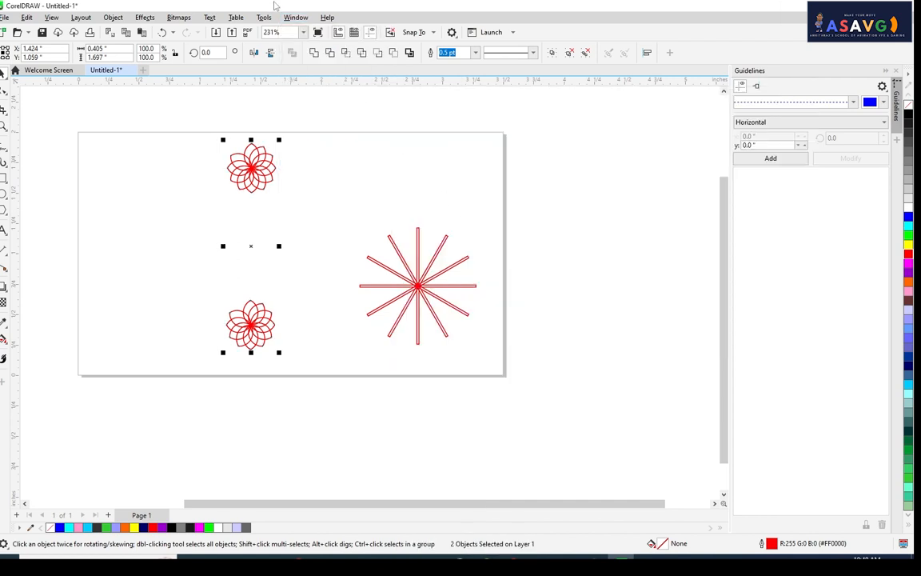
pyautogui.click(295, 17)
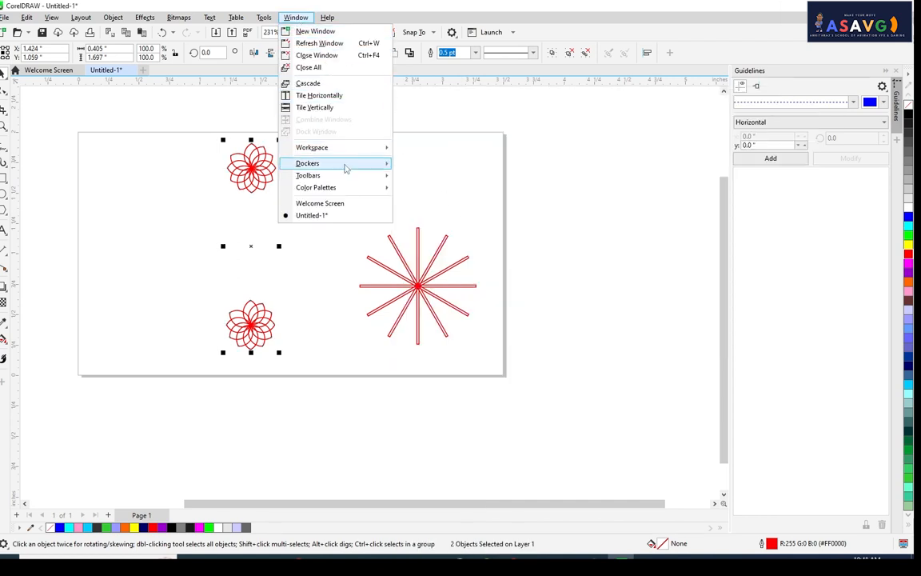
pyautogui.moveTo(346, 167)
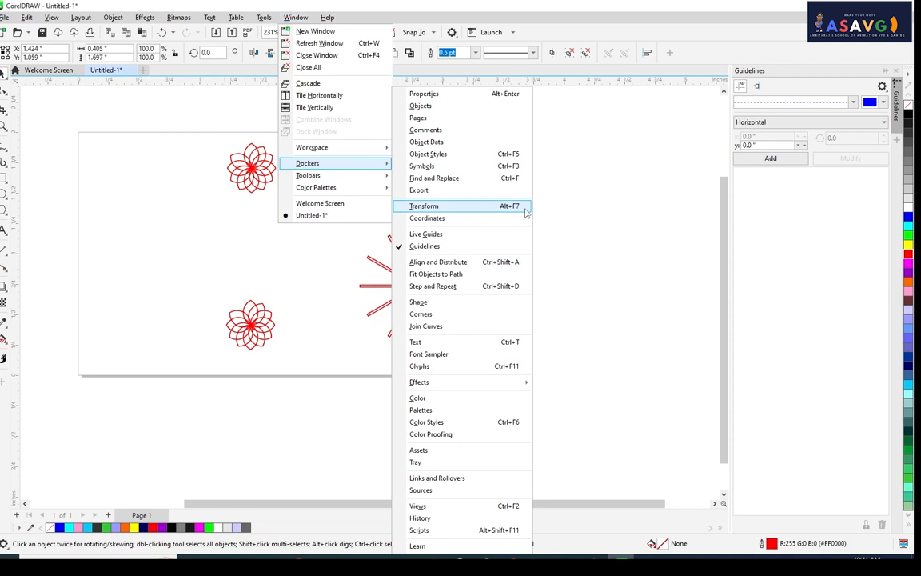
pyautogui.click(524, 209)
pyautogui.moveTo(629, 93); pyautogui.dragTo(614, 79)
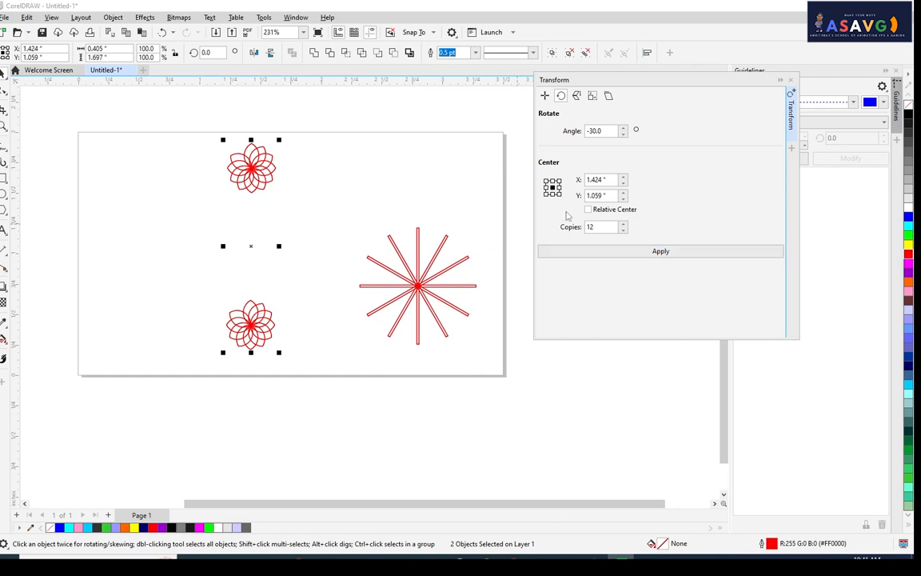
# - Try rotating the two ungrouped flowers by -30° with 12 copies, and undo the result
pyautogui.click(652, 252)
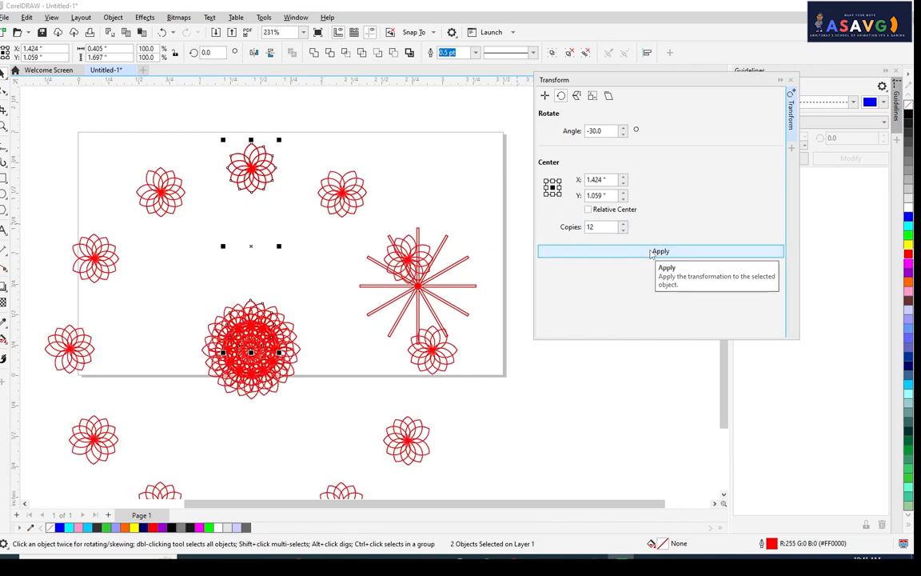
pyautogui.scroll(-3, 412, 293)
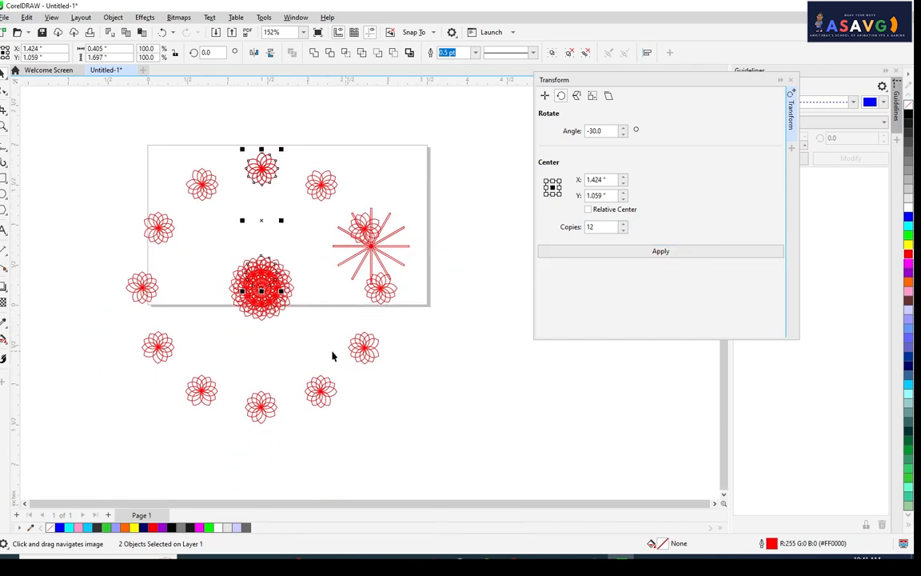
pyautogui.click(379, 254)
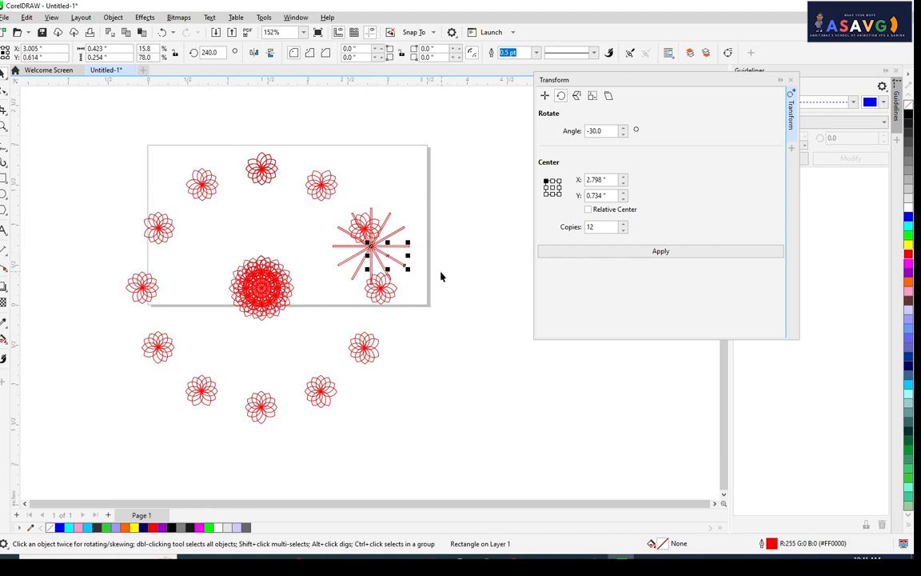
pyautogui.hotkey('ctrl', 'z')
pyautogui.hotkey('ctrl', 'z')
pyautogui.hotkey('ctrl', 'z')
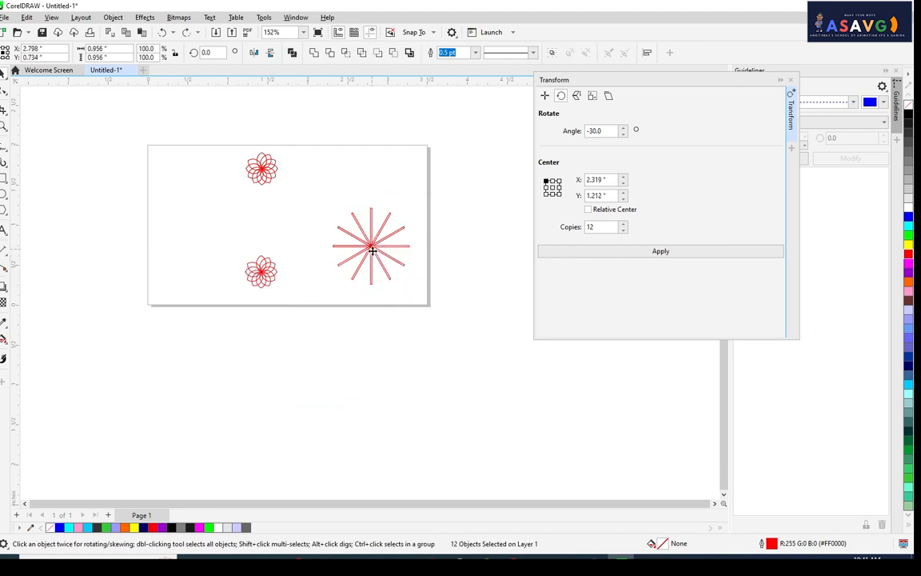
# - Group the two flowers, try rotating the group by -30° with 12 copies, and undo the rotation
pyautogui.moveTo(194, 139); pyautogui.dragTo(315, 320)
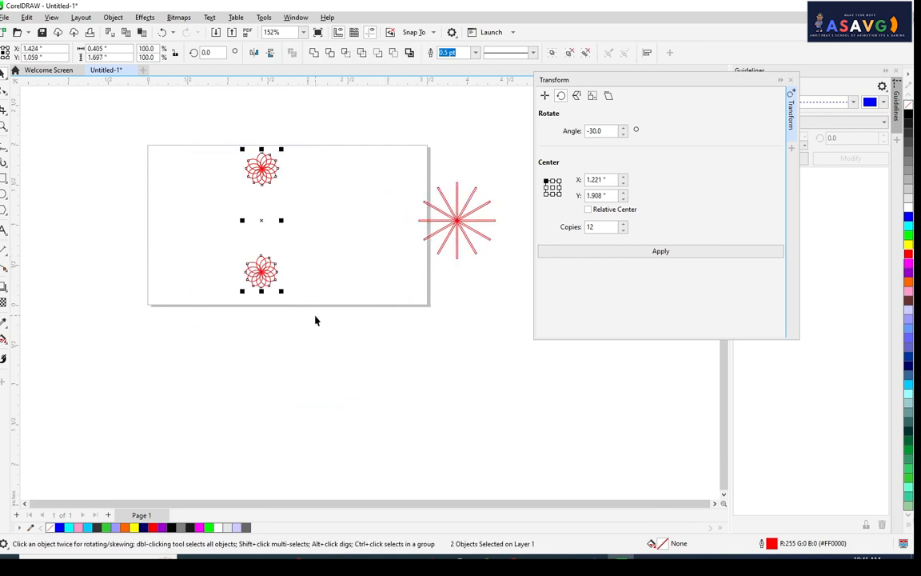
pyautogui.hotkey('ctrl', 'g')
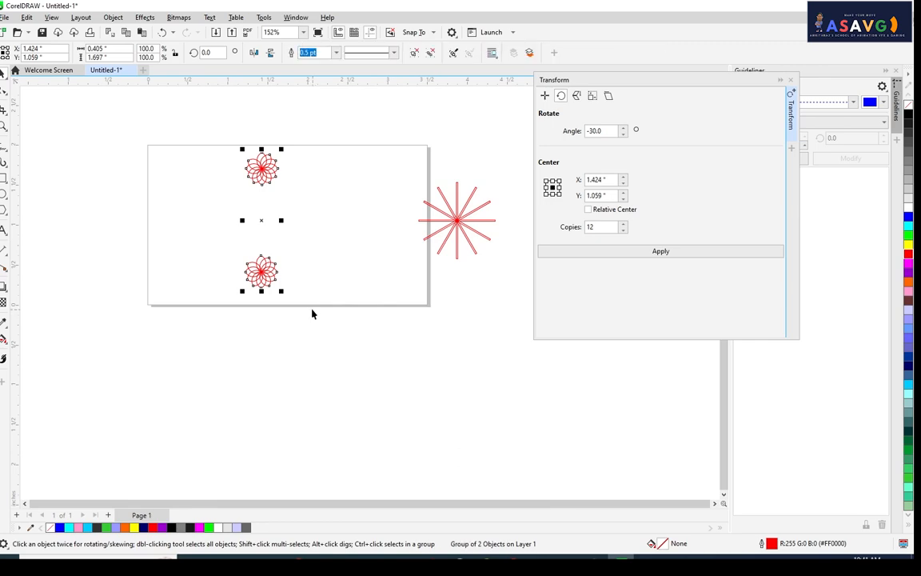
pyautogui.click(653, 253)
pyautogui.scroll(2, 341, 220)
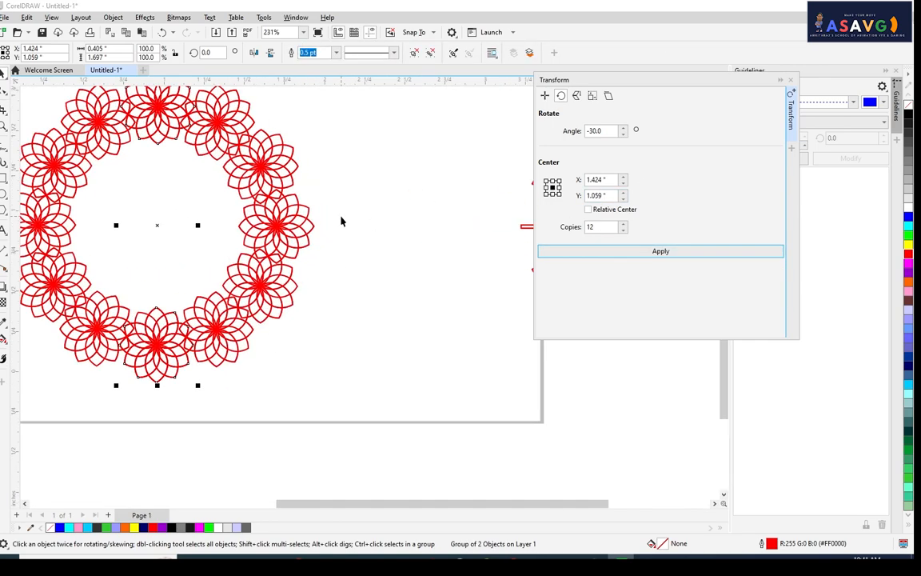
pyautogui.moveTo(271, 245); pyautogui.dragTo(415, 263)
pyautogui.hotkey('ctrl', 'z')
pyautogui.scroll(-1, 445, 283)
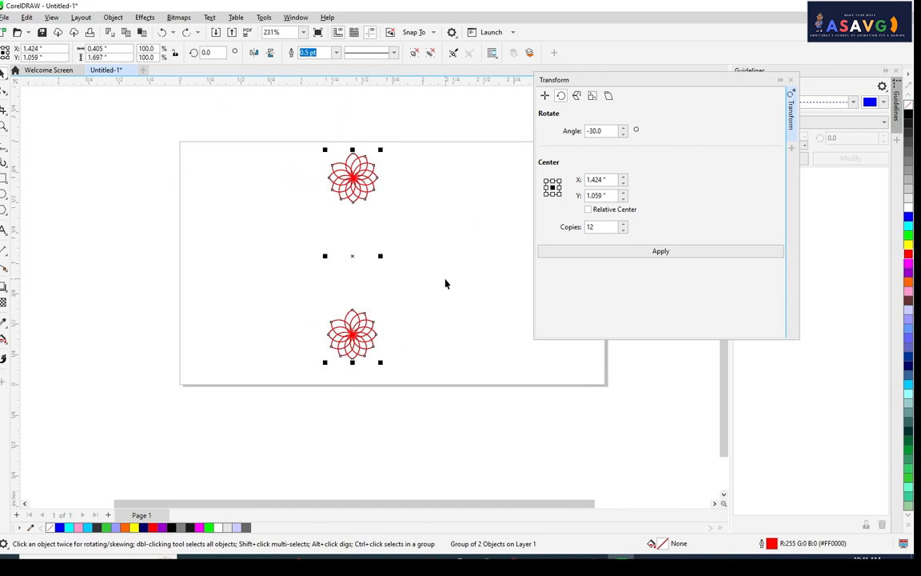
# - Separate the pair of flowers from their common group and check each flower individually
pyautogui.moveTo(273, 144); pyautogui.dragTo(490, 413)
pyautogui.hotkey('ctrl', 'u')
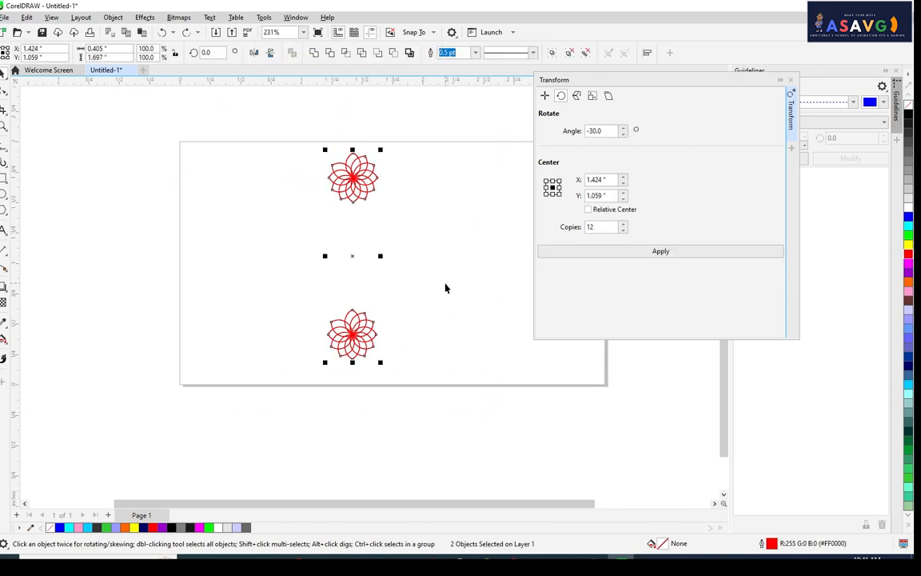
pyautogui.hotkey('ctrl', 'z')
pyautogui.click(361, 217)
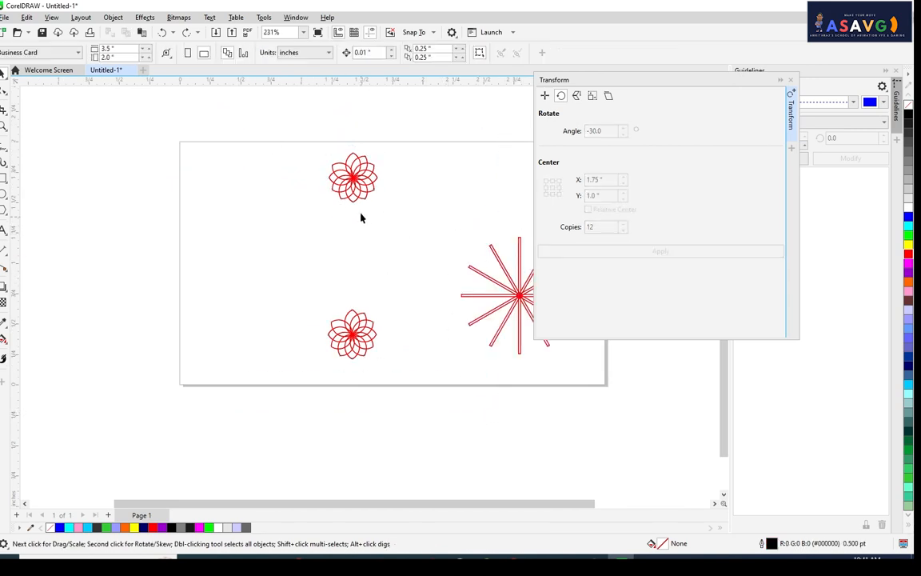
pyautogui.click(355, 180)
pyautogui.click(357, 251)
pyautogui.click(361, 343)
# - Try the -30° rotation with 12 copies again on both selected flowers without grouping them, and undo it
pyautogui.moveTo(265, 112); pyautogui.dragTo(432, 399)
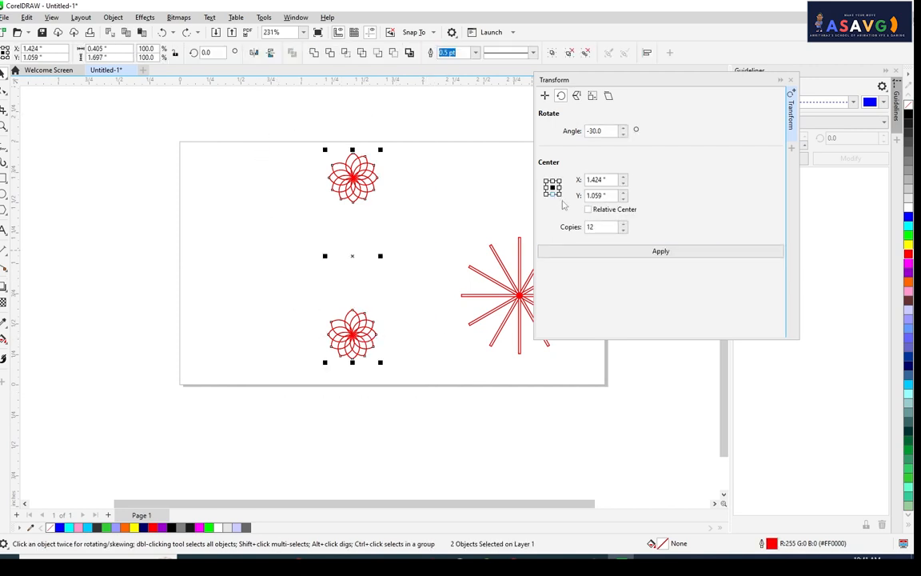
pyautogui.click(651, 254)
pyautogui.hotkey('ctrl', 'z')
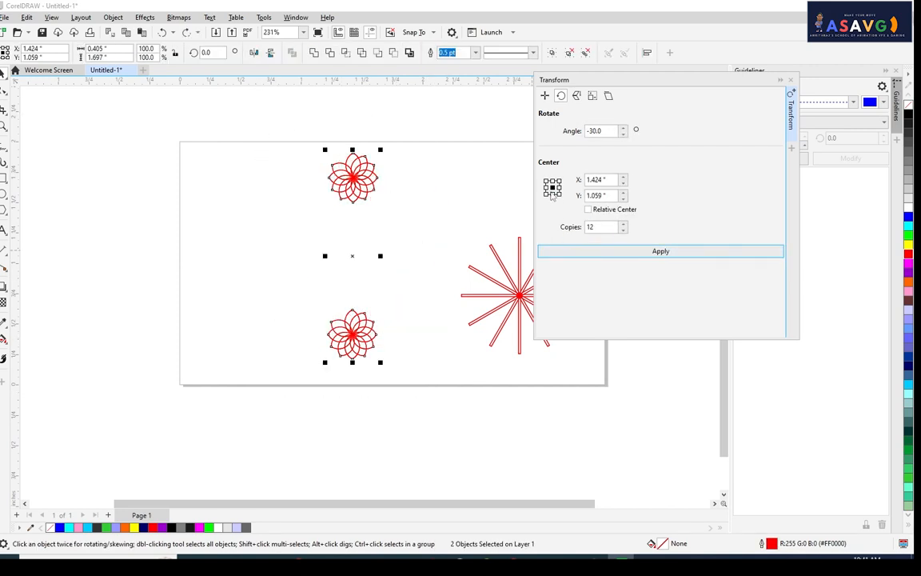
pyautogui.click(659, 252)
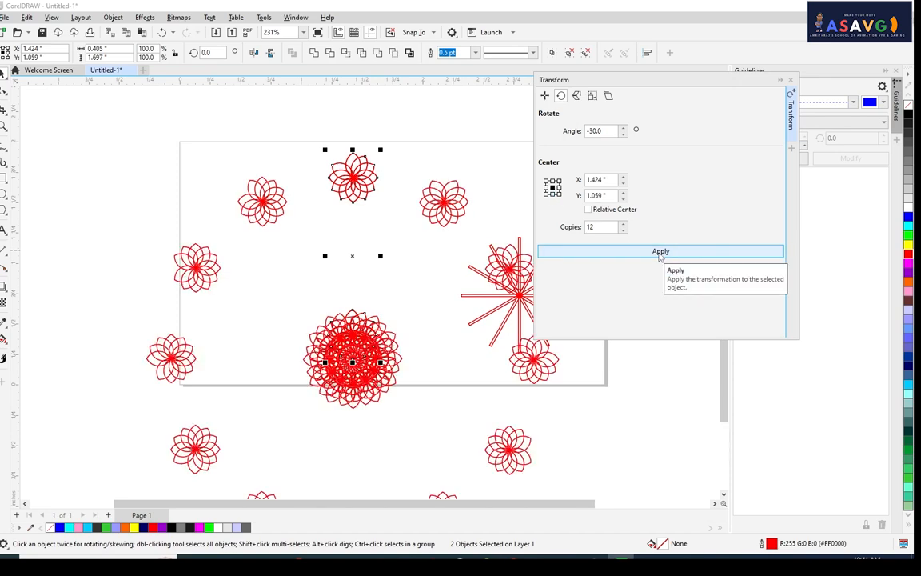
pyautogui.scroll(-2, 197, 264)
pyautogui.hotkey('ctrl', 'z')
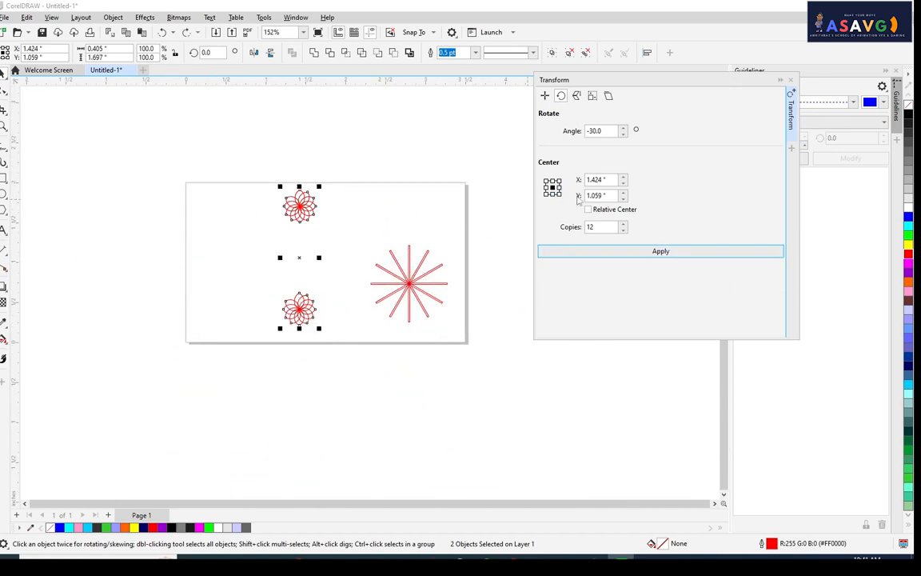
# - Group the upper and lower flowers and rotate the group by -30° about its centre with 12 copies, forming a ring
pyautogui.hotkey('ctrl', 'g')
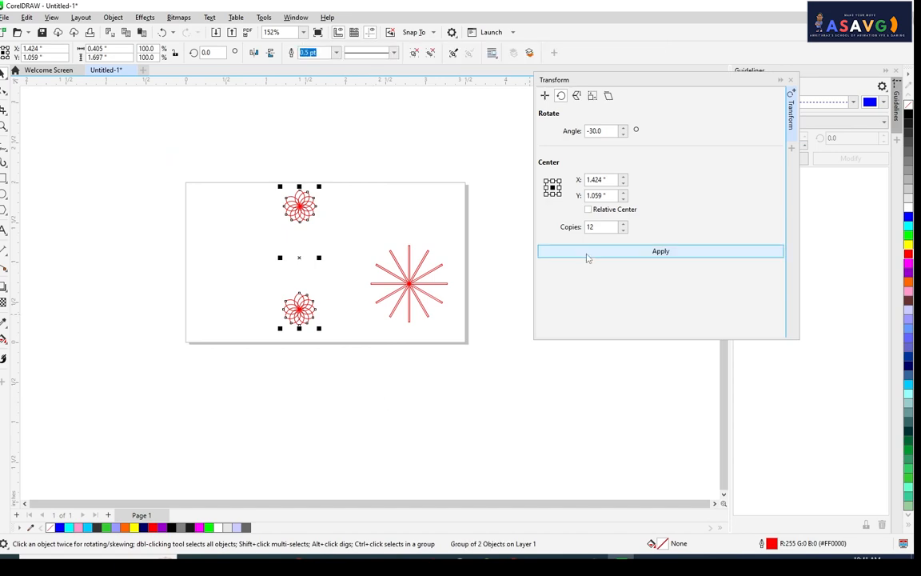
pyautogui.click(586, 253)
pyautogui.scroll(5, 302, 263)
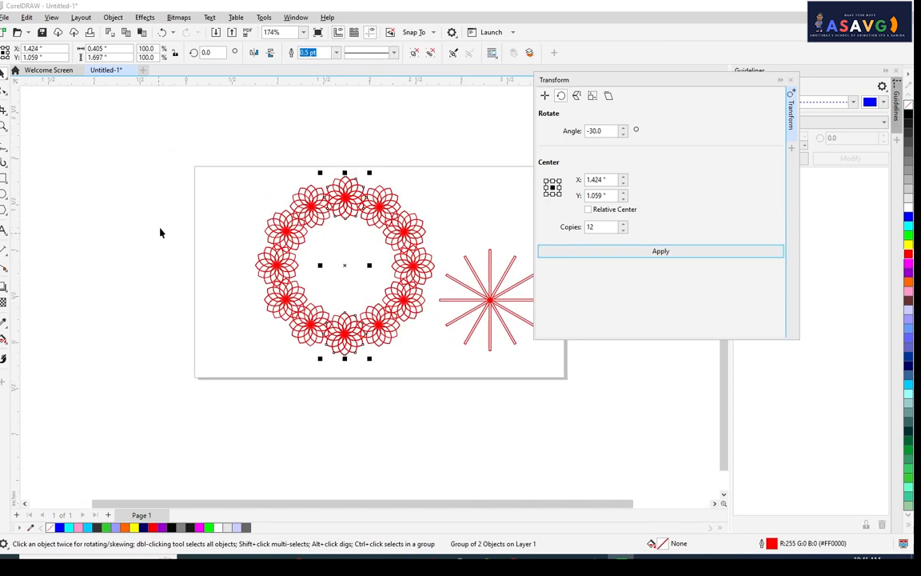
pyautogui.scroll(-3, 117, 260)
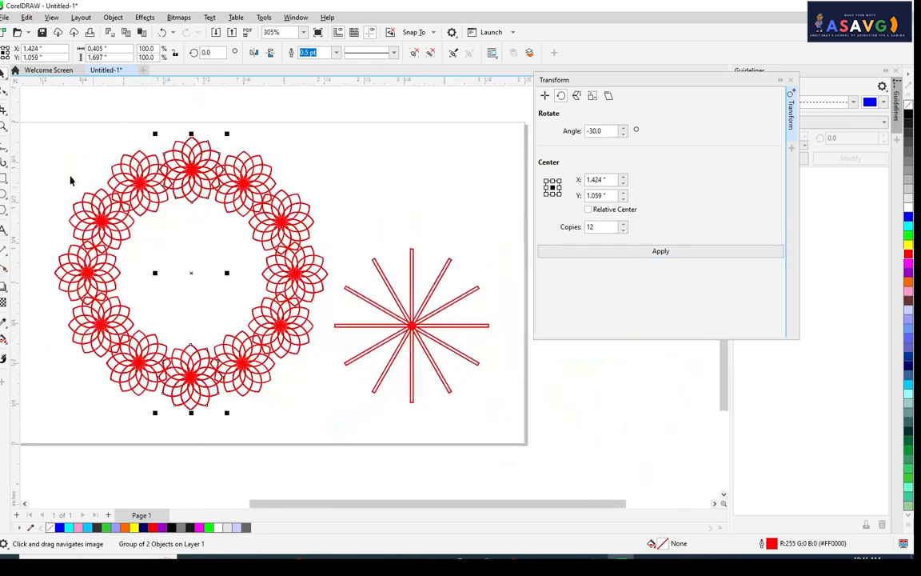
# - Try a dotted and then a dashed outline style on the selected flower groups of the ring
pyautogui.moveTo(68, 144); pyautogui.dragTo(349, 374)
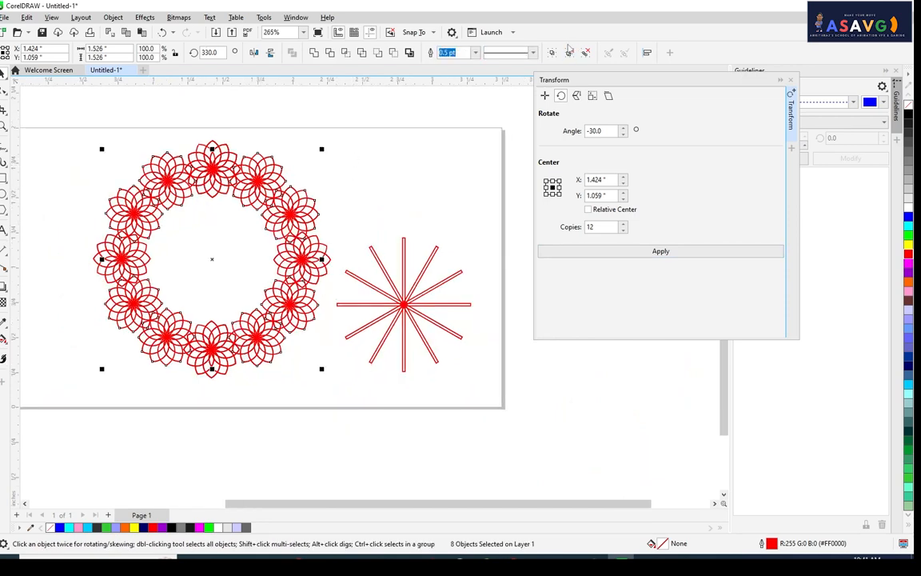
pyautogui.click(532, 53)
pyautogui.click(525, 94)
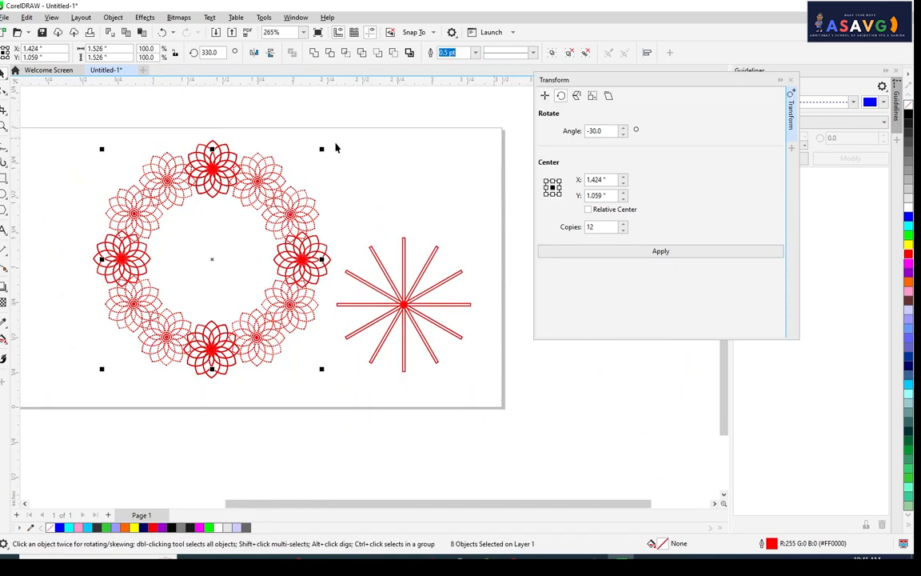
pyautogui.scroll(4, 304, 191)
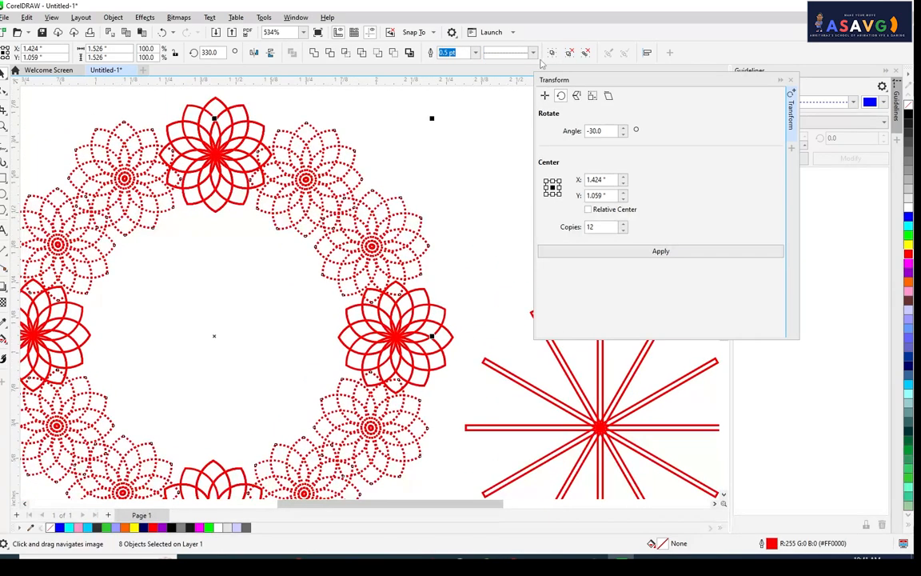
pyautogui.click(533, 53)
pyautogui.click(468, 174)
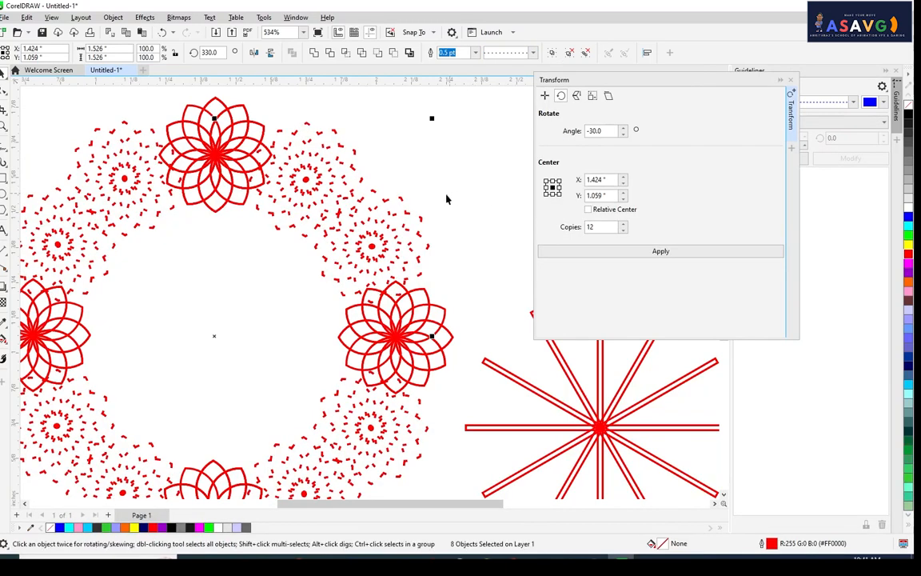
# - Try deleting the overlapping copies of the upper and lower flower pair from the ring
pyautogui.scroll(-1, 446, 198)
pyautogui.click(220, 186)
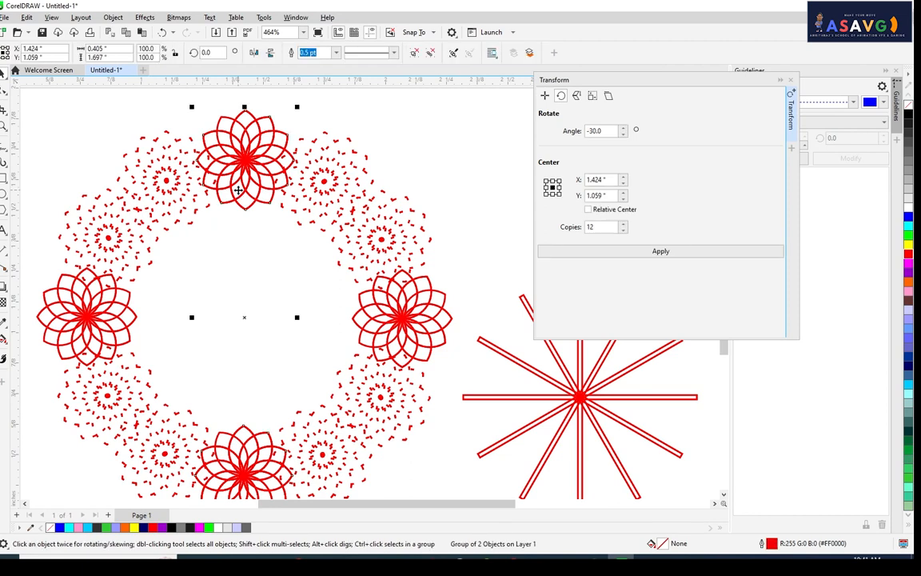
pyautogui.click(282, 131)
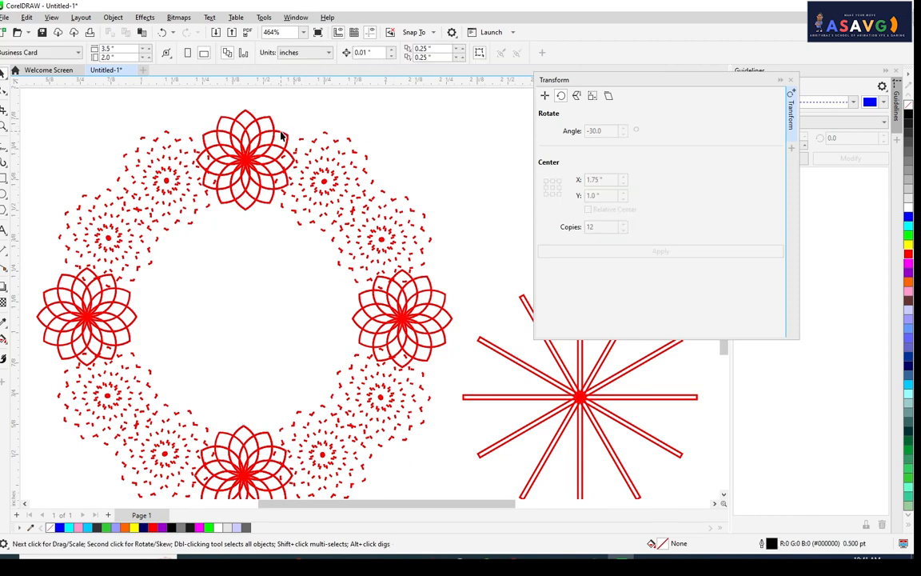
pyautogui.click(282, 132)
pyautogui.press('Escape')
pyautogui.click(266, 200)
pyautogui.press('Escape')
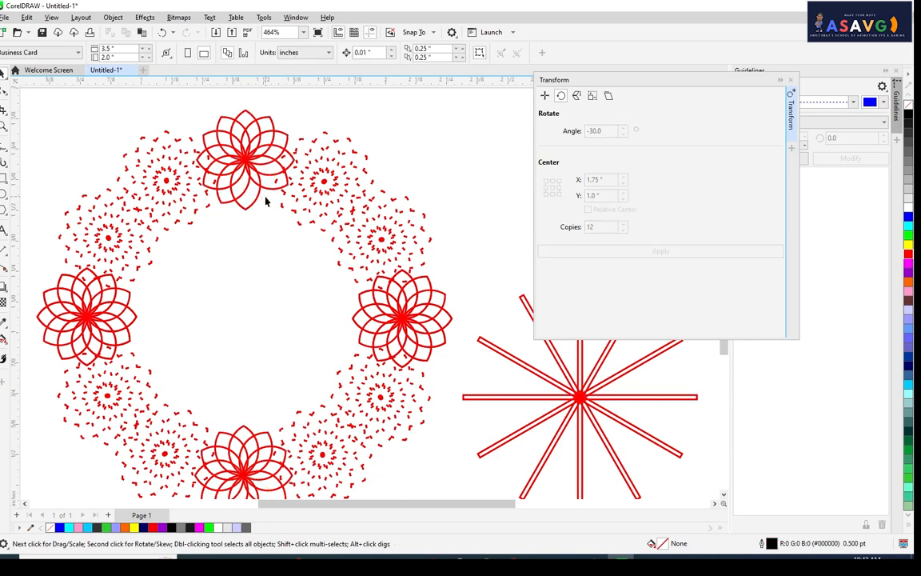
pyautogui.click(254, 201)
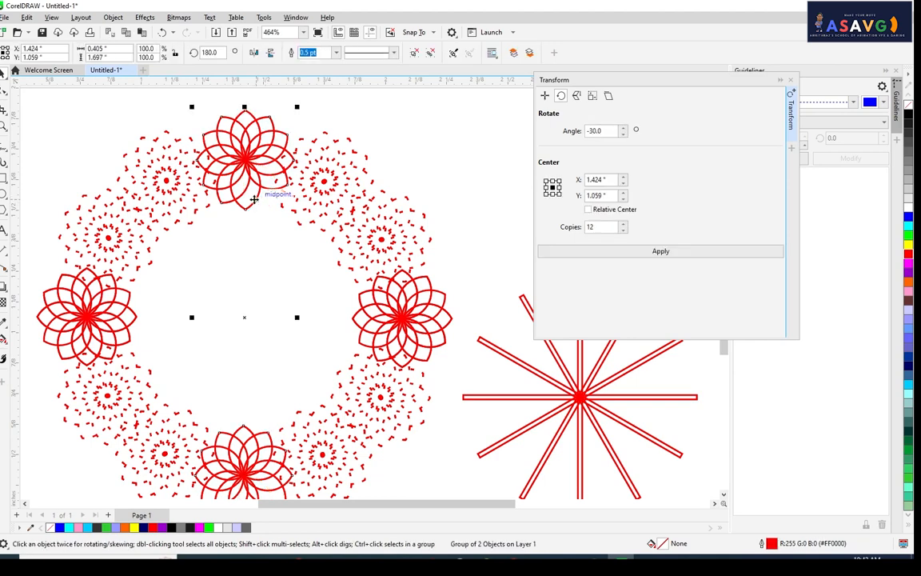
pyautogui.press('Delete')
pyautogui.scroll(-1, 254, 200)
pyautogui.click(385, 319)
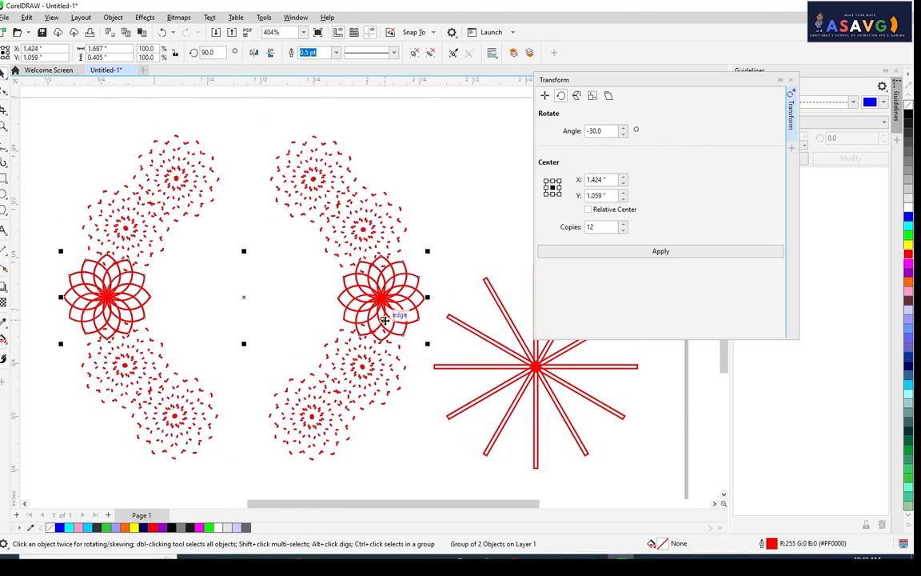
# - Undo the flower deletions and the outline style changes on the ring
pyautogui.hotkey('ctrl', 'z')
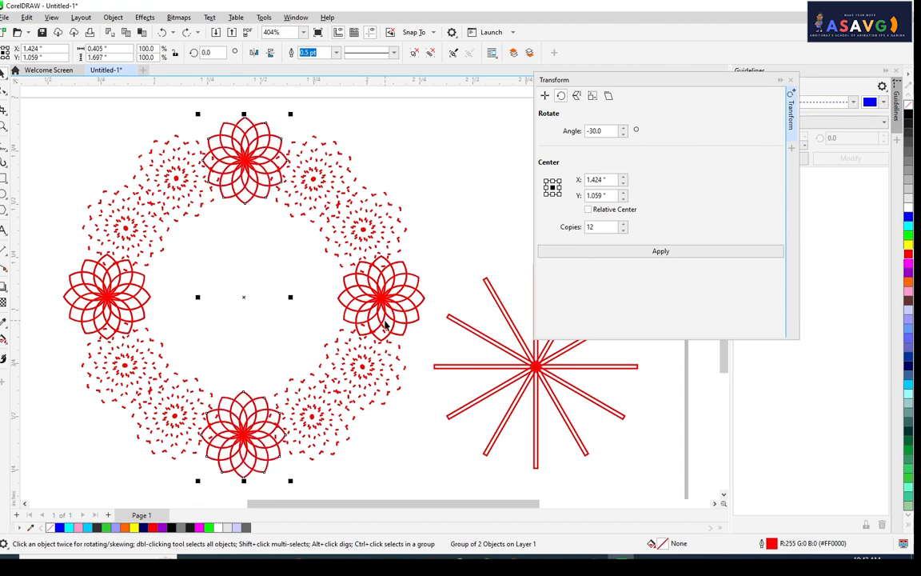
pyautogui.hotkey('ctrl', 'z')
pyautogui.hotkey('ctrl', 'z')
pyautogui.scroll(-1, 217, 192)
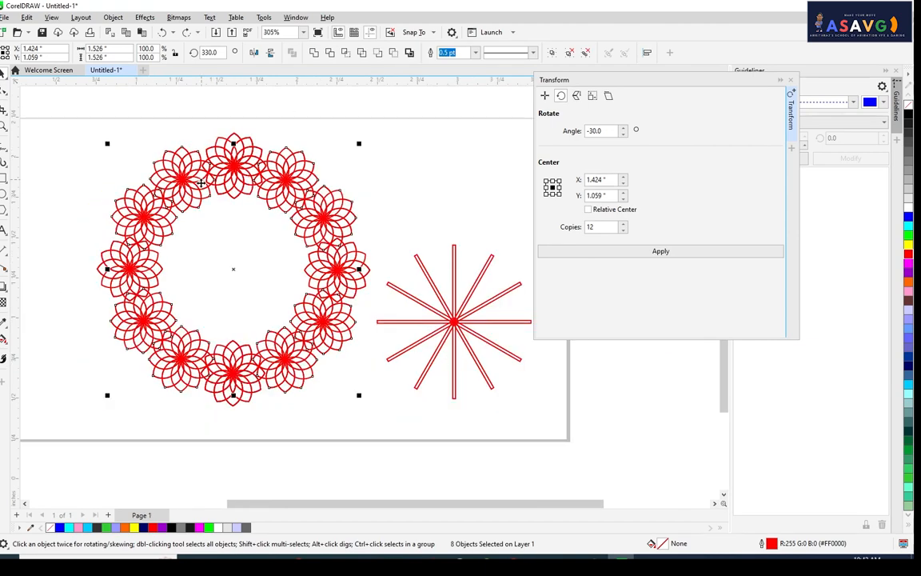
# - Try grouping all the flowers of the ring into one object, and ungroup them
pyautogui.click(68, 130)
pyautogui.moveTo(404, 388); pyautogui.dragTo(404, 387)
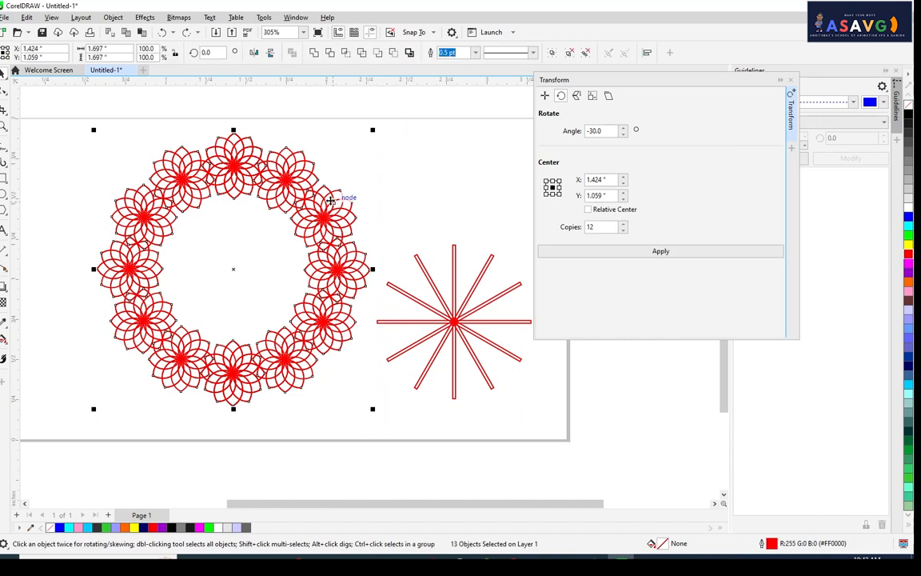
pyautogui.hotkey('ctrl', 'g')
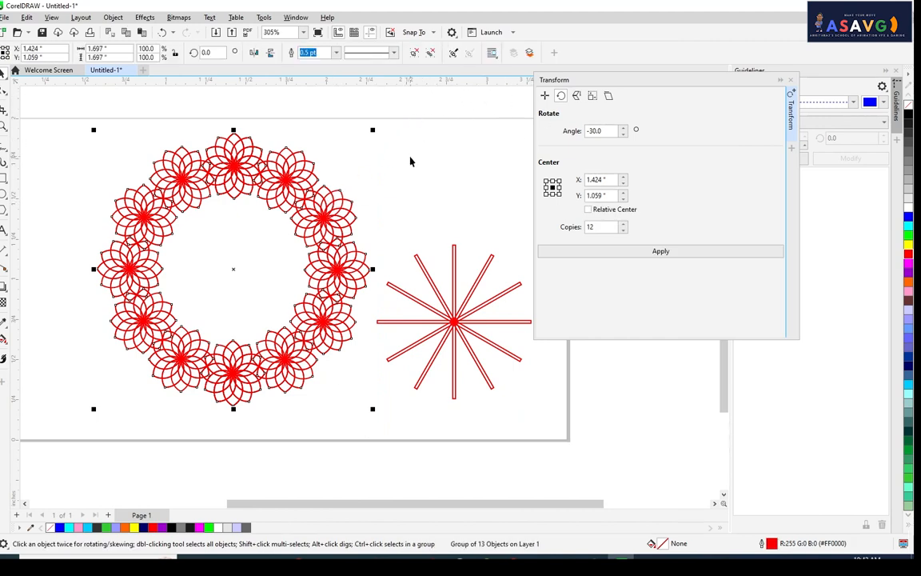
pyautogui.hotkey('ctrl', 'u')
# - Apply a dotted outline style to all the flowers of the ring
pyautogui.click(80, 145)
pyautogui.moveTo(78, 136); pyautogui.dragTo(378, 456)
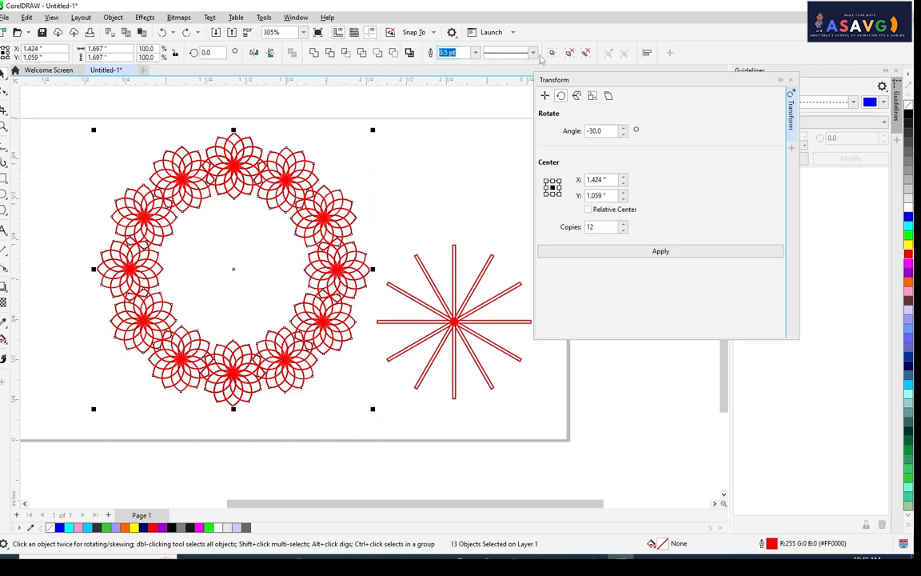
pyautogui.click(496, 52)
pyautogui.click(516, 116)
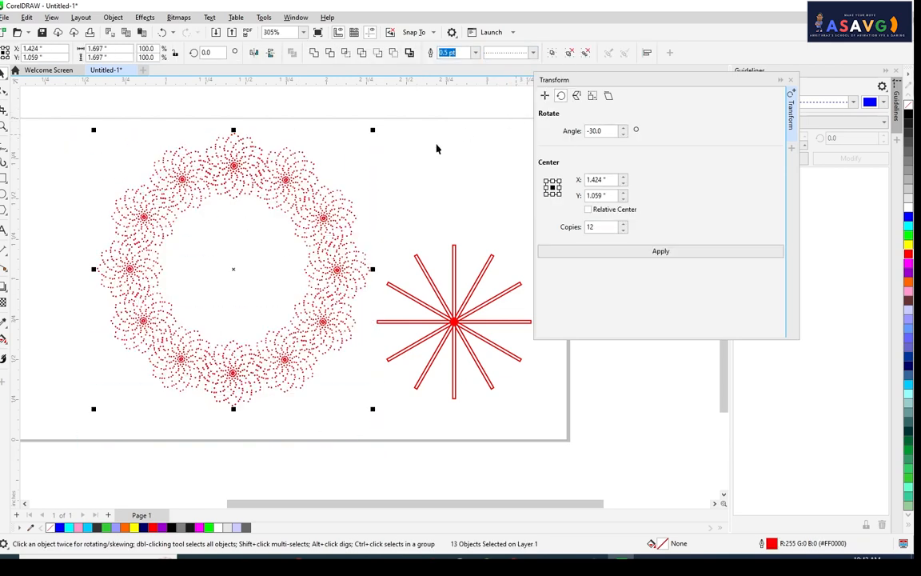
# - Move the whole dotted flower ring to the page's upper-left corner, centred at about X 0.339", Y 1.893"
pyautogui.click(411, 174)
pyautogui.scroll(-1, 345, 307)
pyautogui.moveTo(302, 331); pyautogui.dragTo(415, 458)
pyautogui.click(384, 413)
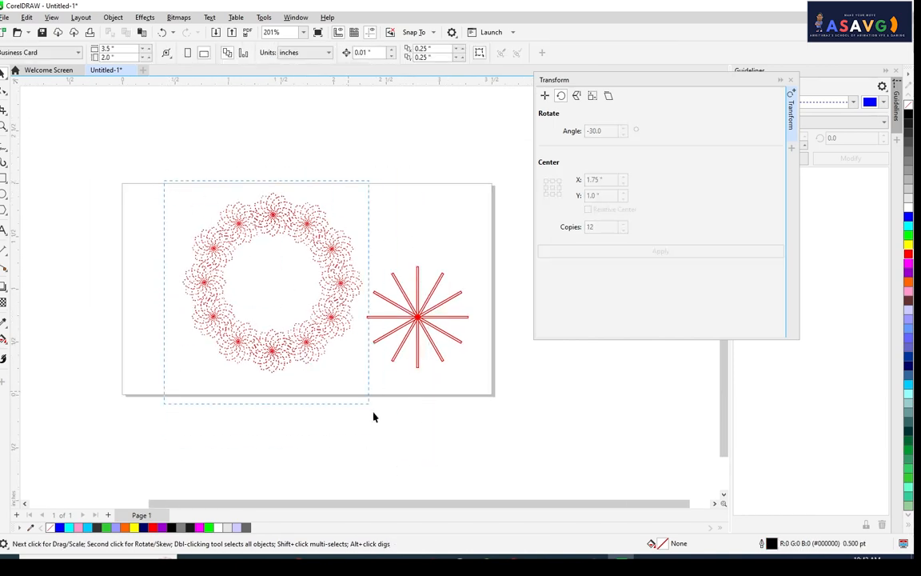
pyautogui.click(329, 242)
pyautogui.moveTo(328, 242); pyautogui.dragTo(215, 153)
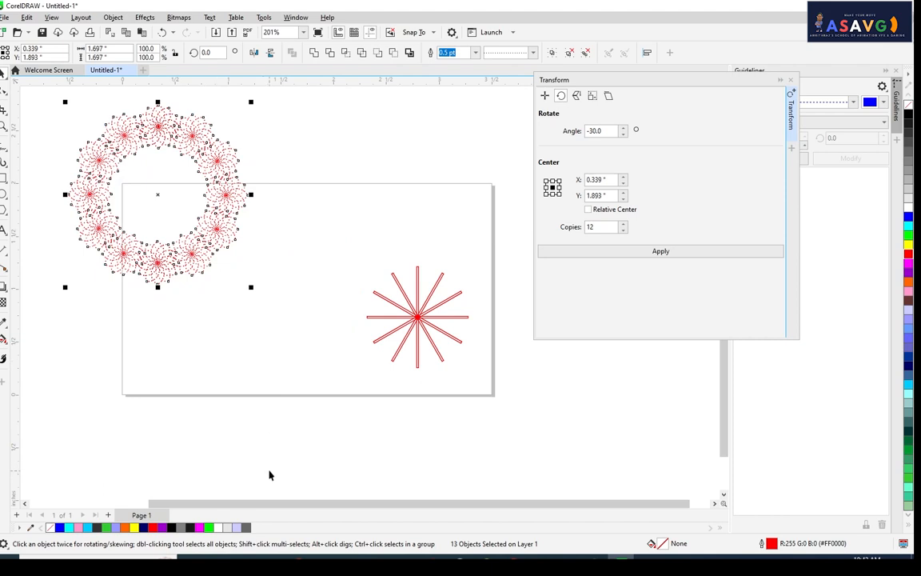
# - Move the twelve-bar star up to the page's upper edge, at about X 2.782", Y 1.848", and fill its bars with magenta
pyautogui.moveTo(356, 361); pyautogui.dragTo(222, 348)
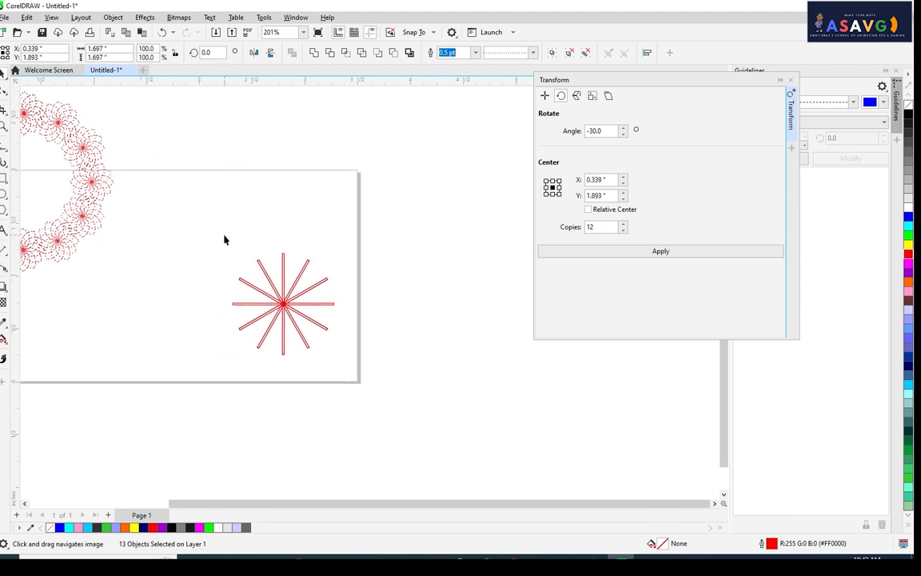
pyautogui.moveTo(224, 235); pyautogui.dragTo(408, 426)
pyautogui.moveTo(288, 311); pyautogui.dragTo(286, 193)
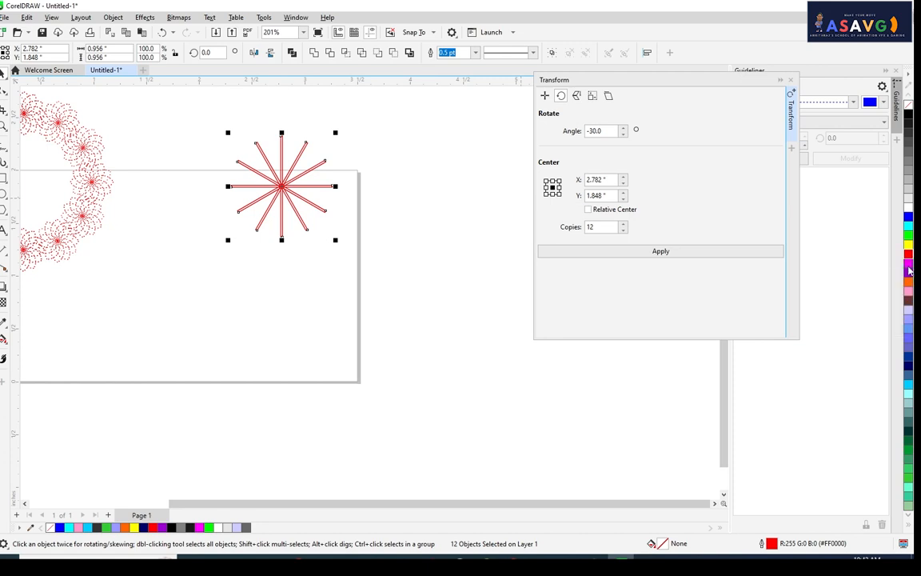
pyautogui.rightClick(908, 264)
# - Shrink the star to about 0.49 by 0.51 inches and place a copy near the page's lower edge at about X 2.871", Y 0.352"
pyautogui.click(217, 139)
pyautogui.moveTo(217, 140); pyautogui.dragTo(400, 306)
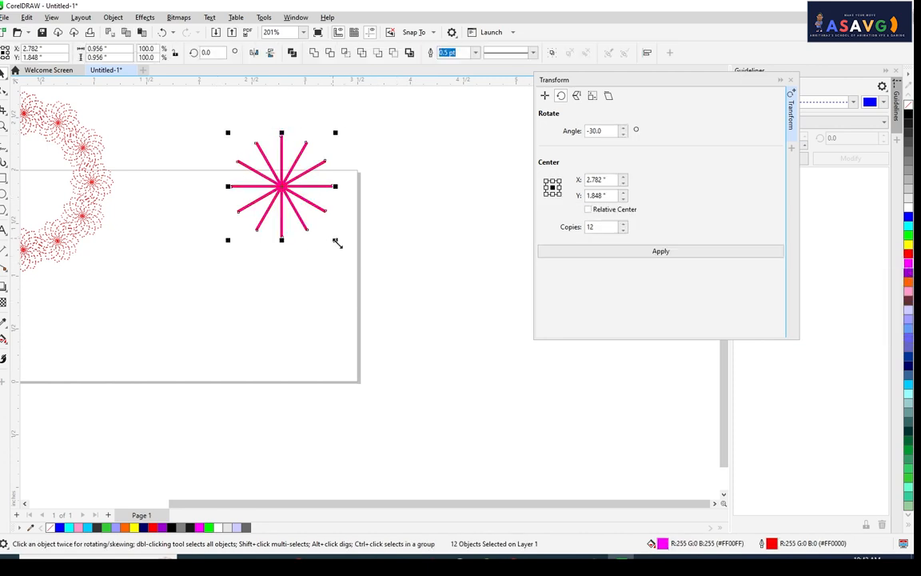
pyautogui.moveTo(337, 241); pyautogui.dragTo(291, 364)
pyautogui.moveTo(248, 292); pyautogui.dragTo(320, 379)
# - Try green and Electric Blue fills on the bars of the lower star
pyautogui.click(910, 236)
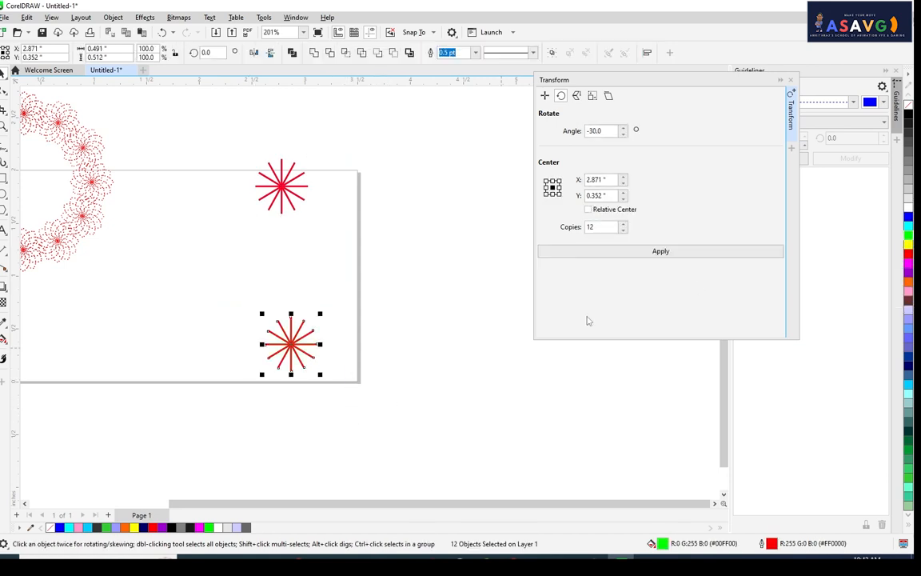
pyautogui.click(424, 360)
pyautogui.moveTo(352, 408); pyautogui.dragTo(353, 407)
pyautogui.click(908, 254)
pyautogui.click(910, 339)
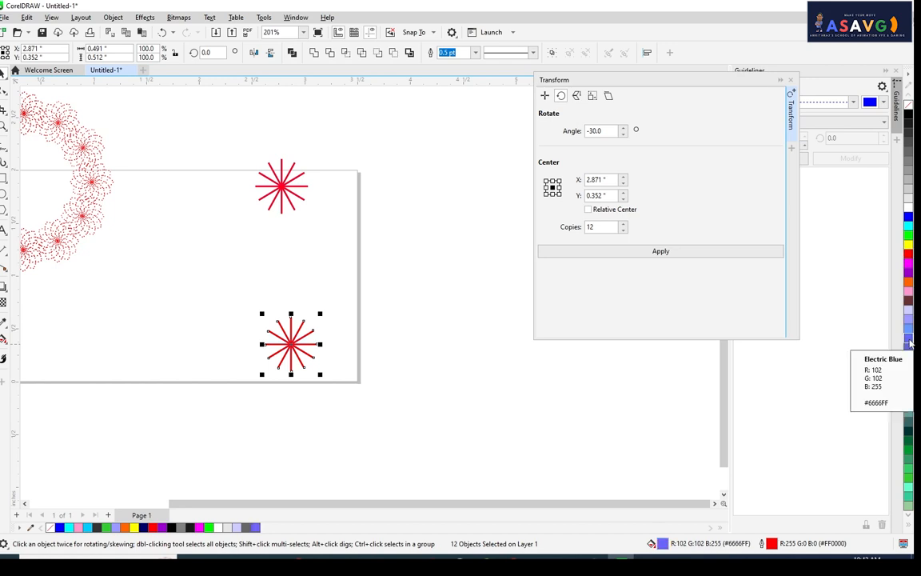
pyautogui.click(408, 344)
pyautogui.moveTo(260, 306); pyautogui.dragTo(341, 411)
pyautogui.scroll(2, 279, 333)
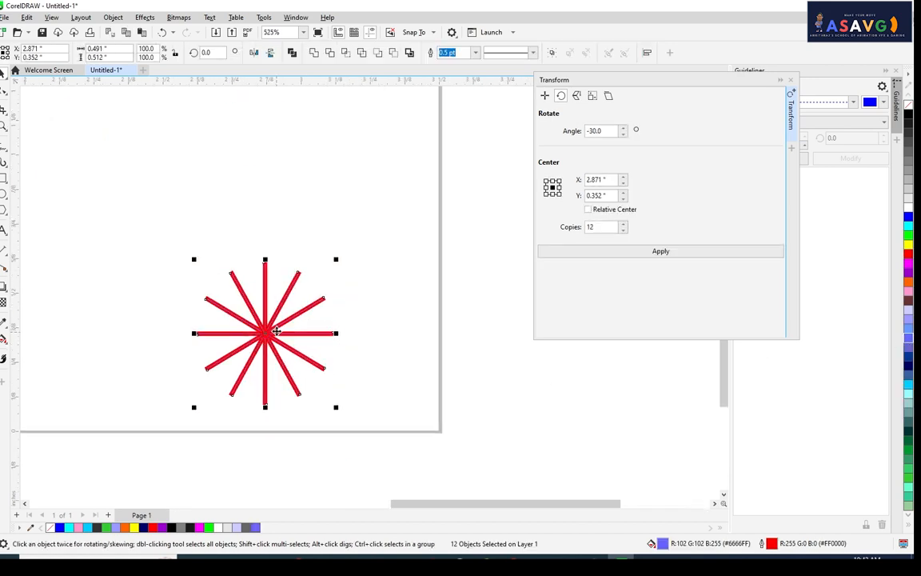
# - Select all the bars of the lower star and group them
pyautogui.scroll(-3, 279, 332)
pyautogui.moveTo(271, 336); pyautogui.dragTo(321, 335)
pyautogui.moveTo(335, 299); pyautogui.dragTo(438, 436)
pyautogui.rightClick(371, 363)
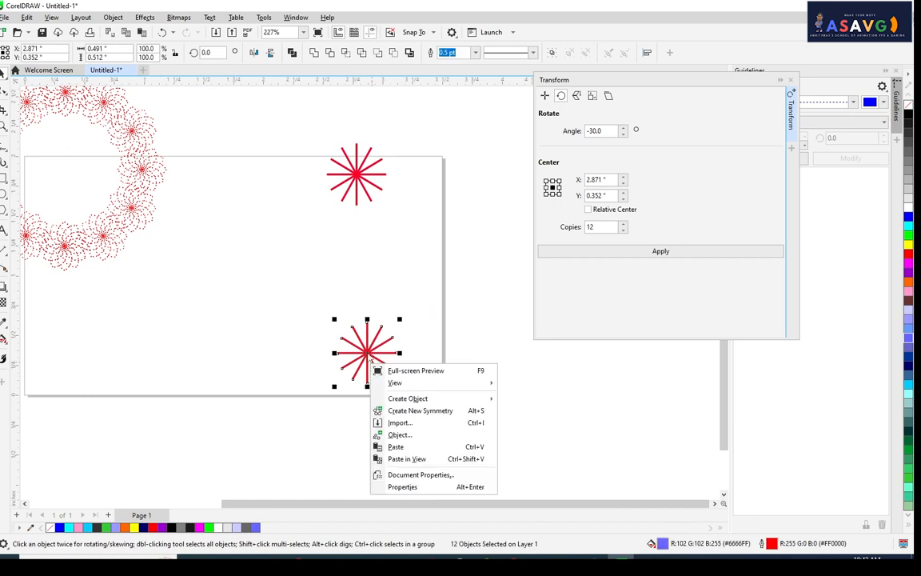
pyautogui.rightClick(366, 352)
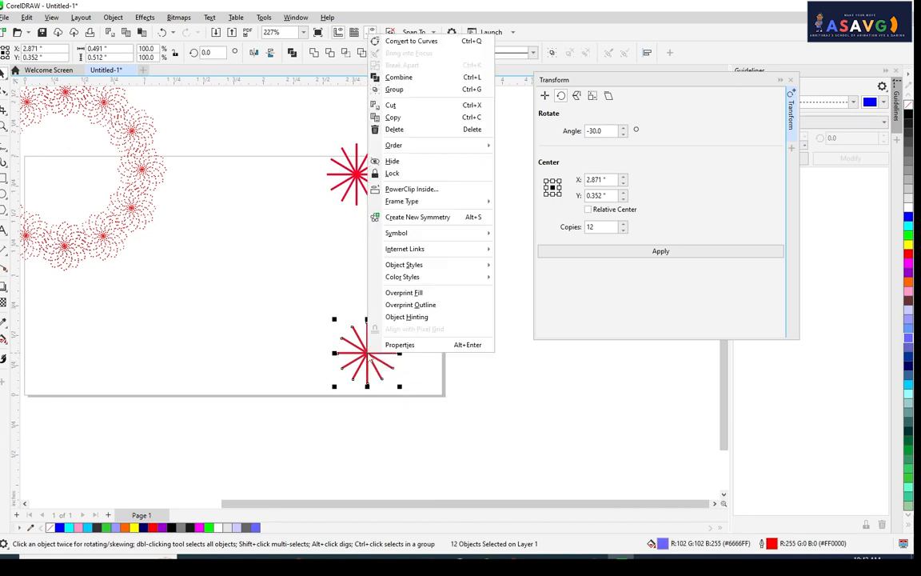
pyautogui.click(418, 95)
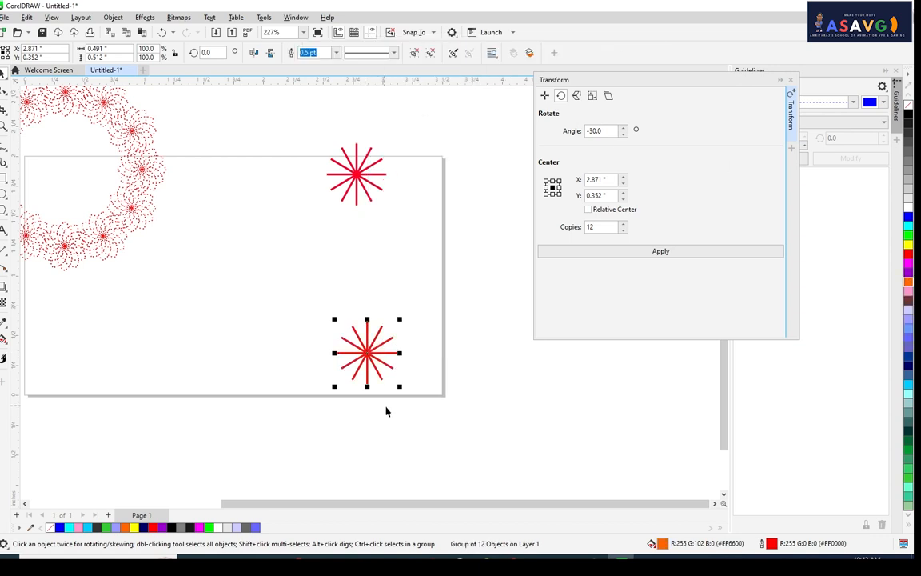
# - Fill the grouped lower star with the blue-violet colour R 102, G 102, B 204 and remove its outline
pyautogui.click(909, 350)
pyautogui.scroll(4, 373, 386)
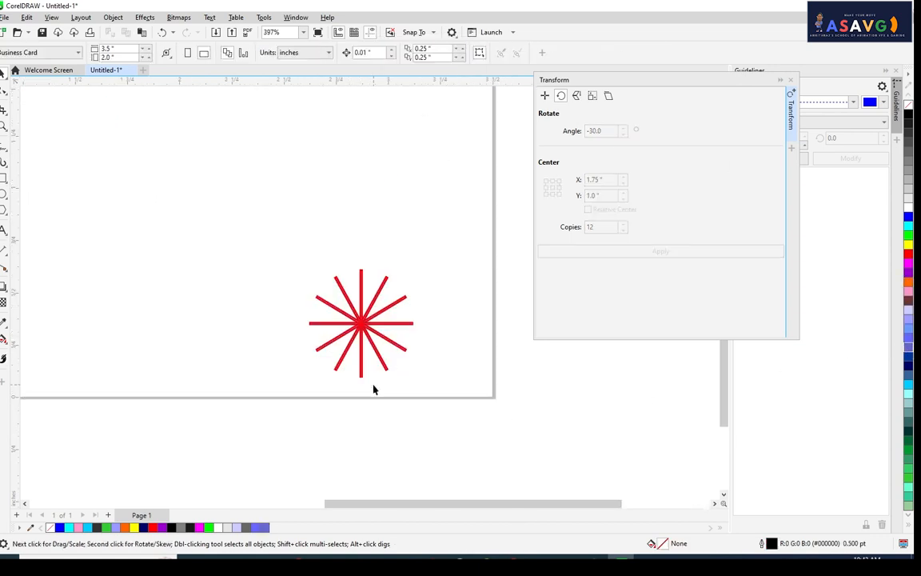
pyautogui.scroll(2, 418, 290)
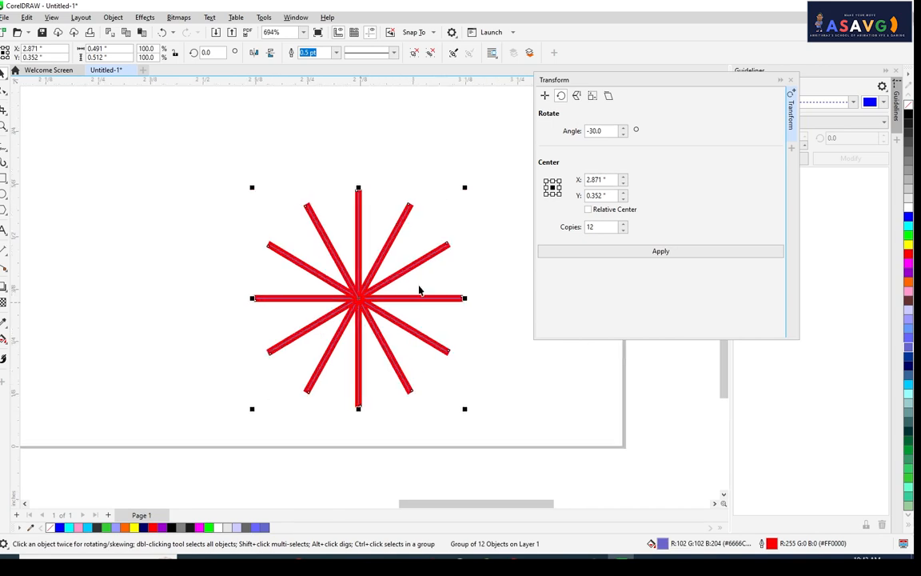
pyautogui.rightClick(908, 106)
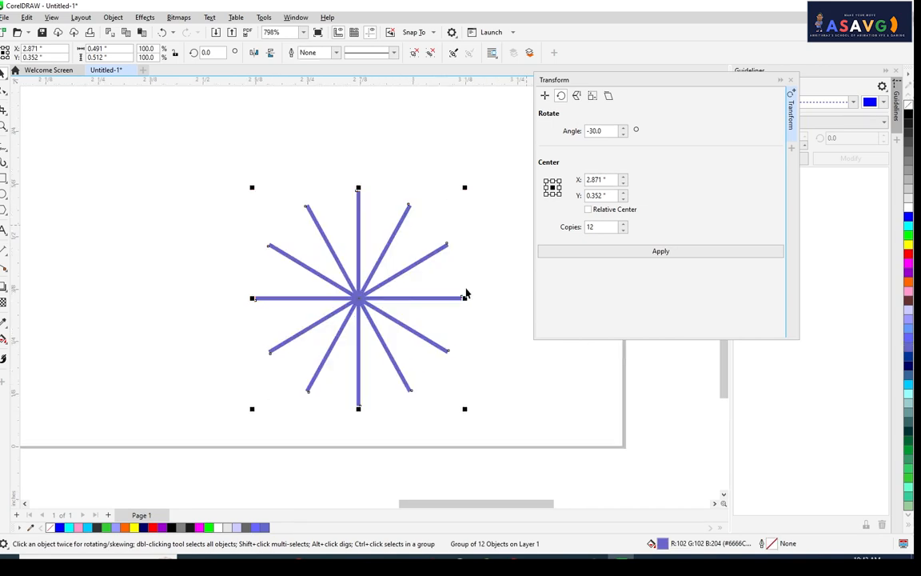
# - Scale the blue-violet star down about its own centre
pyautogui.scroll(-5, 372, 382)
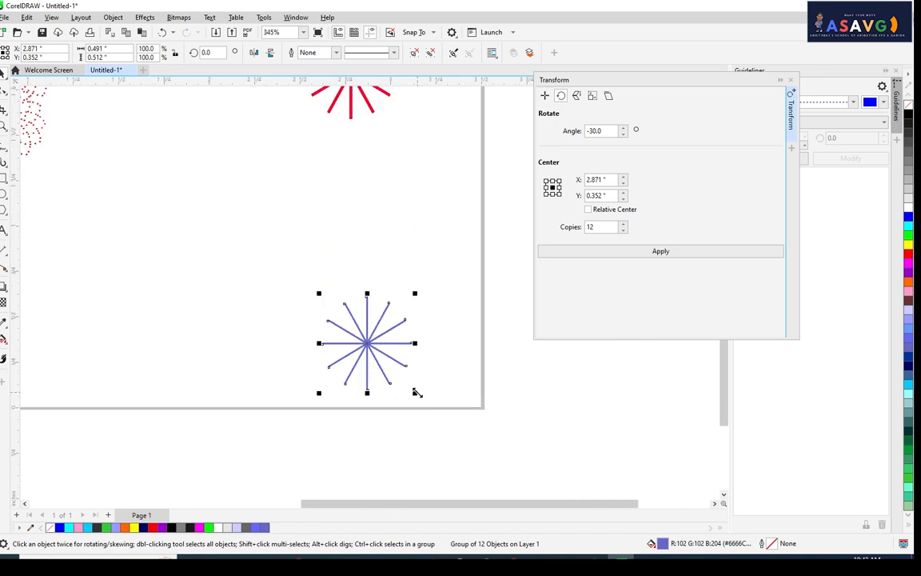
pyautogui.moveTo(417, 393); pyautogui.dragTo(400, 376)
pyautogui.click(384, 245)
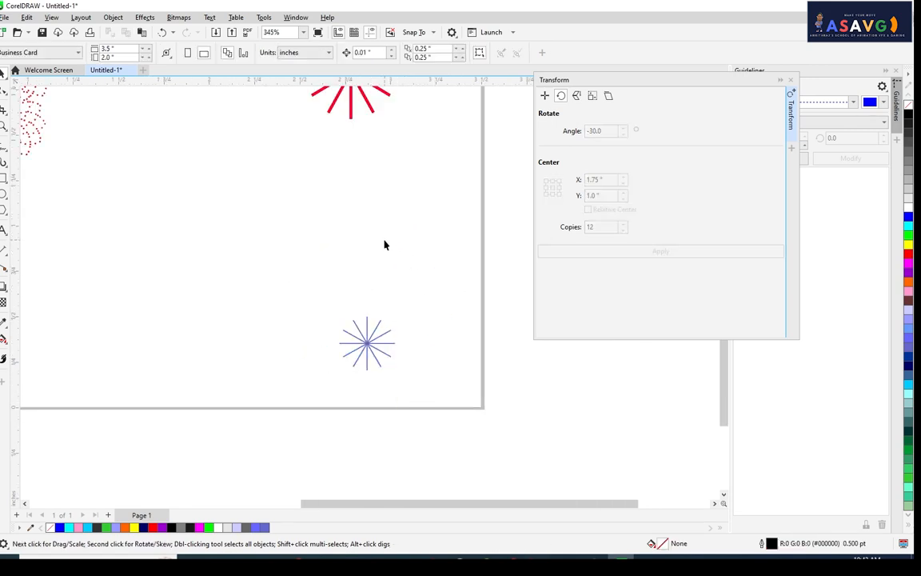
# - Try rotating both stars together by -30° about their bottom centre point with 12 copies, and undo it
pyautogui.scroll(-2, 384, 244)
pyautogui.moveTo(304, 136)
pyautogui.mouseDown()
pyautogui.moveTo(462, 433)
pyautogui.moveTo(468, 462)
pyautogui.moveTo(481, 426)
pyautogui.mouseUp()
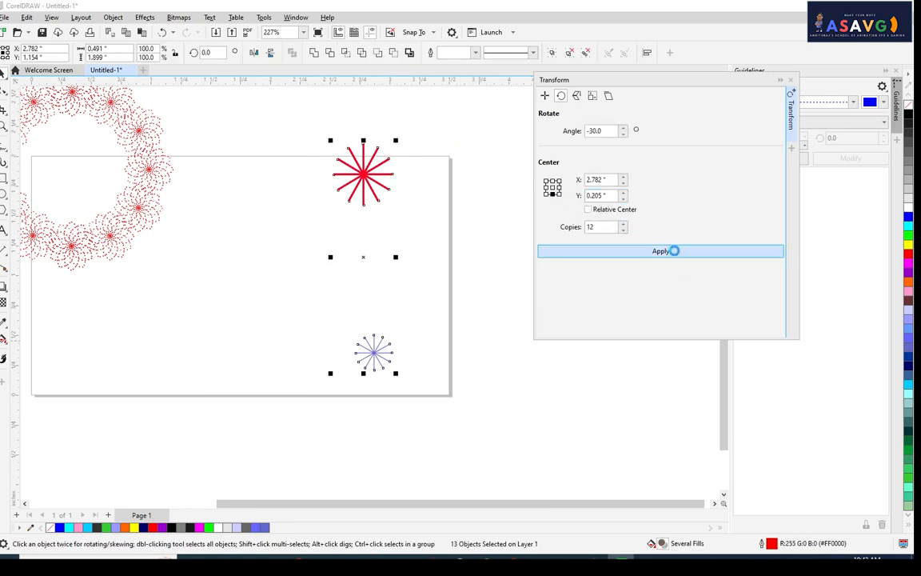
pyautogui.click(674, 251)
pyautogui.scroll(-2, 558, 410)
pyautogui.moveTo(559, 428); pyautogui.dragTo(485, 360)
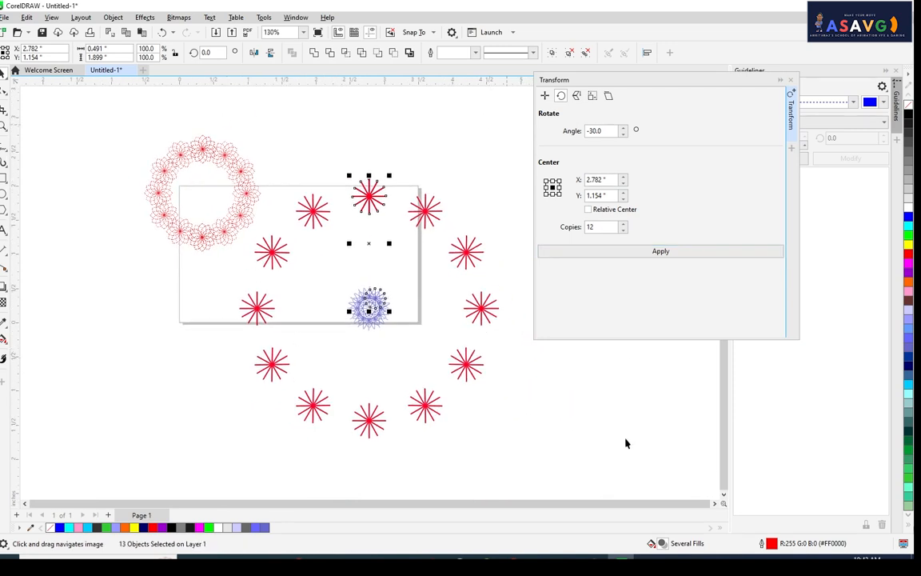
pyautogui.hotkey('ctrl', 'z')
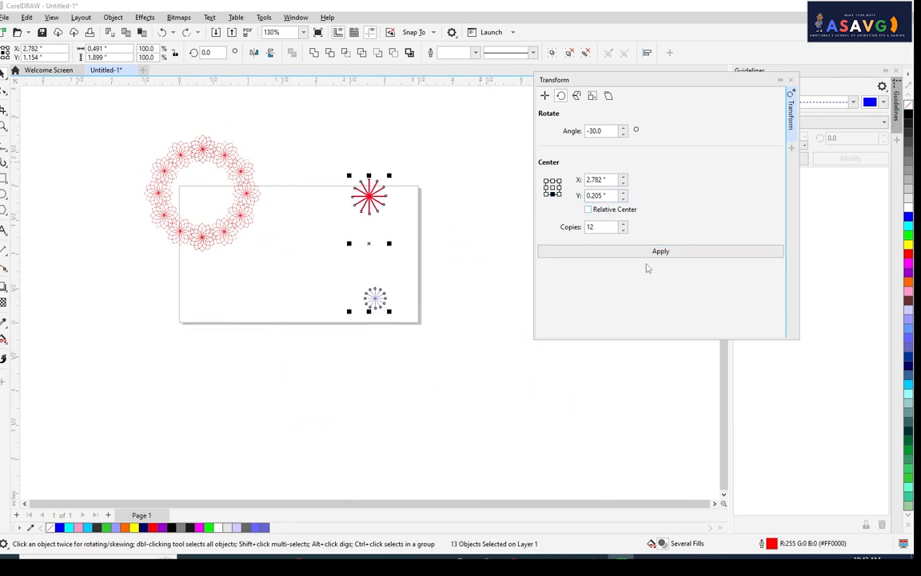
# - Rotate the red and blue-violet stars by -30° about their common centre with 12 copies, forming a ring
pyautogui.click(648, 253)
pyautogui.hotkey('ctrl', 'z')
pyautogui.click(681, 254)
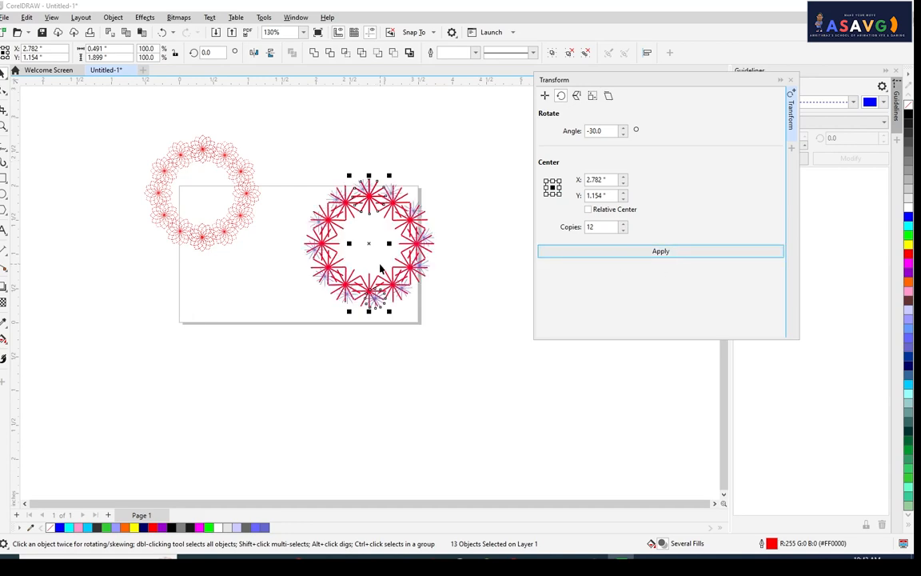
# - Undo the last ring and rotate the red and blue-violet stars again by -30° with 12 copies, ringing the red stars around the blue-violet ones
pyautogui.scroll(1, 382, 270)
pyautogui.scroll(4, 384, 274)
pyautogui.hotkey('ctrl', 'z')
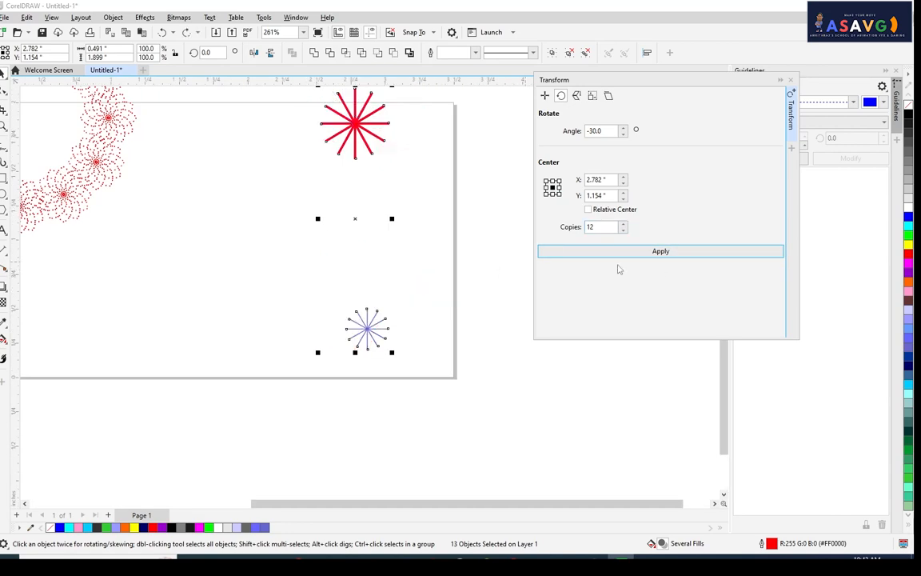
pyautogui.click(661, 252)
pyautogui.hotkey('ctrl', 'z')
pyautogui.click(631, 251)
pyautogui.scroll(-3, 441, 328)
pyautogui.click(372, 222)
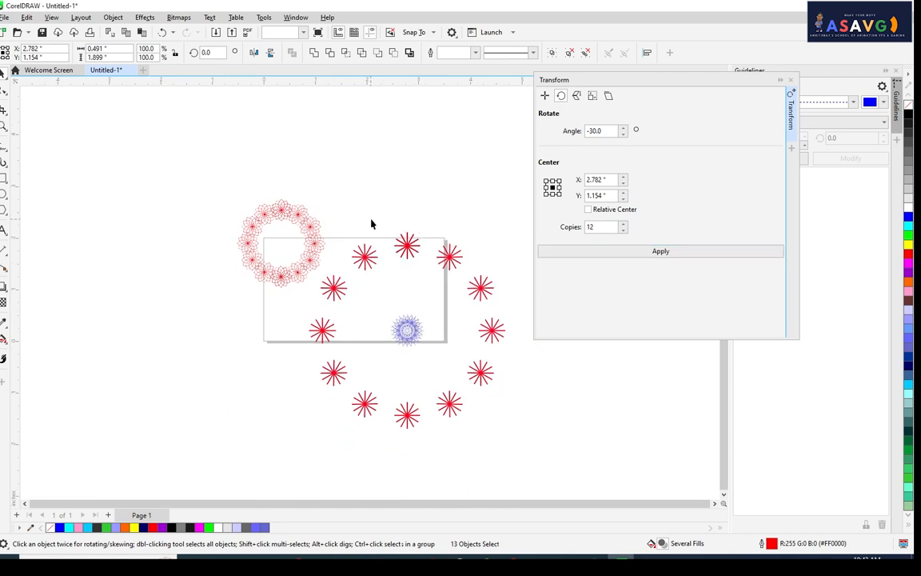
# - Select the stars of the new ring and apply a dotted line style to their outlines
pyautogui.moveTo(319, 217); pyautogui.dragTo(564, 559)
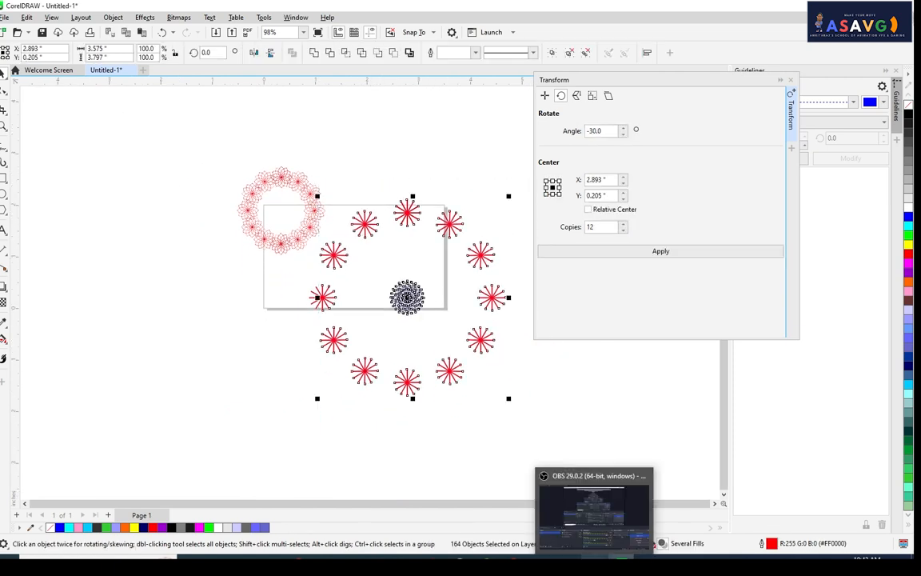
pyautogui.click(472, 454)
pyautogui.moveTo(535, 438); pyautogui.dragTo(319, 187)
pyautogui.click(520, 52)
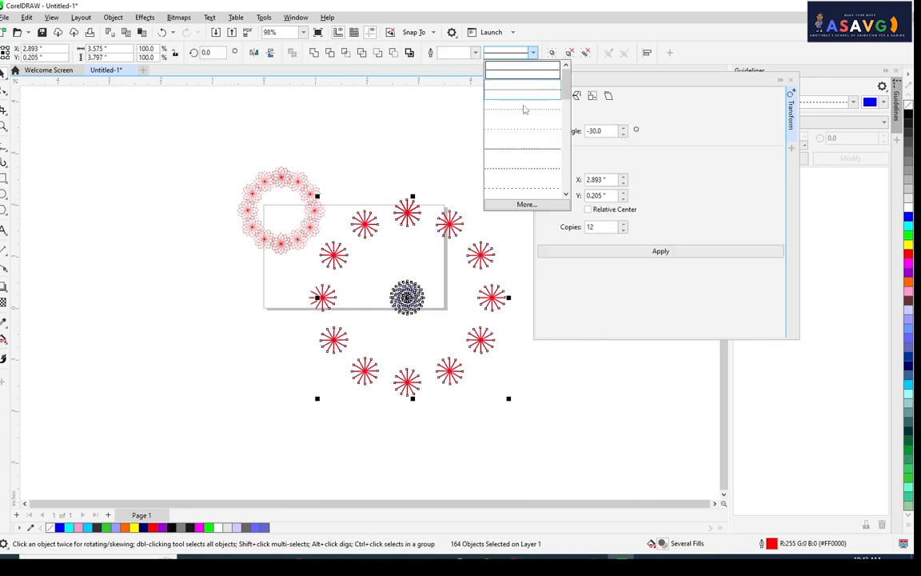
pyautogui.click(524, 129)
pyautogui.click(446, 144)
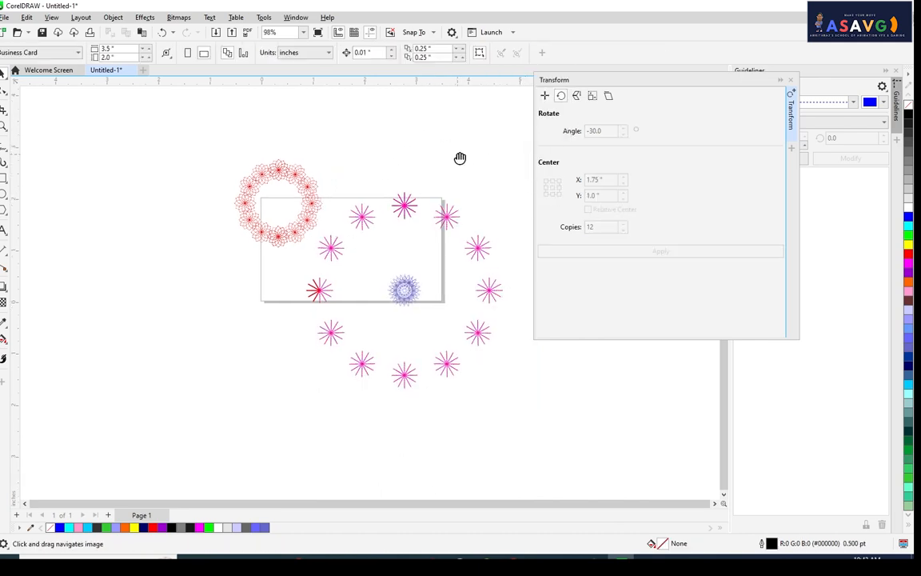
pyautogui.scroll(4, 421, 175)
pyautogui.scroll(-2, 431, 203)
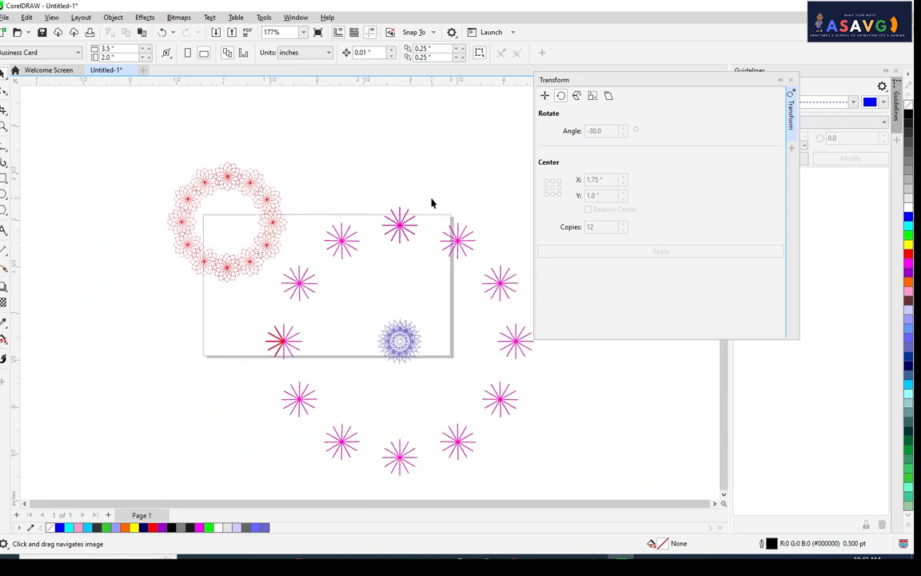
# - Try scaling all the ungrouped patterns down about their common centre, and undo it
pyautogui.scroll(-3, 430, 203)
pyautogui.hotkey('ctrl', 'a')
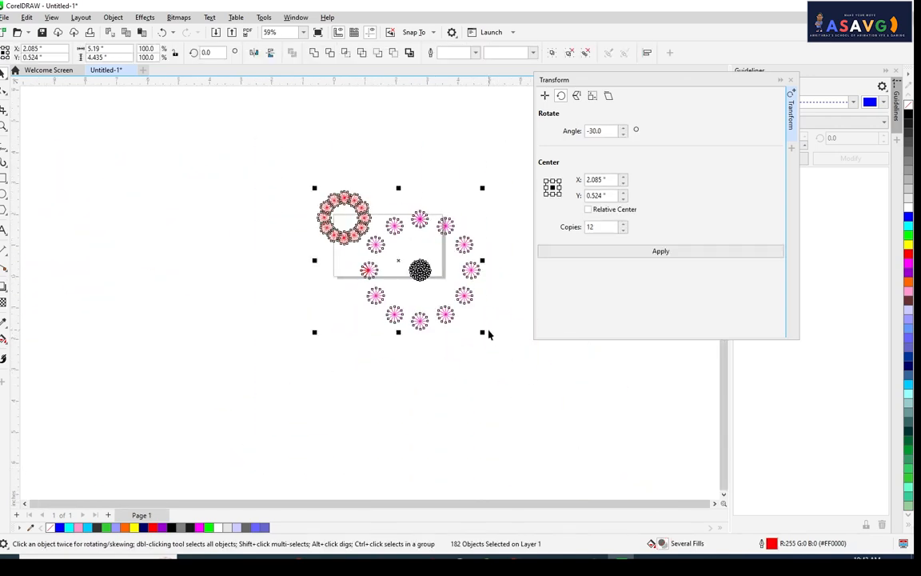
pyautogui.moveTo(480, 333); pyautogui.dragTo(435, 303)
pyautogui.scroll(3, 438, 304)
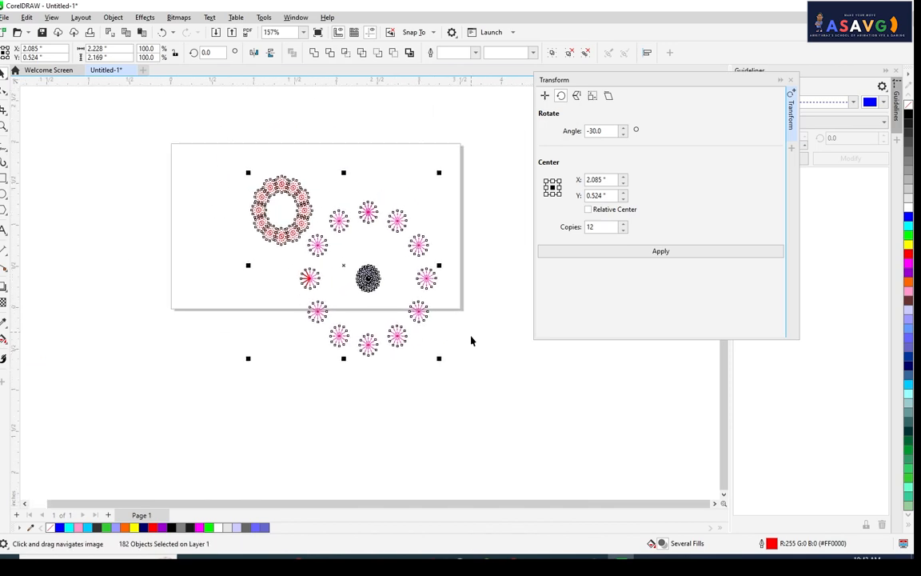
pyautogui.moveTo(440, 359); pyautogui.dragTo(402, 304)
pyautogui.hotkey('ctrl', 'z')
pyautogui.hotkey('ctrl', 'z')
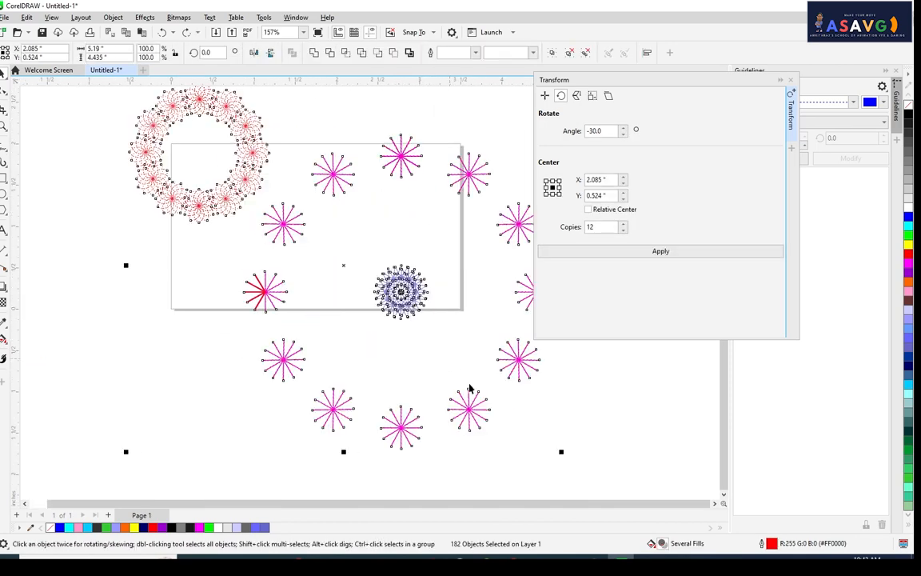
# - Group all the patterns and fit the group onto the page by scaling it to about 47.6% and moving it up
pyautogui.scroll(-2, 561, 454)
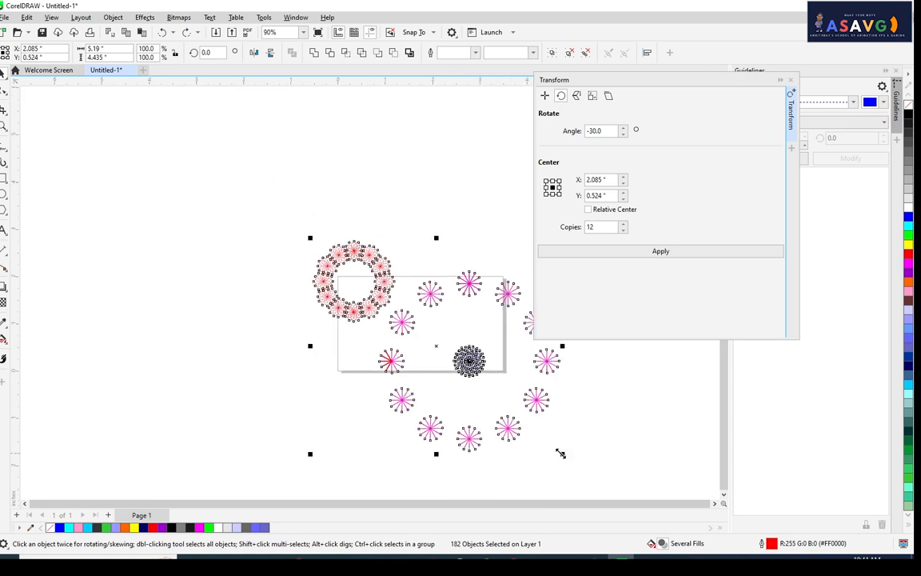
pyautogui.hotkey('ctrl', 'g')
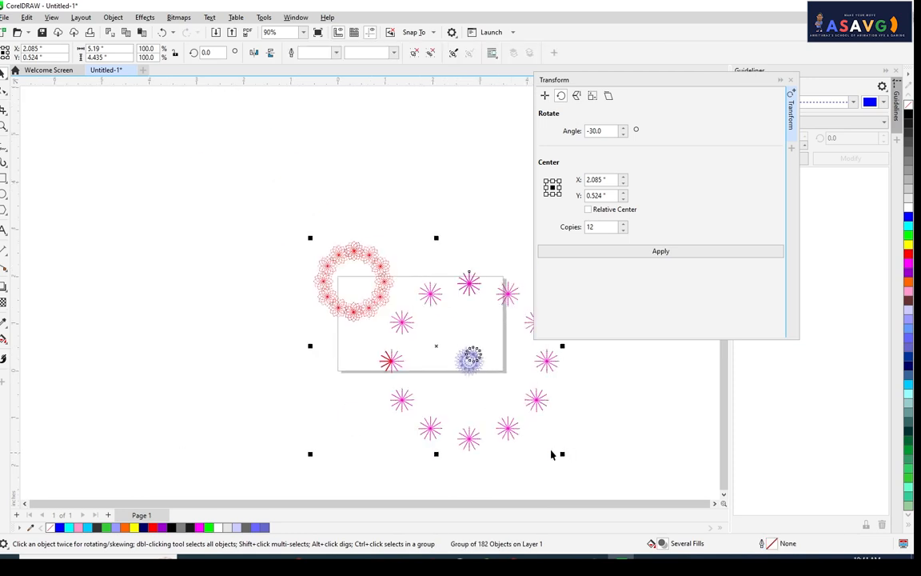
pyautogui.moveTo(561, 454); pyautogui.dragTo(485, 373)
pyautogui.hotkey('ctrl', 'z')
pyautogui.moveTo(564, 455); pyautogui.dragTo(518, 422)
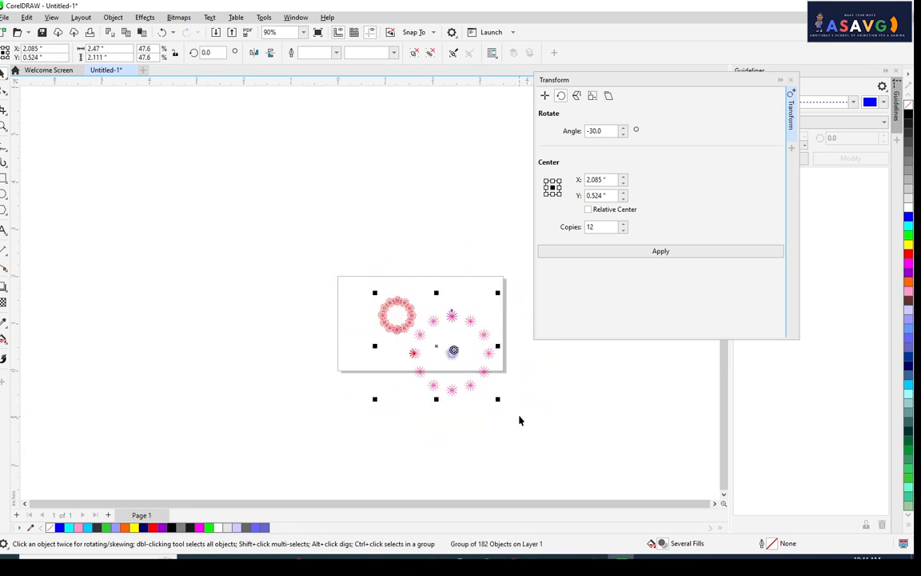
pyautogui.moveTo(452, 353)
pyautogui.mouseDown()
pyautogui.moveTo(450, 346)
pyautogui.moveTo(461, 359)
pyautogui.mouseUp()
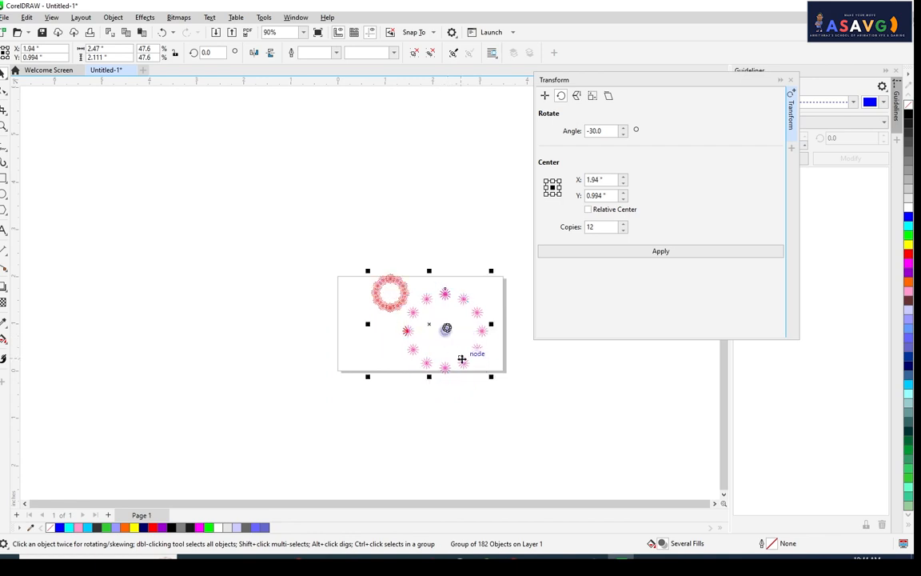
pyautogui.moveTo(316, 324); pyautogui.dragTo(313, 324)
# - Draw a rectangle about 3.48 by 2.08 inches covering the page and fill it black
pyautogui.click(4, 177)
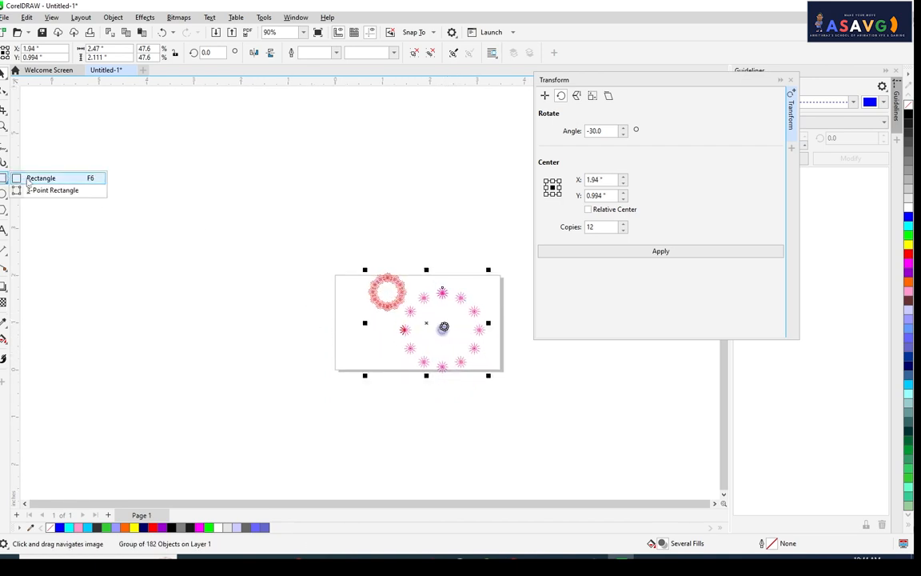
pyautogui.click(36, 178)
pyautogui.moveTo(376, 282); pyautogui.dragTo(502, 373)
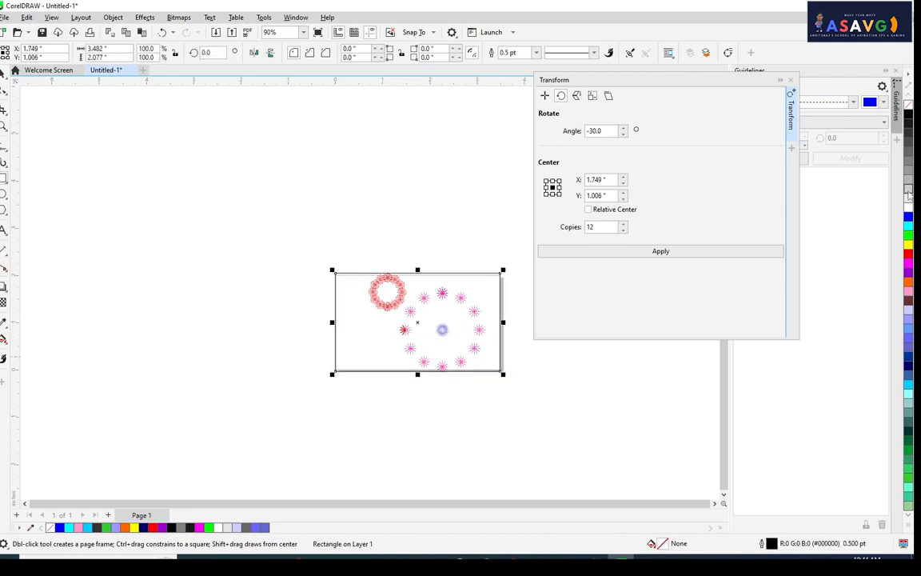
pyautogui.click(908, 117)
# - Send the black rectangle behind the patterns as a background
pyautogui.scroll(3, 372, 305)
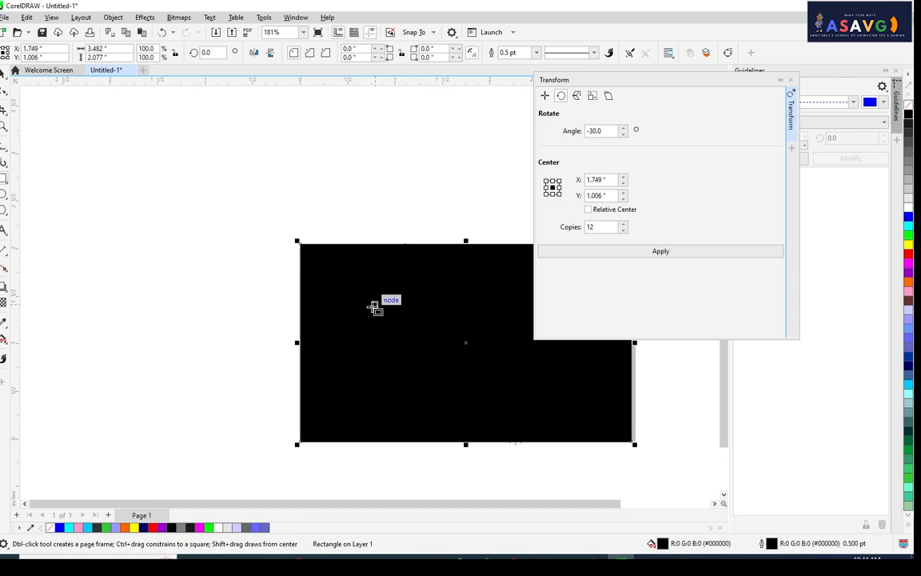
pyautogui.hotkey('shift', 'pagedown')
pyautogui.scroll(3, 403, 318)
pyautogui.moveTo(390, 329); pyautogui.dragTo(169, 244)
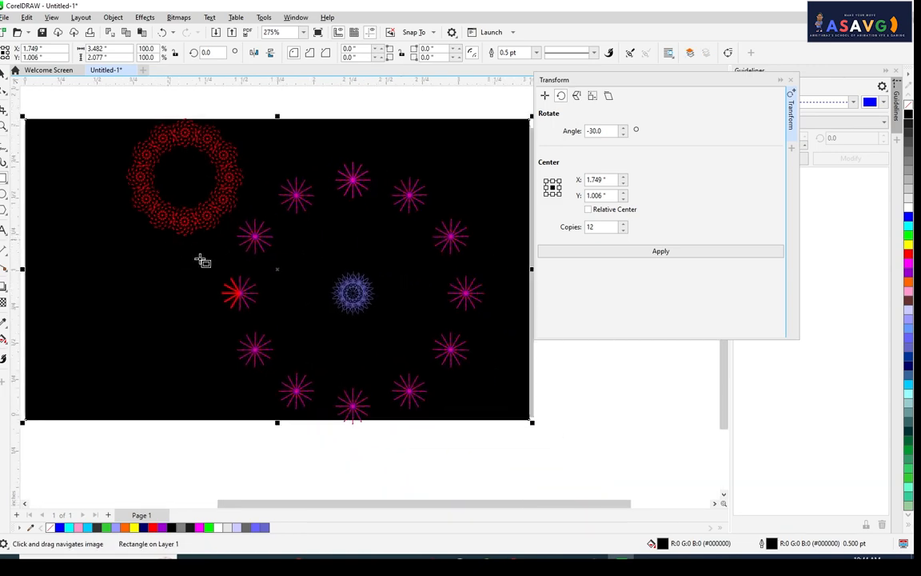
pyautogui.scroll(4, 202, 261)
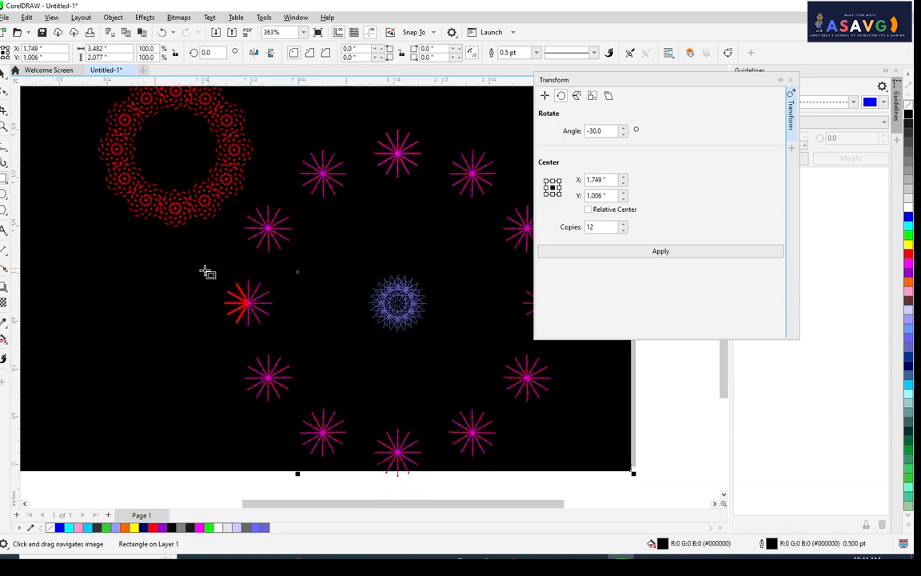
pyautogui.scroll(-2, 284, 276)
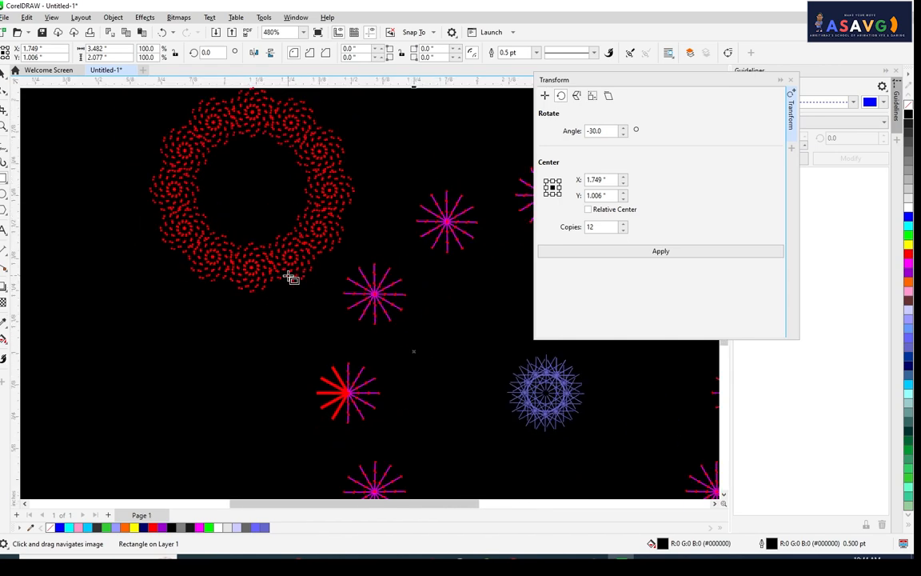
# - Try several grey fills on the background rectangle and settle on 60% Black (R 102, G 102, B 102)
pyautogui.click(910, 161)
pyautogui.click(910, 152)
pyautogui.click(910, 144)
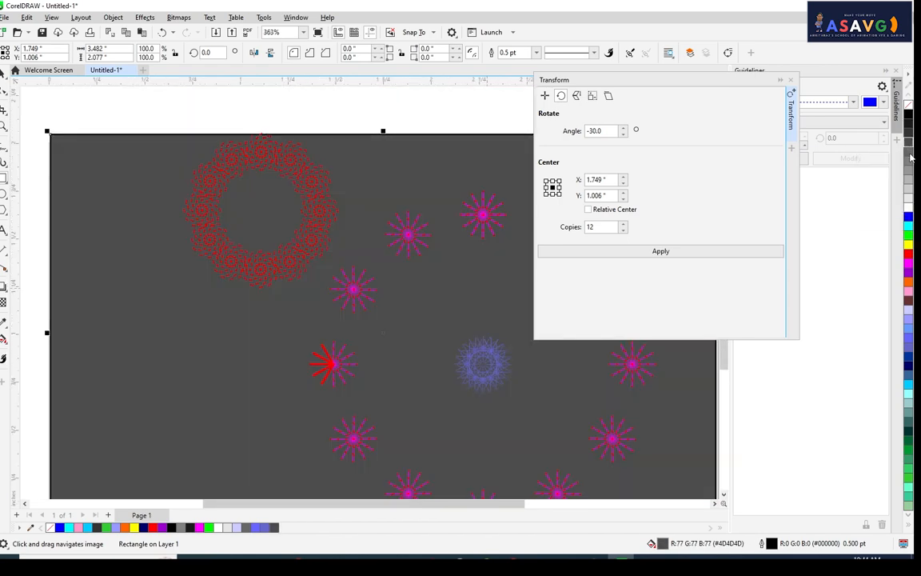
pyautogui.click(909, 162)
pyautogui.click(909, 170)
pyautogui.click(909, 179)
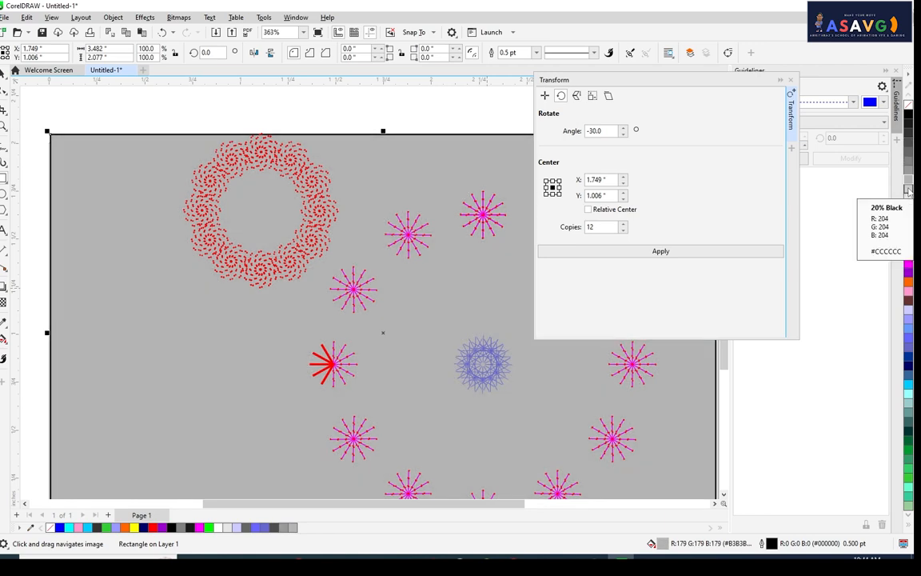
pyautogui.click(909, 189)
pyautogui.click(909, 179)
pyautogui.click(910, 152)
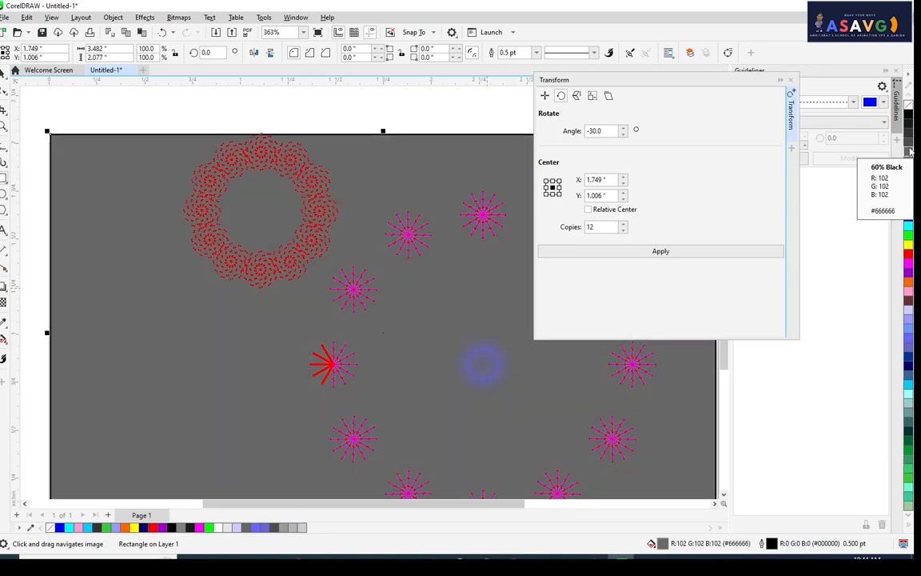
pyautogui.scroll(-3, 312, 363)
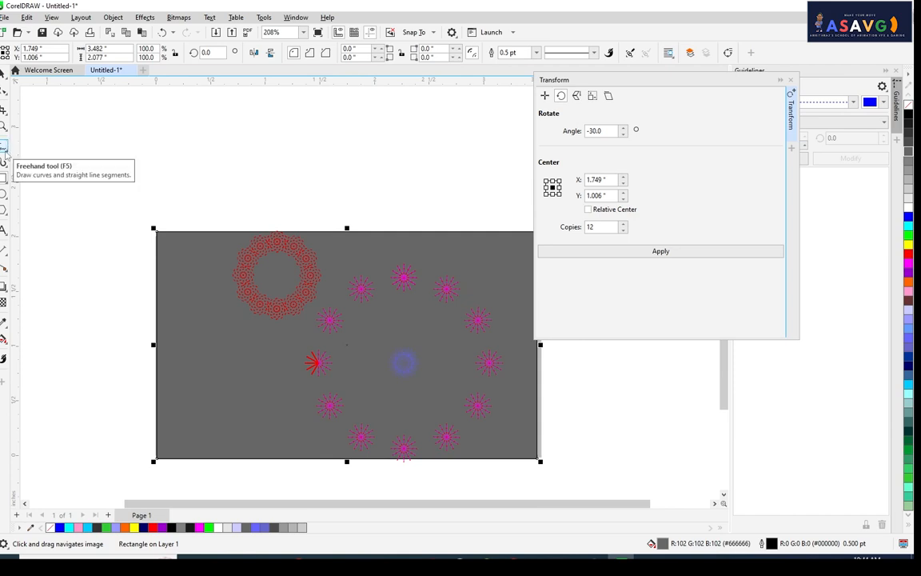
# - Delete the patterns and the background rectangle from the page
pyautogui.moveTo(76, 158); pyautogui.dragTo(564, 503)
pyautogui.press('Delete')
pyautogui.scroll(1, 147, 264)
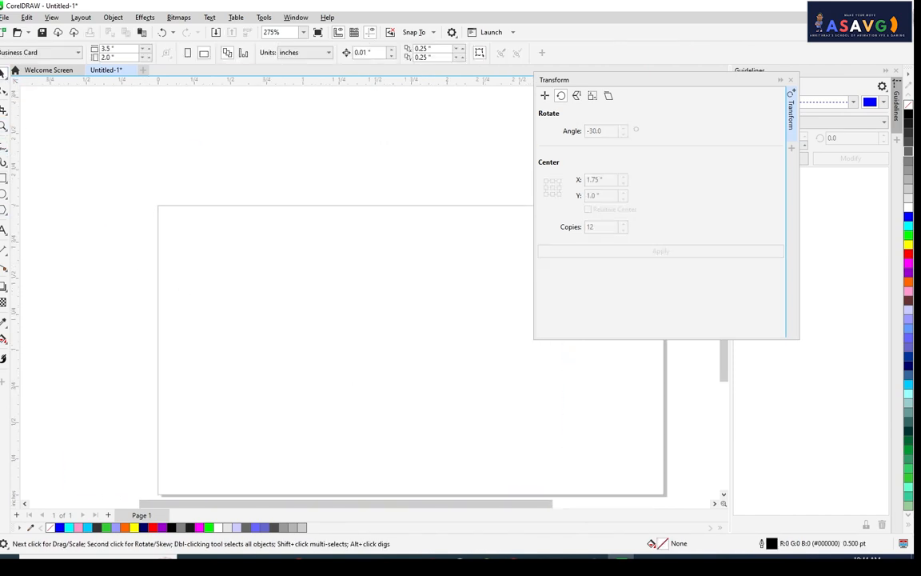
# - Add the letter "A" as 24 pt Arial text in the upper part of the page
pyautogui.click(4, 231)
pyautogui.click(350, 300)
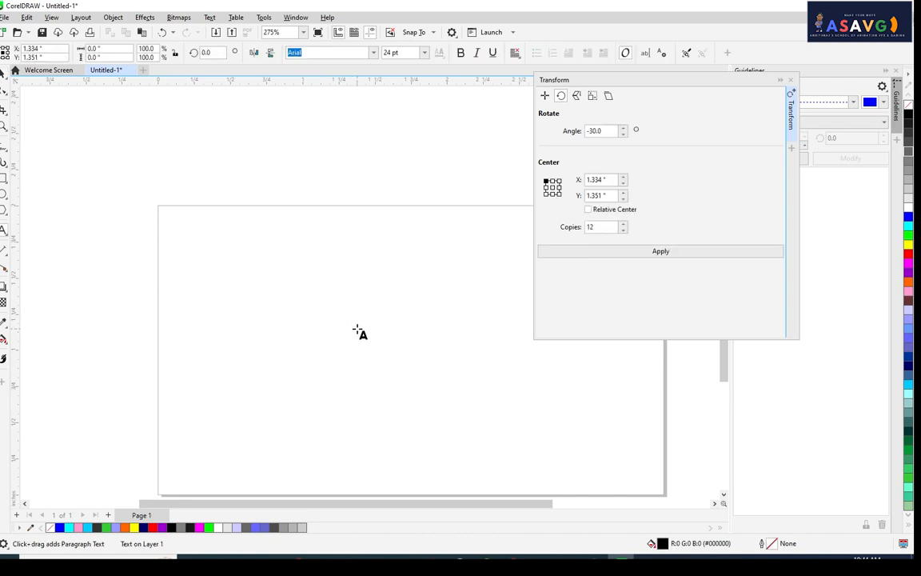
pyautogui.write('A')
pyautogui.scroll(-1, 363, 320)
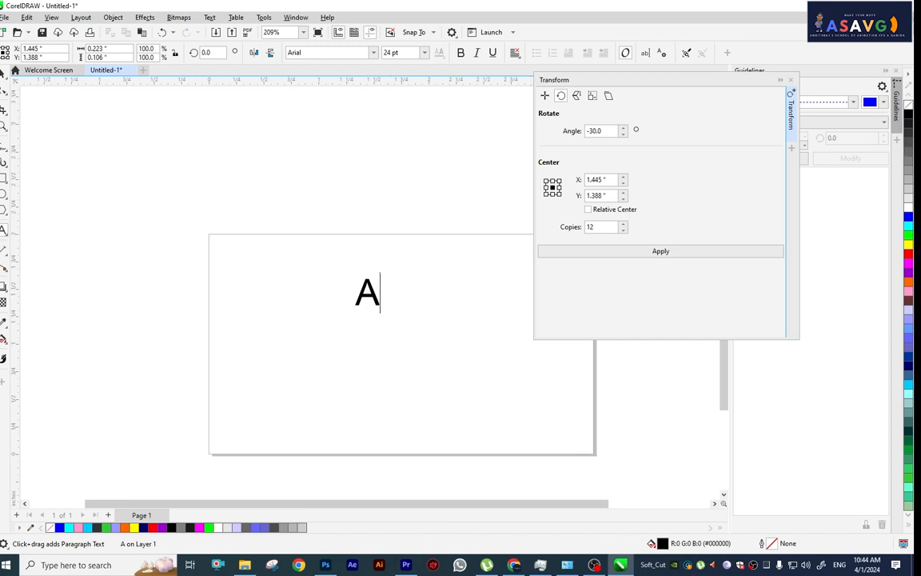
pyautogui.click(3, 72)
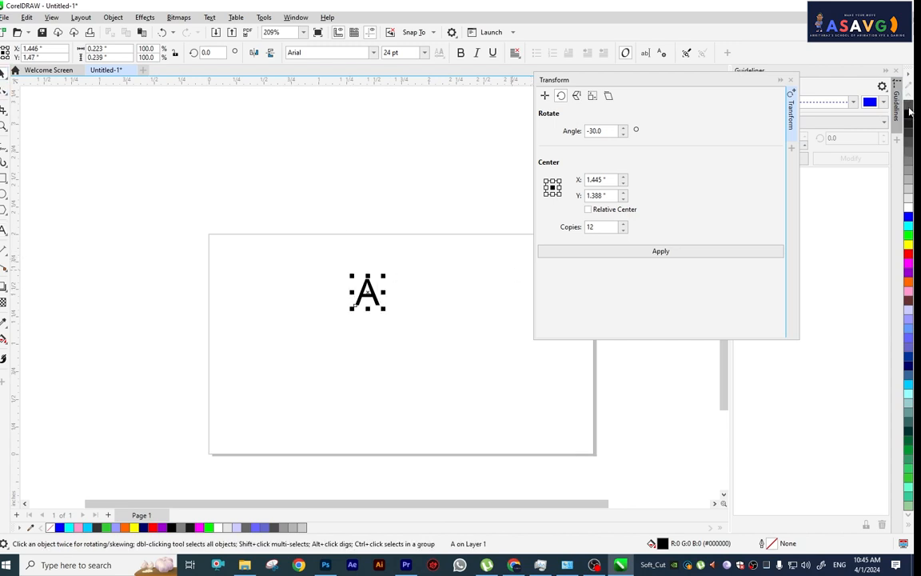
pyautogui.scroll(2, 396, 289)
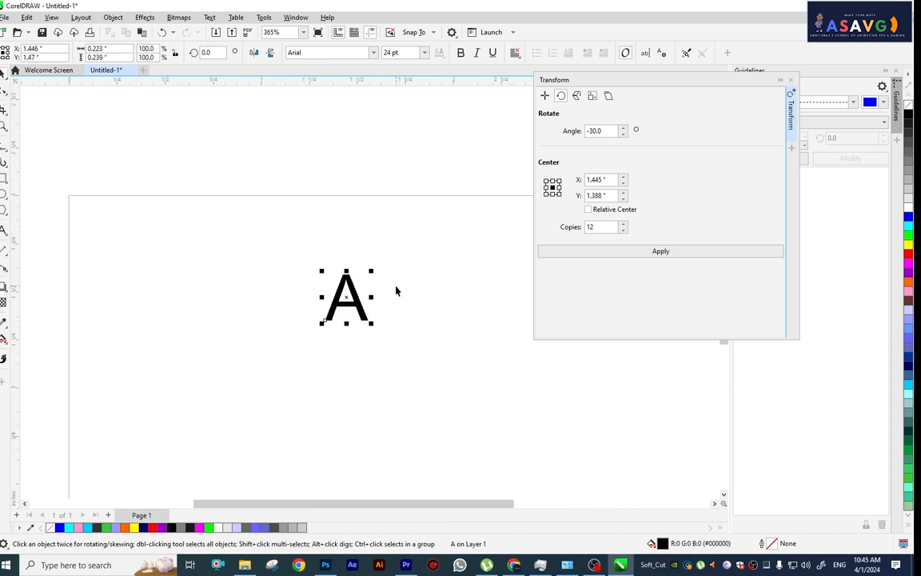
# - Try removing the fill of the letter A, and undo it
pyautogui.click(243, 363)
pyautogui.click(349, 301)
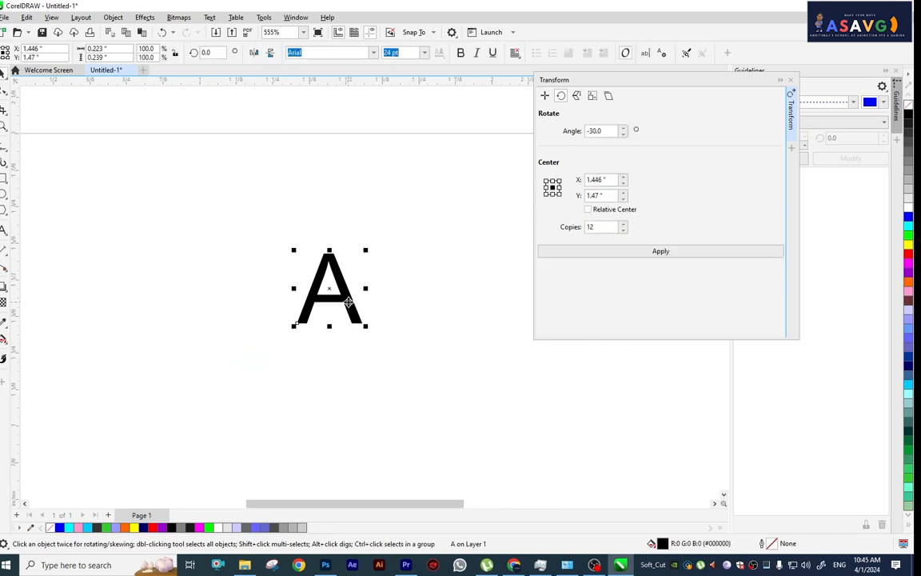
pyautogui.click(909, 103)
pyautogui.rightClick(909, 118)
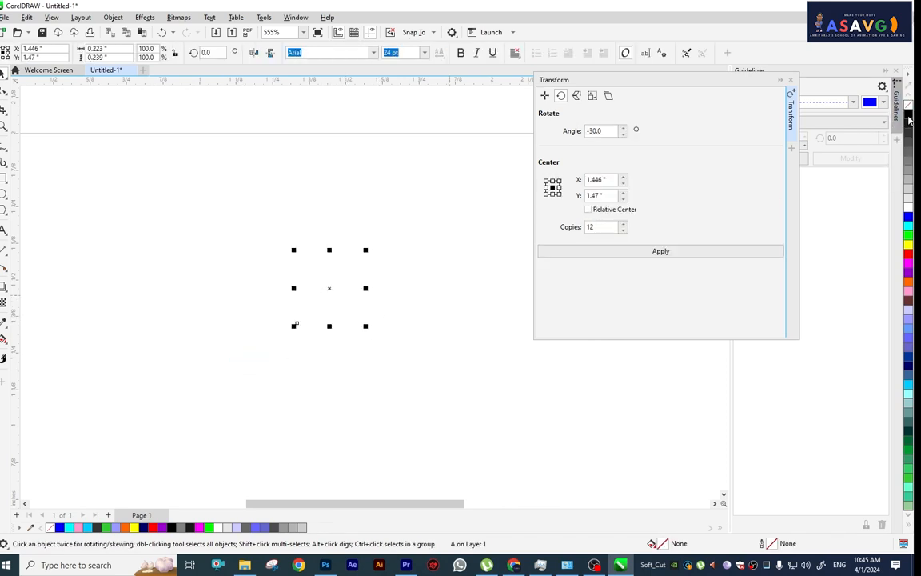
pyautogui.hotkey('ctrl', 'z')
pyautogui.hotkey('ctrl', 'z')
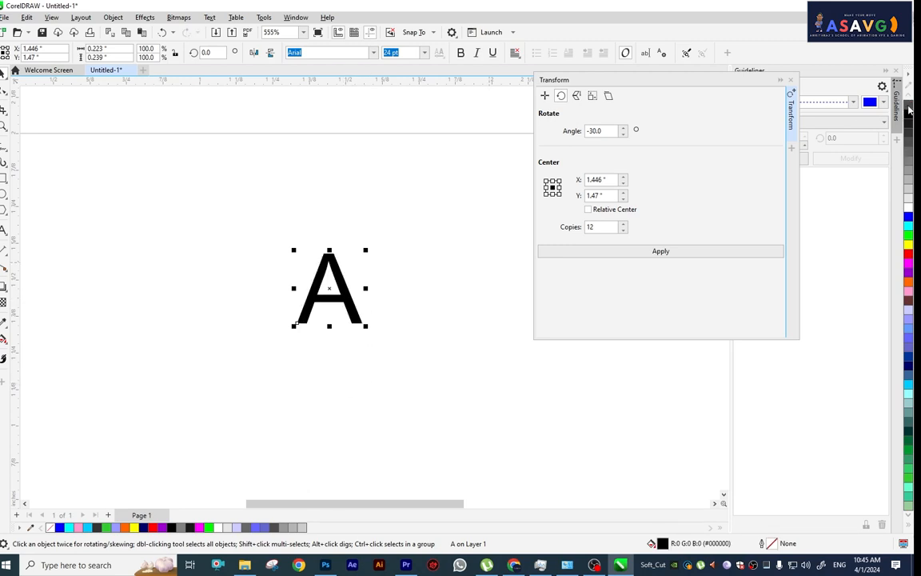
# - Remove the letter A's fill and give it a 90% Black outline
pyautogui.click(908, 111)
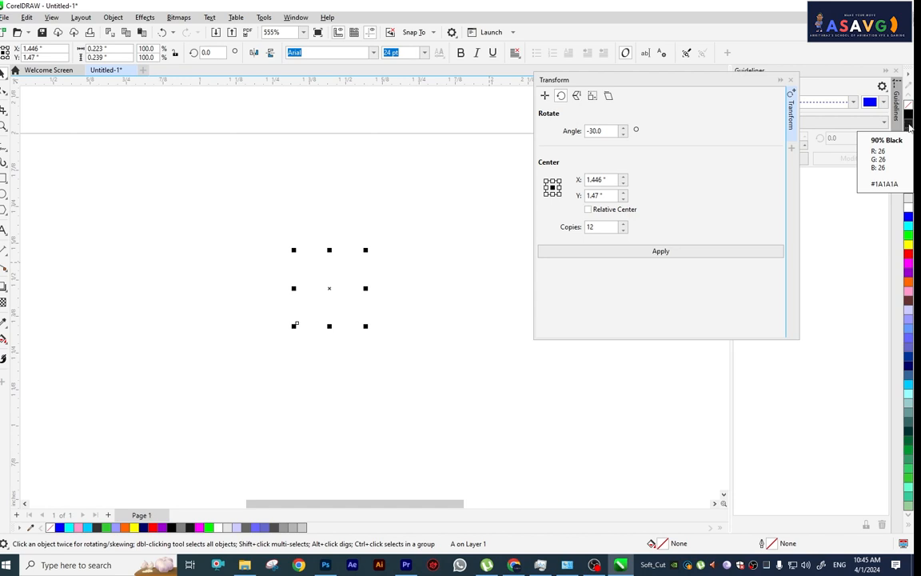
pyautogui.rightClick(908, 124)
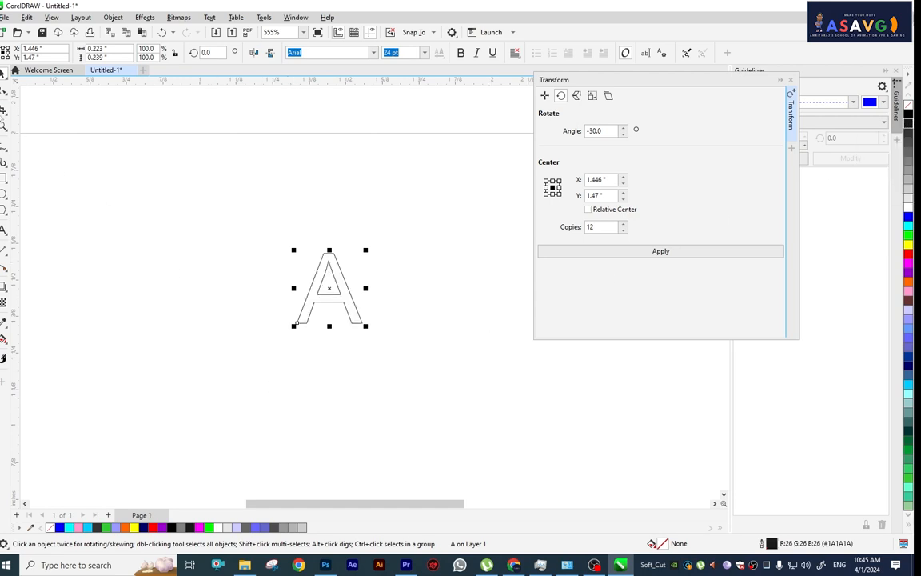
pyautogui.click(253, 203)
# - Scale the outlined letter A down to about 0.07 by 0.091 inches and leave it selected
pyautogui.click(337, 300)
pyautogui.moveTo(351, 302); pyautogui.dragTo(347, 256)
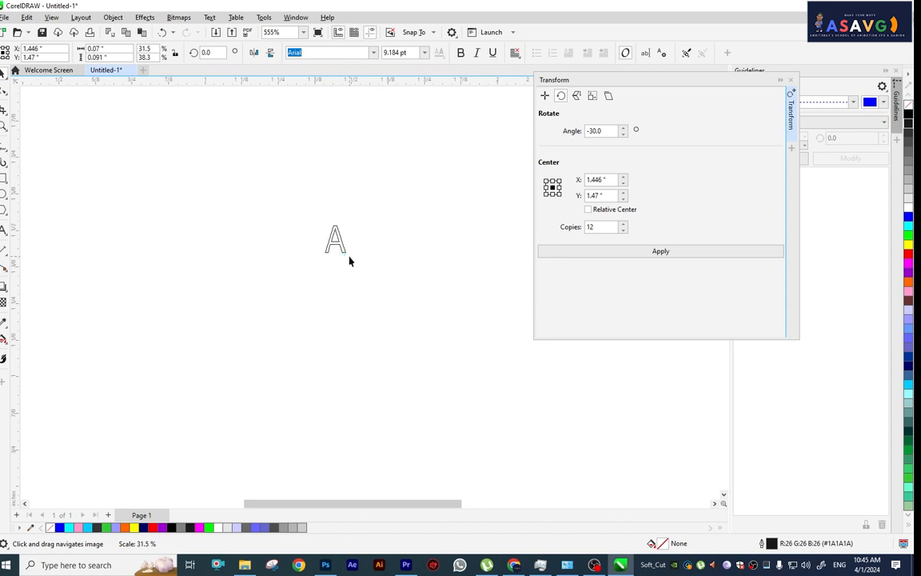
pyautogui.click(326, 269)
pyautogui.scroll(2, 326, 272)
pyautogui.moveTo(312, 179); pyautogui.dragTo(384, 251)
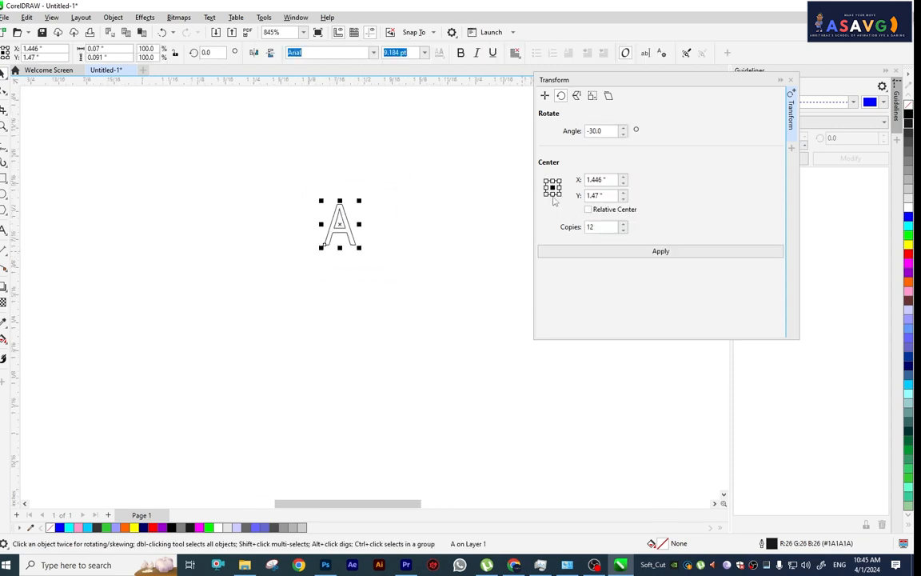
# - Try rotating the outlined letter A by -30° with 12 copies about its bottom-center point, and undo it
pyautogui.click(552, 194)
pyautogui.click(338, 232)
pyautogui.scroll(1, 337, 248)
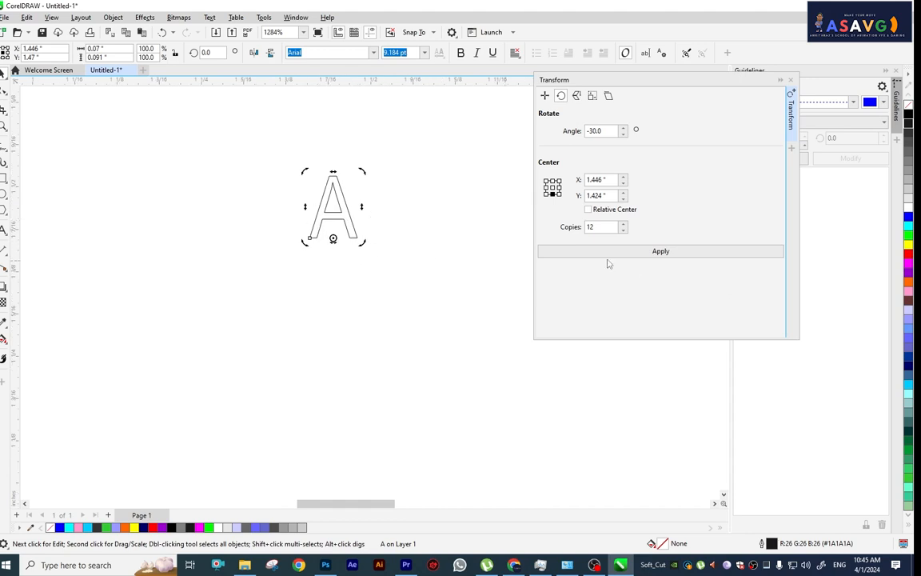
pyautogui.click(649, 253)
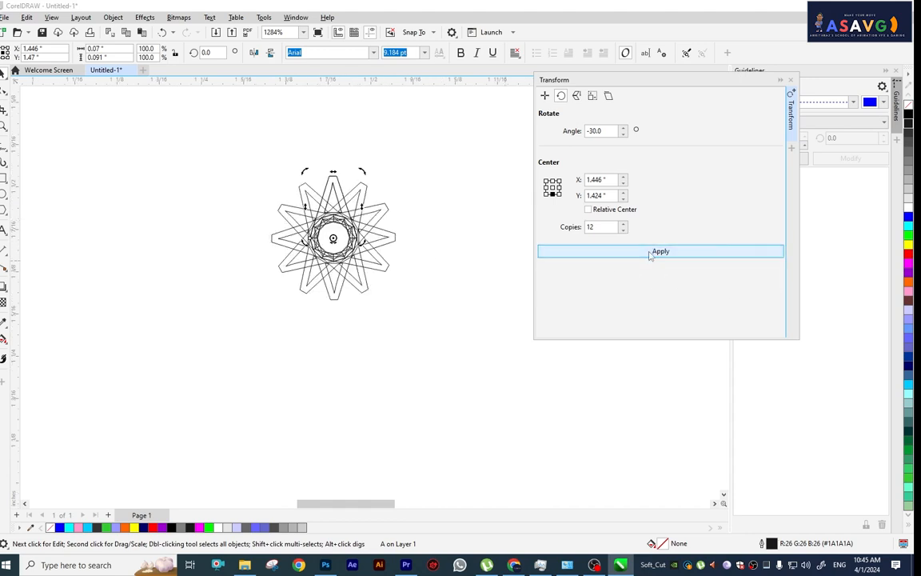
pyautogui.scroll(1, 431, 300)
pyautogui.click(409, 488)
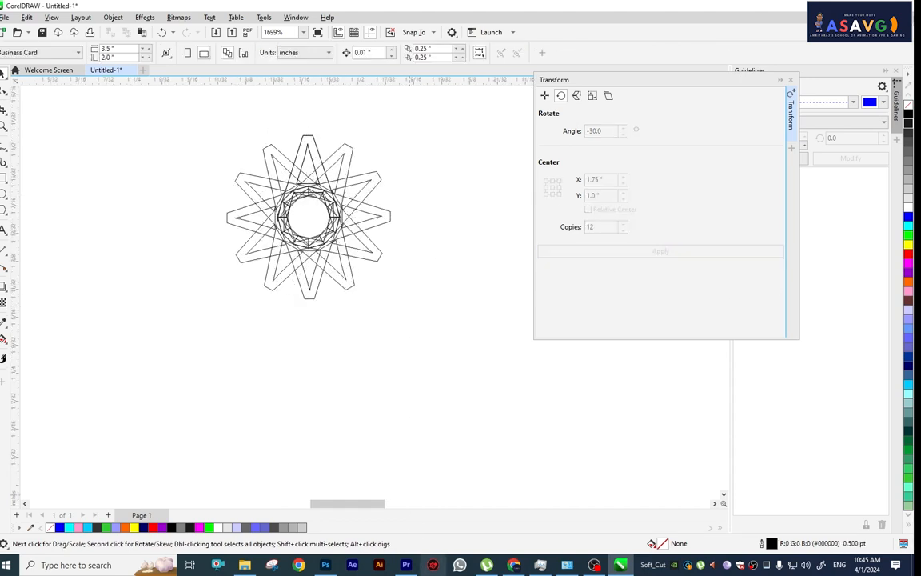
pyautogui.hotkey('ctrl', 'z')
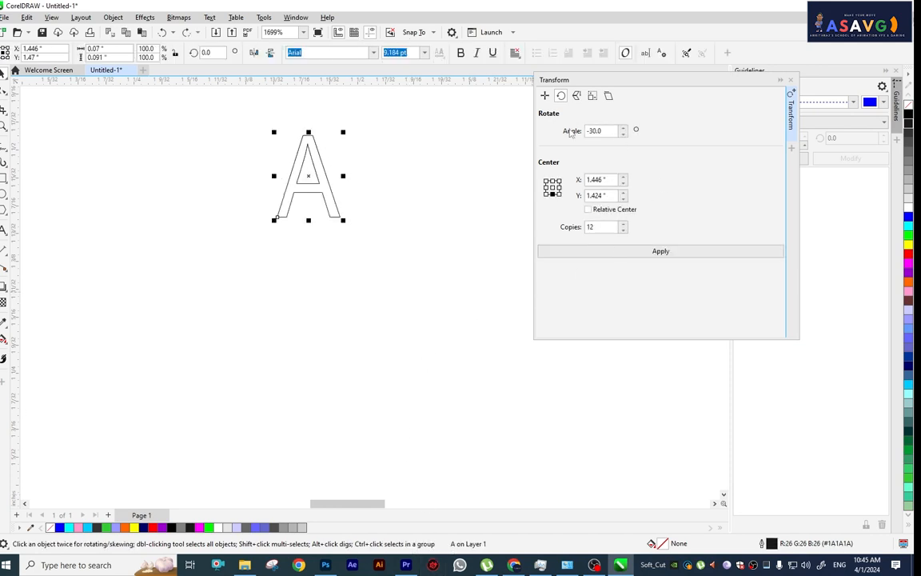
# - Try rotating the letter A by -30° with 10 copies about its bottom-center point, and undo it
pyautogui.click(339, 213)
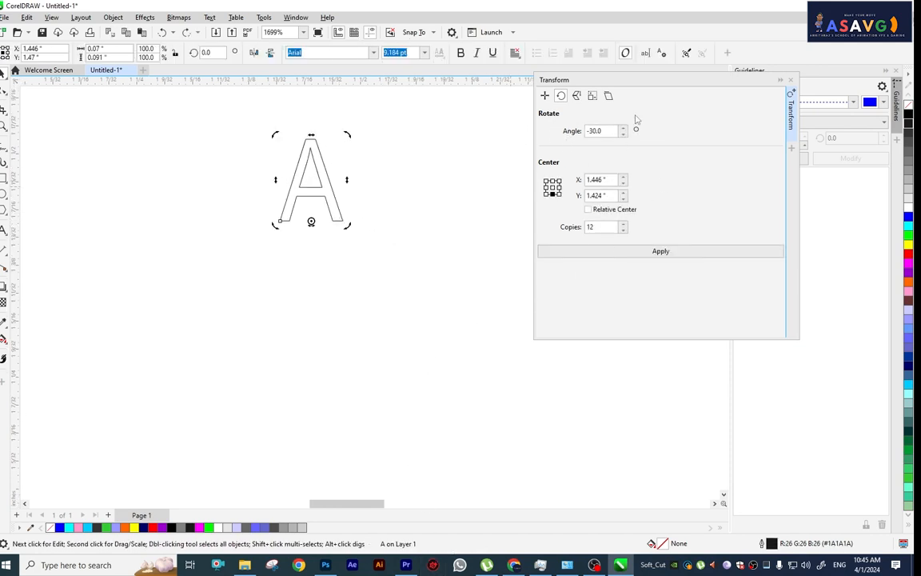
pyautogui.doubleClick(595, 227)
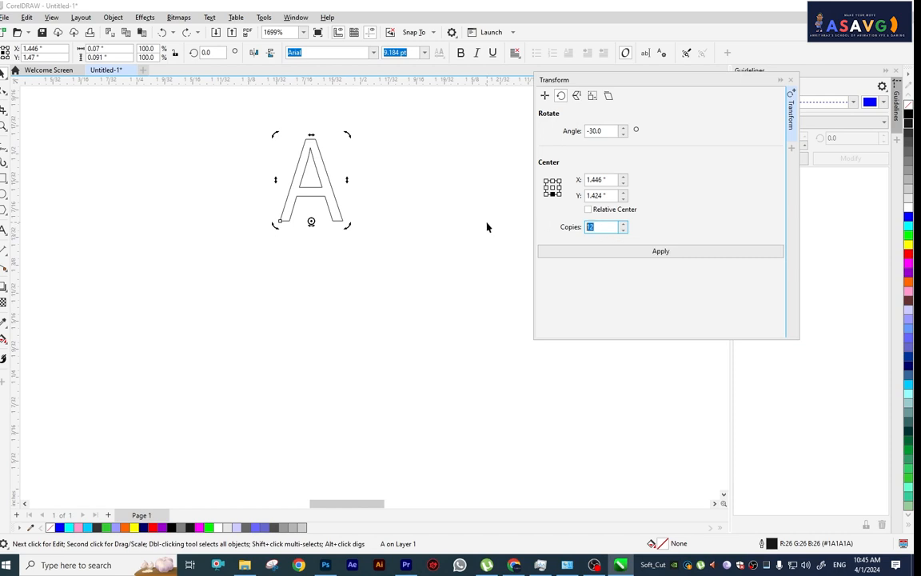
pyautogui.write('10')
pyautogui.click(680, 253)
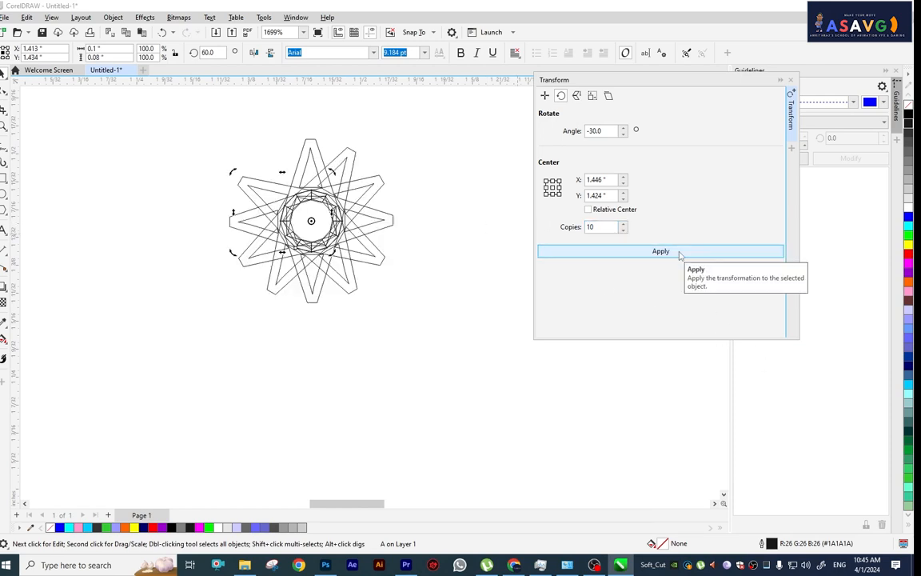
pyautogui.hotkey('ctrl', 'z')
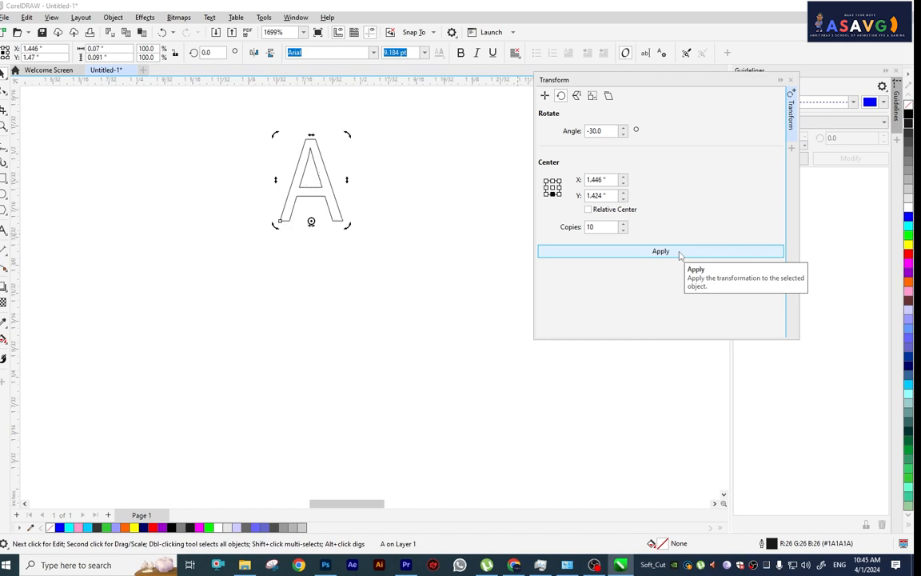
# - Try a 30° rotation of the letter A with 10 copies about its bottom-center point, and undo it
pyautogui.moveTo(609, 130); pyautogui.dragTo(533, 124)
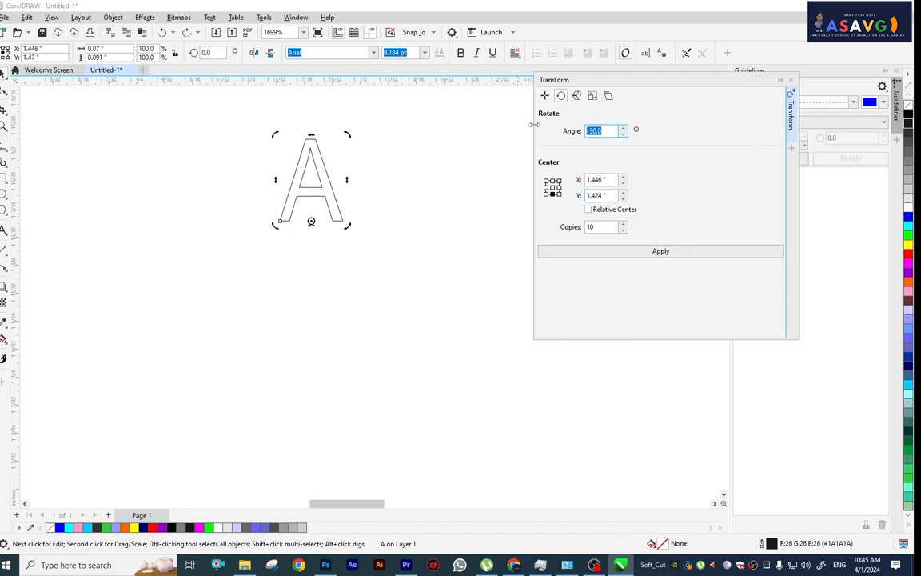
pyautogui.write('30')
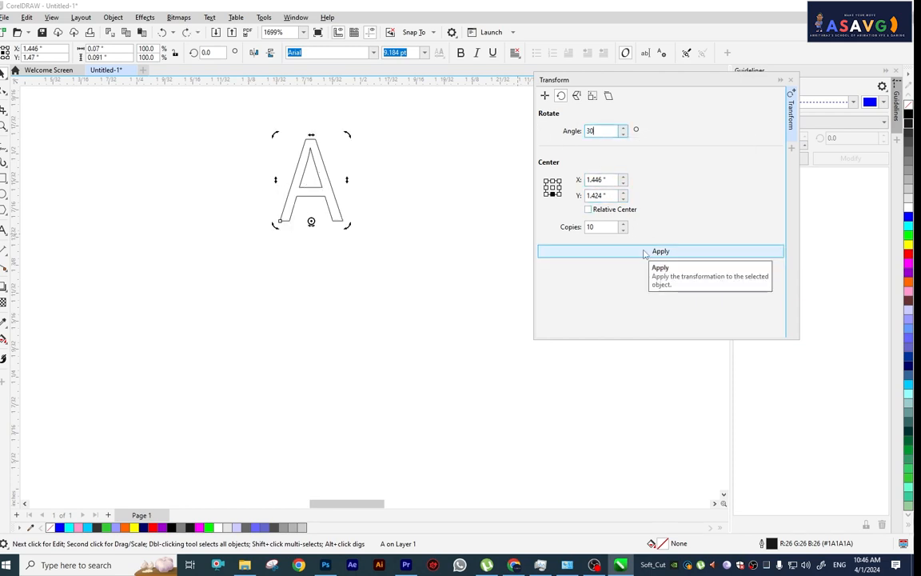
pyautogui.click(644, 252)
pyautogui.hotkey('ctrl', 'z')
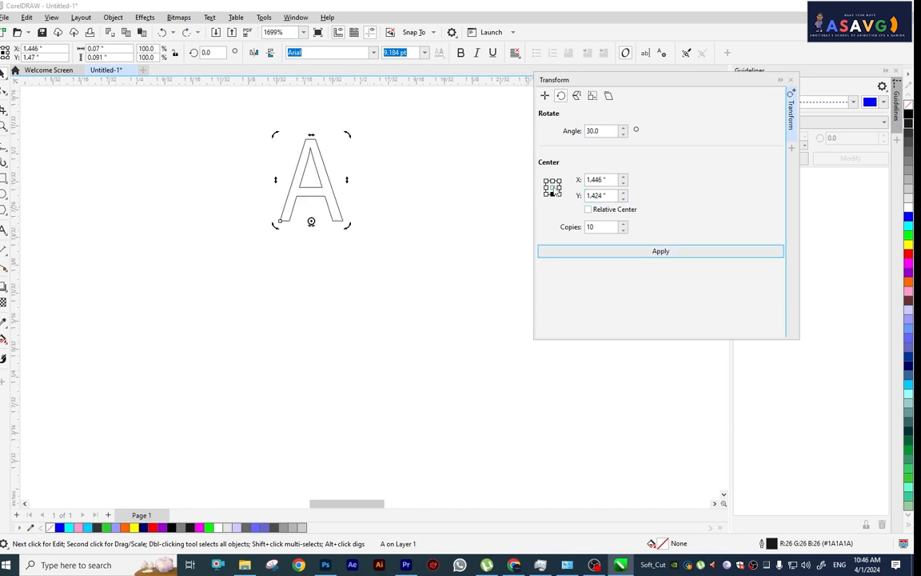
# - Try rotating the letter A by 30° with 10 copies about its own center, and undo it
pyautogui.click(628, 254)
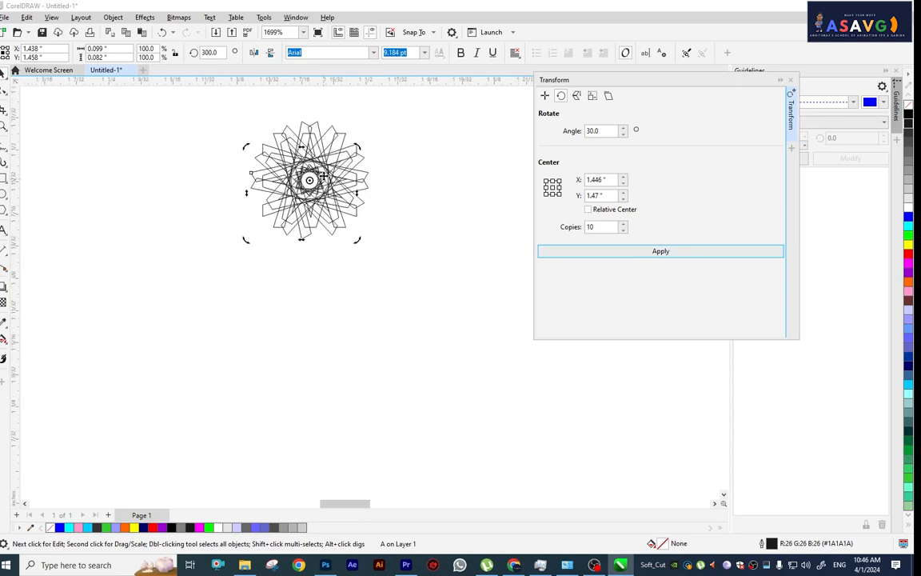
pyautogui.scroll(4, 322, 176)
pyautogui.hotkey('ctrl', 'z')
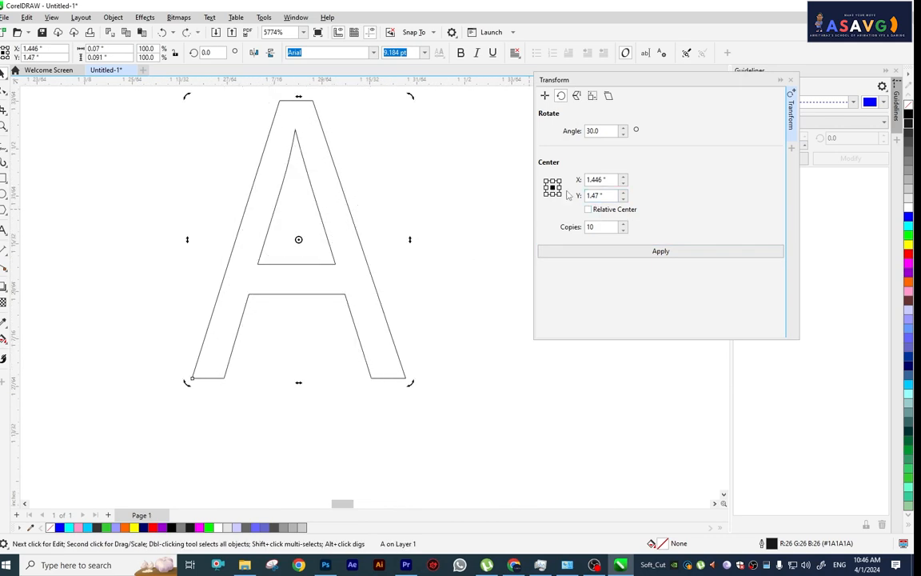
# - Try rotating the letter A by 30° with 10 copies about its top-center point at Y 1.516", and undo it
pyautogui.write('1.516')
pyautogui.click(644, 254)
pyautogui.scroll(-2, 349, 277)
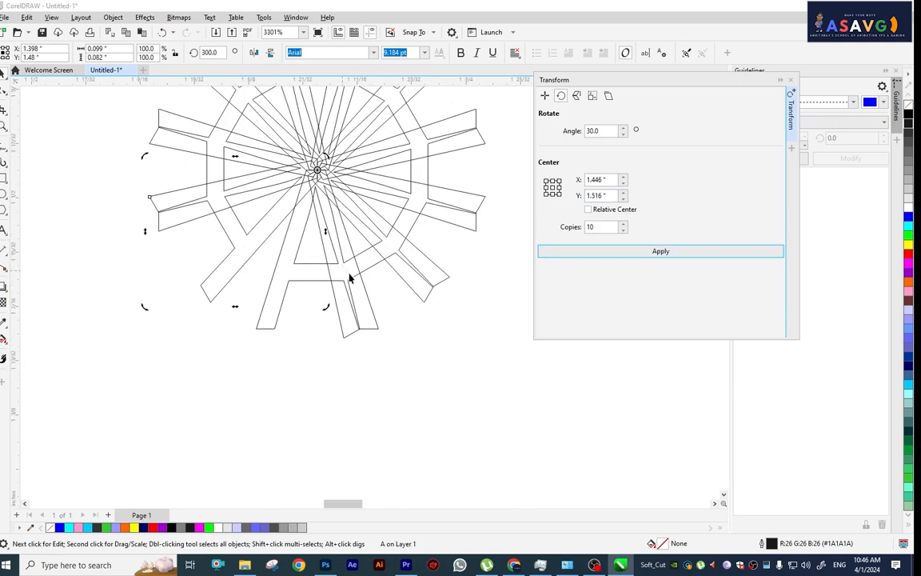
pyautogui.scroll(-2, 366, 273)
pyautogui.hotkey('ctrl', 'z')
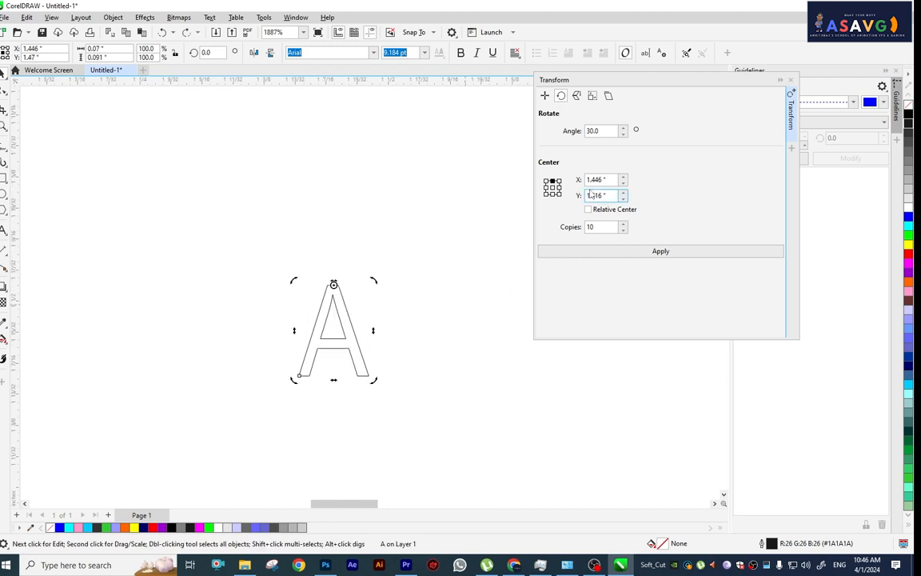
# - Try the 30° rotation with 10 copies about the letter's top-left and top-right corners, undoing each attempt
pyautogui.click(647, 253)
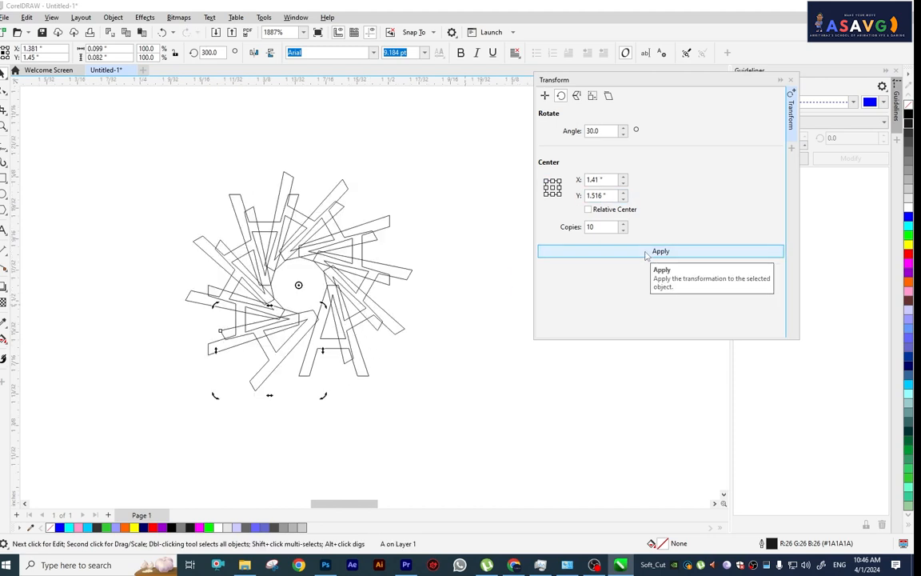
pyautogui.hotkey('ctrl', 'z')
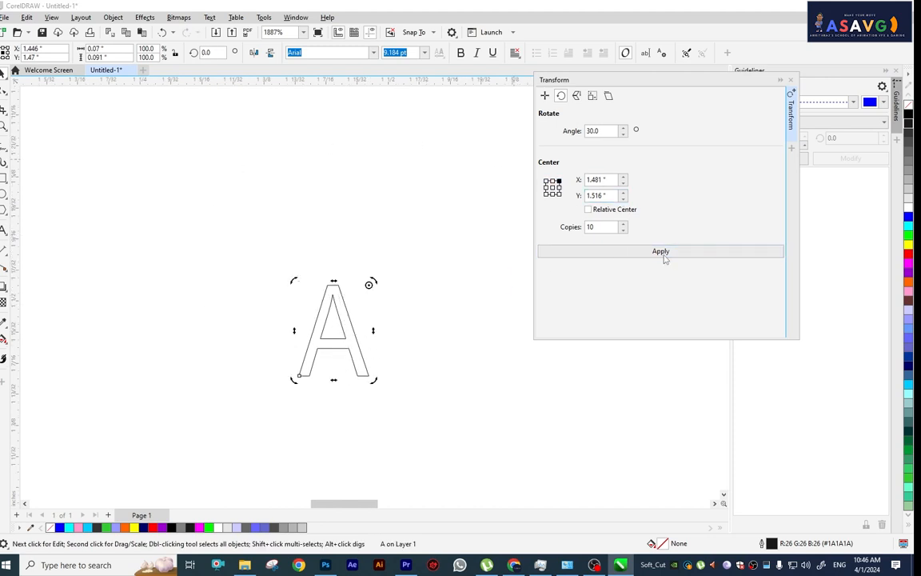
pyautogui.click(662, 252)
pyautogui.hotkey('ctrl', 'z')
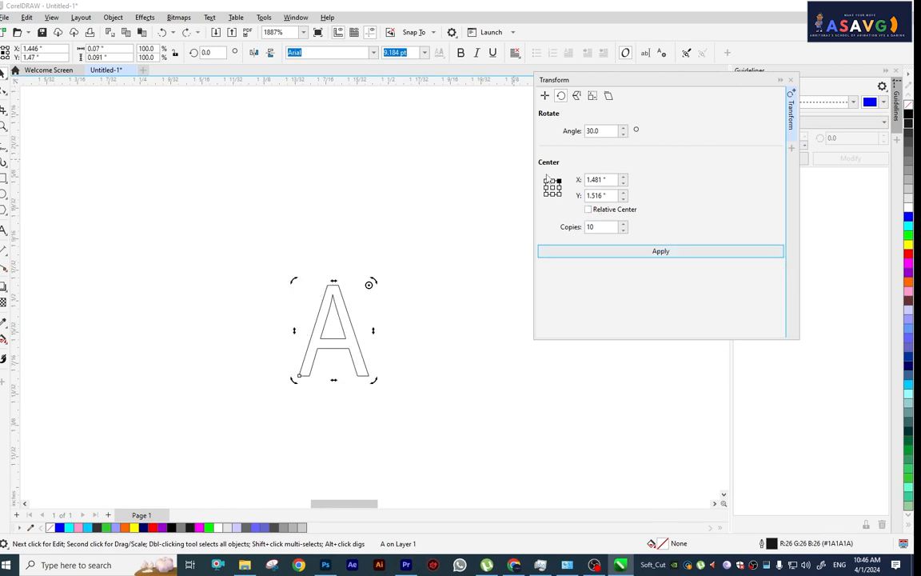
# - Try 10 copies rotated 30° about the letter's top-center point plus further copies about the last letter's center, and undo them all
pyautogui.click(669, 253)
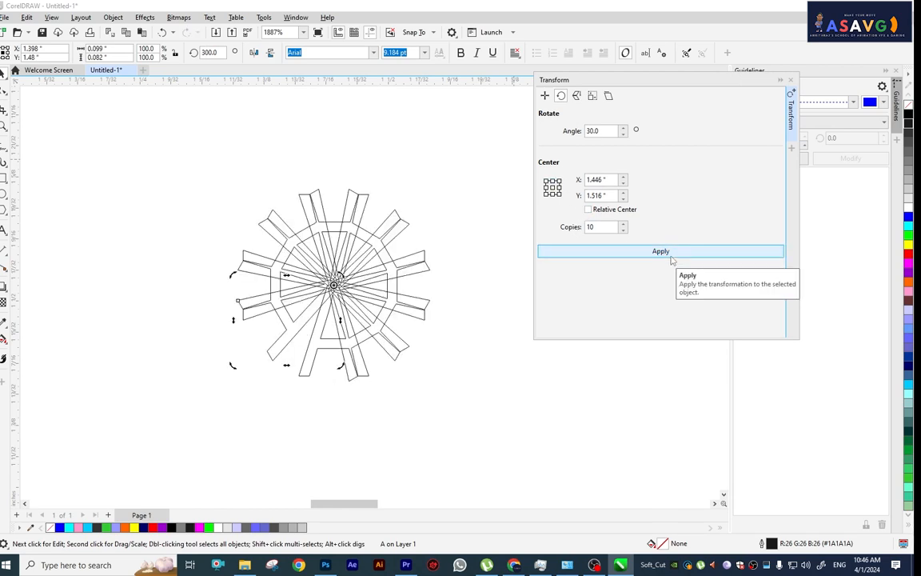
pyautogui.click(553, 190)
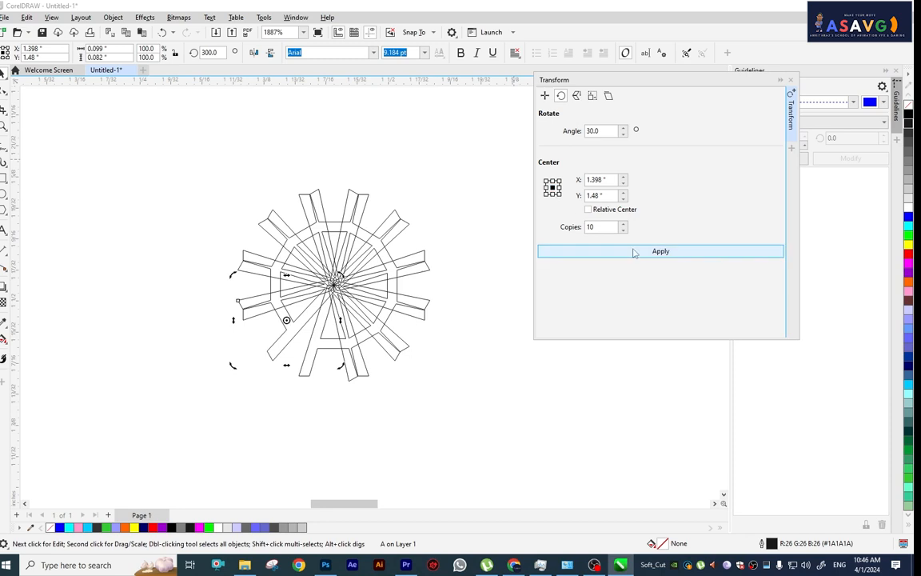
pyautogui.click(637, 251)
pyautogui.hotkey('ctrl', 'z')
pyautogui.click(602, 251)
pyautogui.hotkey('ctrl', 'z')
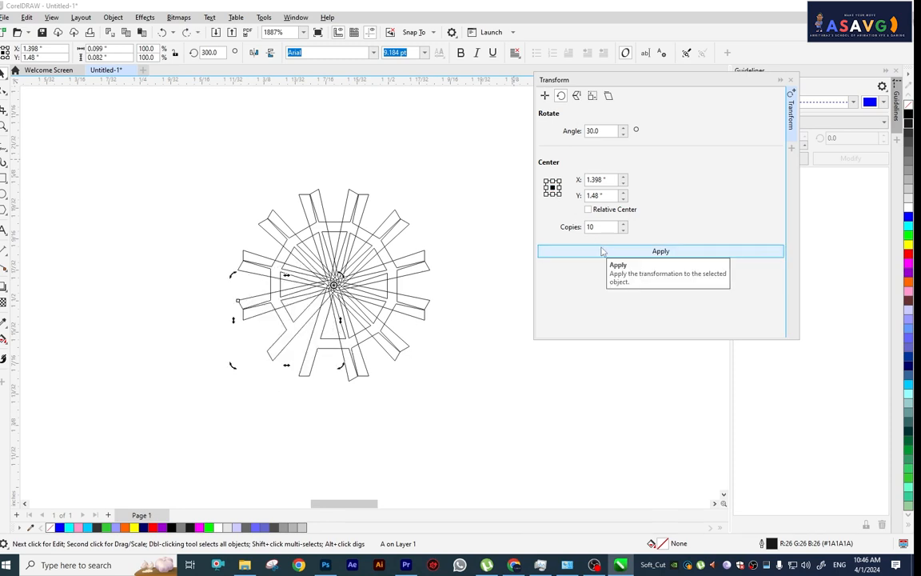
pyautogui.hotkey('ctrl', 'z')
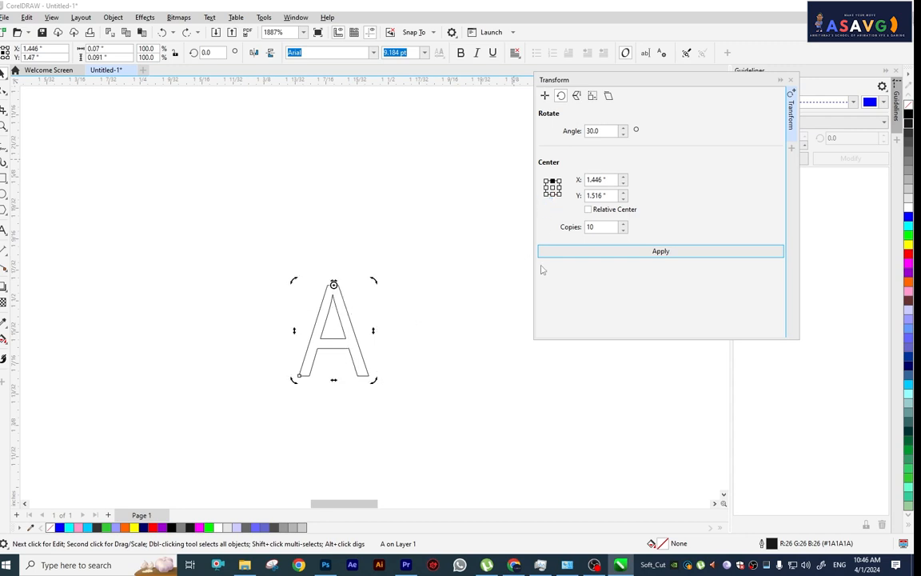
# - Try the 30° rotation with 10 copies about the letter's center and about its bottom-center point, undoing each attempt
pyautogui.click(552, 187)
pyautogui.click(608, 253)
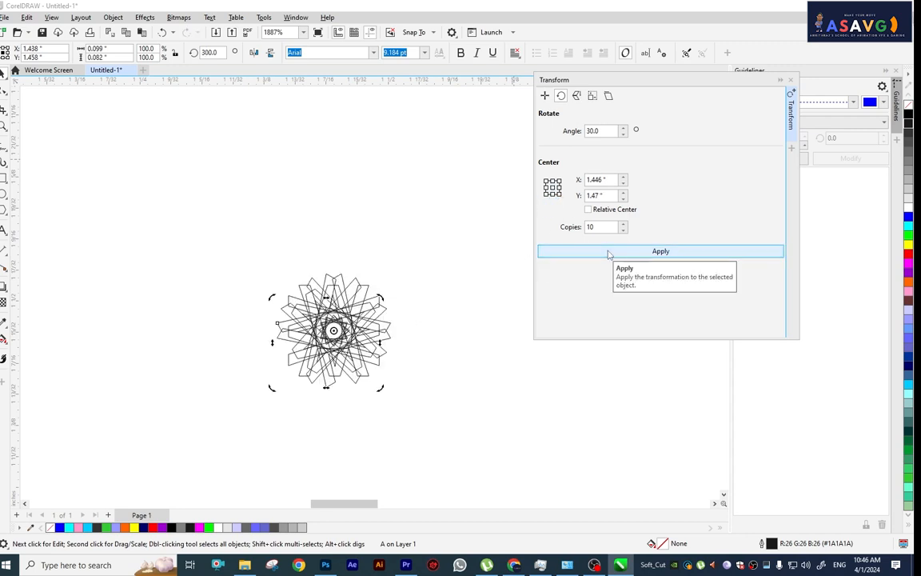
pyautogui.hotkey('ctrl', 'z')
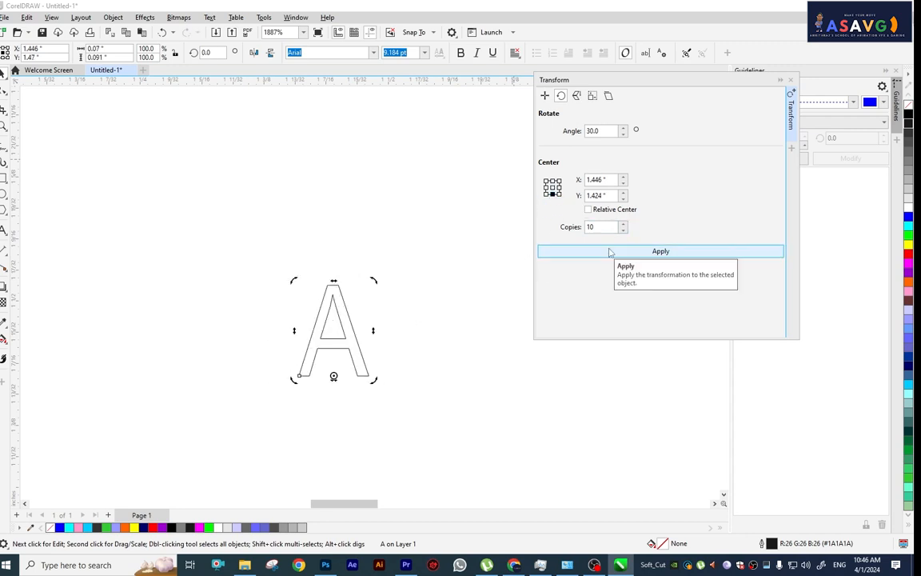
pyautogui.click(609, 251)
pyautogui.hotkey('ctrl', 'z')
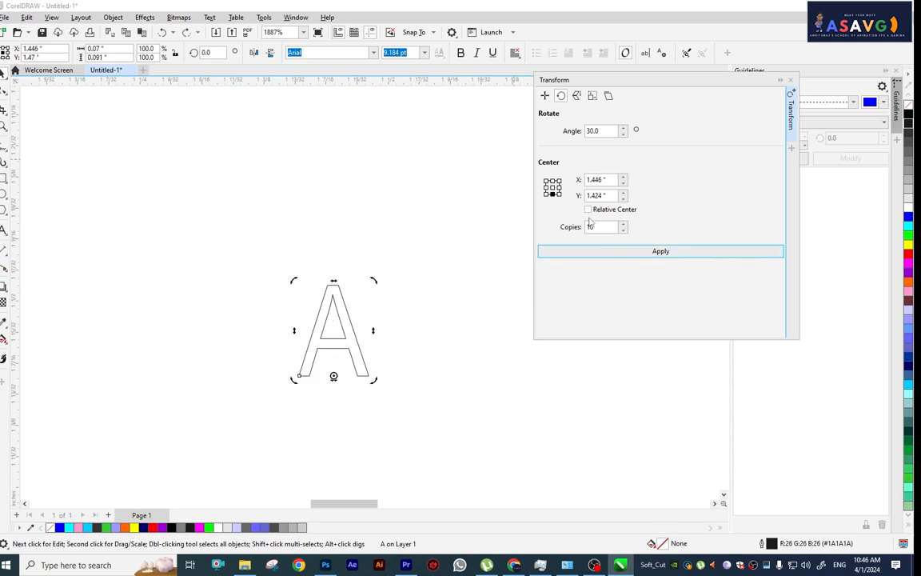
# - Try rotating the letter A by 30° with 5 copies about its center, and undo it
pyautogui.click(553, 187)
pyautogui.doubleClick(593, 226)
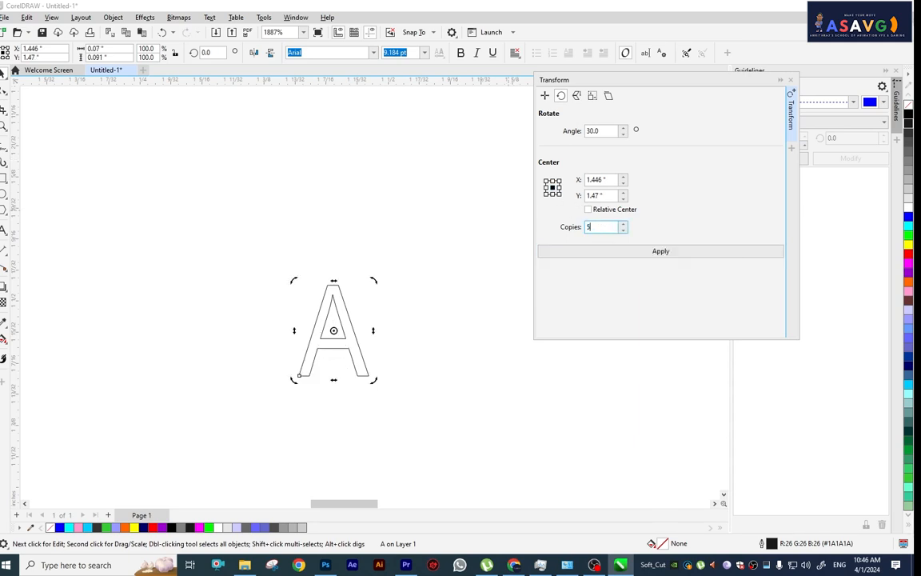
pyautogui.click(600, 255)
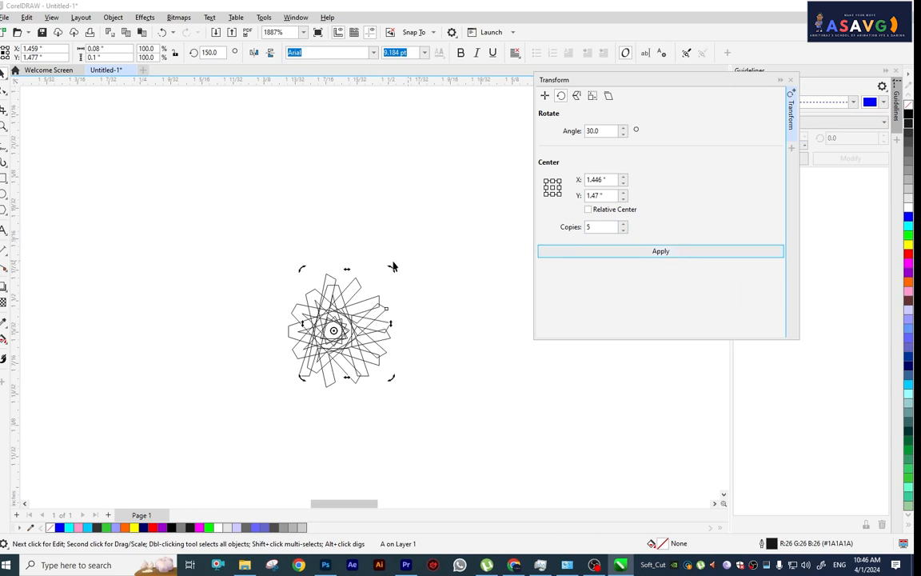
pyautogui.scroll(1, 367, 321)
pyautogui.scroll(1, 367, 321)
pyautogui.hotkey('ctrl', 'z')
# - Rotate the letter A by 15° about its center with 15 copies to form a radial pattern
pyautogui.moveTo(605, 131); pyautogui.dragTo(520, 103)
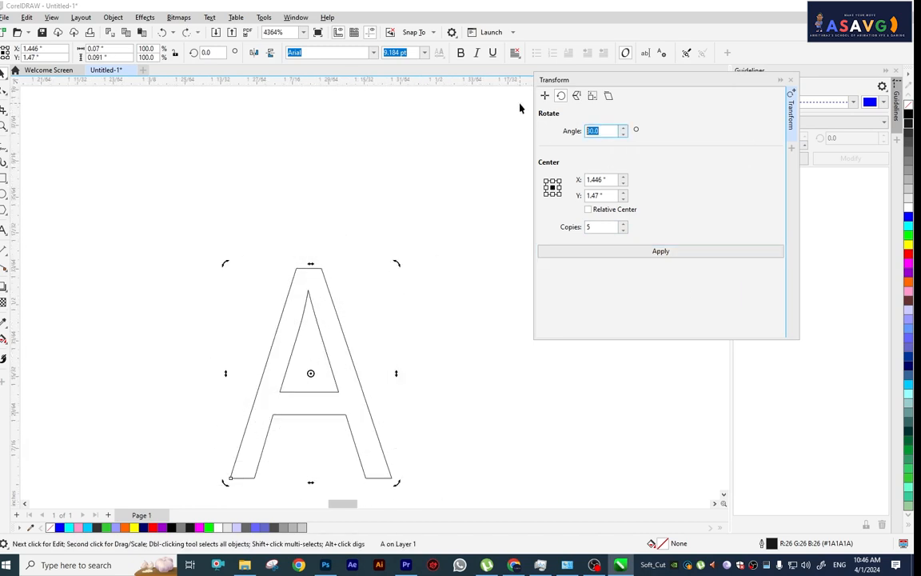
pyautogui.write('15')
pyautogui.doubleClick(592, 227)
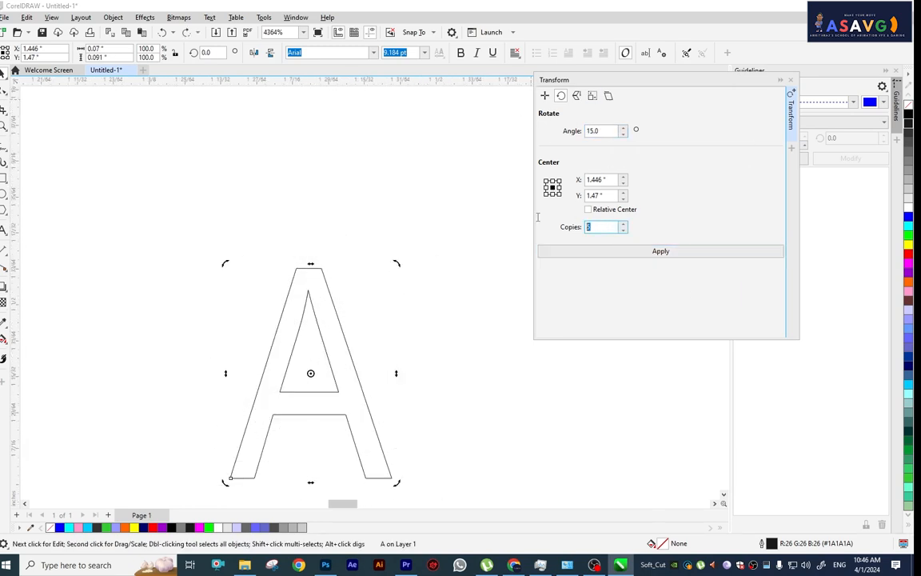
pyautogui.write('15')
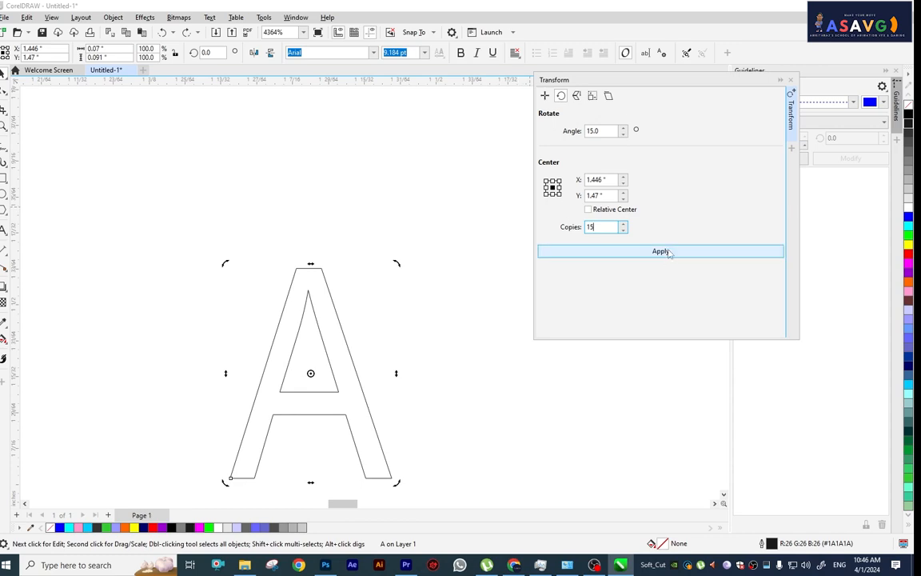
pyautogui.click(603, 252)
pyautogui.scroll(-1, 515, 388)
pyautogui.moveTo(515, 388); pyautogui.dragTo(508, 345)
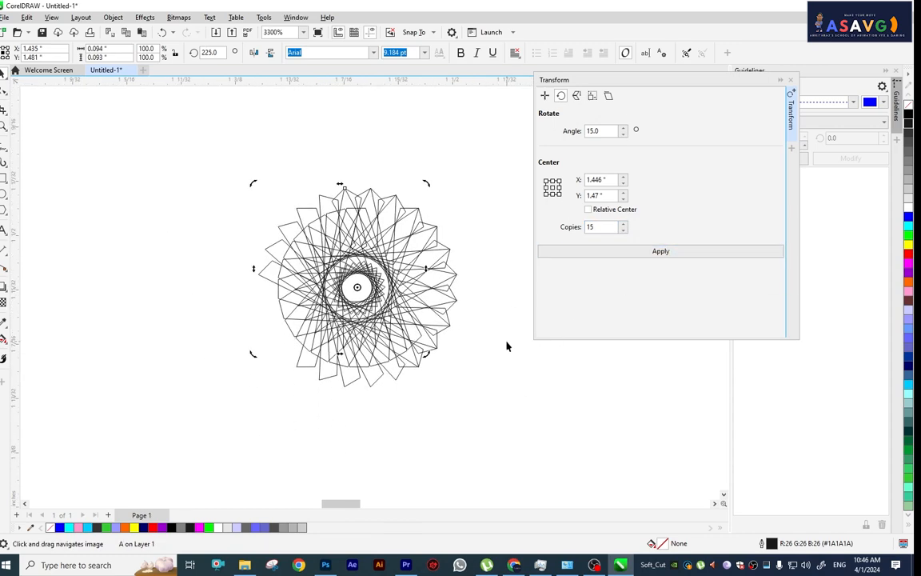
# - Try giving the letter copies fully enclosed by a marquee over the pattern's upper part a red outline, and undo it
pyautogui.scroll(1, 506, 346)
pyautogui.moveTo(160, 162); pyautogui.dragTo(549, 441)
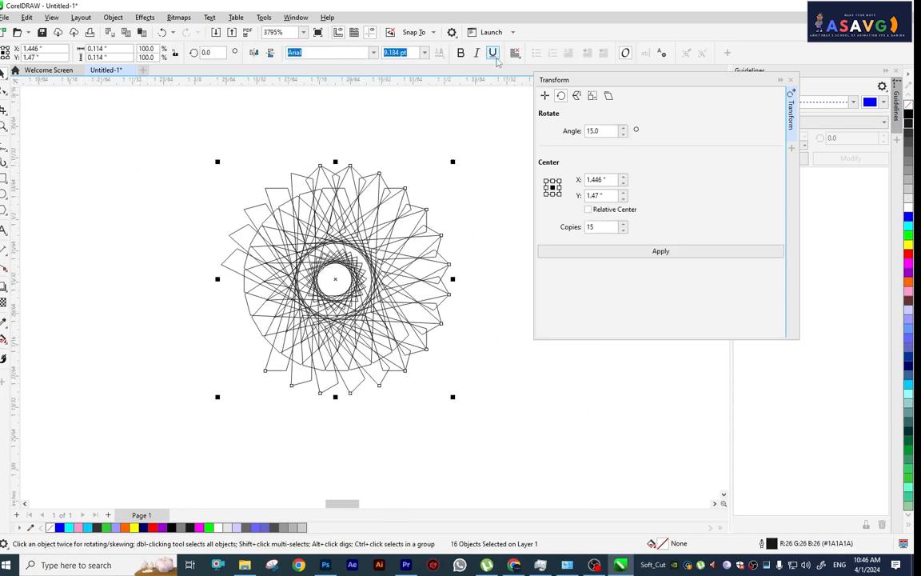
pyautogui.click(455, 152)
pyautogui.moveTo(173, 160); pyautogui.dragTo(461, 354)
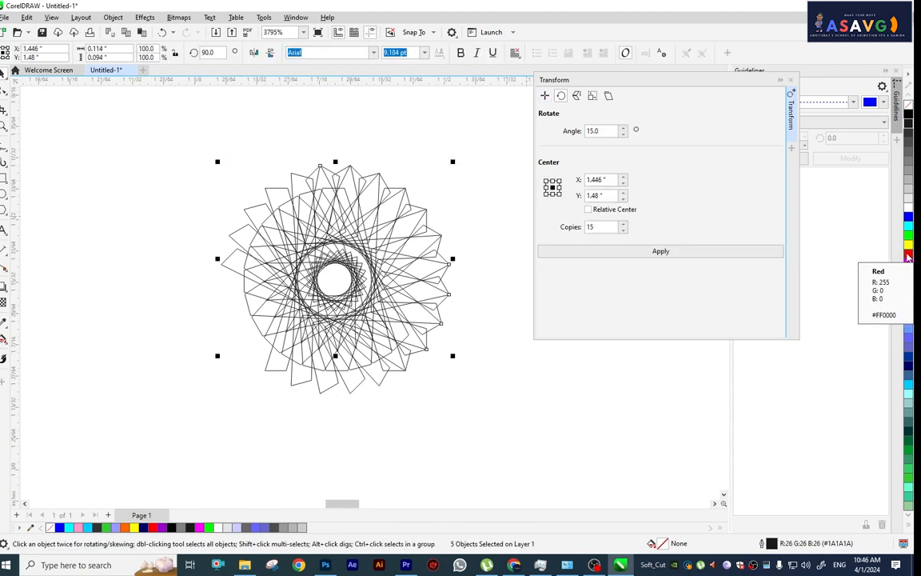
pyautogui.rightClick(908, 256)
pyautogui.scroll(1, 374, 210)
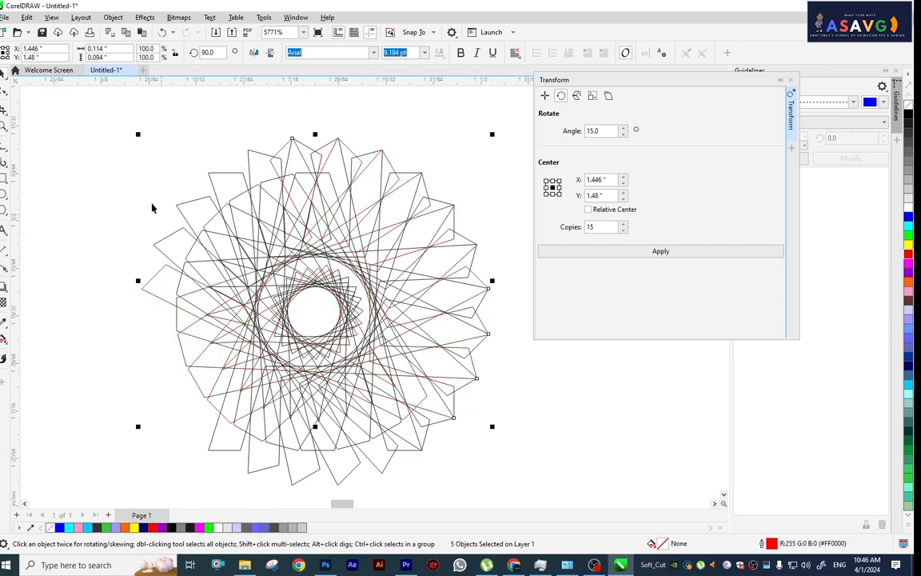
pyautogui.hotkey('ctrl', 'z')
# - Give the letter copies fully enclosed by a marquee over the pattern's lower part a red outline
pyautogui.moveTo(104, 160); pyautogui.dragTo(585, 353)
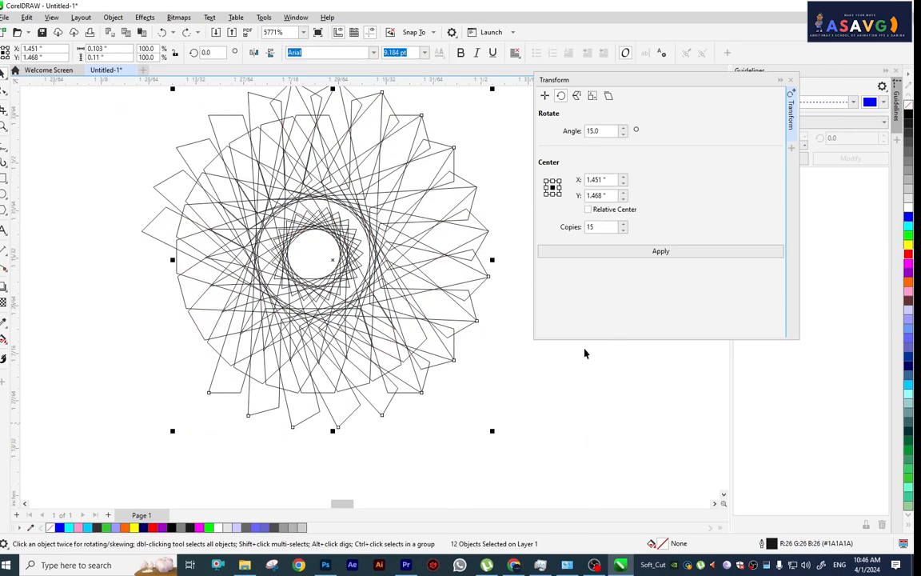
pyautogui.rightClick(908, 254)
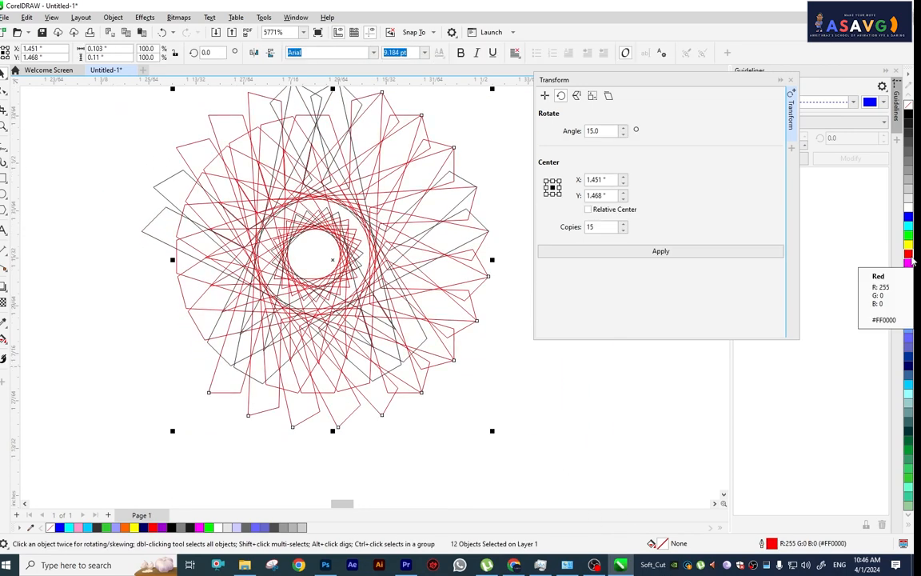
pyautogui.moveTo(312, 106); pyautogui.dragTo(319, 153)
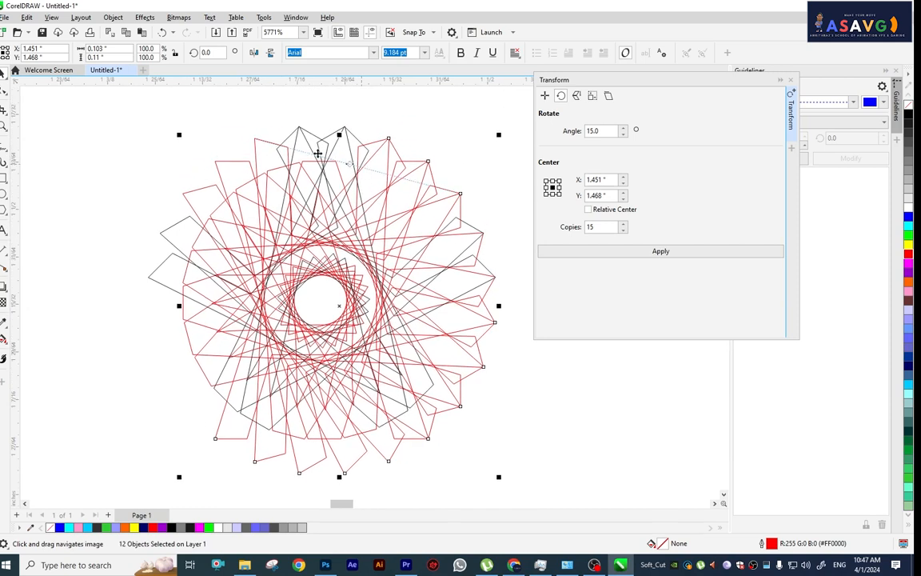
# - Try to give the letter copies in the pattern's upper part a red outline, and cancel changing the document defaults
pyautogui.moveTo(146, 111)
pyautogui.mouseDown()
pyautogui.moveTo(475, 197)
pyautogui.moveTo(494, 234)
pyautogui.mouseUp()
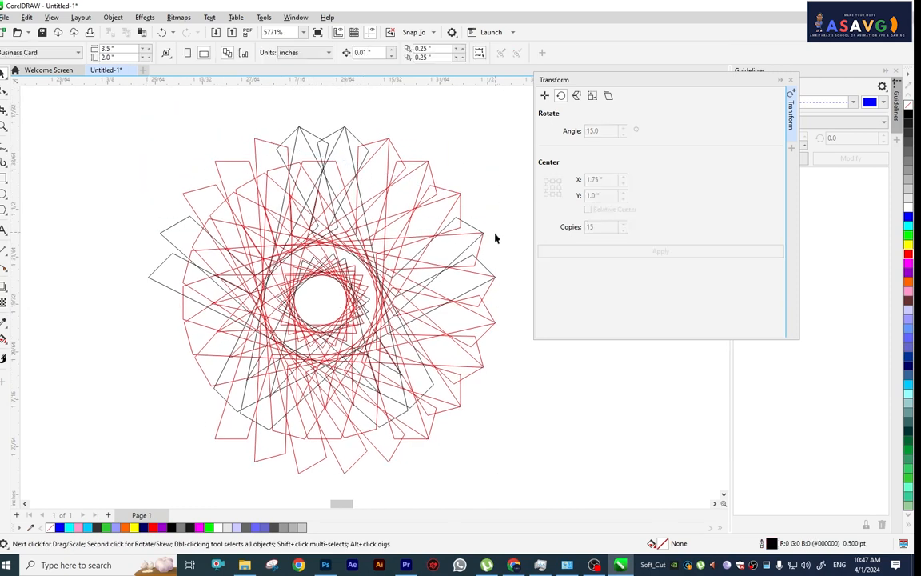
pyautogui.rightClick(909, 256)
pyautogui.click(293, 136)
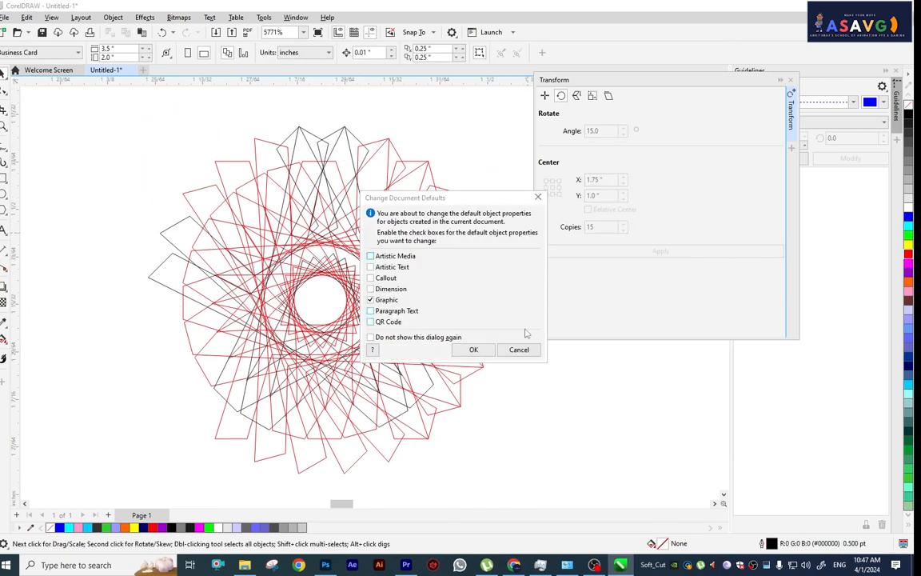
pyautogui.click(518, 350)
pyautogui.click(287, 140)
pyautogui.scroll(-4, 290, 193)
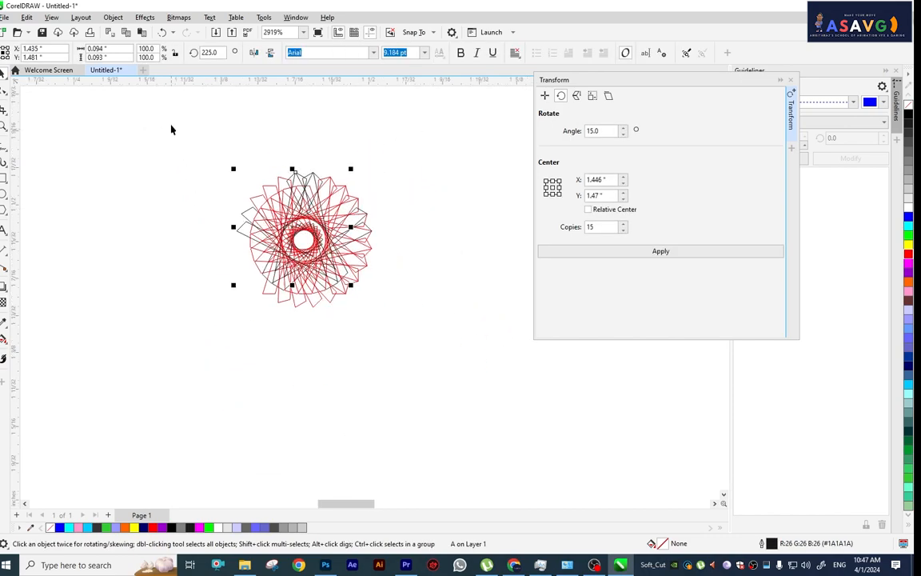
# - Select all the letter copies, and undo the red outline and the 15° rotation to restore the single letter A
pyautogui.moveTo(170, 127); pyautogui.dragTo(489, 320)
pyautogui.scroll(2, 345, 188)
pyautogui.scroll(2, 319, 240)
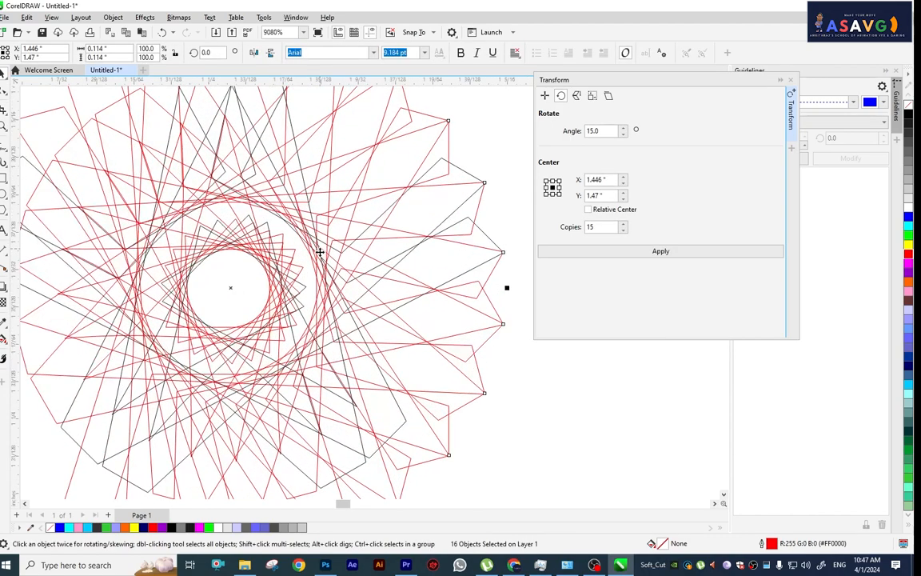
pyautogui.scroll(-3, 438, 120)
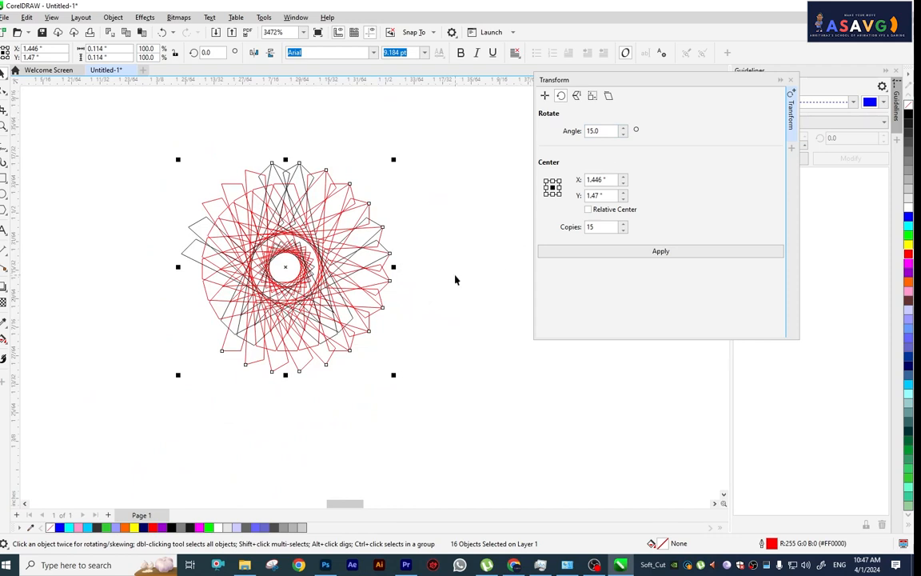
pyautogui.hotkey('ctrl', 'z')
pyautogui.scroll(-4, 307, 303)
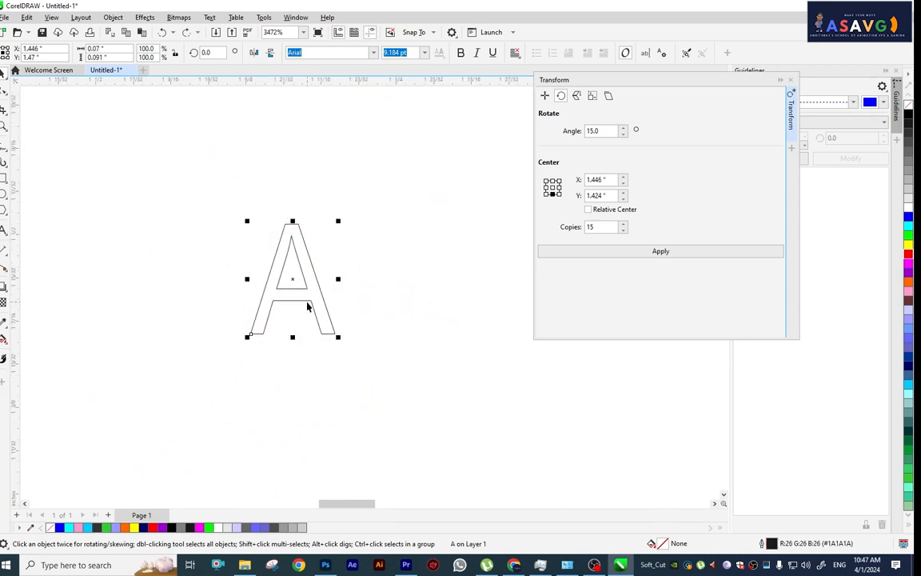
# - Delete the outlined letter A
pyautogui.scroll(3, 314, 320)
pyautogui.click(283, 261)
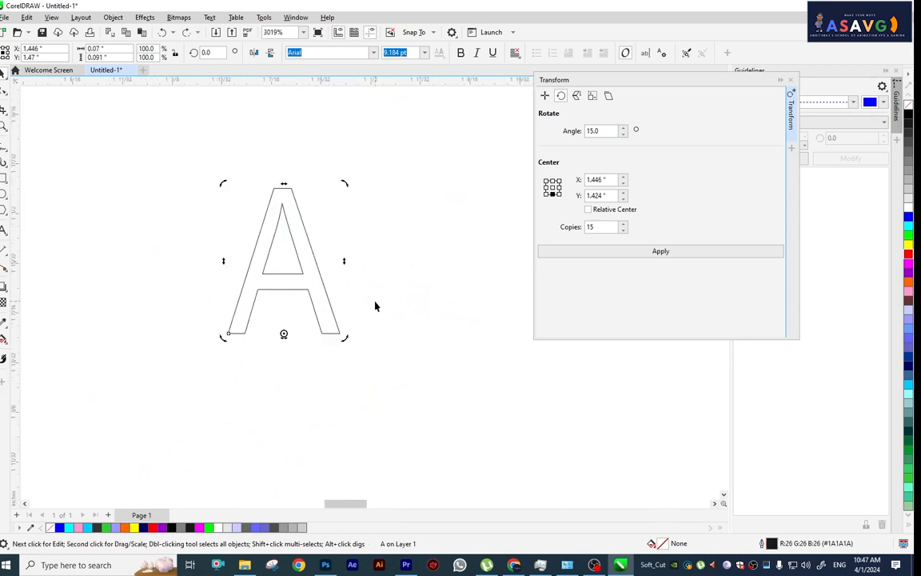
pyautogui.click(369, 302)
pyautogui.click(302, 288)
pyautogui.click(303, 299)
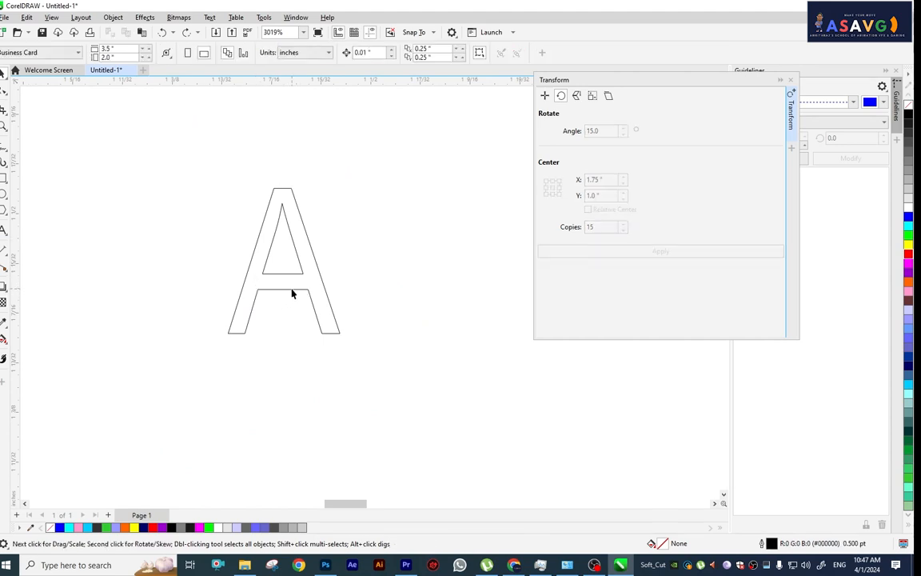
pyautogui.click(292, 293)
pyautogui.press('Delete')
# - Add the letter "A" as new artistic text in 24 pt Arial
pyautogui.click(3, 230)
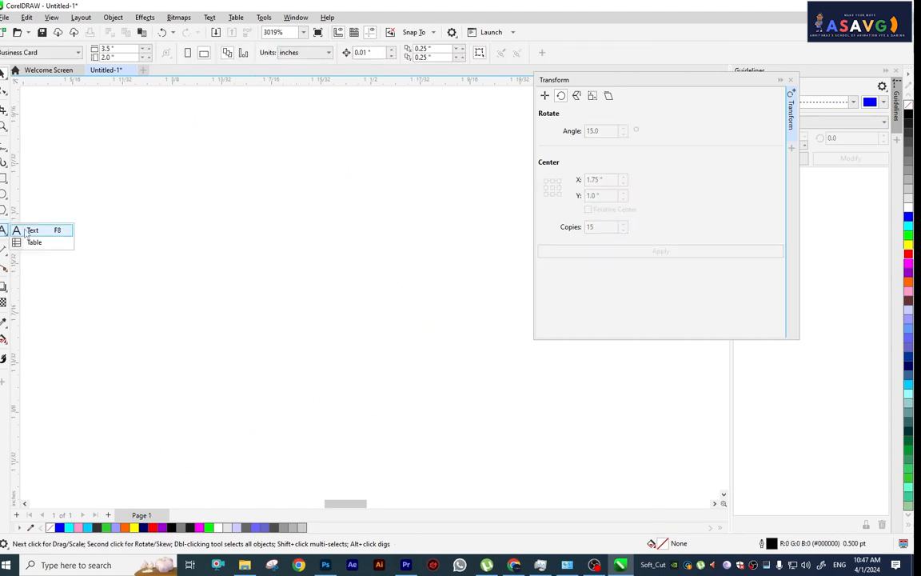
pyautogui.click(28, 231)
pyautogui.click(214, 220)
pyautogui.write('A')
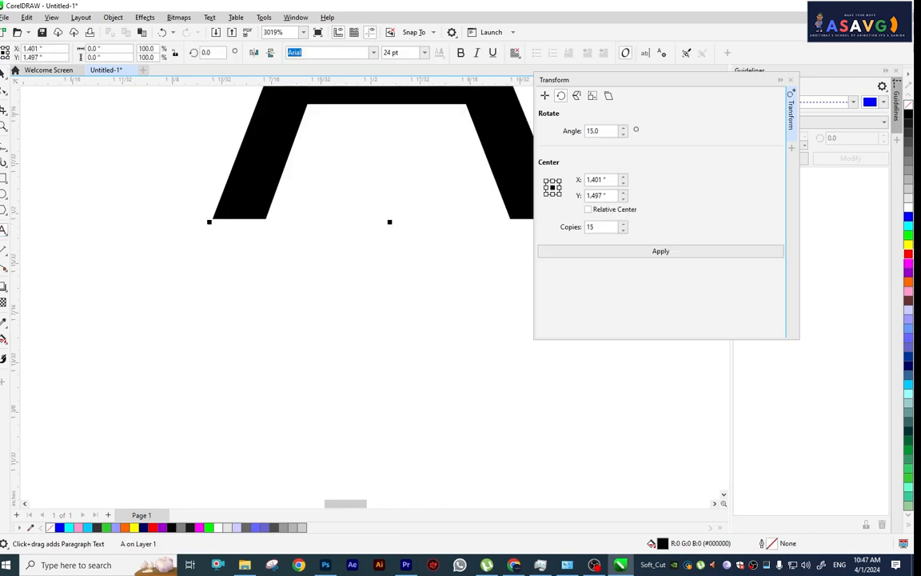
pyautogui.scroll(-3, 260, 268)
pyautogui.moveTo(309, 236); pyautogui.dragTo(287, 288)
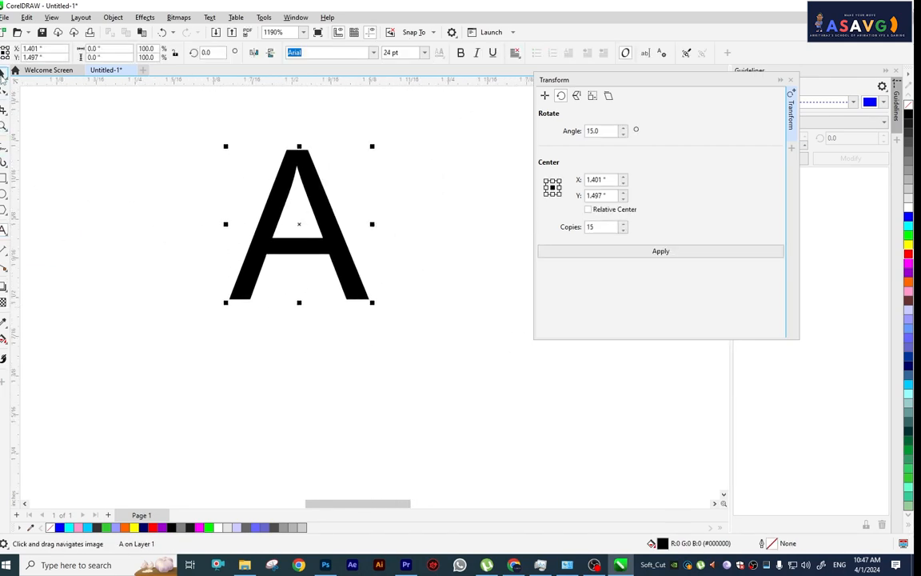
# - Nudge the new letter A slightly down, remove its fill and give it a dark gray #333333 outline
pyautogui.click(3, 73)
pyautogui.moveTo(326, 212); pyautogui.dragTo(323, 221)
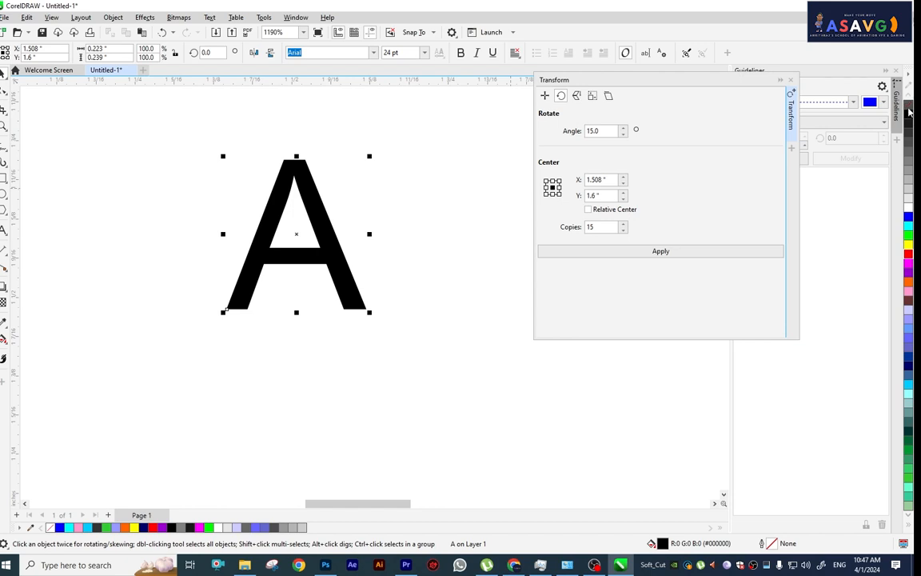
pyautogui.click(909, 110)
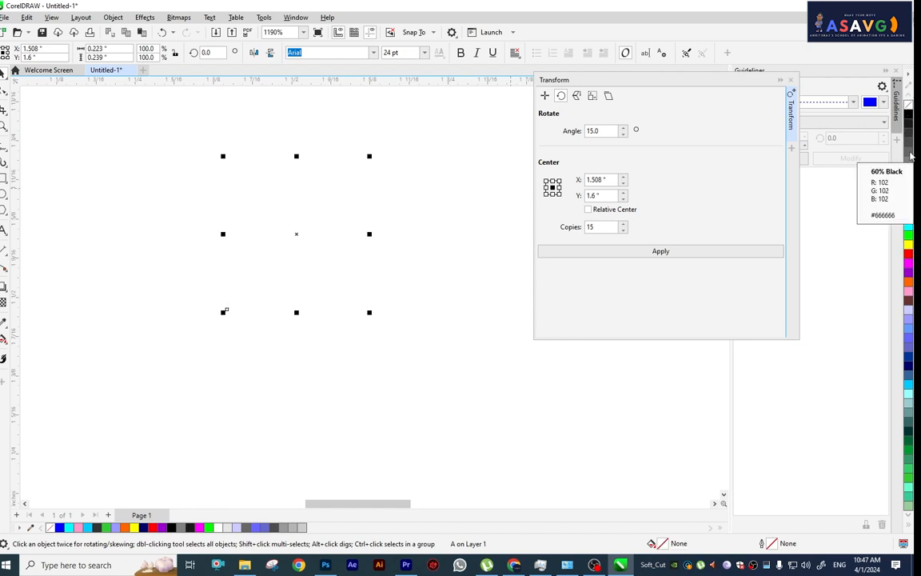
pyautogui.rightClick(909, 131)
pyautogui.click(292, 372)
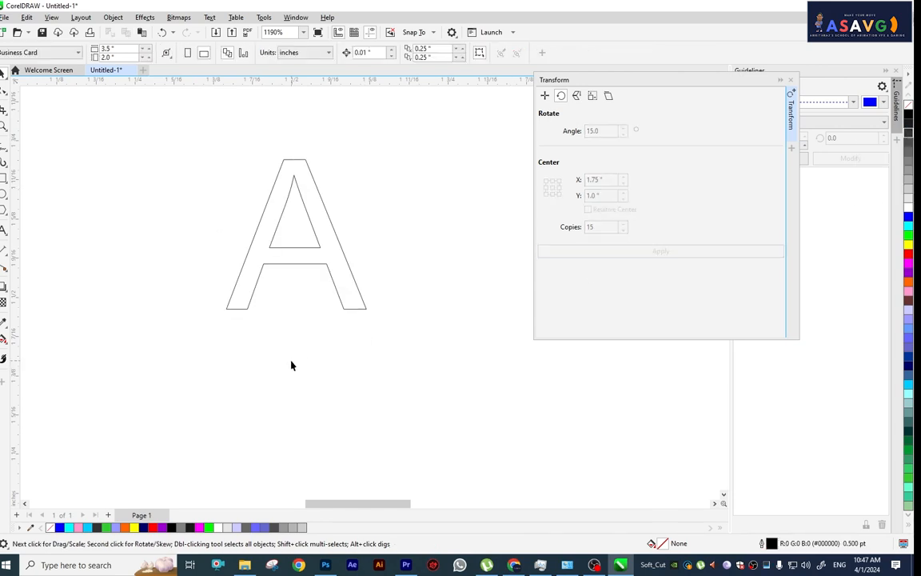
# - Move the outlined letter A slightly down and convert it to curves
pyautogui.scroll(-2, 298, 318)
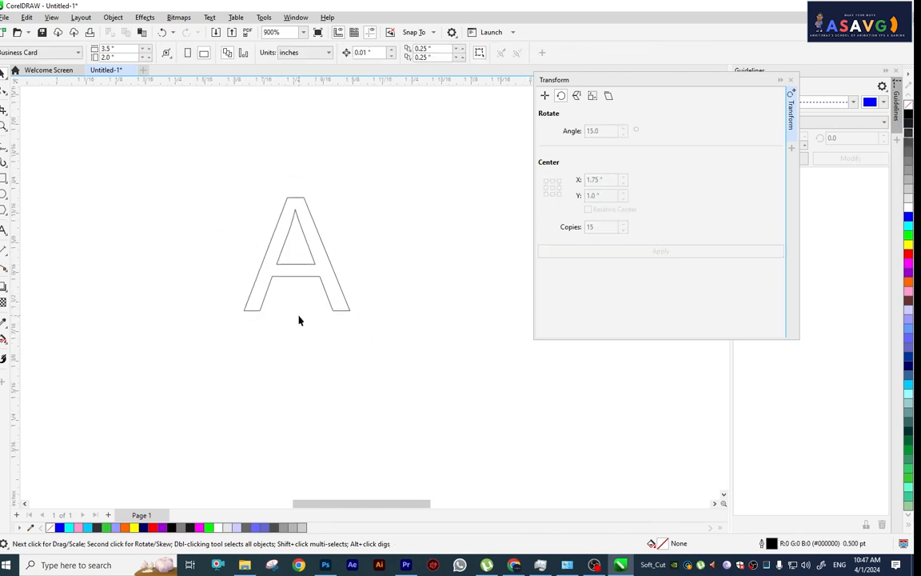
pyautogui.scroll(3, 311, 300)
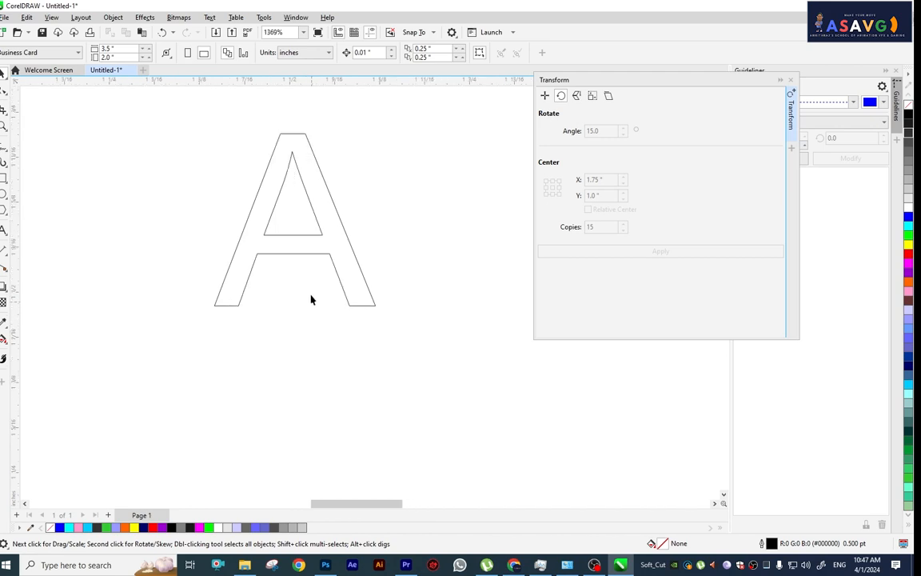
pyautogui.click(317, 252)
pyautogui.moveTo(325, 253); pyautogui.dragTo(334, 292)
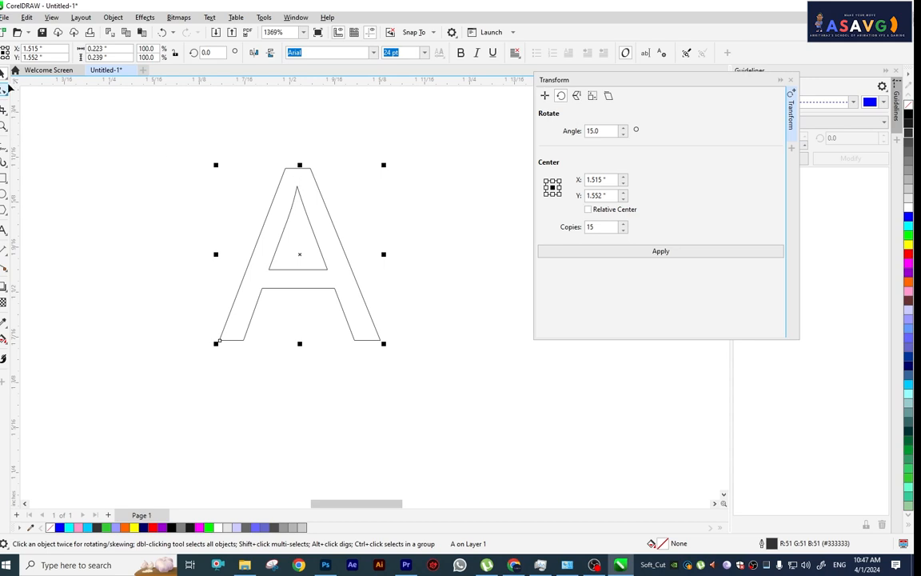
pyautogui.click(7, 89)
pyautogui.click(4, 73)
pyautogui.click(5, 90)
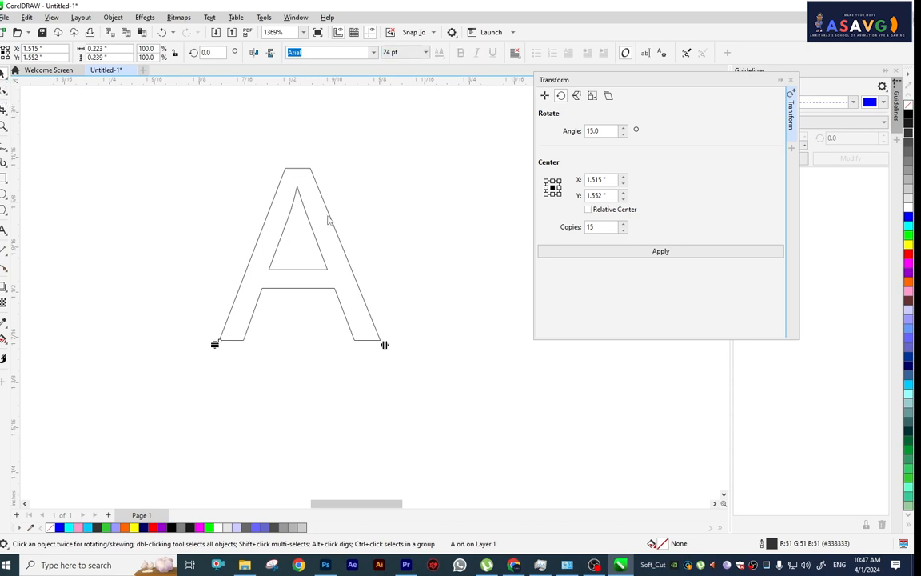
pyautogui.press('space')
pyautogui.click(316, 238)
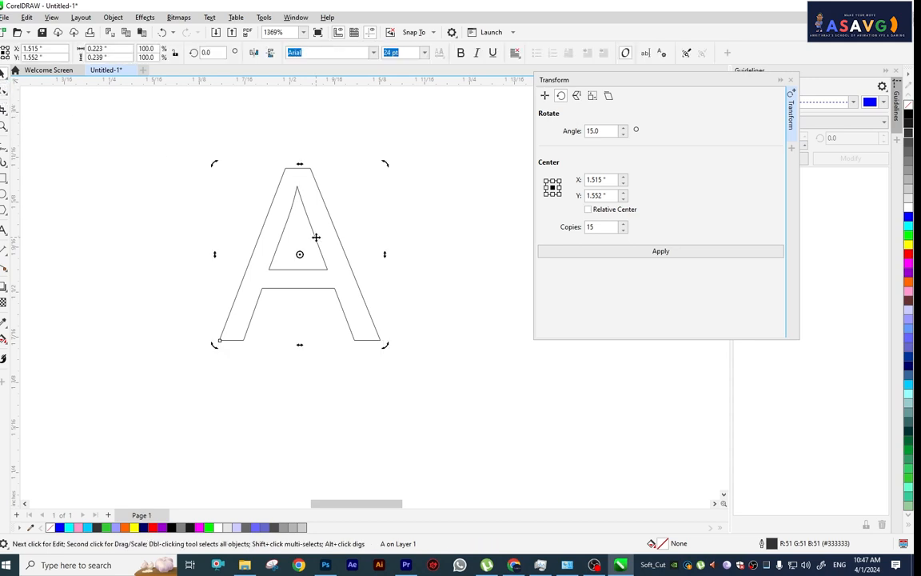
pyautogui.rightClick(316, 237)
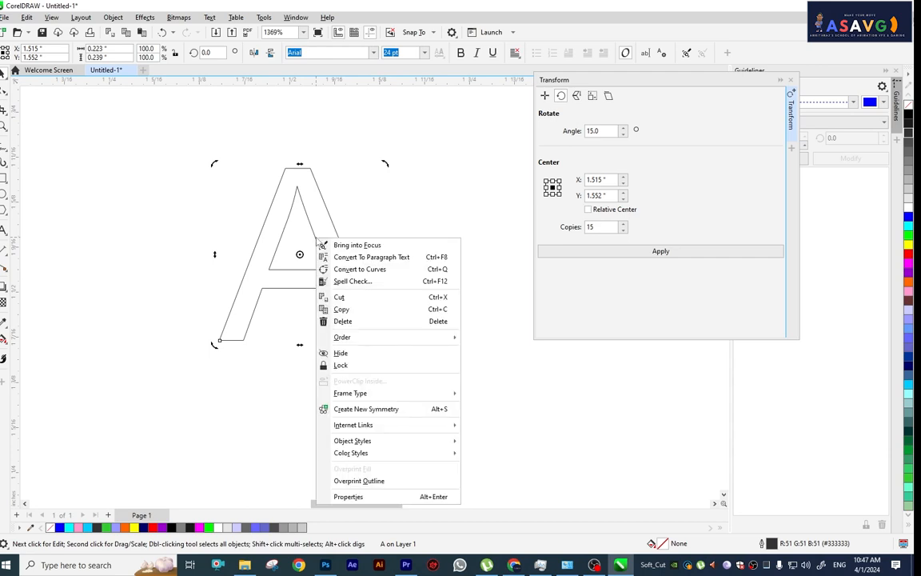
pyautogui.click(379, 271)
# - Reshape the A's top by pulling its upper-left node up into a peak and its upper-right node down and outward
pyautogui.scroll(2, 302, 183)
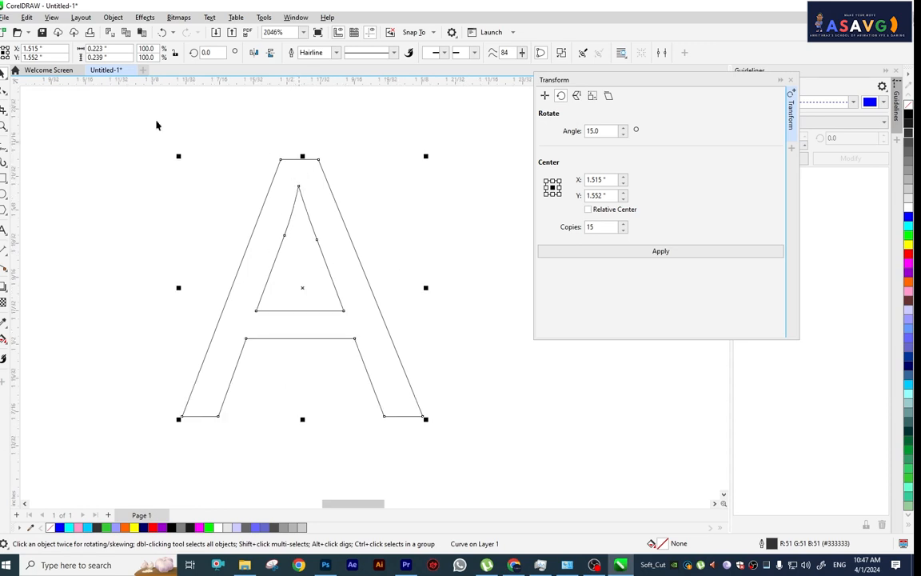
pyautogui.click(4, 90)
pyautogui.click(36, 89)
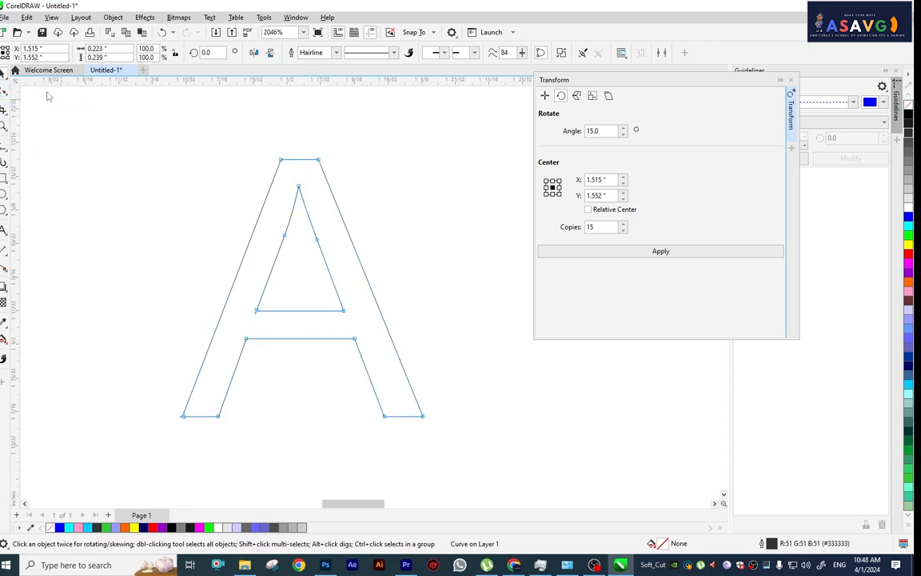
pyautogui.click(3, 92)
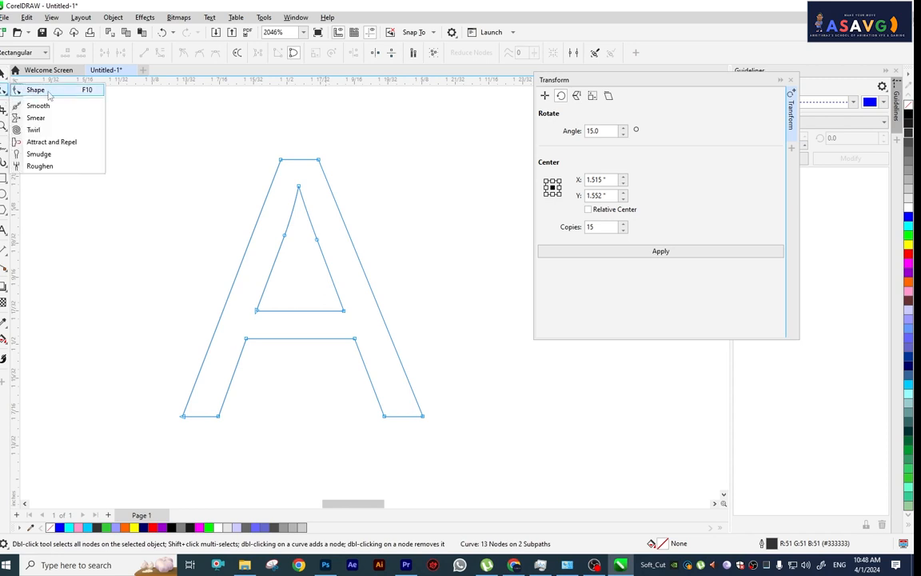
pyautogui.click(45, 86)
pyautogui.moveTo(281, 160); pyautogui.dragTo(264, 130)
pyautogui.moveTo(318, 160); pyautogui.dragTo(345, 196)
pyautogui.moveTo(264, 130); pyautogui.dragTo(276, 108)
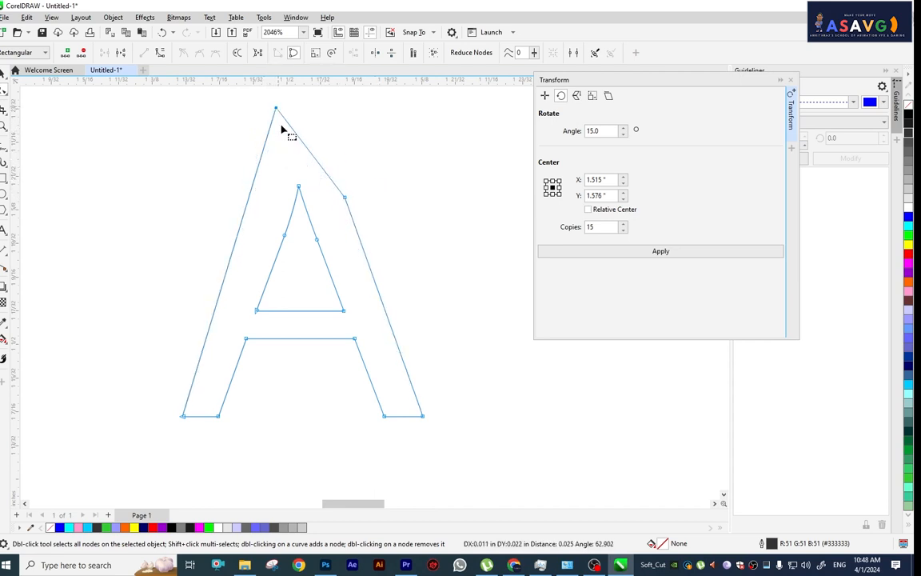
# - Reshape the A's inner triangle by raising its apex, shifting the side nodes up and outward, and pulling the lower-right corner outward
pyautogui.moveTo(299, 186); pyautogui.dragTo(299, 178)
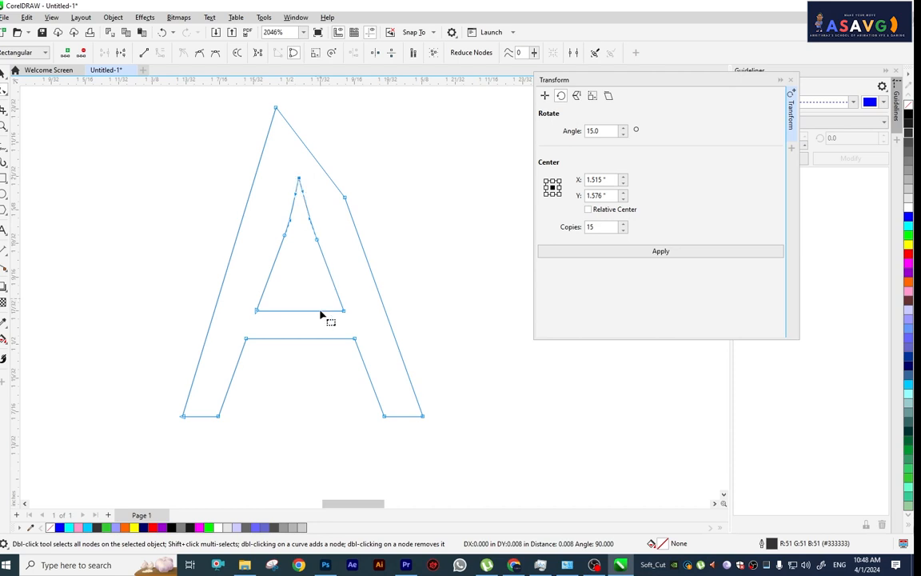
pyautogui.moveTo(344, 312); pyautogui.dragTo(353, 321)
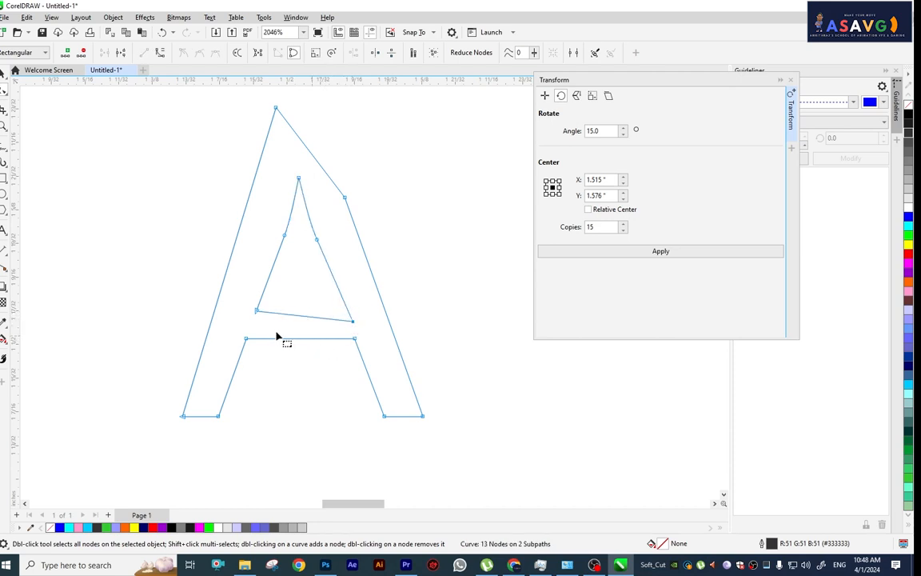
pyautogui.click(257, 309)
pyautogui.moveTo(285, 235); pyautogui.dragTo(321, 227)
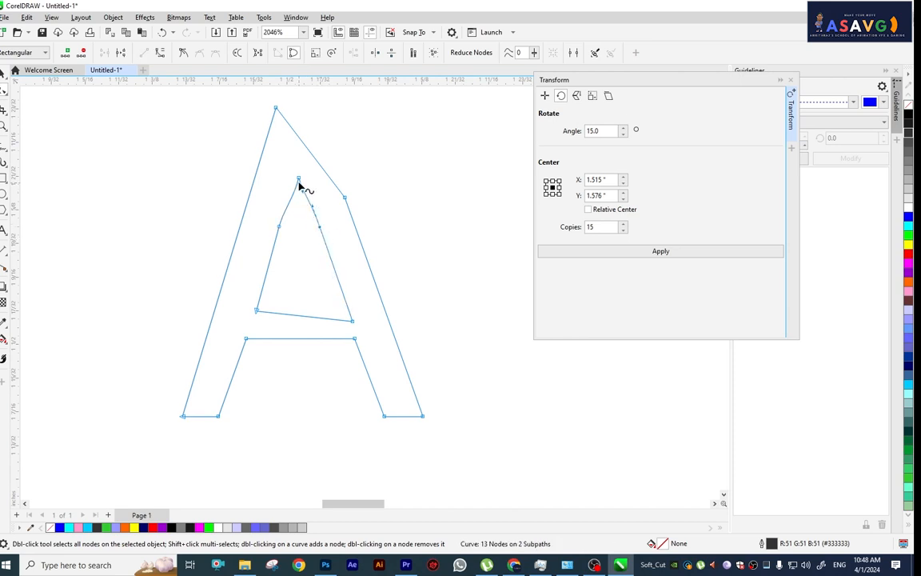
pyautogui.moveTo(299, 179); pyautogui.dragTo(296, 158)
# - Pull the node under the crossbar's right end and the right foot's outer node down and outward
pyautogui.scroll(-1, 384, 312)
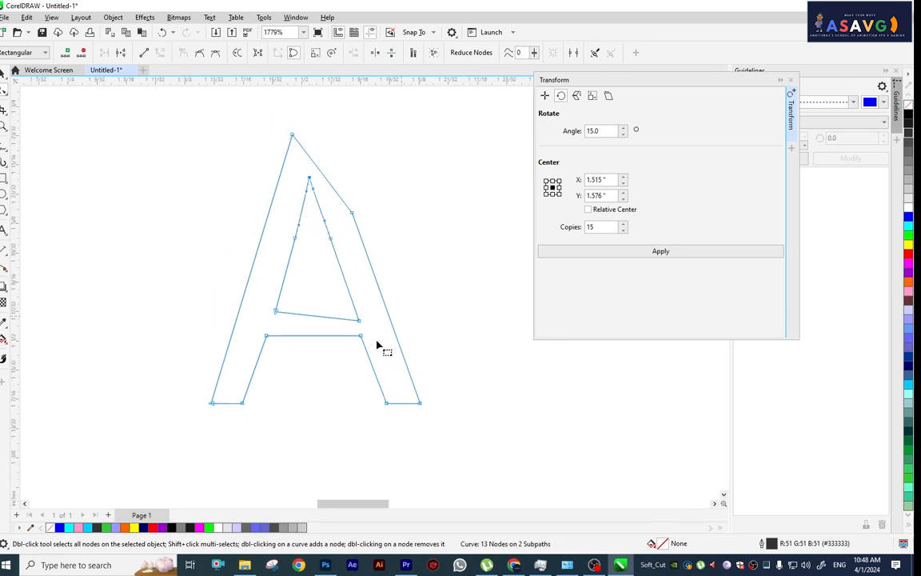
pyautogui.moveTo(359, 336); pyautogui.dragTo(366, 358)
pyautogui.moveTo(419, 402); pyautogui.dragTo(427, 416)
pyautogui.scroll(-3, 438, 397)
pyautogui.press('space')
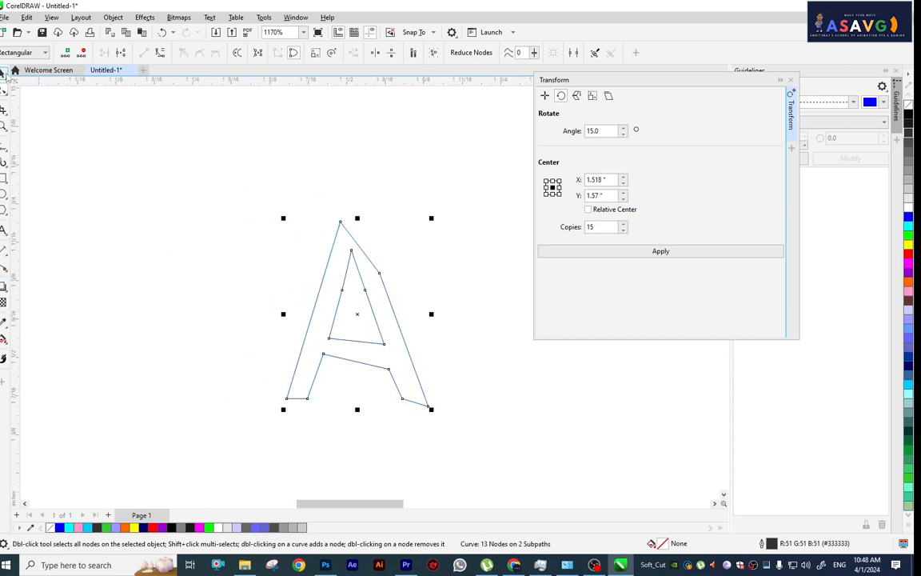
# - Fill the reshaped letter A with blue (#0000FF) and remove its outline
pyautogui.click(908, 217)
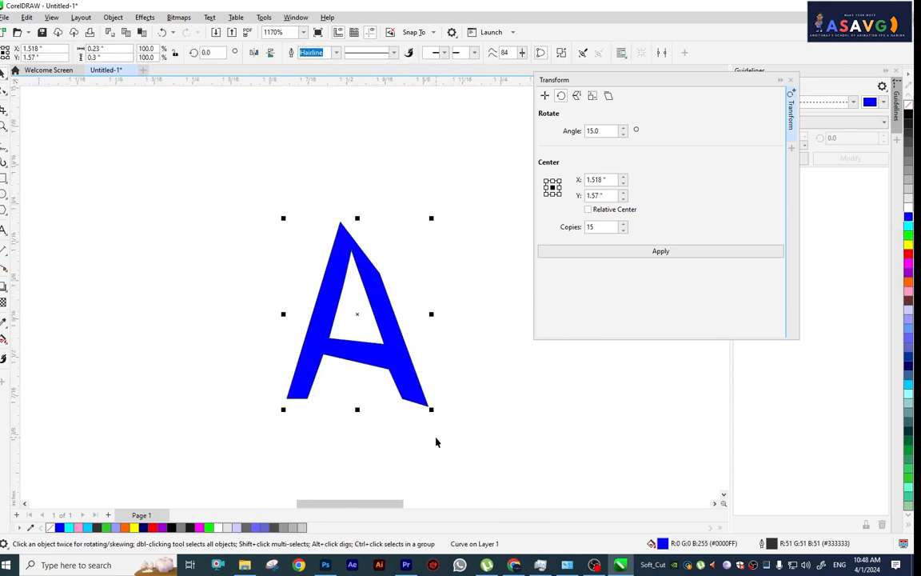
pyautogui.click(495, 422)
pyautogui.moveTo(404, 392); pyautogui.dragTo(335, 295)
pyautogui.click(332, 263)
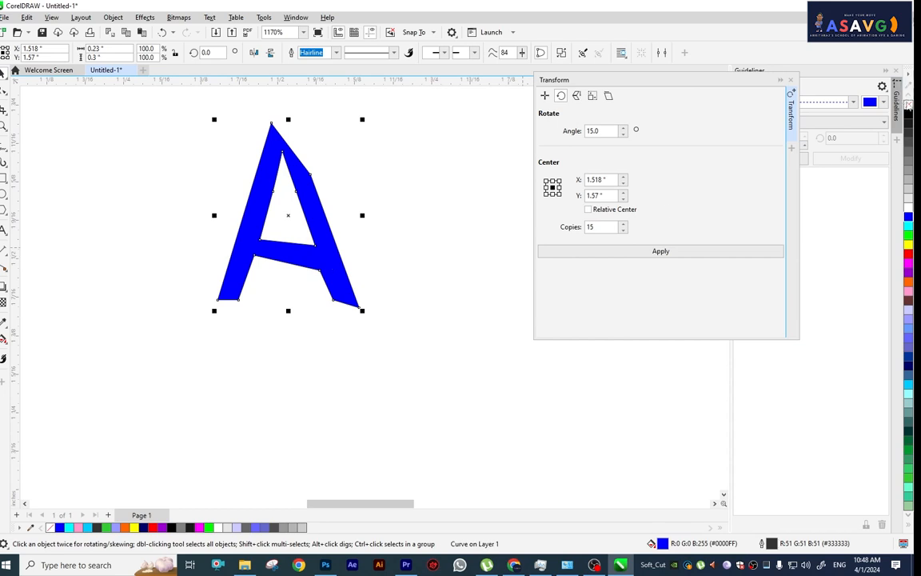
pyautogui.rightClick(909, 106)
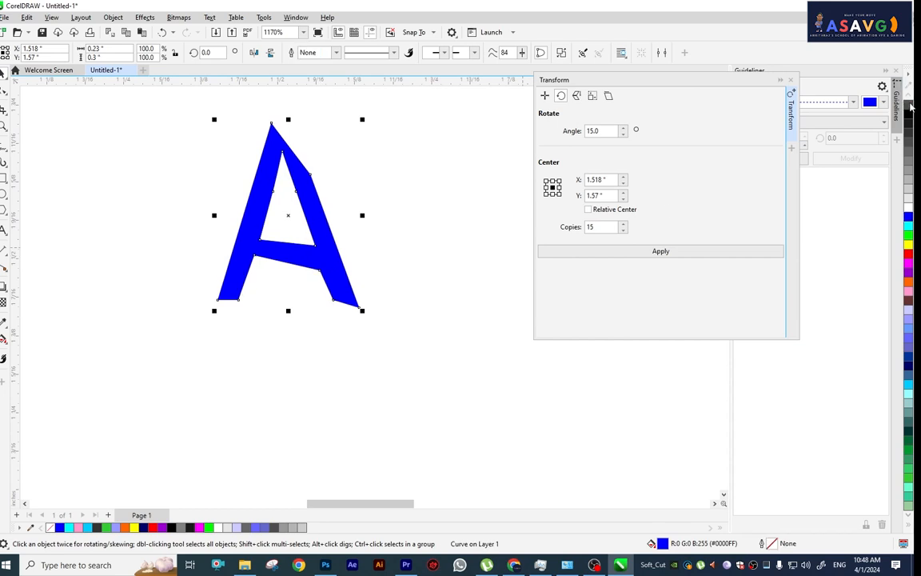
# - Remove the letter A's blue fill and give it a dark gray (#4D4D4D) outline
pyautogui.click(909, 105)
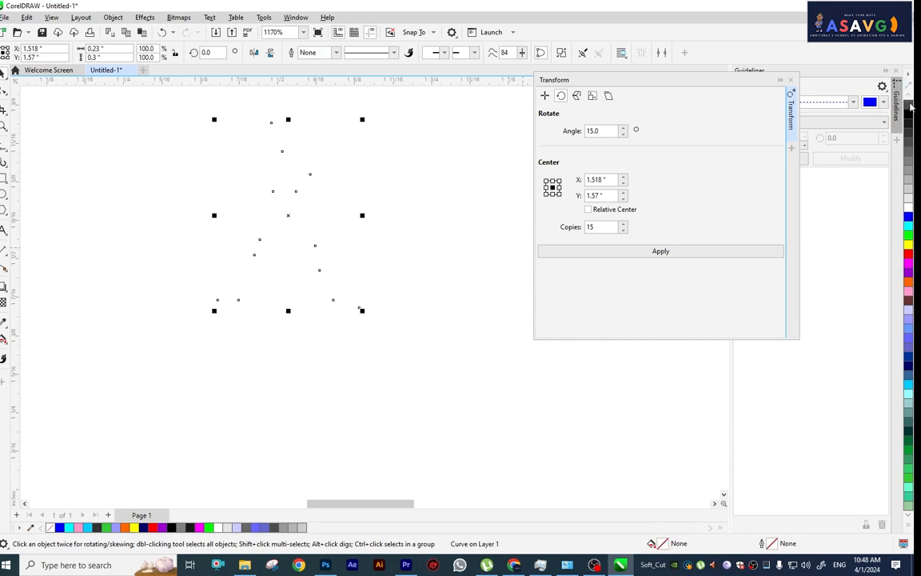
pyautogui.rightClick(910, 153)
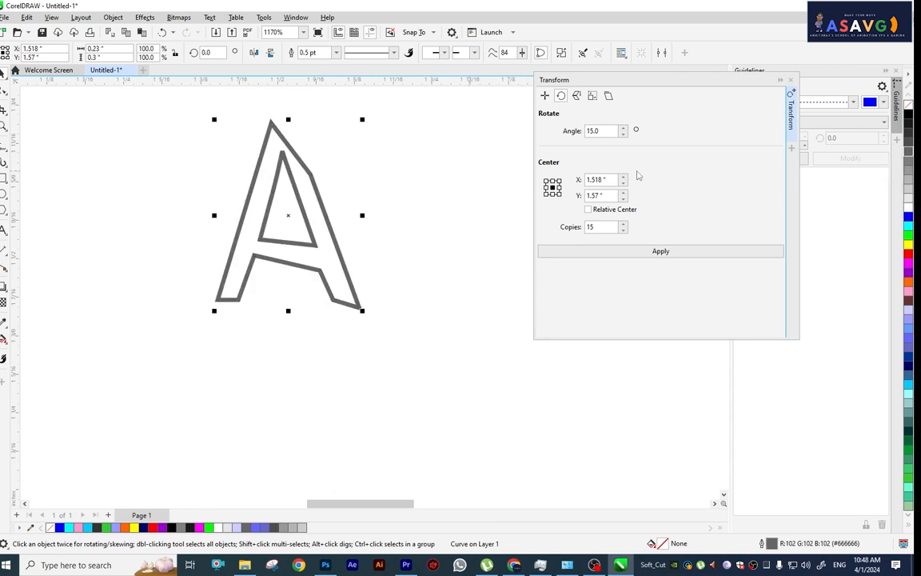
pyautogui.rightClick(910, 146)
# - Set the letter A's outline width to Hairline
pyautogui.scroll(3, 255, 197)
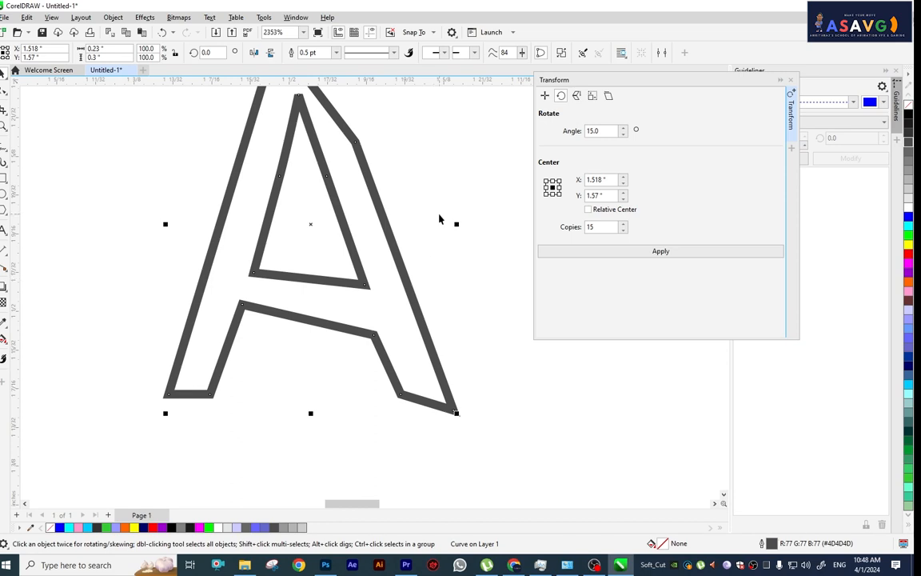
pyautogui.moveTo(469, 195); pyautogui.dragTo(452, 227)
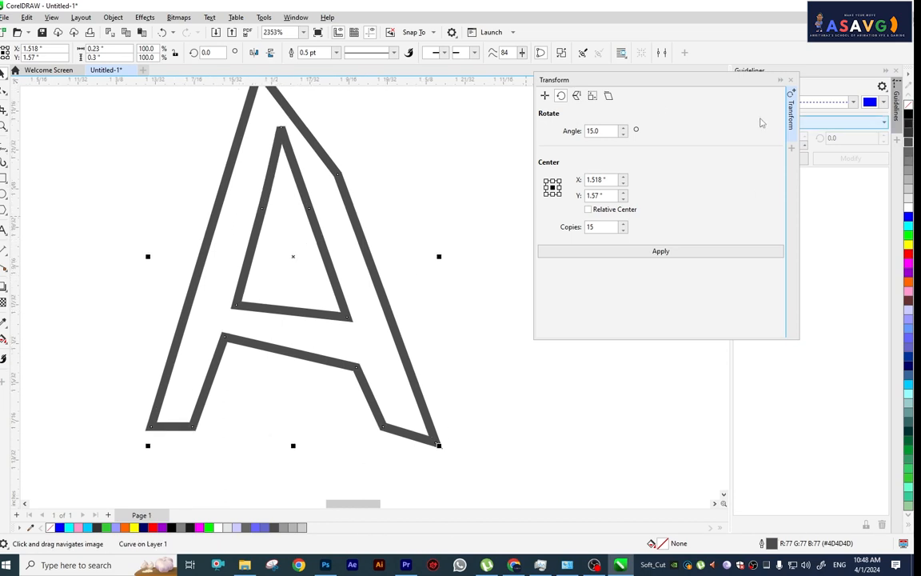
pyautogui.click(336, 55)
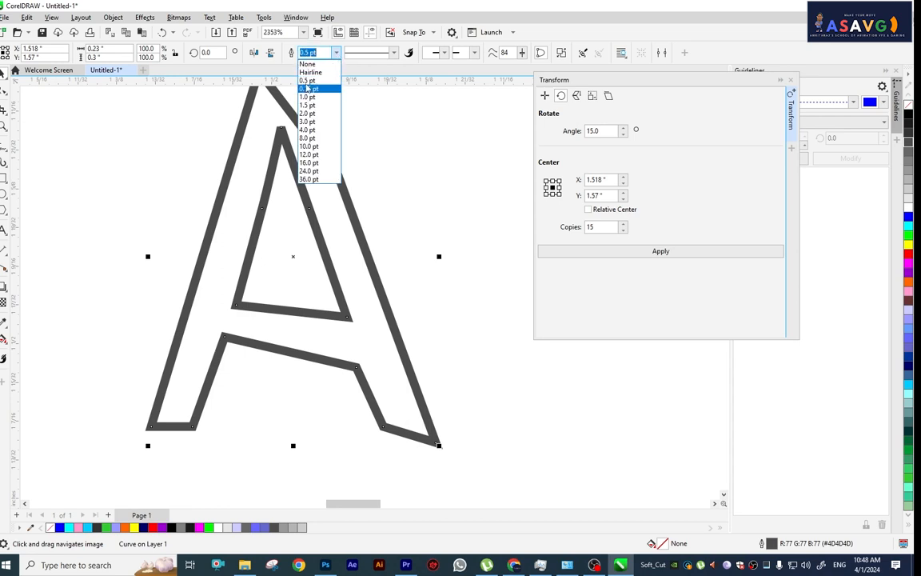
pyautogui.click(310, 81)
pyautogui.click(313, 138)
pyautogui.click(312, 139)
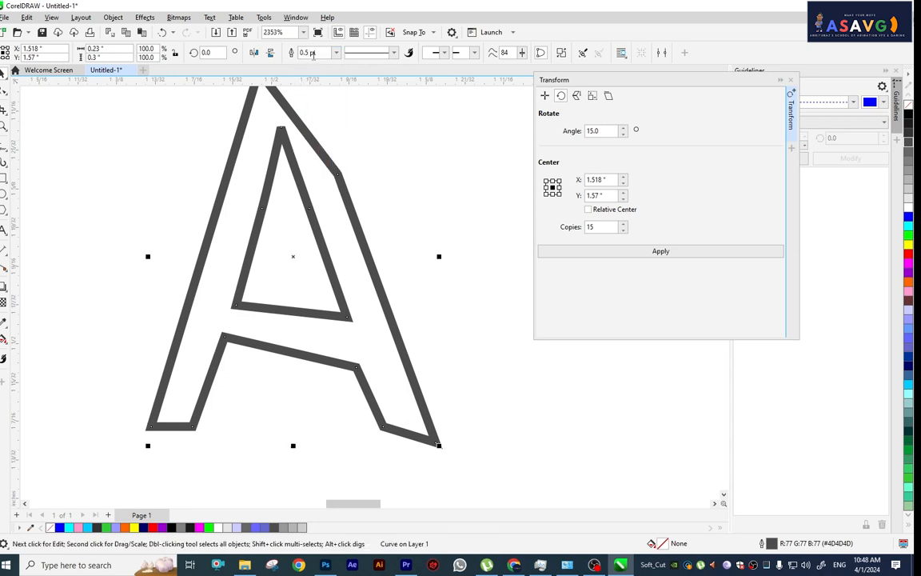
pyautogui.click(335, 54)
pyautogui.click(310, 73)
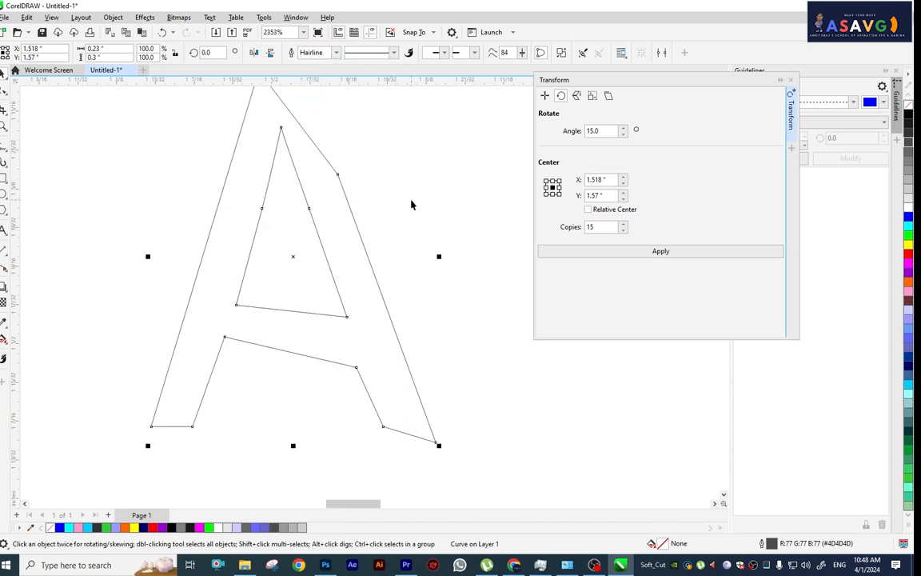
pyautogui.click(316, 162)
pyautogui.scroll(-2, 362, 203)
pyautogui.click(399, 262)
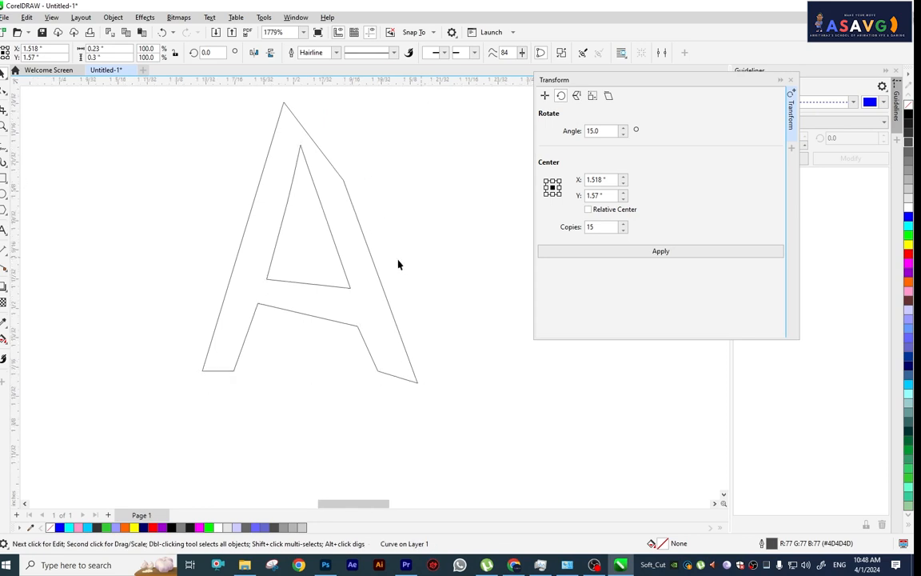
pyautogui.click(350, 324)
# - Apply a start arrowhead to the letter A's outline and change its line style to a closely spaced dashed line
pyautogui.moveTo(401, 158); pyautogui.dragTo(367, 204)
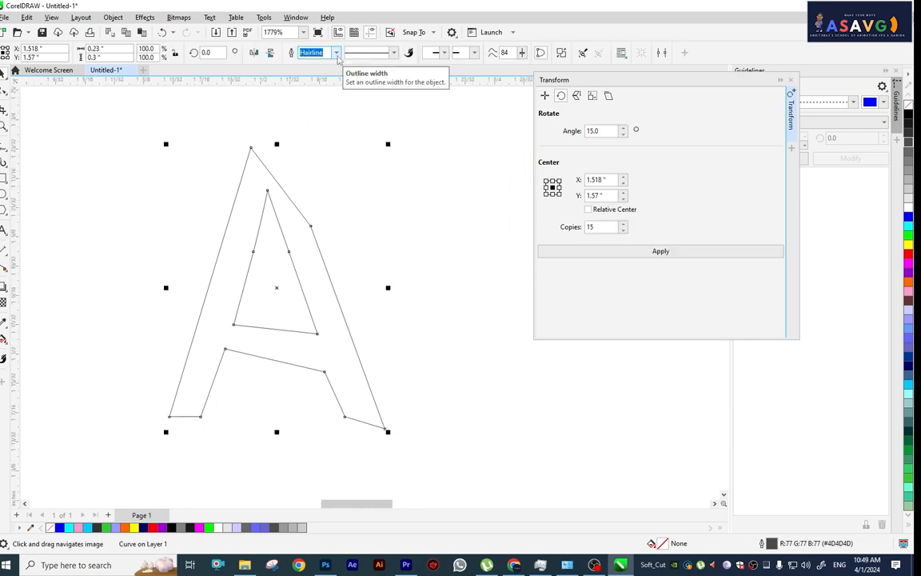
pyautogui.click(444, 53)
pyautogui.click(461, 98)
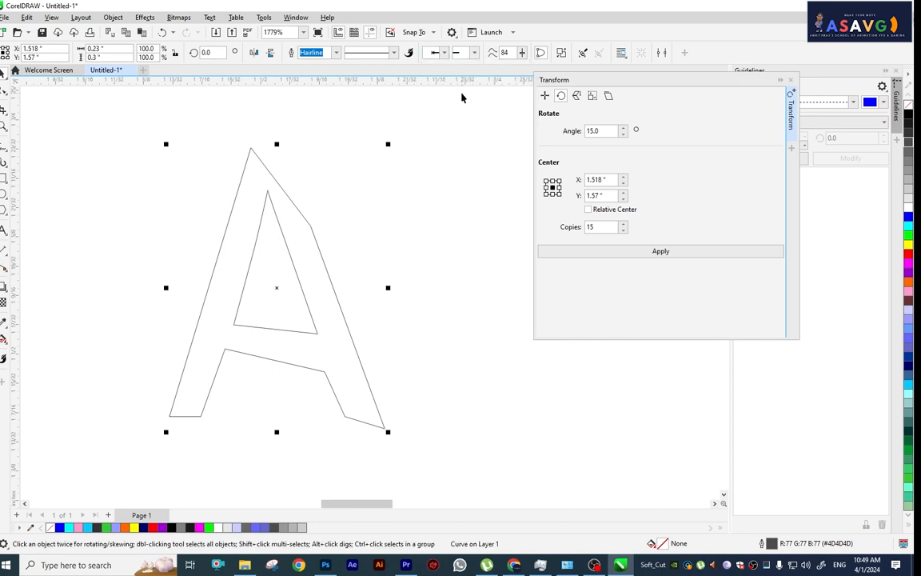
pyautogui.scroll(-1, 415, 173)
pyautogui.click(388, 52)
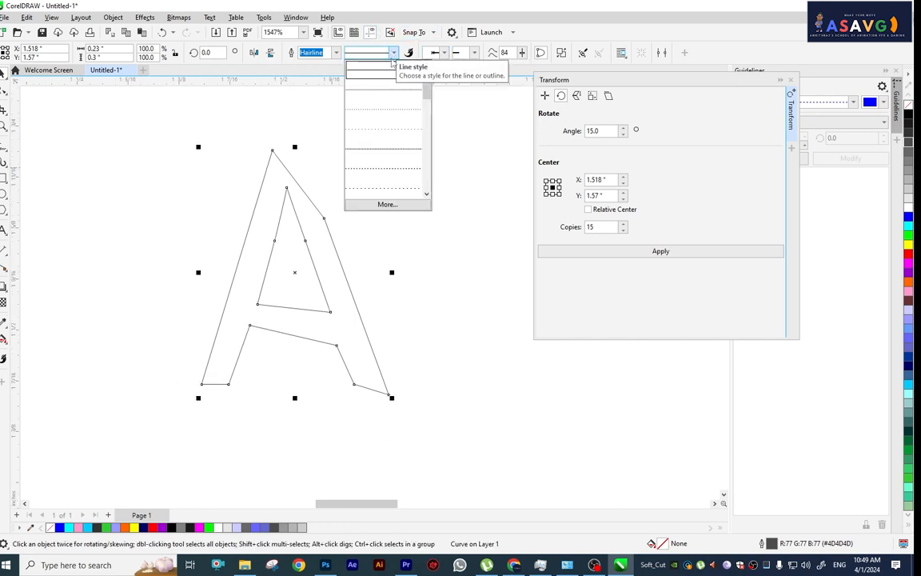
pyautogui.click(370, 128)
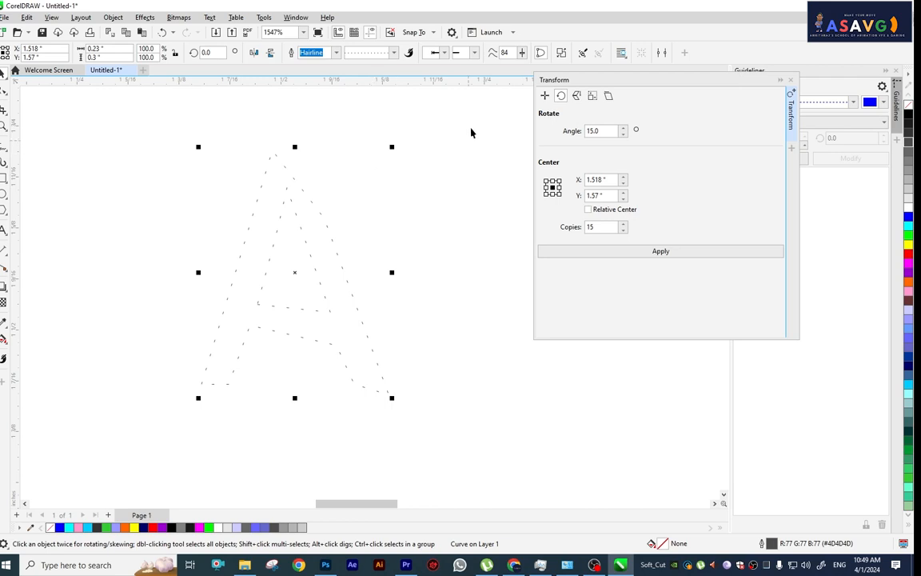
pyautogui.click(364, 53)
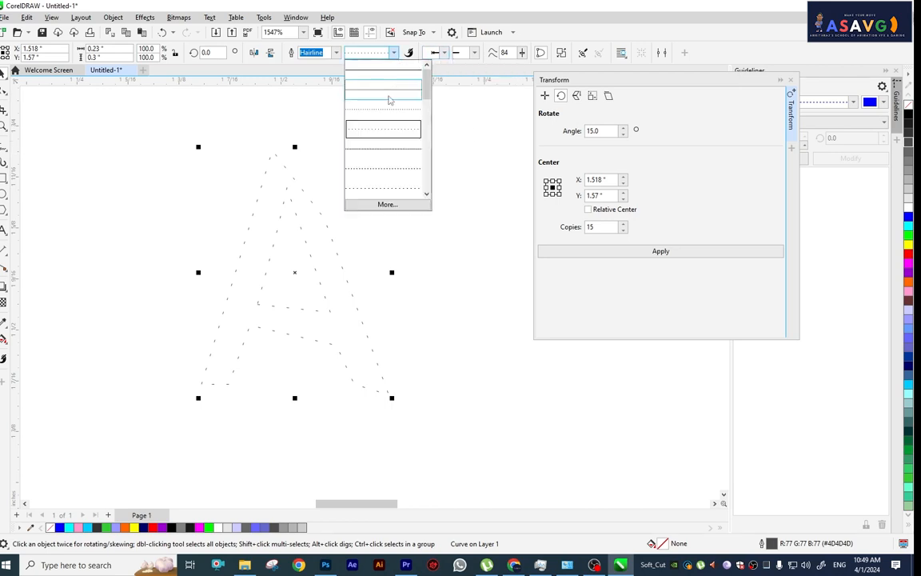
pyautogui.click(380, 91)
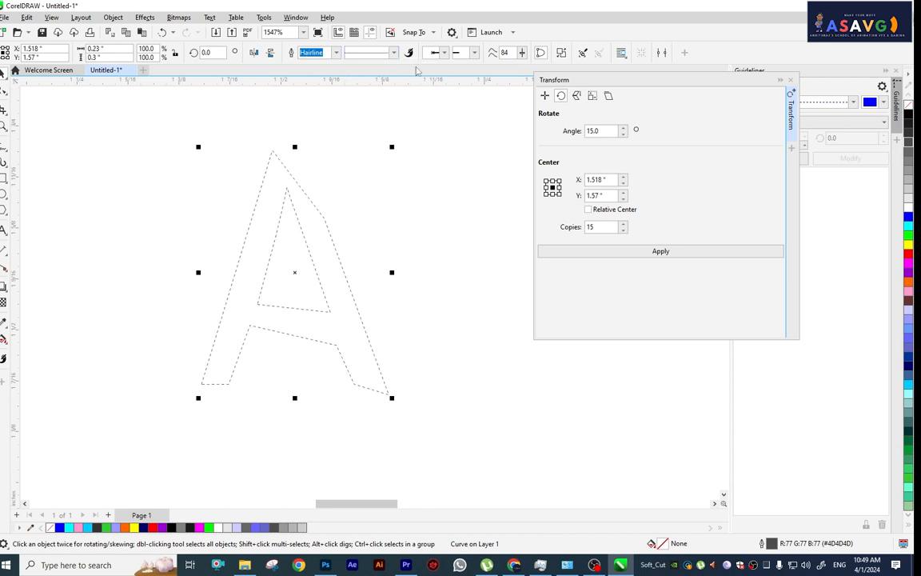
# - Thicken the A's dashed outline, trying 1.5 pt and 1.0 pt before settling on 0.75 pt
pyautogui.click(336, 52)
pyautogui.click(314, 105)
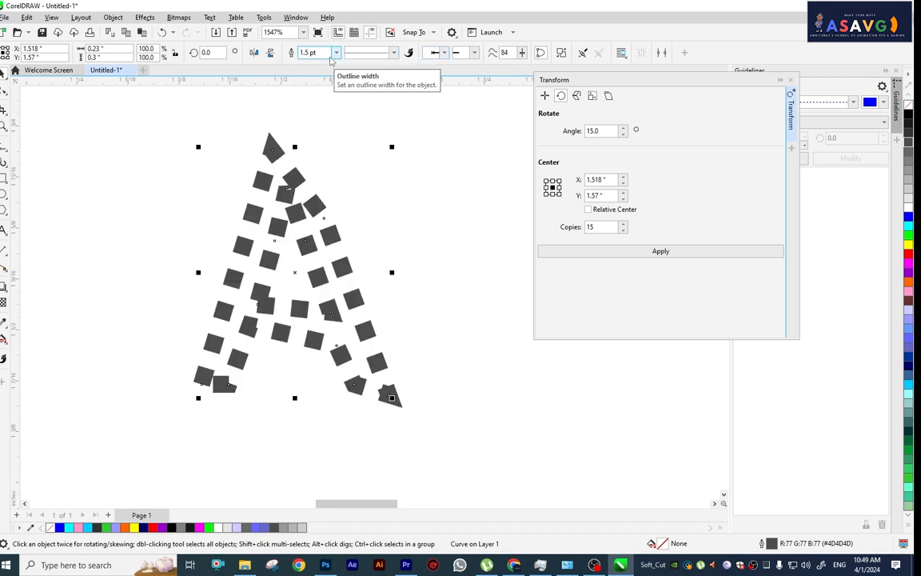
pyautogui.click(337, 53)
pyautogui.click(314, 97)
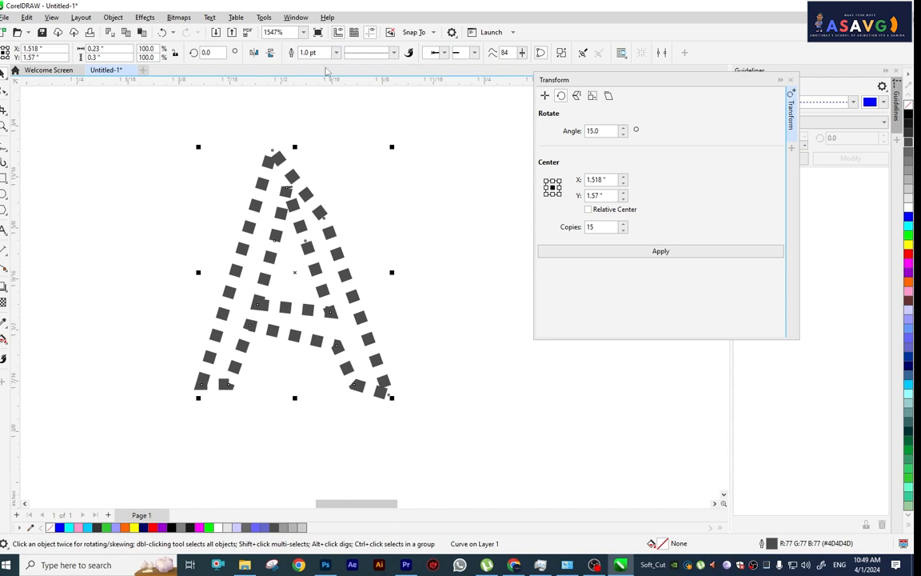
pyautogui.click(336, 53)
pyautogui.click(321, 90)
pyautogui.click(412, 165)
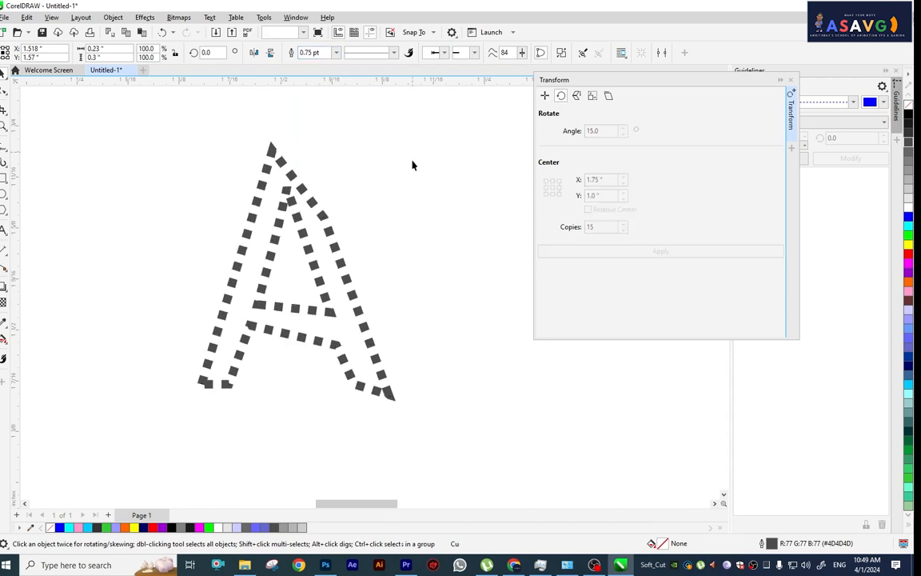
# - Delete the dashed letter A from the drawing
pyautogui.scroll(-3, 415, 170)
pyautogui.scroll(2, 446, 255)
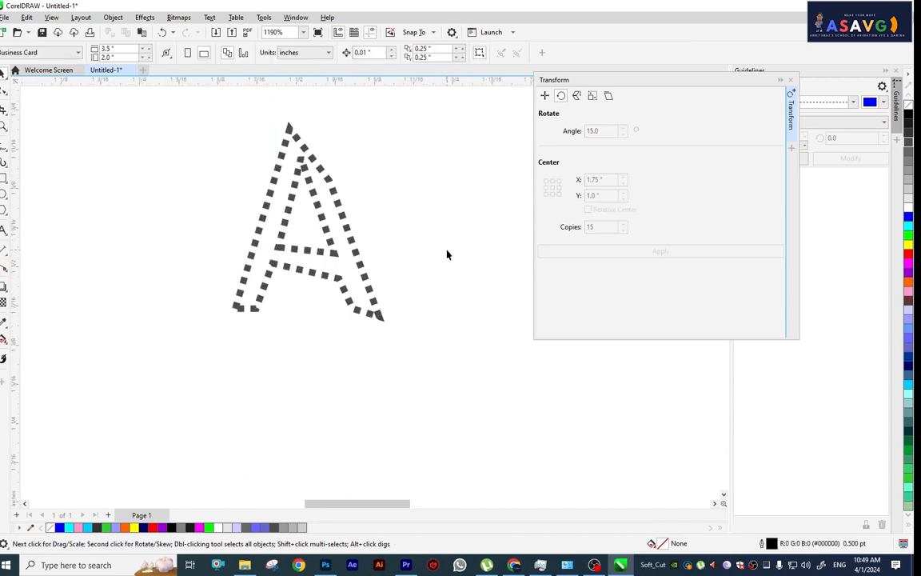
pyautogui.scroll(2, 446, 255)
pyautogui.click(288, 250)
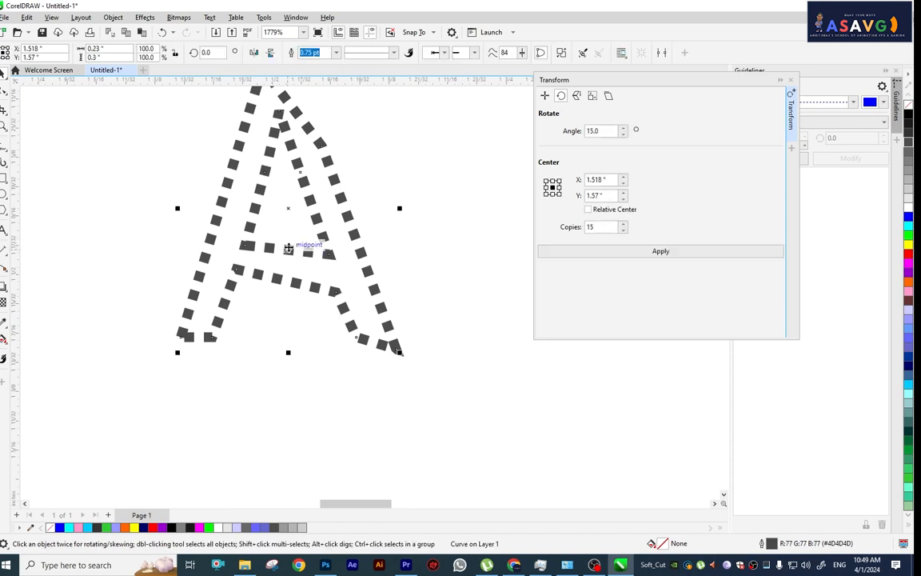
pyautogui.press('Delete')
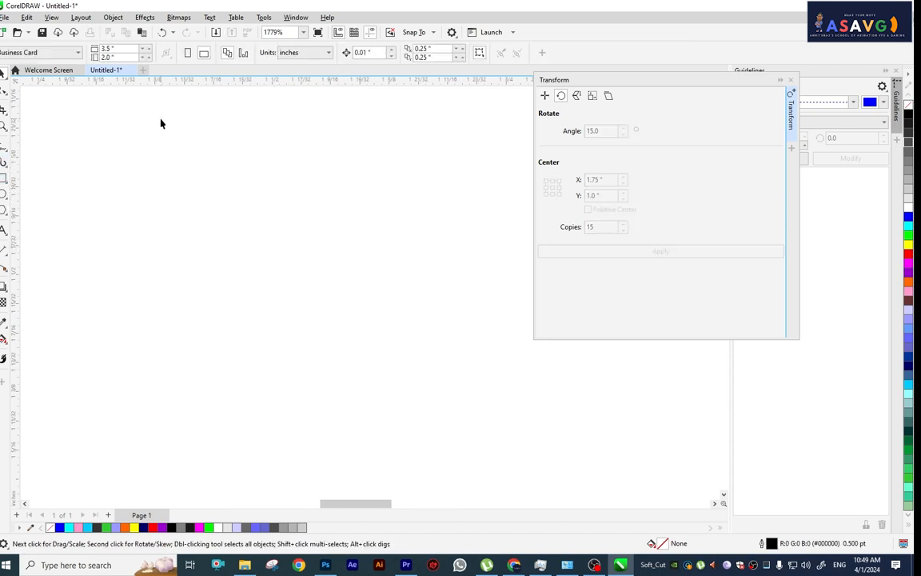
# - Draw a rectangle about 1.4 by 1.0 inches near the middle of the page
pyautogui.scroll(-3, 263, 183)
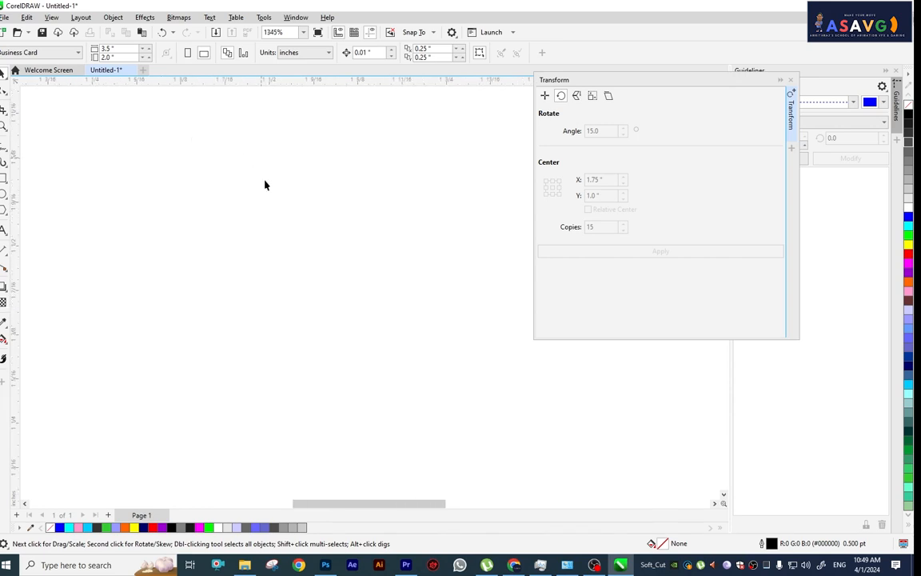
pyautogui.scroll(-4, 275, 301)
pyautogui.moveTo(427, 350); pyautogui.dragTo(408, 342)
pyautogui.moveTo(134, 236); pyautogui.dragTo(334, 283)
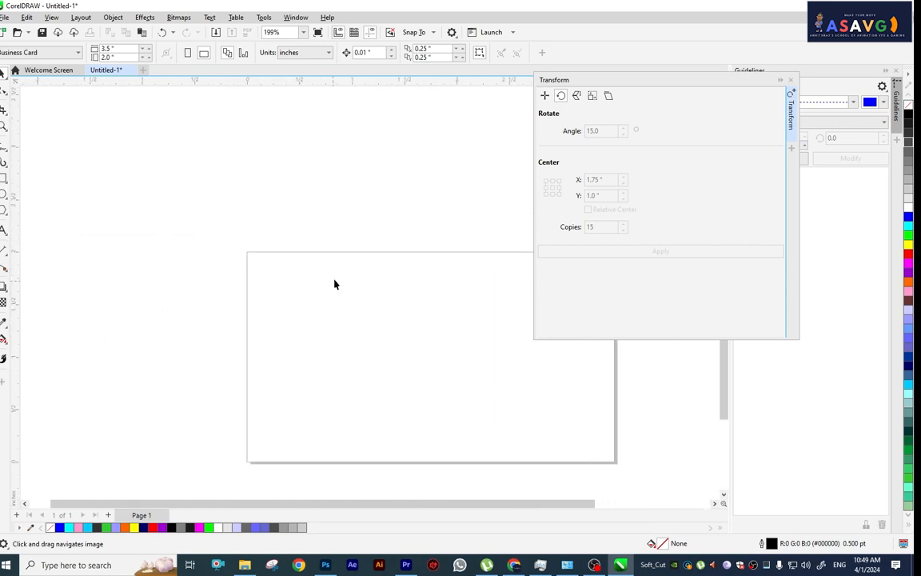
pyautogui.scroll(-2, 345, 281)
pyautogui.scroll(-1, 345, 281)
pyautogui.scroll(2, 345, 281)
pyautogui.scroll(-5, 343, 282)
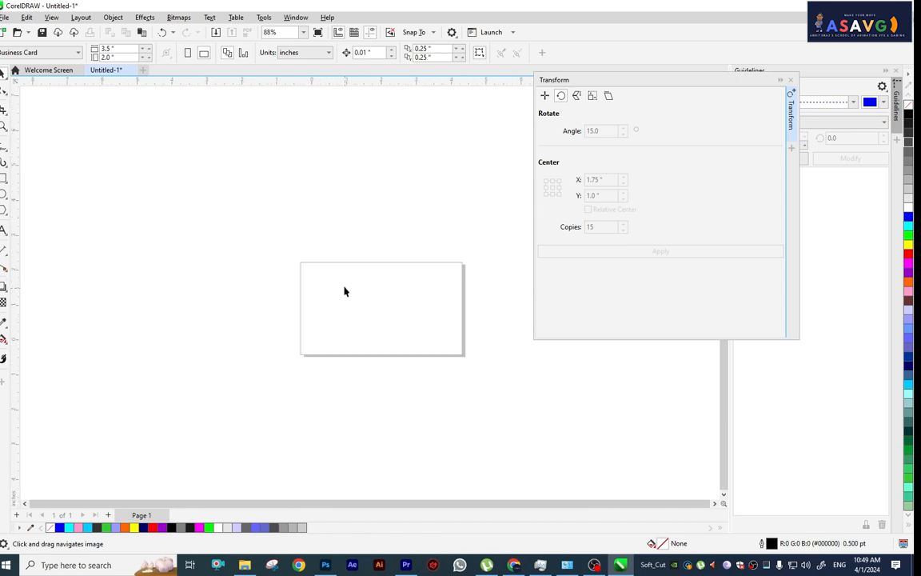
pyautogui.scroll(-1, 341, 285)
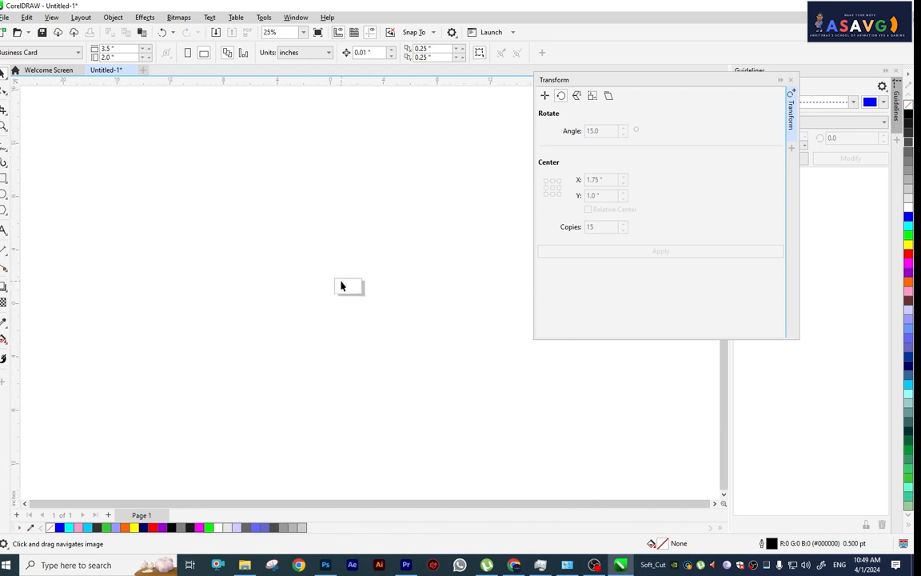
pyautogui.click(5, 177)
pyautogui.scroll(2, 320, 260)
pyautogui.scroll(2, 282, 196)
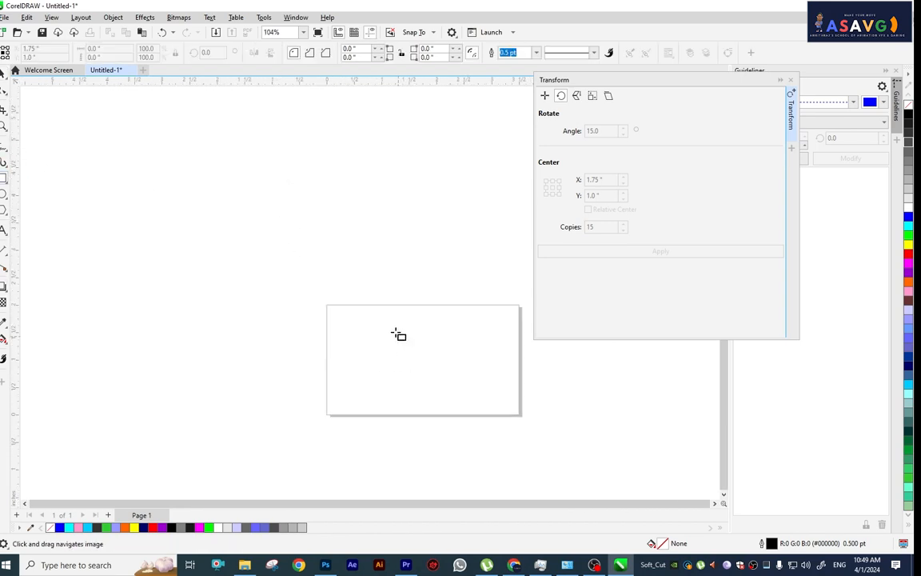
pyautogui.moveTo(273, 201); pyautogui.dragTo(355, 261)
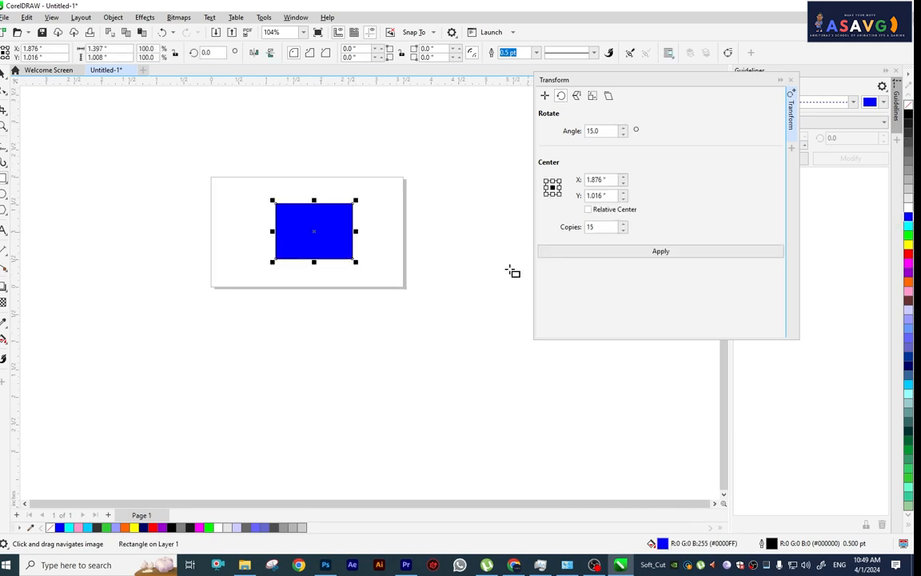
# - Replace the rectangle's blue fill with cyan (#00FFFF) and keep a black 0.5 pt outline around it
pyautogui.scroll(2, 274, 220)
pyautogui.click(908, 111)
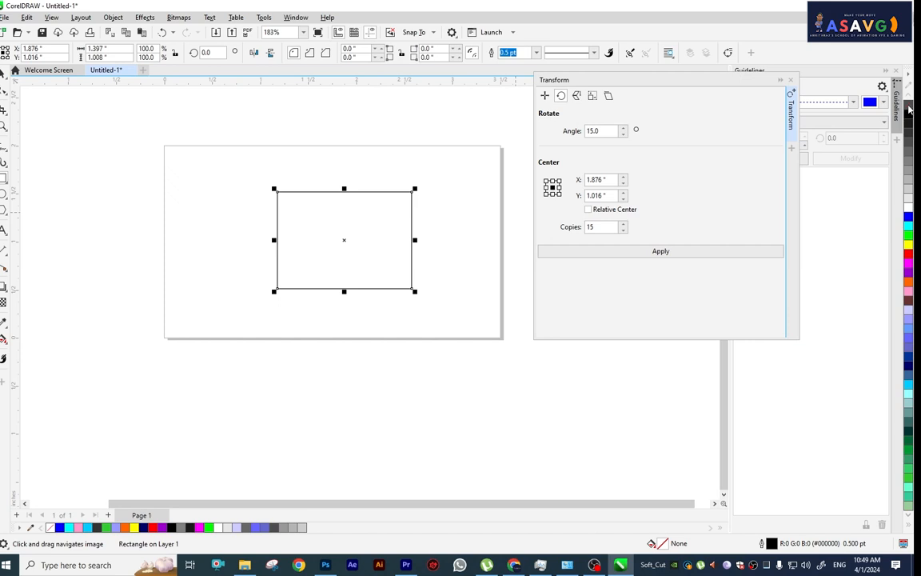
pyautogui.rightClick(909, 109)
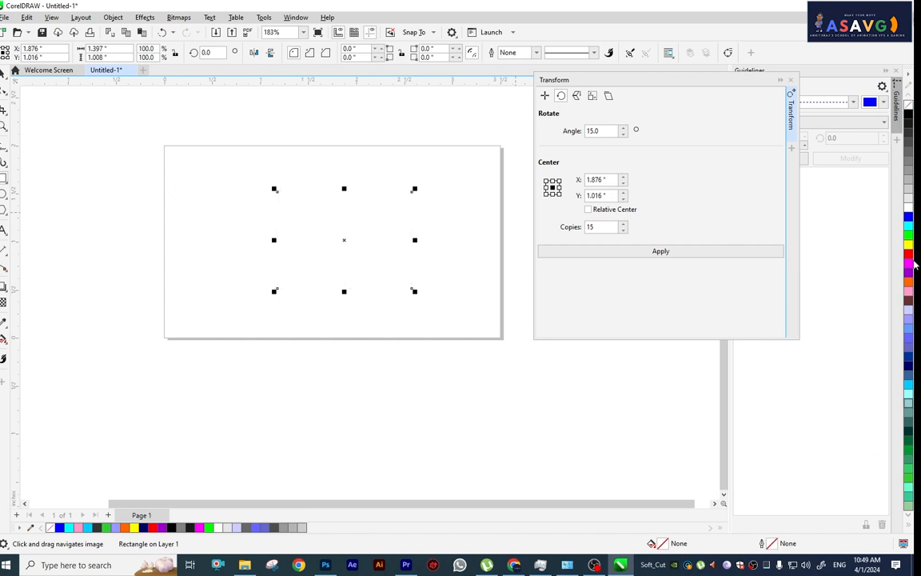
pyautogui.click(909, 228)
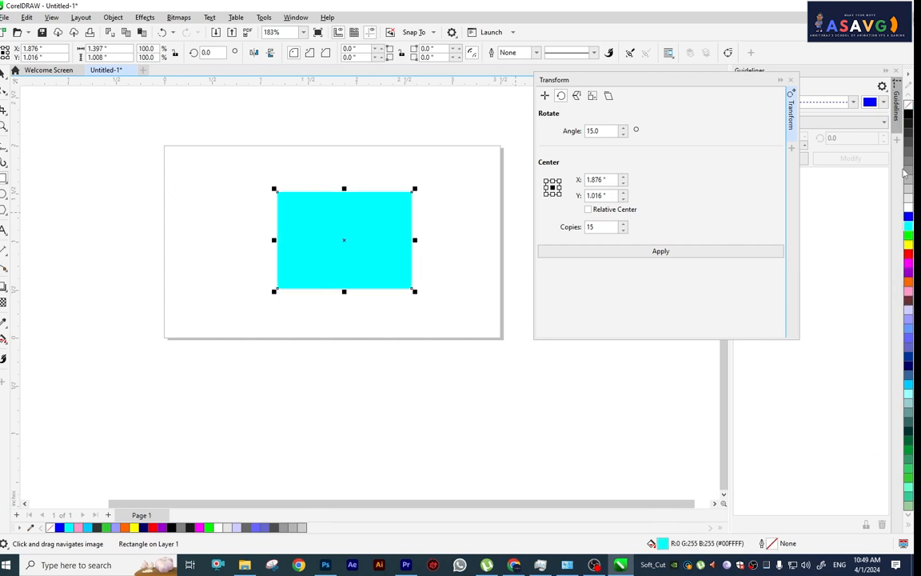
pyautogui.rightClick(911, 113)
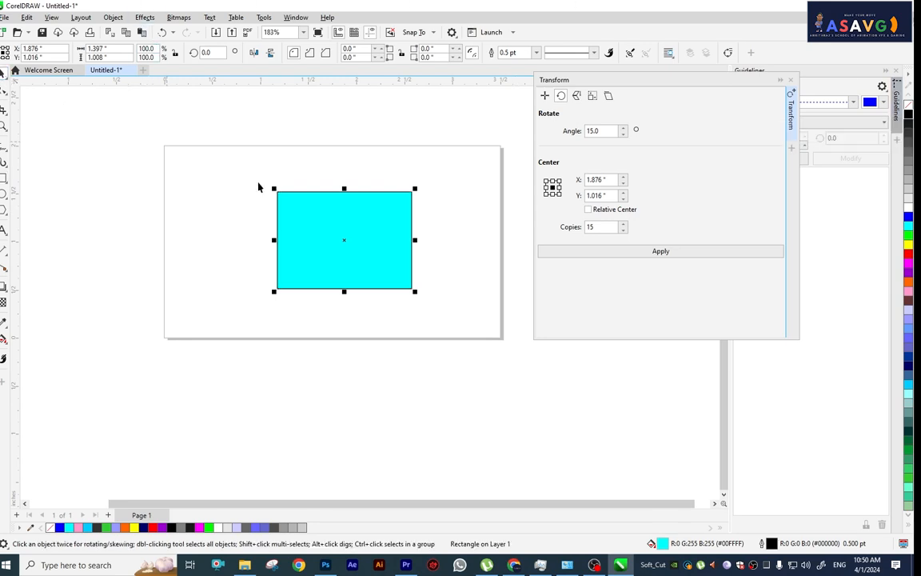
# - Move the cyan rectangle up and left, duplicate it overlapping to its right, and fill the copy yellow (#FFFF00)
pyautogui.moveTo(280, 211); pyautogui.dragTo(218, 197)
pyautogui.moveTo(259, 228); pyautogui.dragTo(353, 241)
pyautogui.click(908, 248)
# - Send the yellow rectangle behind the cyan one and bring it back to the front, twice
pyautogui.click(354, 241)
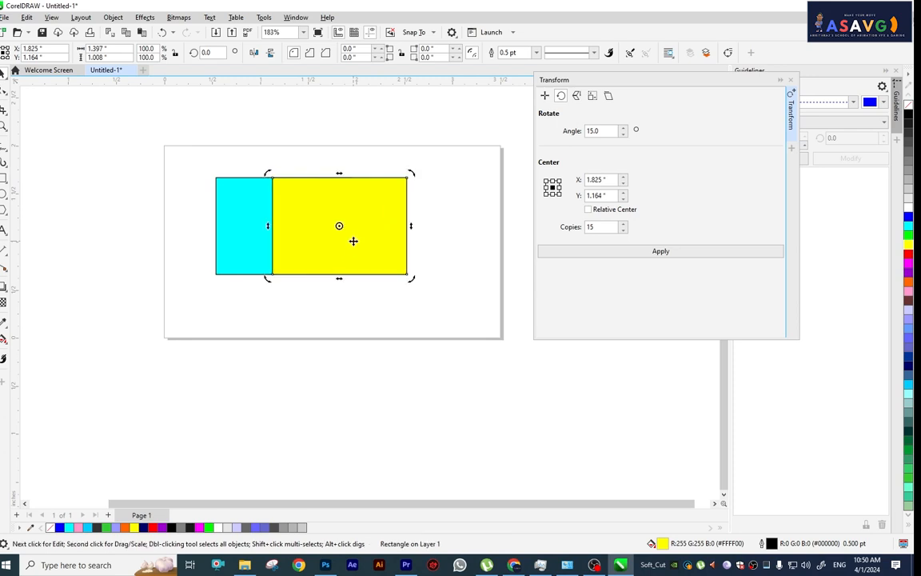
pyautogui.hotkey('shift', 'pagedown')
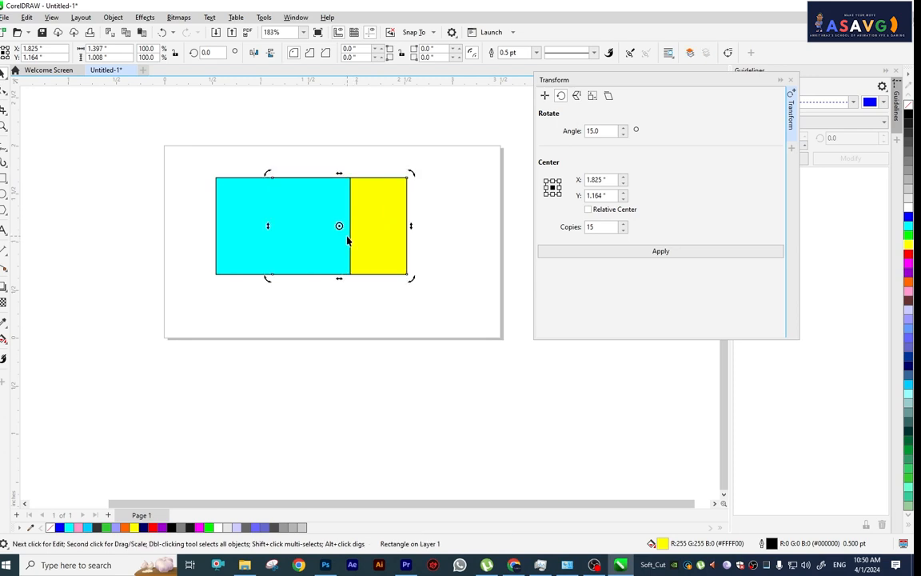
pyautogui.hotkey('shift', 'pageup')
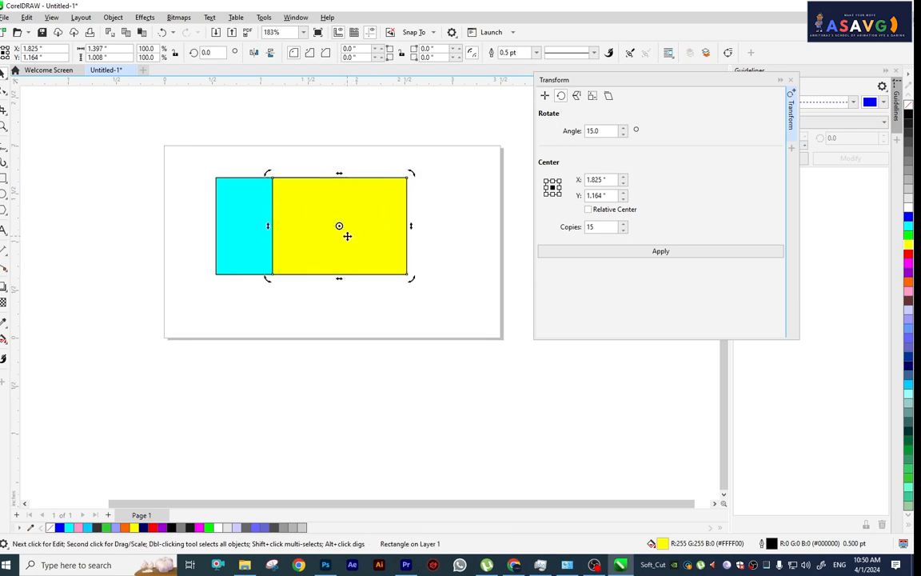
pyautogui.hotkey('shift', 'pagedown')
pyautogui.hotkey('shift', 'pageup')
pyautogui.click(33, 95)
# - Move the yellow rectangle to the right and the cyan rectangle down below the page's lower edge
pyautogui.moveTo(343, 239); pyautogui.dragTo(396, 233)
pyautogui.click(280, 247)
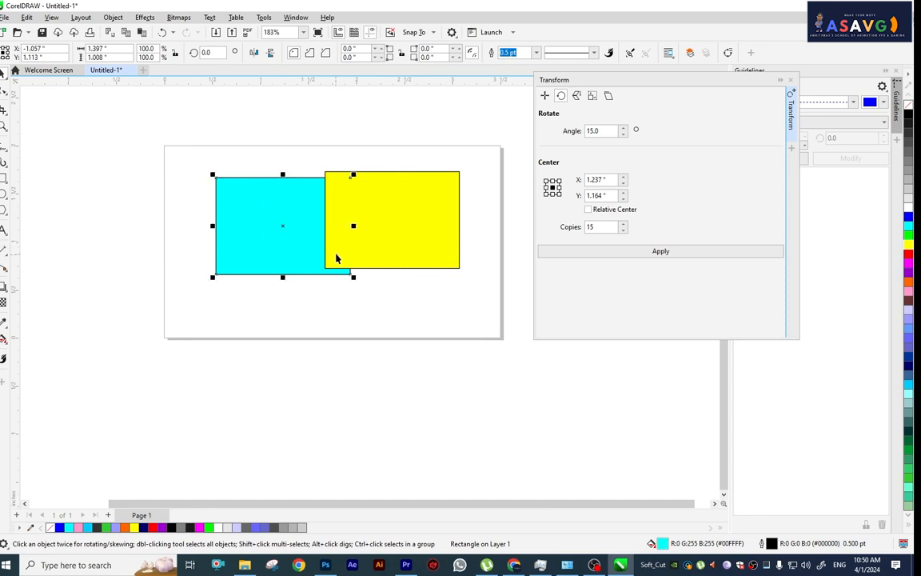
pyautogui.moveTo(273, 246); pyautogui.dragTo(316, 400)
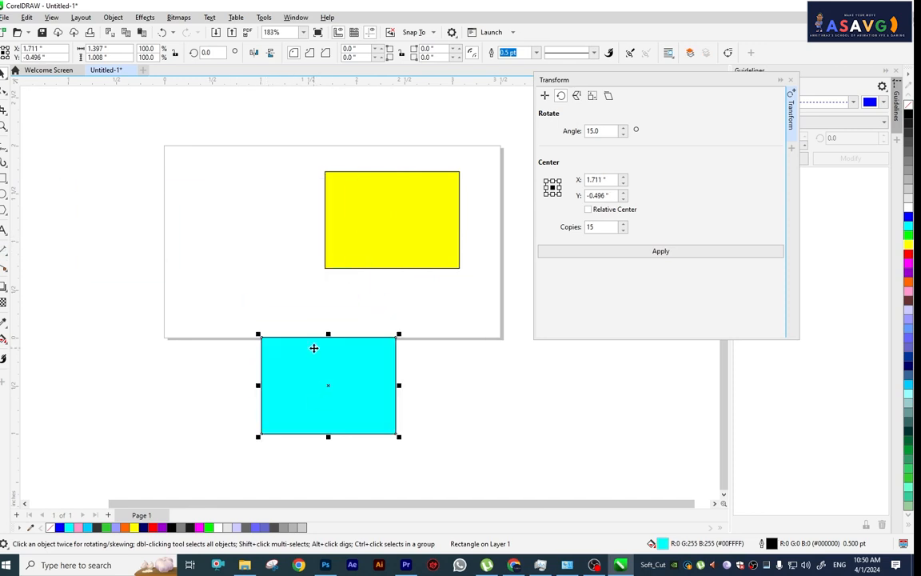
# - Delete the cyan rectangle and shrink the yellow rectangle to about 1.02 by 0.74 inches, placing it nearer the page's middle
pyautogui.press('Delete')
pyautogui.click(394, 218)
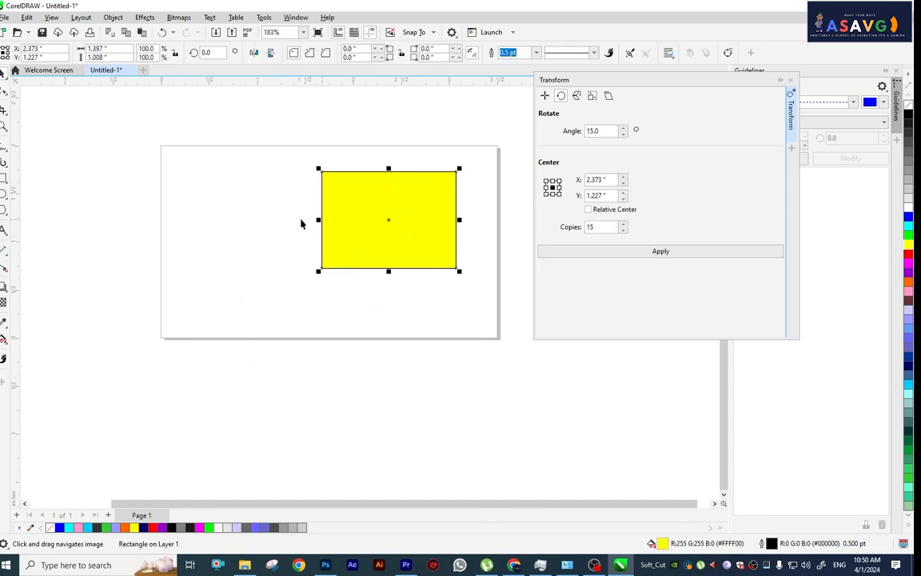
pyautogui.click(395, 236)
pyautogui.click(428, 256)
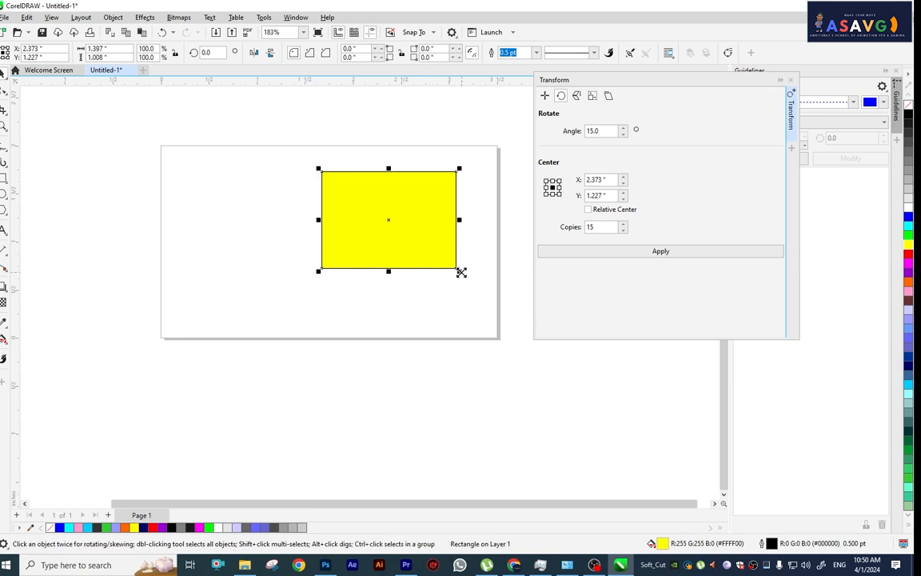
pyautogui.moveTo(460, 271); pyautogui.dragTo(370, 251)
pyautogui.click(401, 249)
pyautogui.click(332, 235)
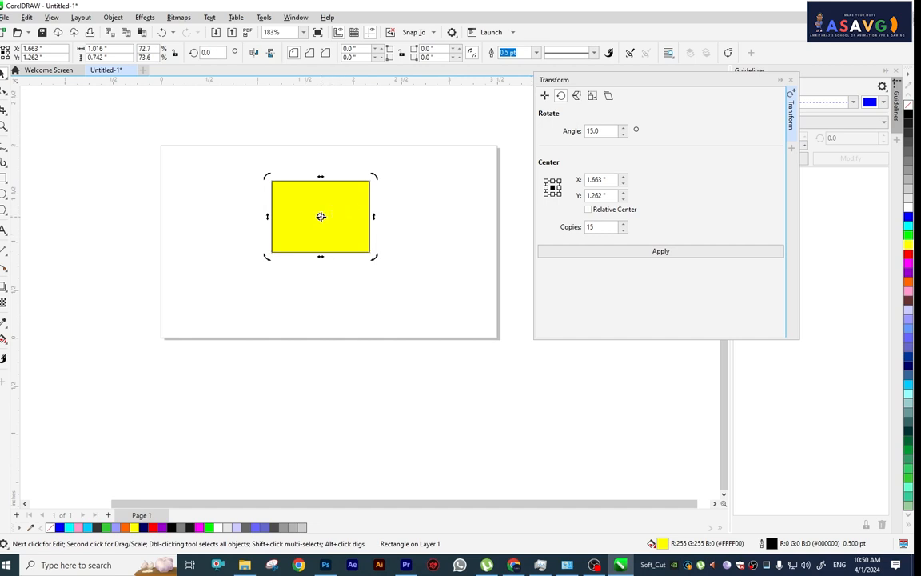
# - Set the yellow rectangle's rotation center to its bottom midpoint, try 15 copies at 15 degrees, and undo the copies
pyautogui.click(321, 215)
pyautogui.click(553, 194)
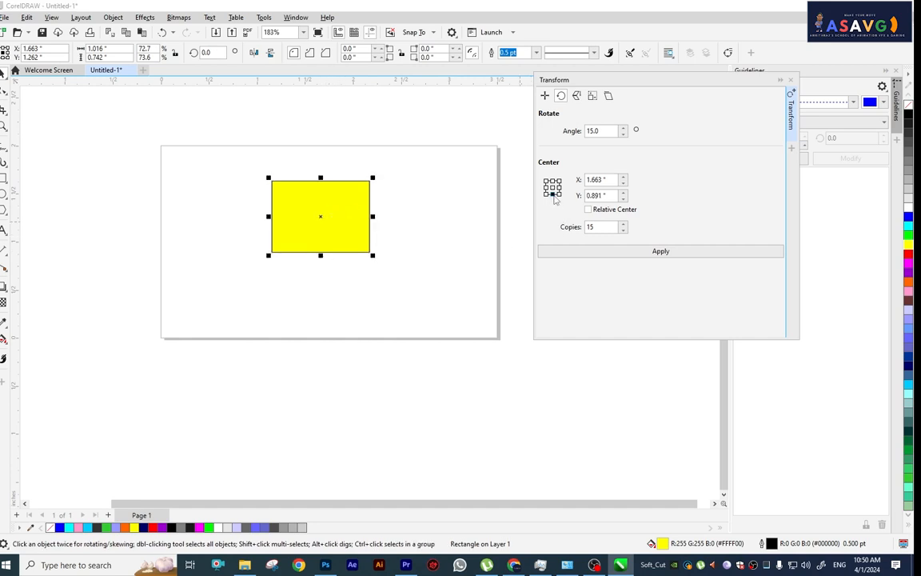
pyautogui.click(307, 233)
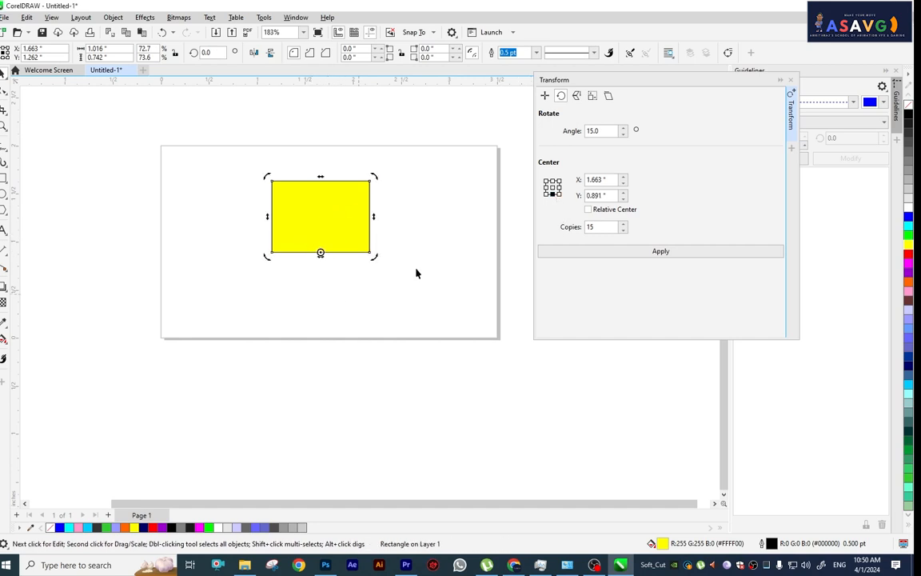
pyautogui.click(653, 253)
pyautogui.hotkey('ctrl', 'z')
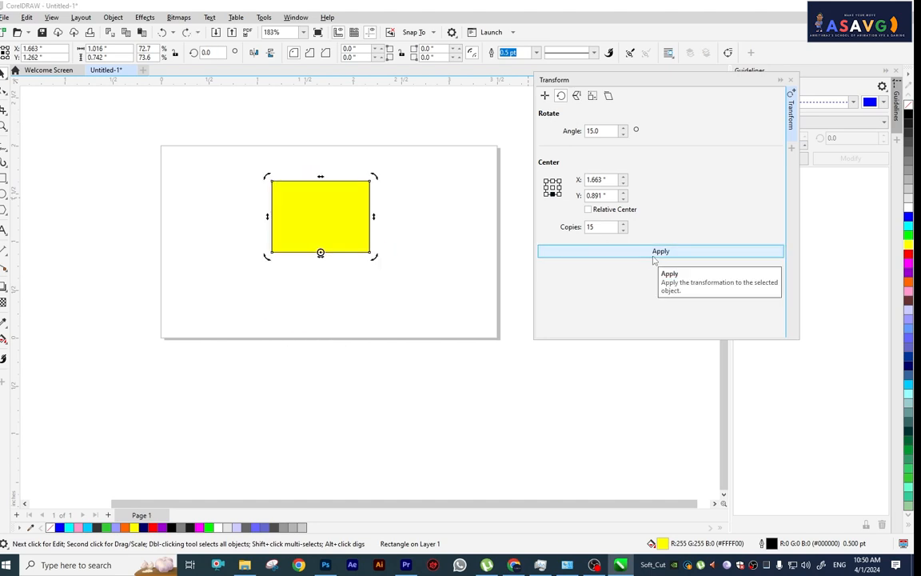
# - Create a radial pattern of 15 yellow rectangle copies rotated by 30 degrees each about the bottom midpoint
pyautogui.moveTo(604, 130); pyautogui.dragTo(530, 124)
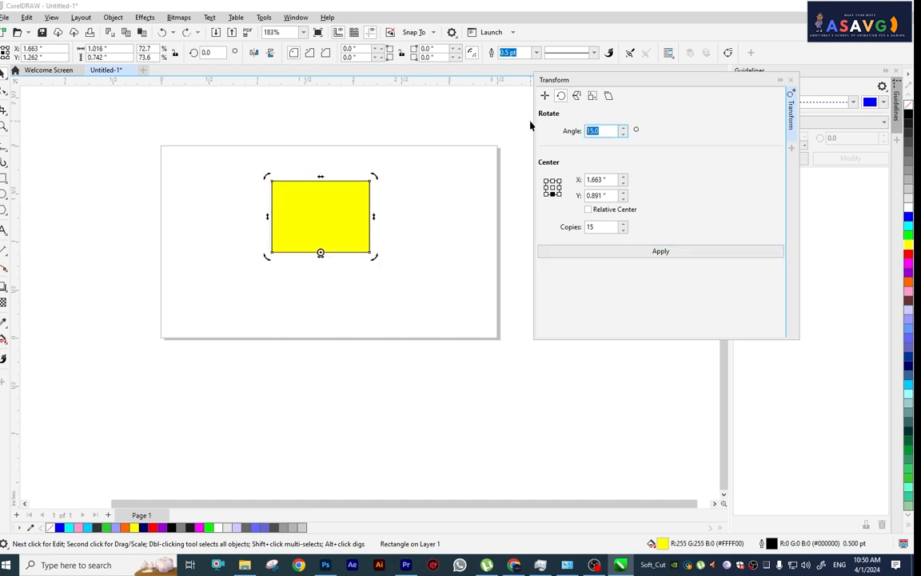
pyautogui.click(648, 252)
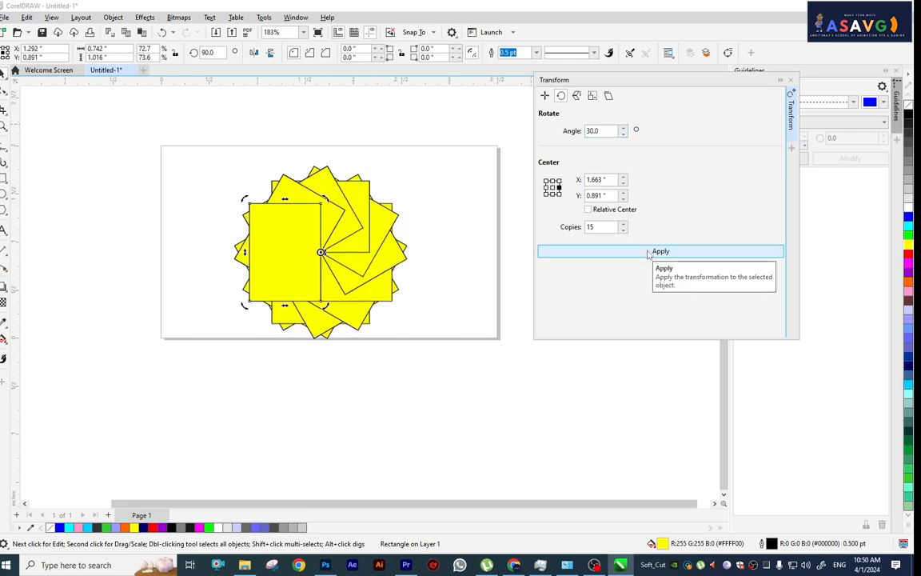
pyautogui.hotkey('ctrl', 'z')
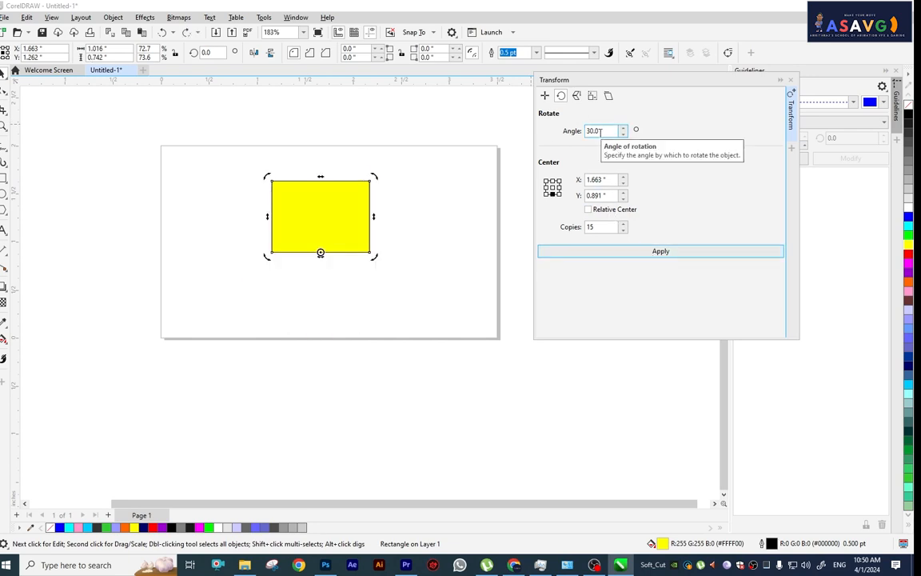
pyautogui.moveTo(600, 227); pyautogui.dragTo(519, 218)
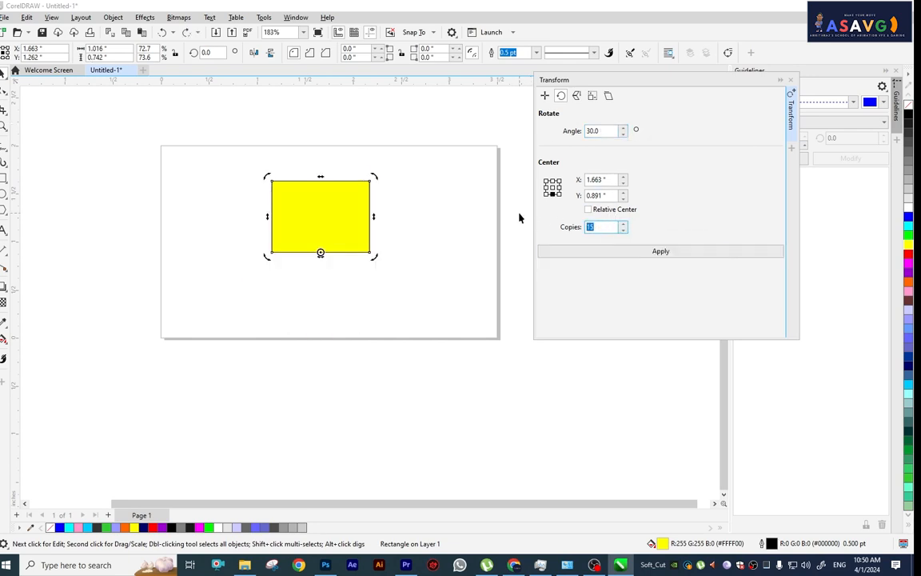
pyautogui.click(637, 253)
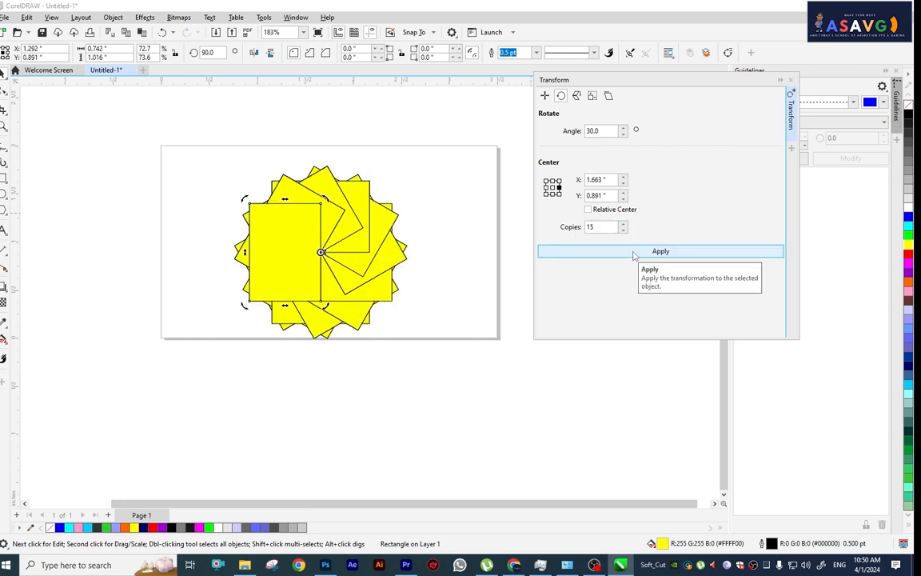
# - Remove the fill from every rectangle in the radial pattern and color all their outlines orange (#FF6600)
pyautogui.moveTo(203, 156); pyautogui.dragTo(420, 352)
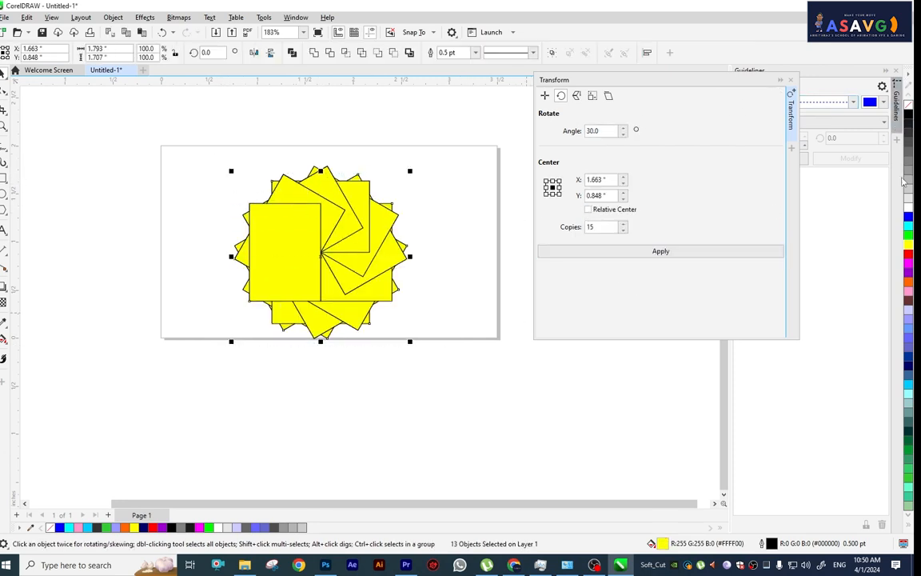
pyautogui.rightClick(907, 111)
pyautogui.rightClick(909, 117)
pyautogui.click(909, 108)
pyautogui.click(314, 206)
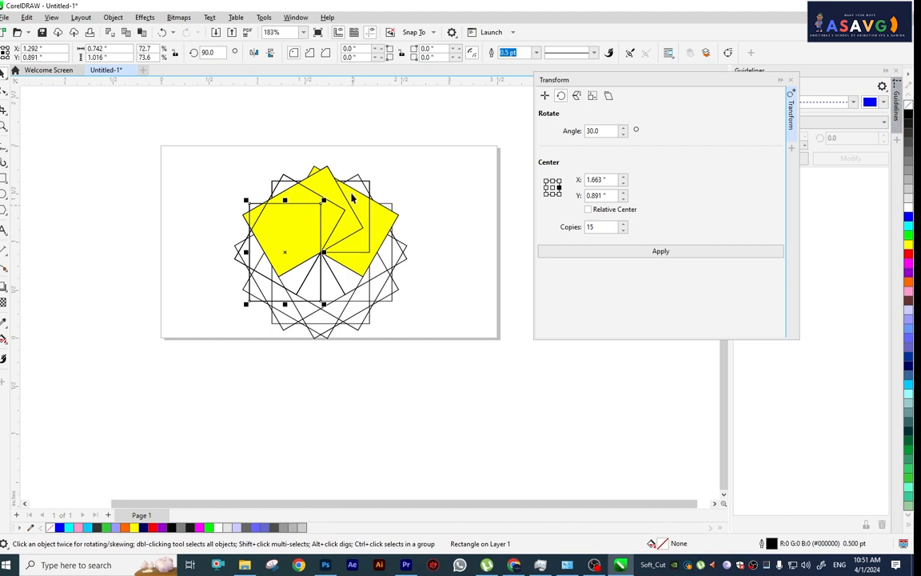
pyautogui.click(166, 151)
pyautogui.hotkey('ctrl', 'a')
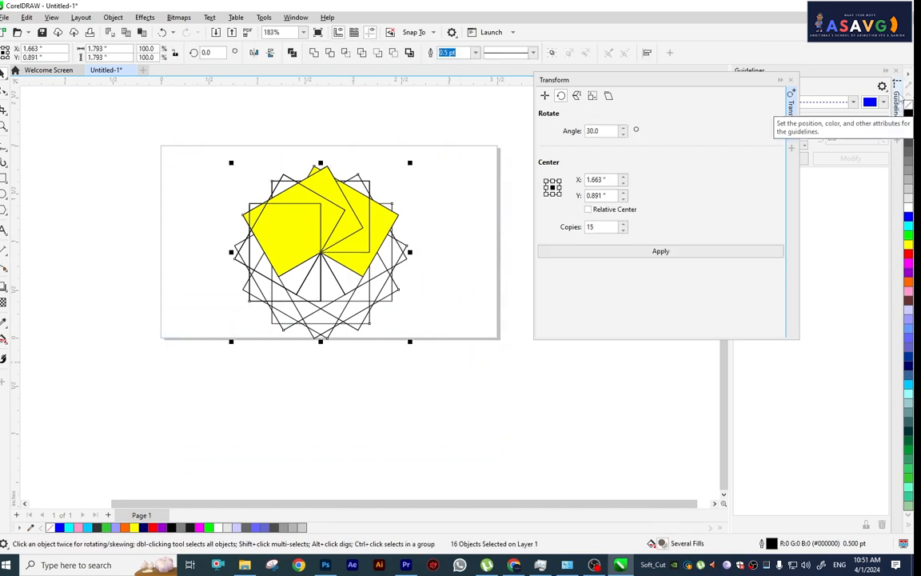
pyautogui.click(909, 108)
pyautogui.moveTo(220, 154)
pyautogui.mouseDown()
pyautogui.moveTo(364, 342)
pyautogui.moveTo(521, 375)
pyautogui.mouseUp()
pyautogui.rightClick(908, 285)
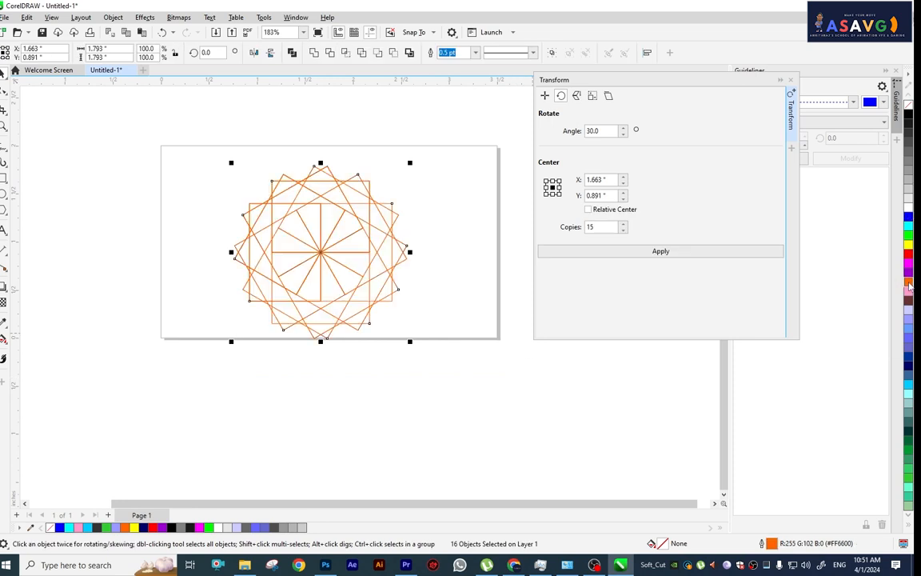
# - Shrink the whole orange pattern to about 1.37 by 1.22 inches around its center
pyautogui.click(237, 354)
pyautogui.moveTo(165, 133)
pyautogui.mouseDown()
pyautogui.moveTo(530, 434)
pyautogui.moveTo(390, 314)
pyautogui.mouseUp()
pyautogui.click(434, 366)
pyautogui.moveTo(206, 140); pyautogui.dragTo(501, 486)
pyautogui.scroll(1, 325, 286)
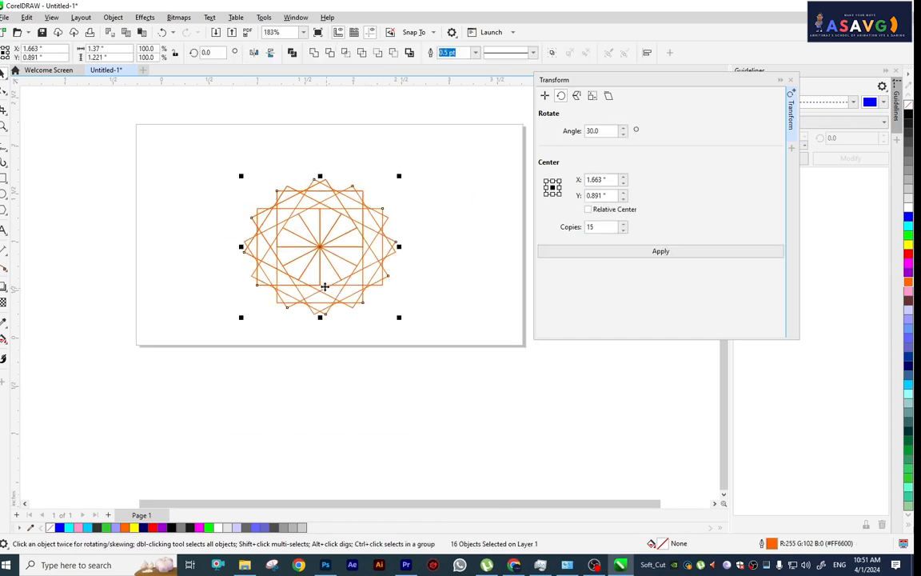
pyautogui.scroll(2, 326, 288)
pyautogui.moveTo(370, 184); pyautogui.dragTo(367, 308)
pyautogui.scroll(-1, 312, 297)
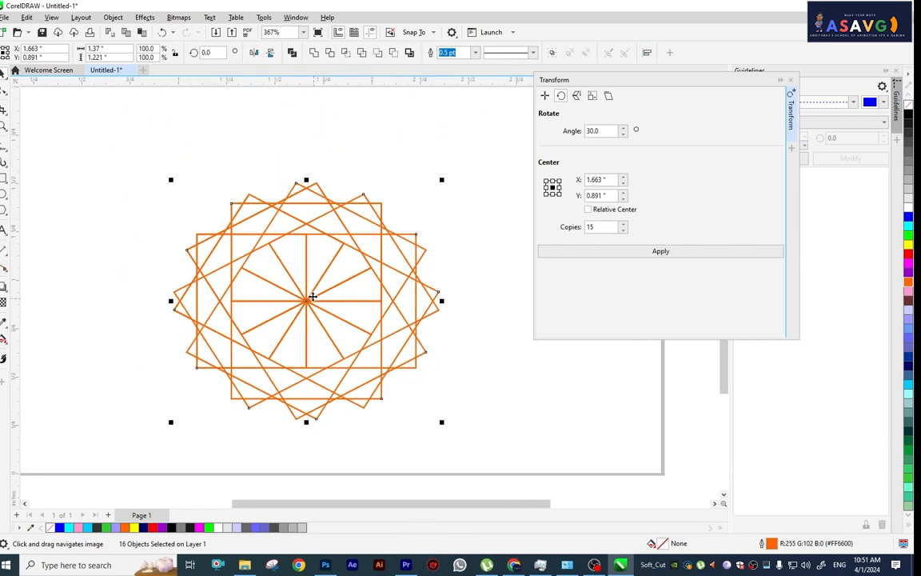
pyautogui.scroll(-1, 310, 297)
pyautogui.scroll(1, 311, 304)
pyautogui.scroll(-2, 314, 308)
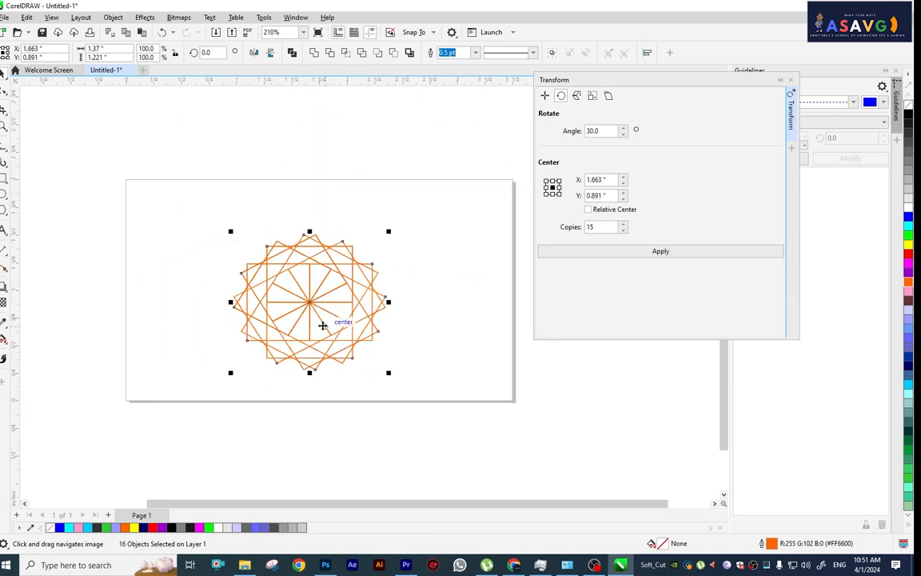
pyautogui.scroll(2, 322, 325)
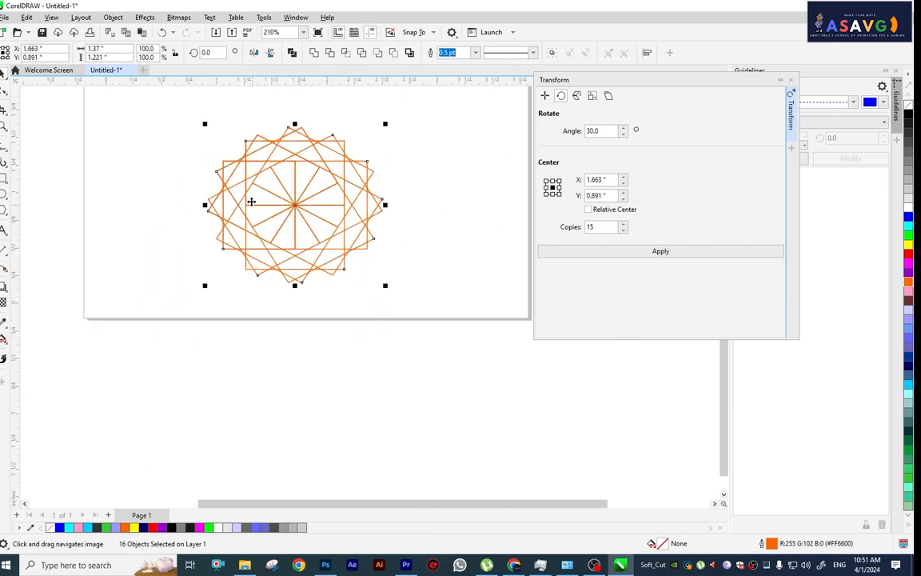
# - Round the corners of the rectangle tilted 27.24 degrees at the pattern's top to about 0.259 inches with the Shape tool
pyautogui.click(4, 90)
pyautogui.click(39, 88)
pyautogui.click(306, 205)
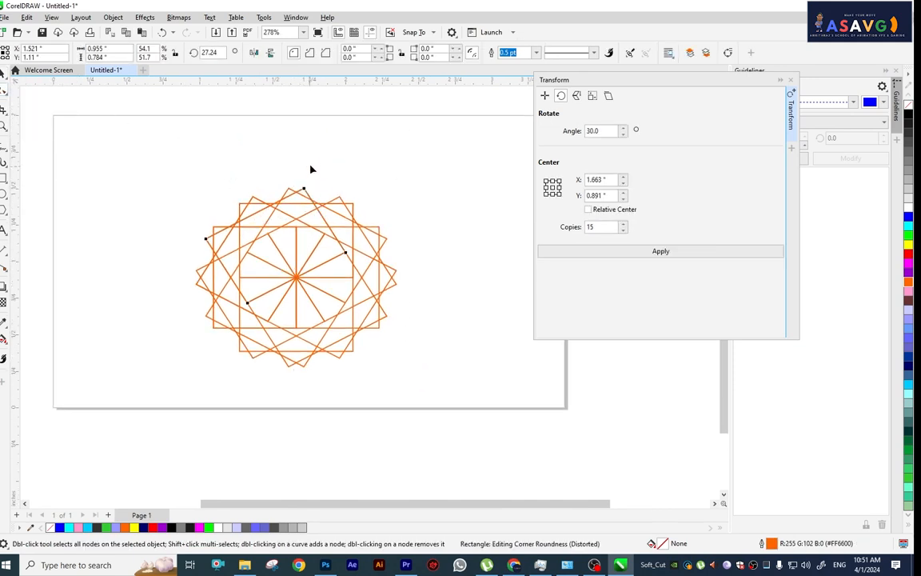
pyautogui.moveTo(304, 191); pyautogui.dragTo(304, 216)
pyautogui.hotkey('ctrl', 'z')
pyautogui.scroll(4, 310, 208)
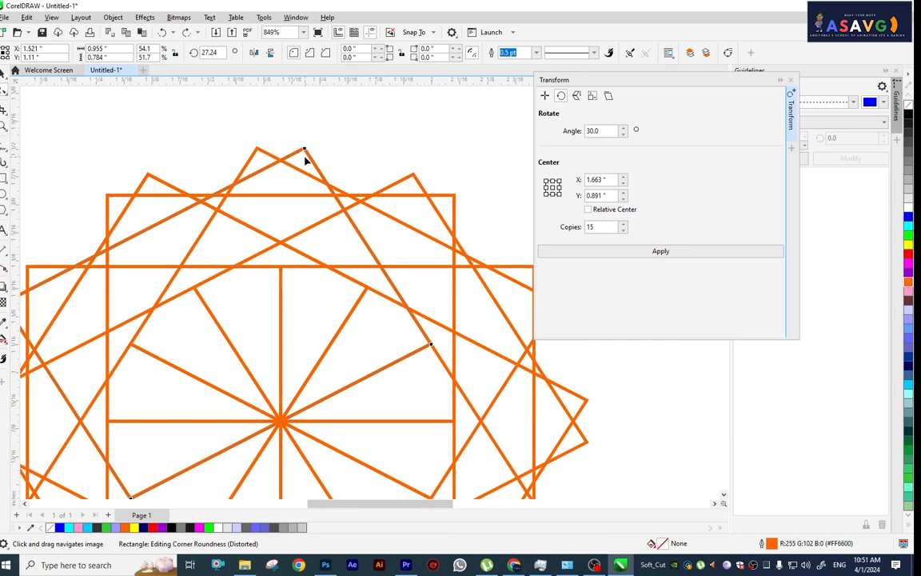
pyautogui.moveTo(306, 154); pyautogui.dragTo(337, 294)
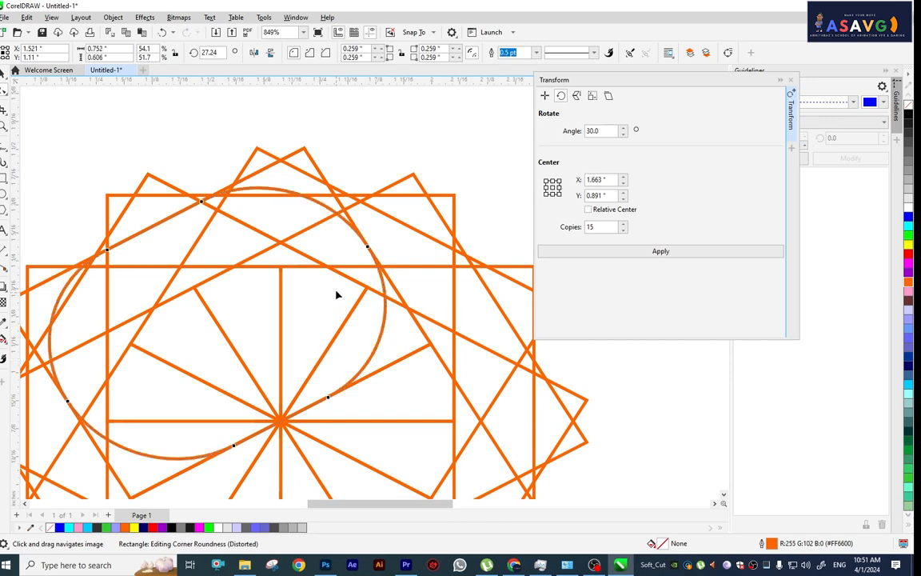
# - Round the corners of more pattern rectangles, about 0.072 inches on the one at 332.76 degrees and 0.253 inches on the one at 180 degrees
pyautogui.scroll(-2, 337, 294)
pyautogui.click(483, 299)
pyautogui.moveTo(482, 299); pyautogui.dragTo(494, 243)
pyautogui.scroll(-2, 499, 333)
pyautogui.moveTo(457, 350); pyautogui.dragTo(449, 219)
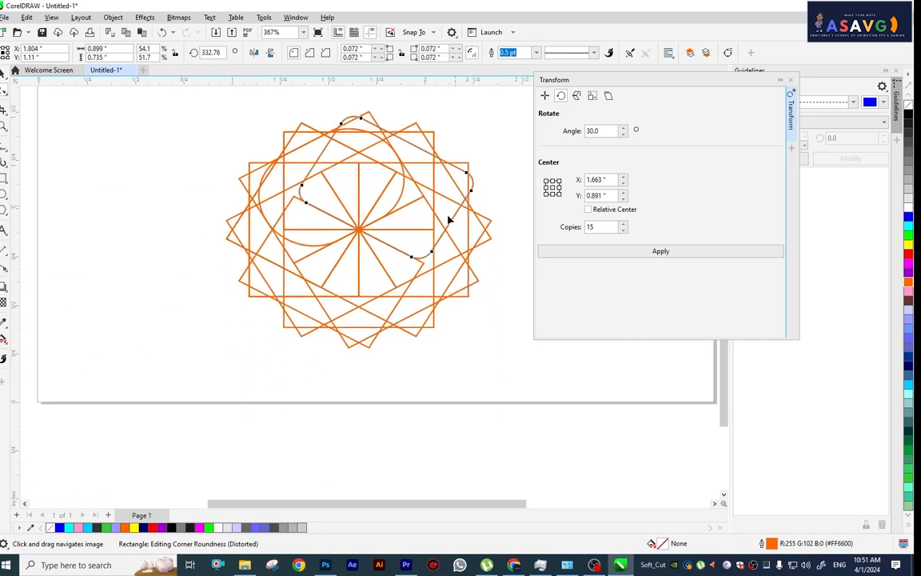
pyautogui.click(349, 352)
pyautogui.moveTo(348, 347); pyautogui.dragTo(393, 241)
pyautogui.click(434, 328)
pyautogui.scroll(-2, 376, 320)
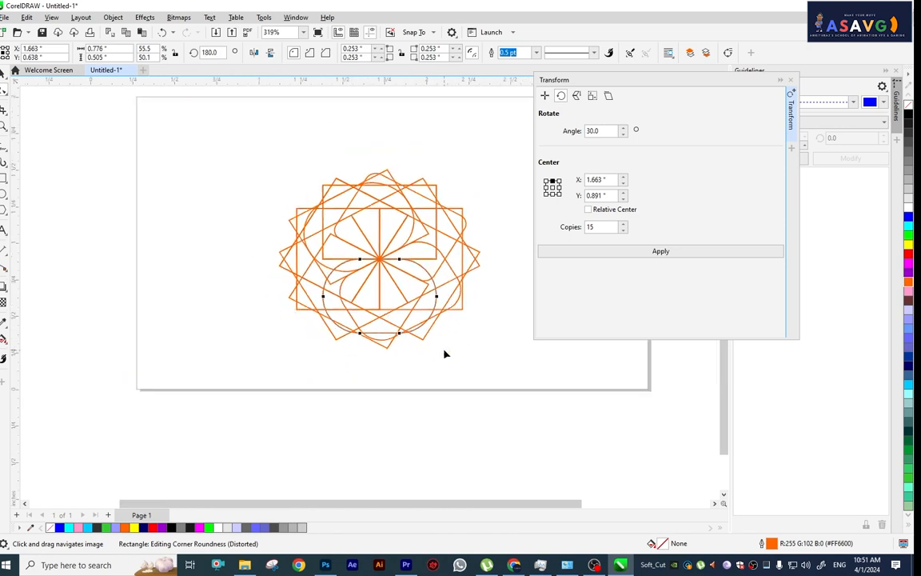
pyautogui.scroll(2, 291, 265)
# - Delete the pattern's rectangles until only the square-cornered one tilted 27.24 degrees is left
pyautogui.click(5, 77)
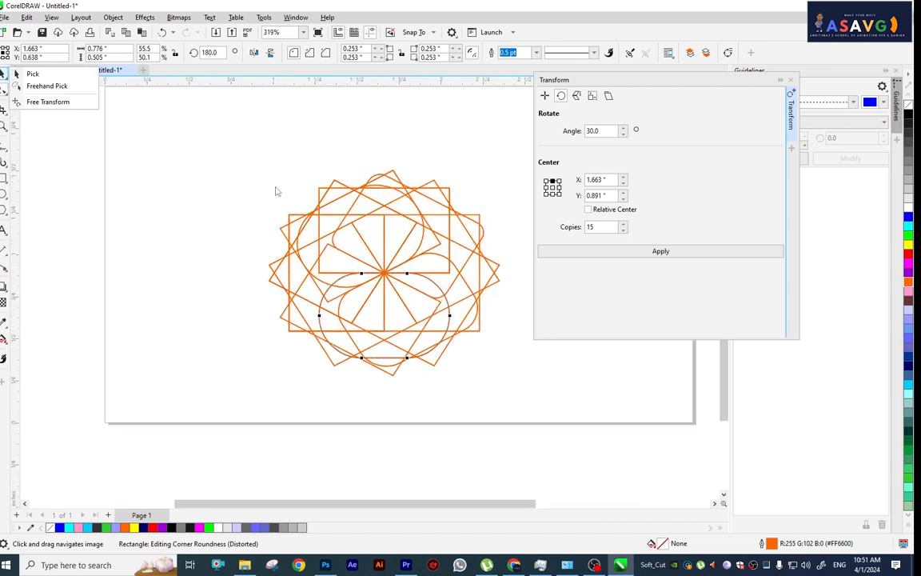
pyautogui.click(182, 131)
pyautogui.click(607, 497)
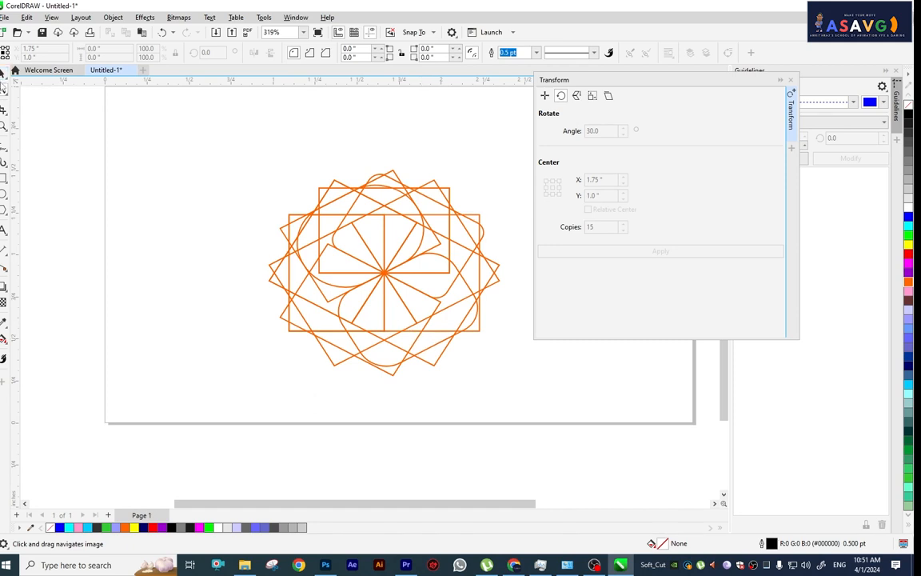
pyautogui.click(371, 320)
pyautogui.press('Delete')
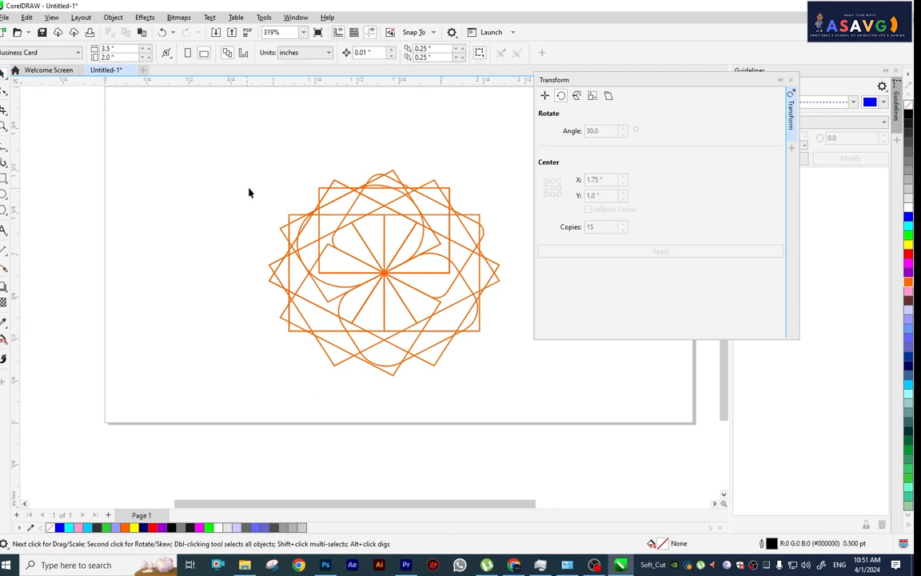
pyautogui.moveTo(247, 188); pyautogui.dragTo(564, 405)
pyautogui.press('Delete')
pyautogui.moveTo(288, 149); pyautogui.dragTo(547, 375)
pyautogui.press('Delete')
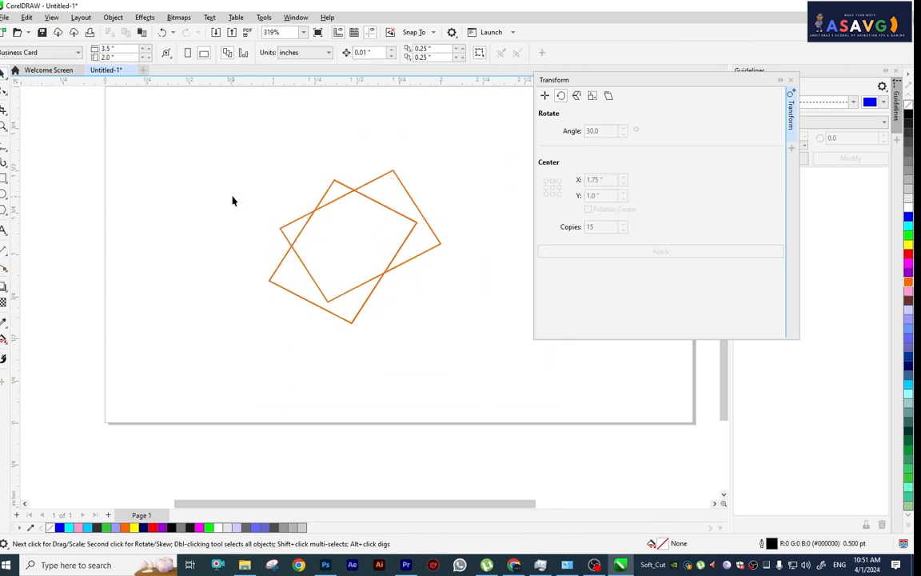
pyautogui.click(363, 306)
pyautogui.press('Delete')
# - Round the remaining rectangle's corners to about 0.259 inches with the Shape tool, and return them to square
pyautogui.click(349, 292)
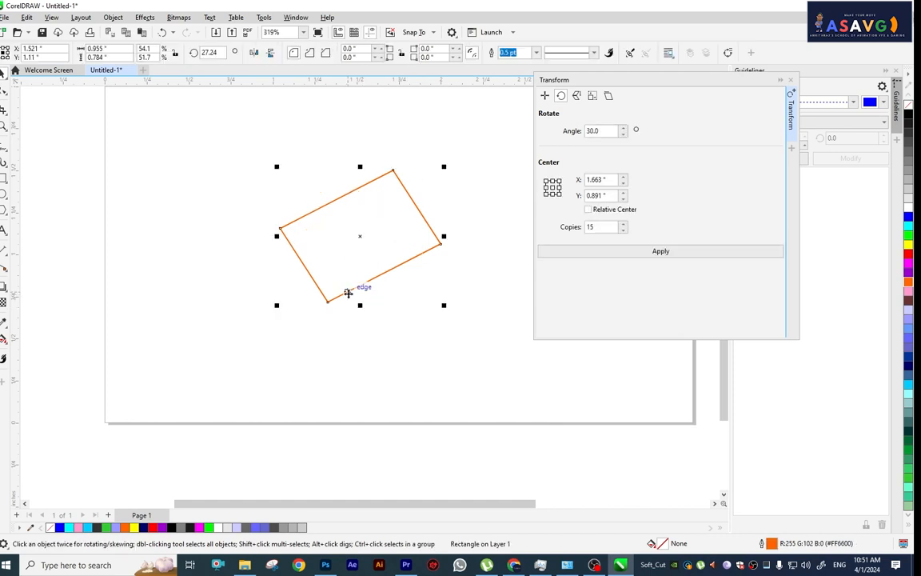
pyautogui.click(4, 91)
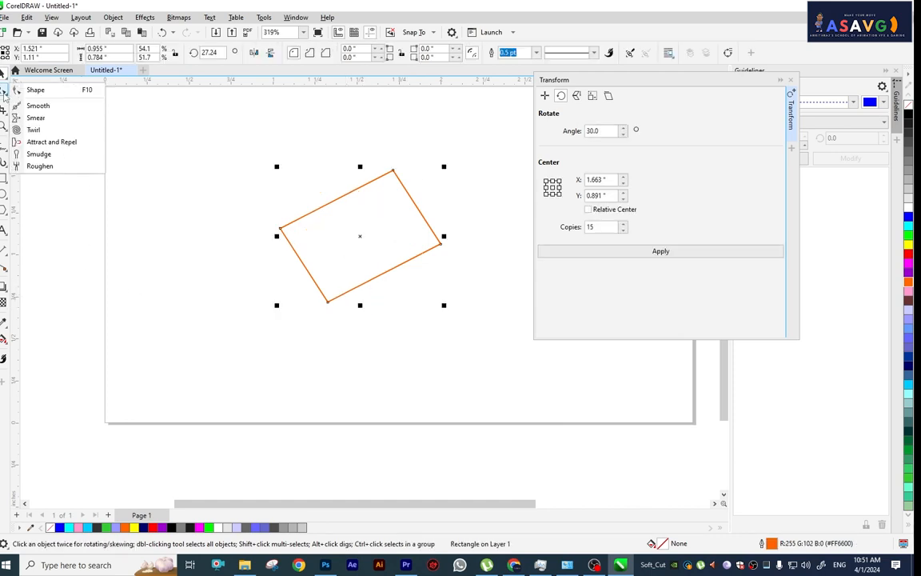
pyautogui.click(35, 90)
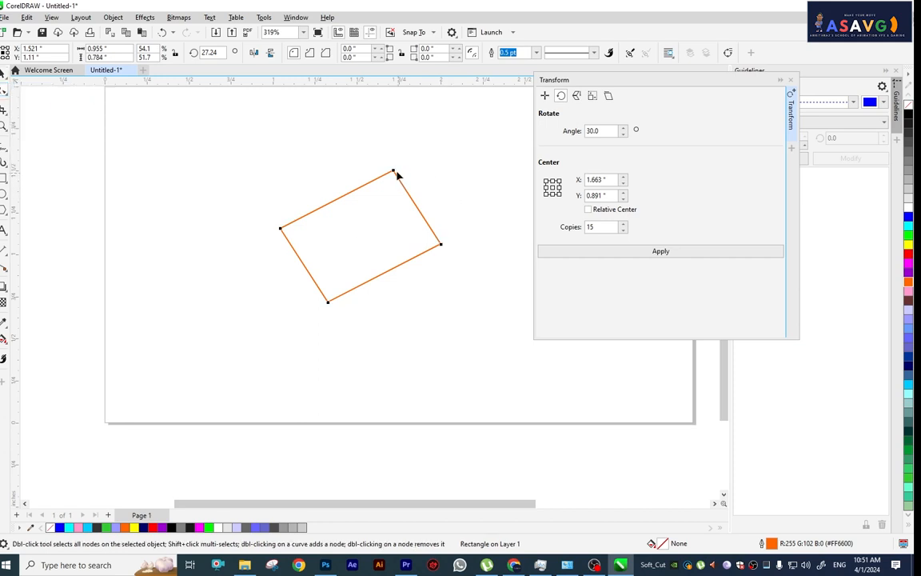
pyautogui.moveTo(396, 175); pyautogui.dragTo(397, 247)
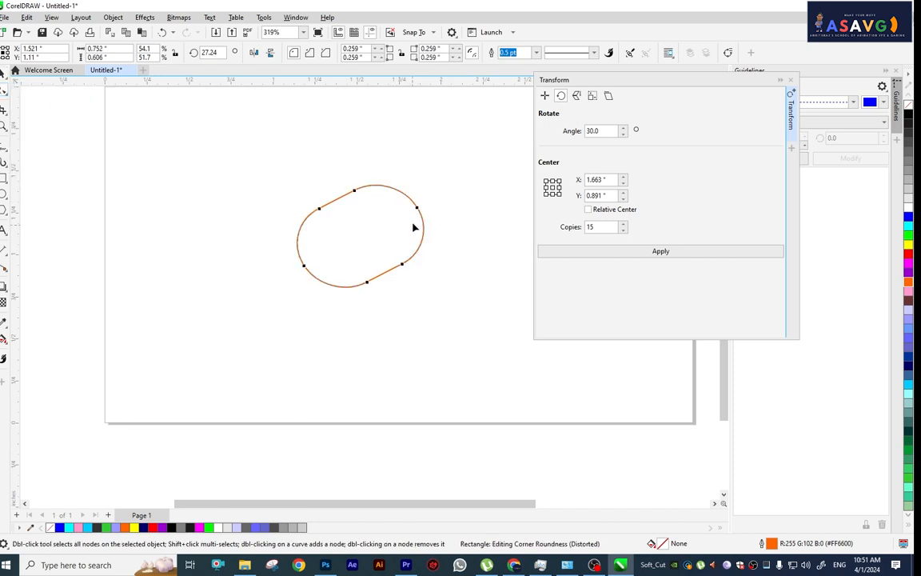
pyautogui.moveTo(417, 210); pyautogui.dragTo(429, 164)
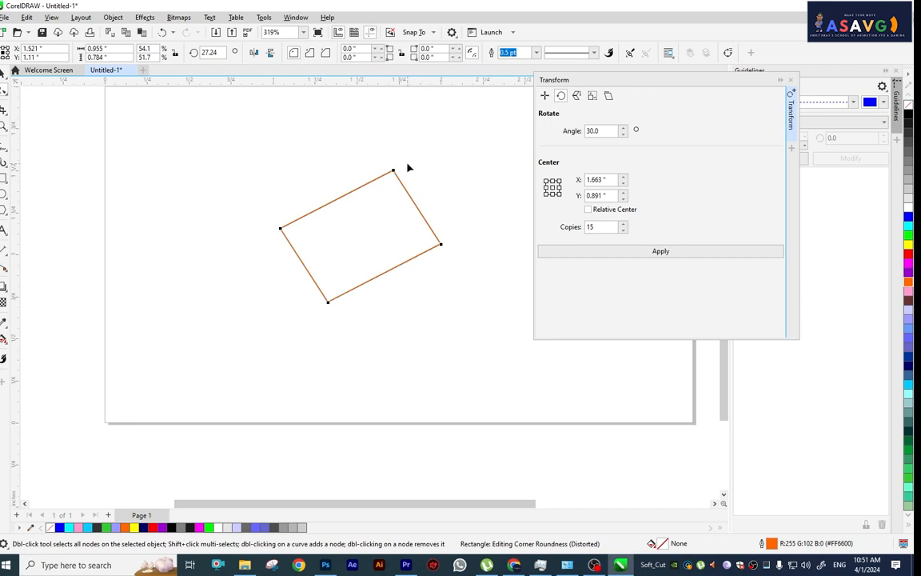
# - Convert the tilted orange rectangle to curves
pyautogui.click(3, 72)
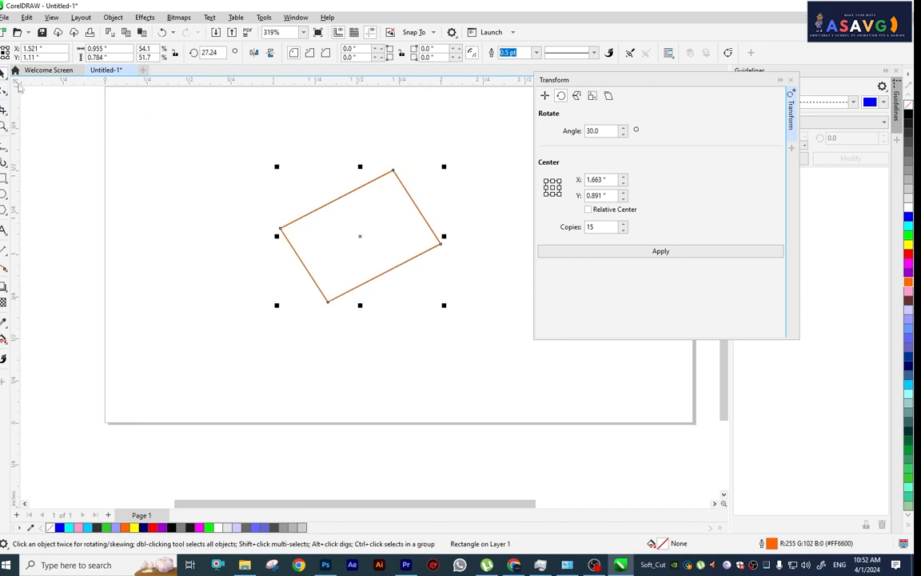
pyautogui.click(303, 194)
pyautogui.click(326, 206)
pyautogui.rightClick(327, 207)
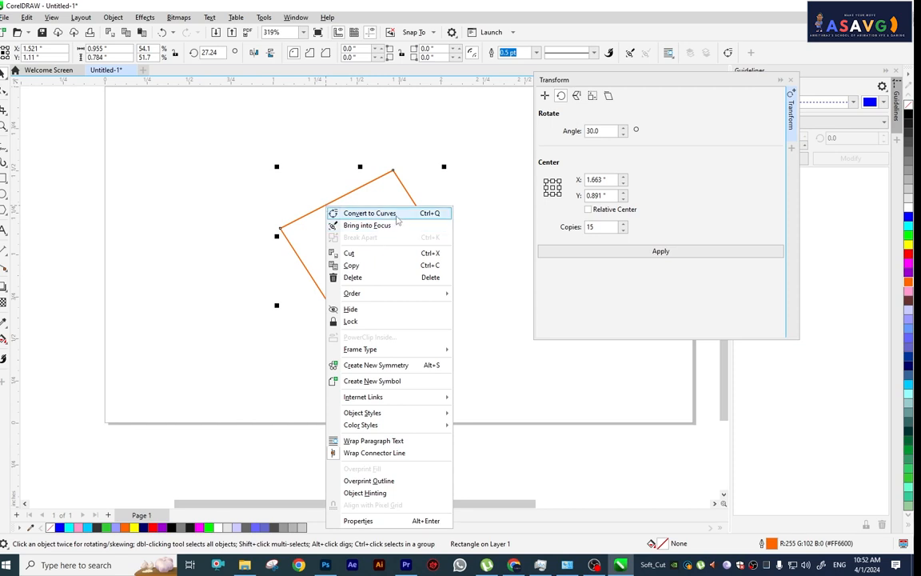
pyautogui.click(370, 212)
# - Reshape the converted rectangle into an upward-pointing arrowhead by moving its four corner nodes with the Shape tool
pyautogui.click(4, 90)
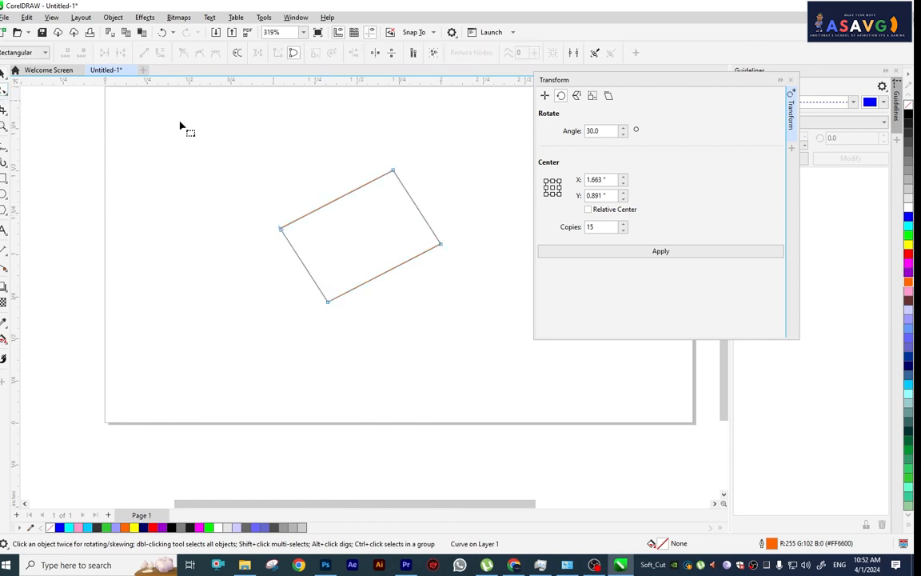
pyautogui.moveTo(392, 172); pyautogui.dragTo(422, 128)
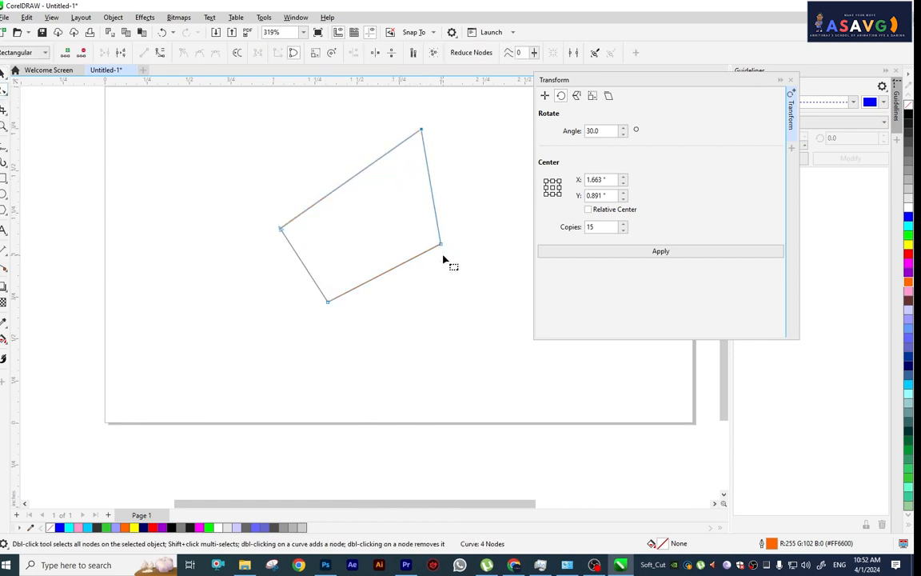
pyautogui.moveTo(441, 244); pyautogui.dragTo(508, 316)
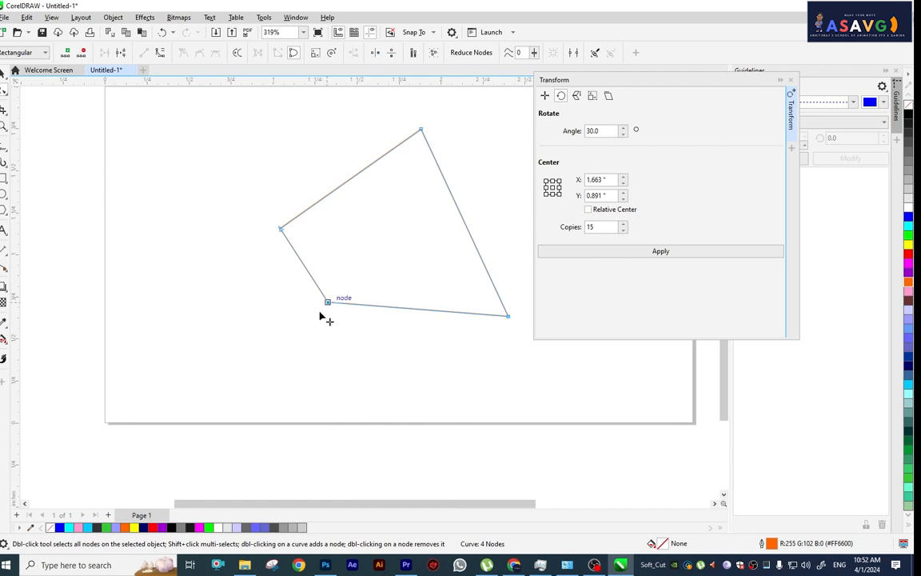
pyautogui.moveTo(327, 303); pyautogui.dragTo(392, 221)
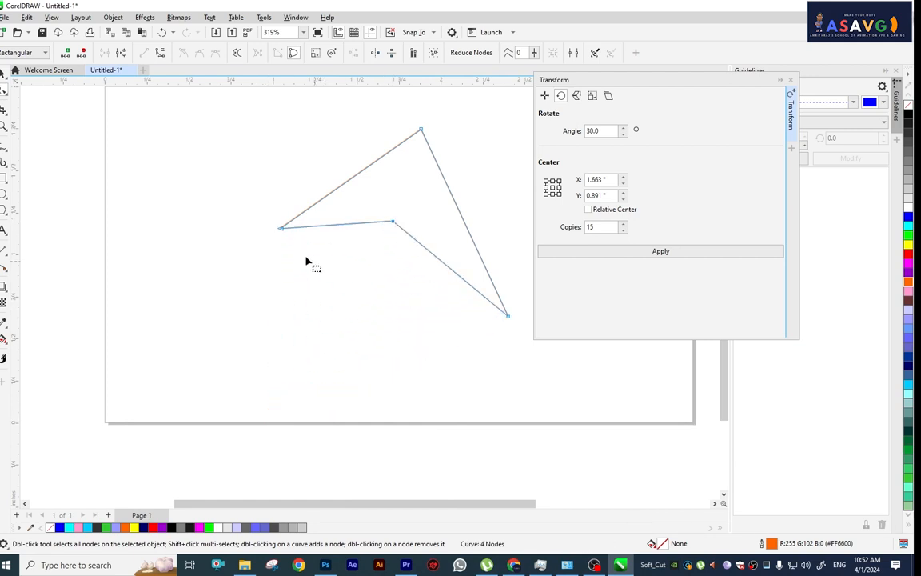
pyautogui.moveTo(280, 228); pyautogui.dragTo(239, 344)
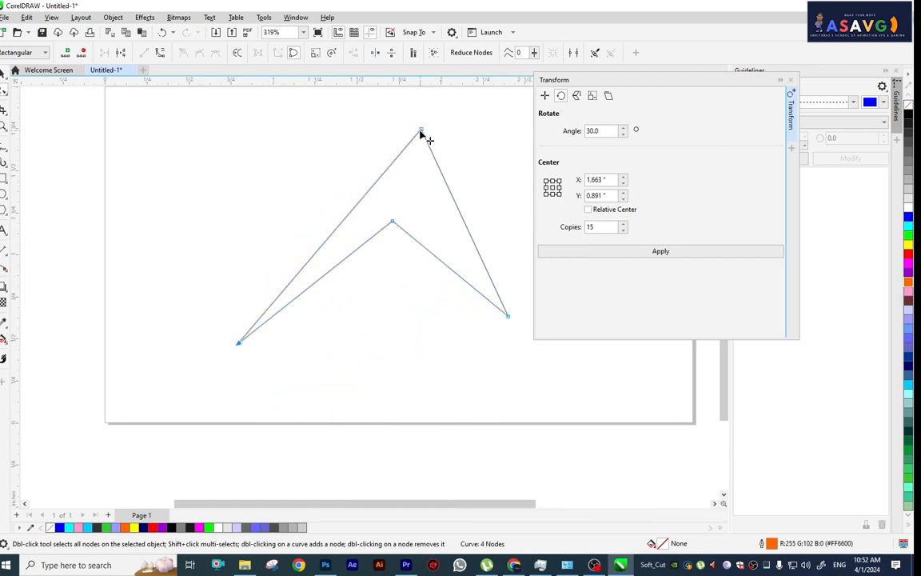
# - Stretch the arrowhead into a wide quadrilateral across the page by moving its nodes and its left edge
pyautogui.moveTo(421, 130); pyautogui.dragTo(242, 112)
pyautogui.moveTo(392, 222); pyautogui.dragTo(296, 260)
pyautogui.moveTo(507, 317); pyautogui.dragTo(342, 178)
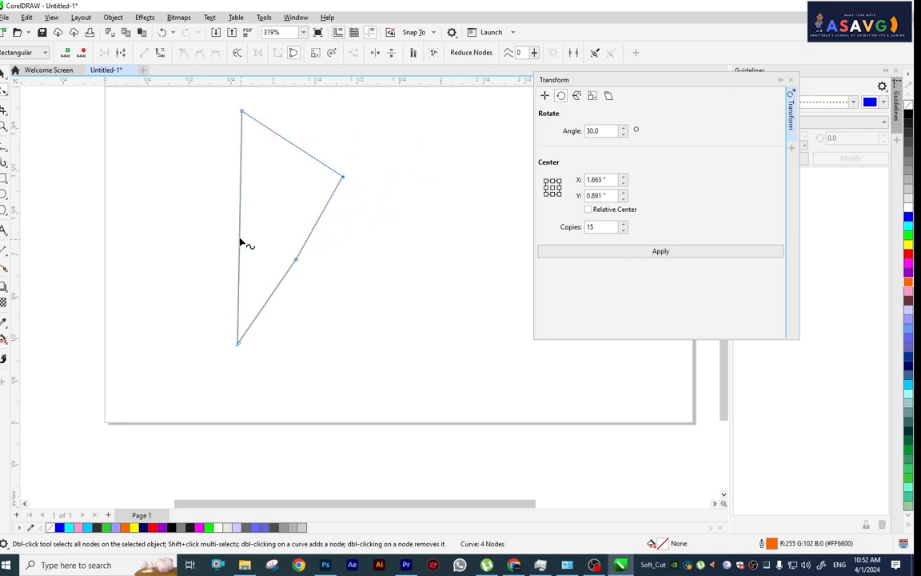
pyautogui.moveTo(241, 232); pyautogui.dragTo(99, 226)
pyautogui.moveTo(342, 176); pyautogui.dragTo(502, 171)
pyautogui.moveTo(292, 262); pyautogui.dragTo(649, 349)
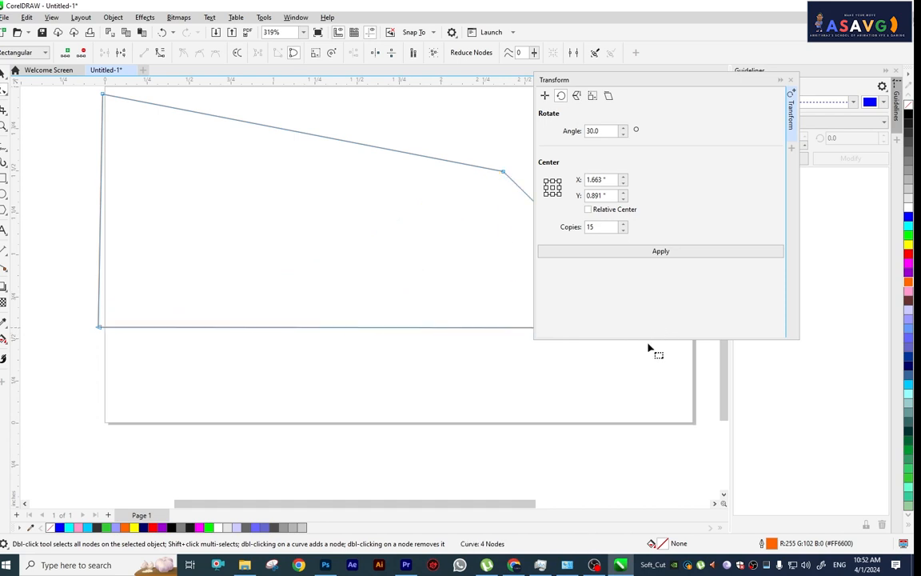
# - Move the curve's two right-hand nodes, one past the page's left edge and one near its lower-left corner, and delete the shape
pyautogui.scroll(-1, 405, 303)
pyautogui.scroll(-1, 405, 304)
pyautogui.moveTo(464, 232); pyautogui.dragTo(345, 223)
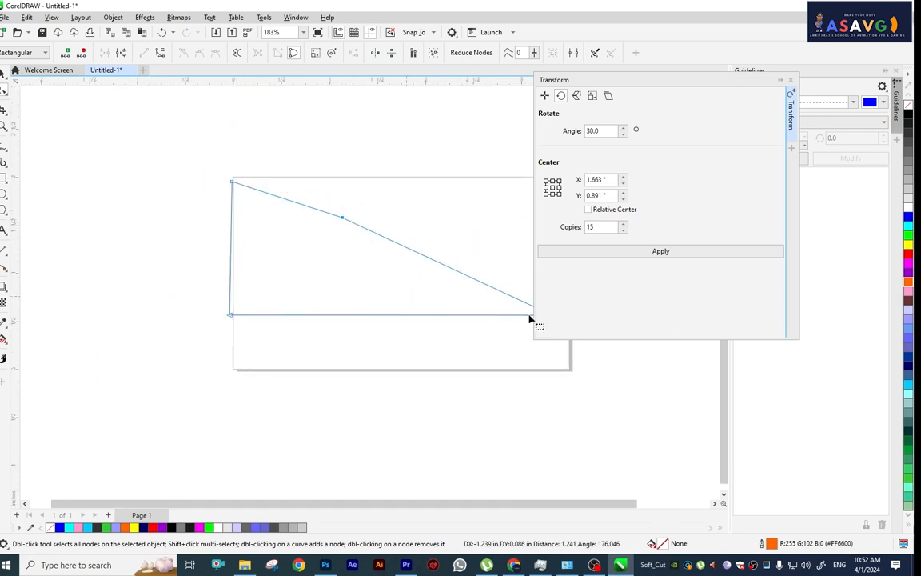
pyautogui.hscroll(2, 477, 323)
pyautogui.moveTo(476, 317); pyautogui.dragTo(202, 342)
pyautogui.hscroll(-5, 296, 224)
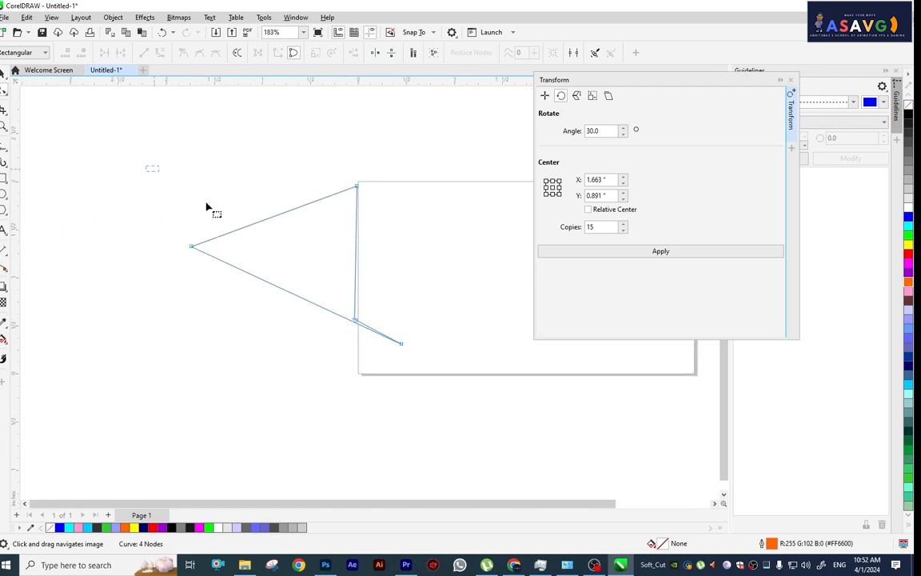
pyautogui.press('Delete')
# - Draw an ellipse about 1.86 by 1.55 inches in the right half of the page and convert it to curves
pyautogui.click(5, 182)
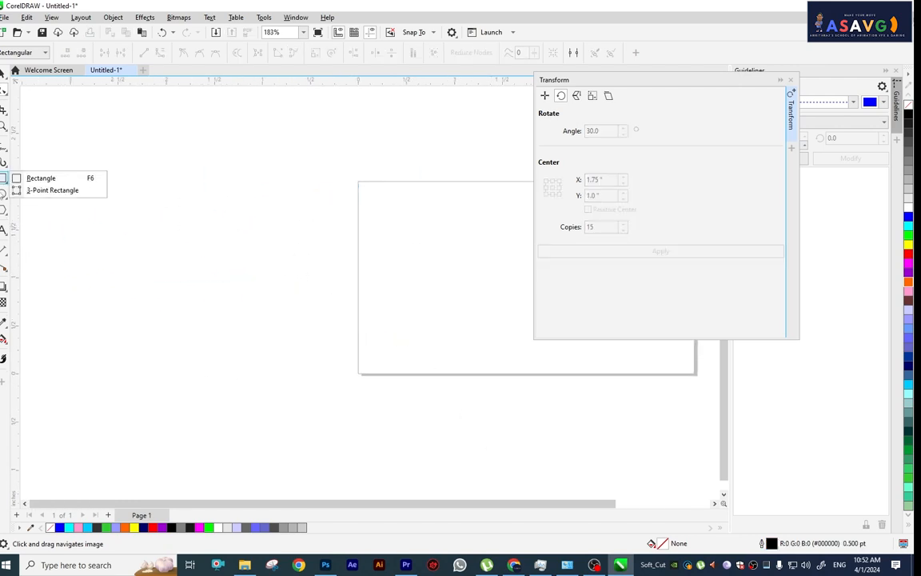
pyautogui.moveTo(5, 196)
pyautogui.click(35, 194)
pyautogui.hscroll(-5, 458, 255)
pyautogui.moveTo(271, 218); pyautogui.dragTo(454, 371)
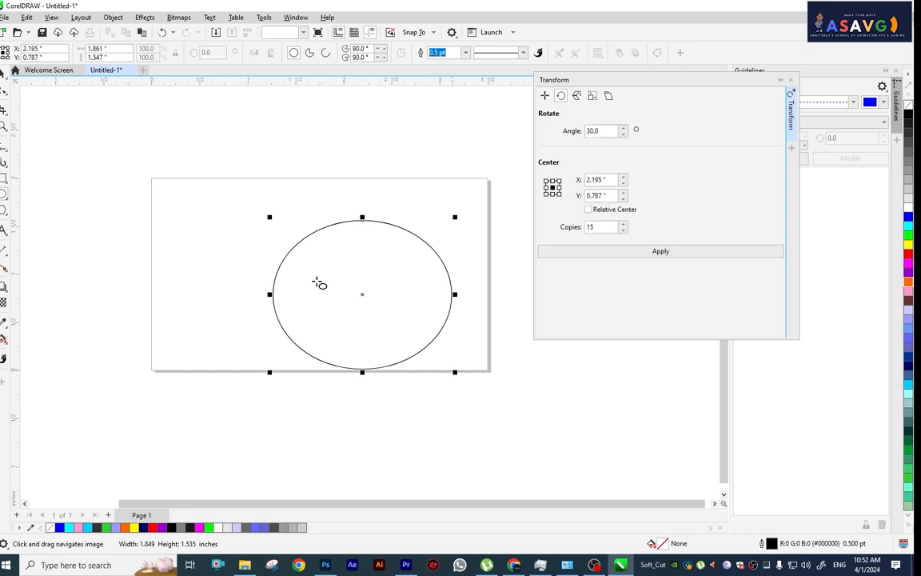
pyautogui.rightClick(390, 227)
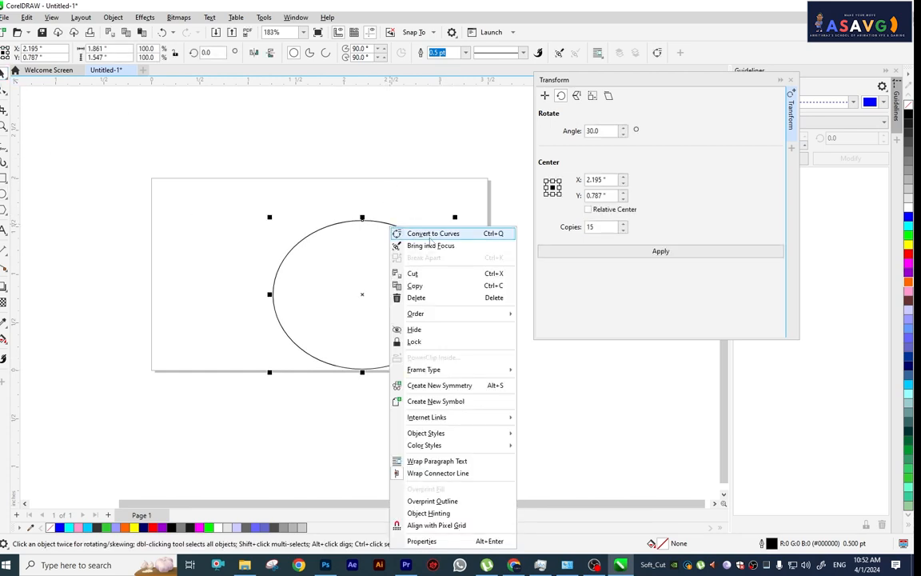
pyautogui.click(430, 233)
# - Reshape the ellipse with the Shape tool, moving its top node up and left and its right node to the page's upper-right corner
pyautogui.click(4, 92)
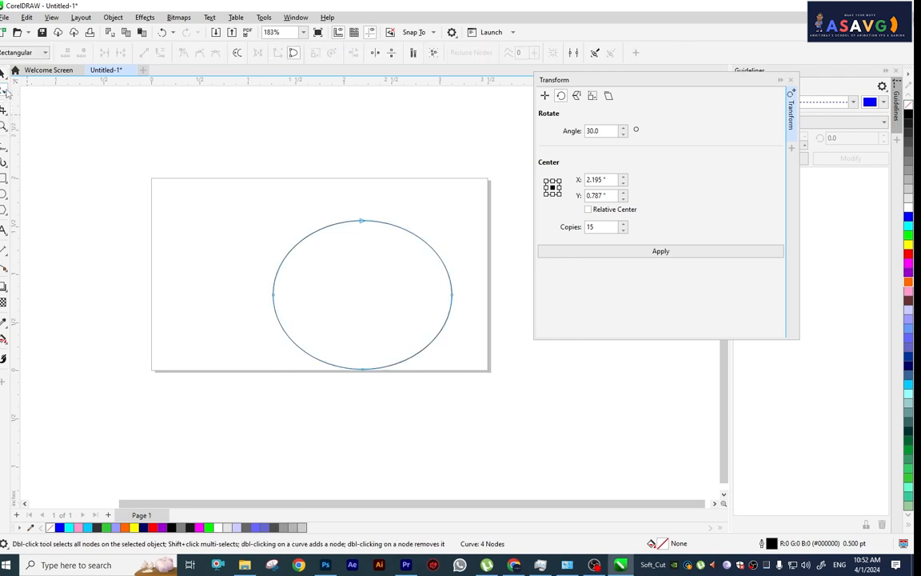
pyautogui.scroll(1, 329, 234)
pyautogui.moveTo(379, 215); pyautogui.dragTo(285, 183)
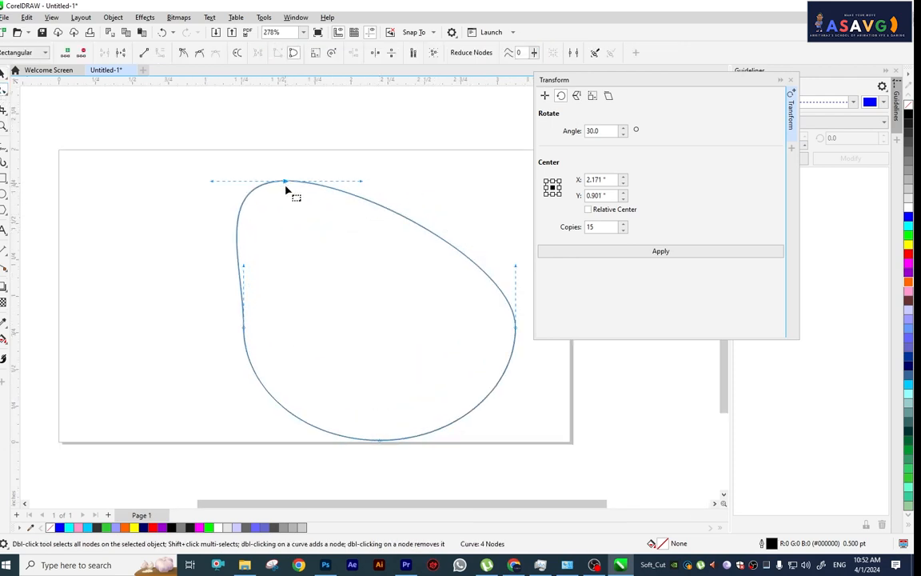
pyautogui.moveTo(331, 225); pyautogui.dragTo(229, 185)
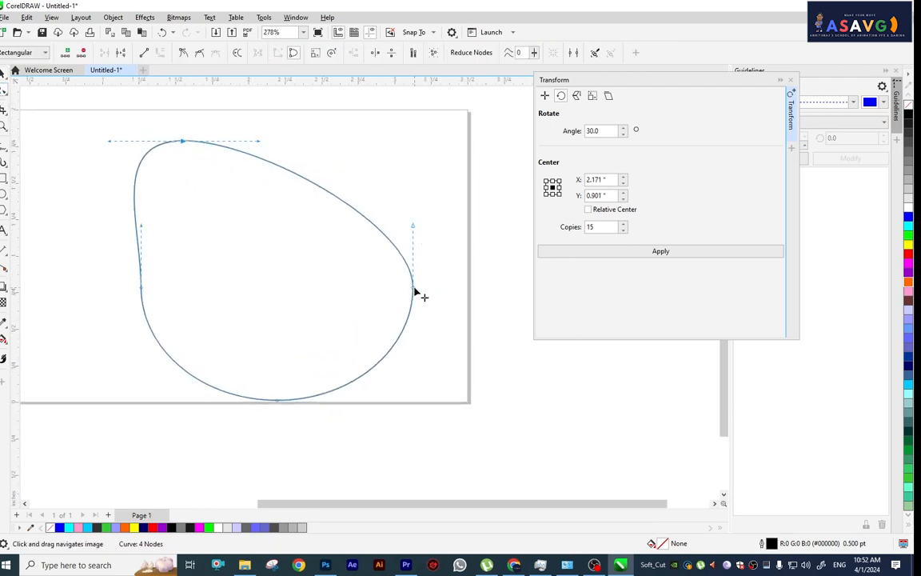
pyautogui.moveTo(413, 285); pyautogui.dragTo(472, 113)
pyautogui.scroll(-1, 443, 195)
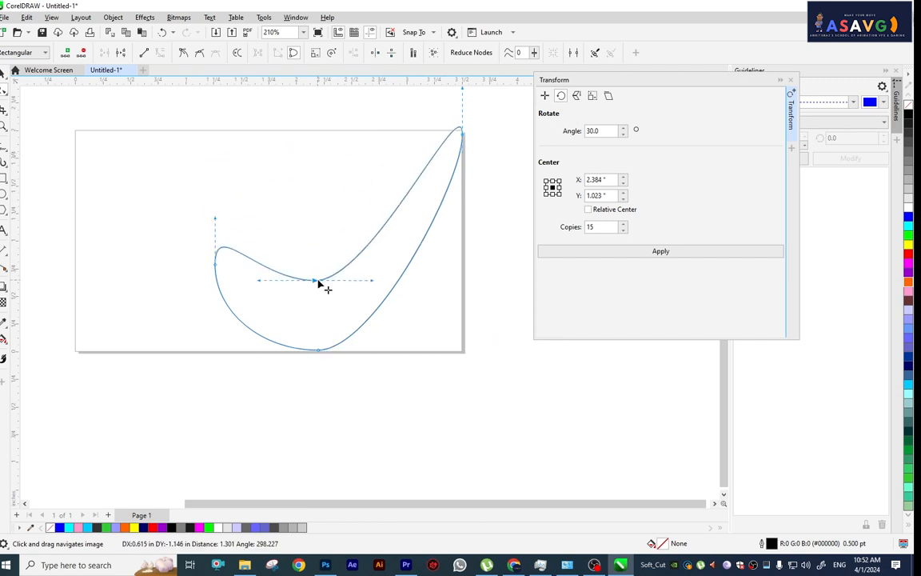